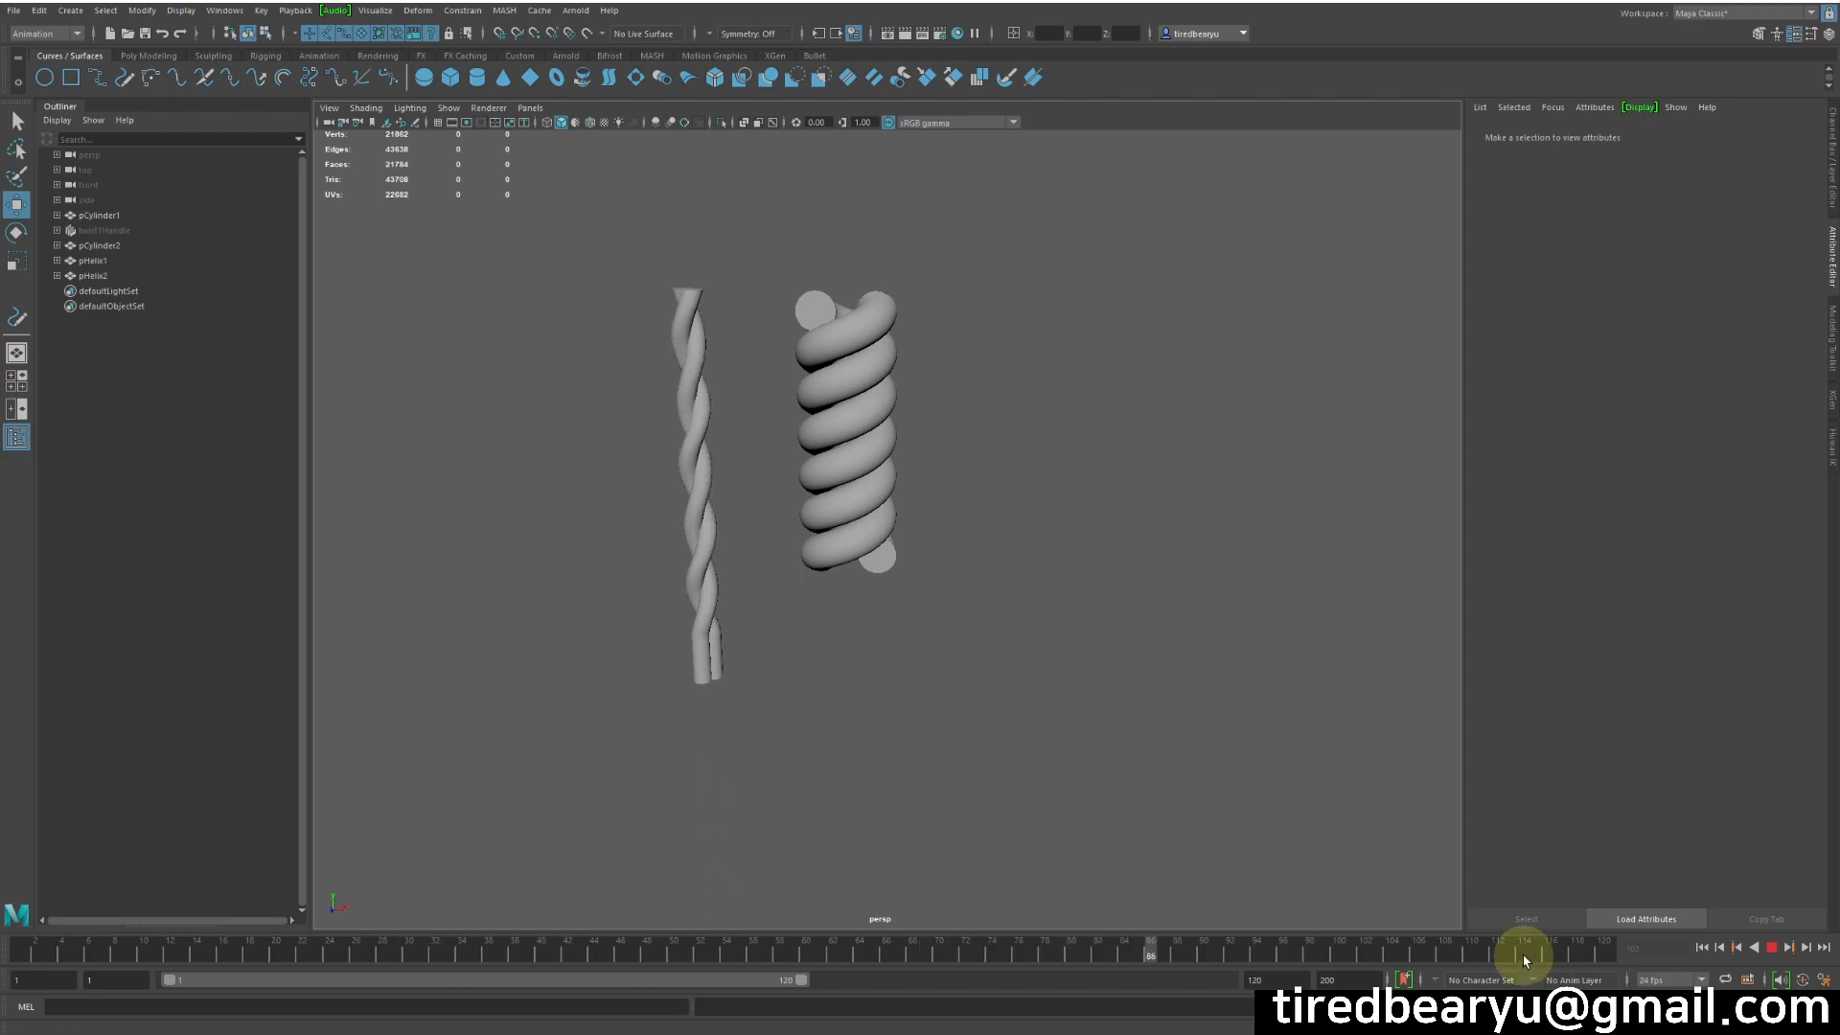
- Stop the animation playback and start a new scene, saving the changes to the current one
left_click(1773, 949)
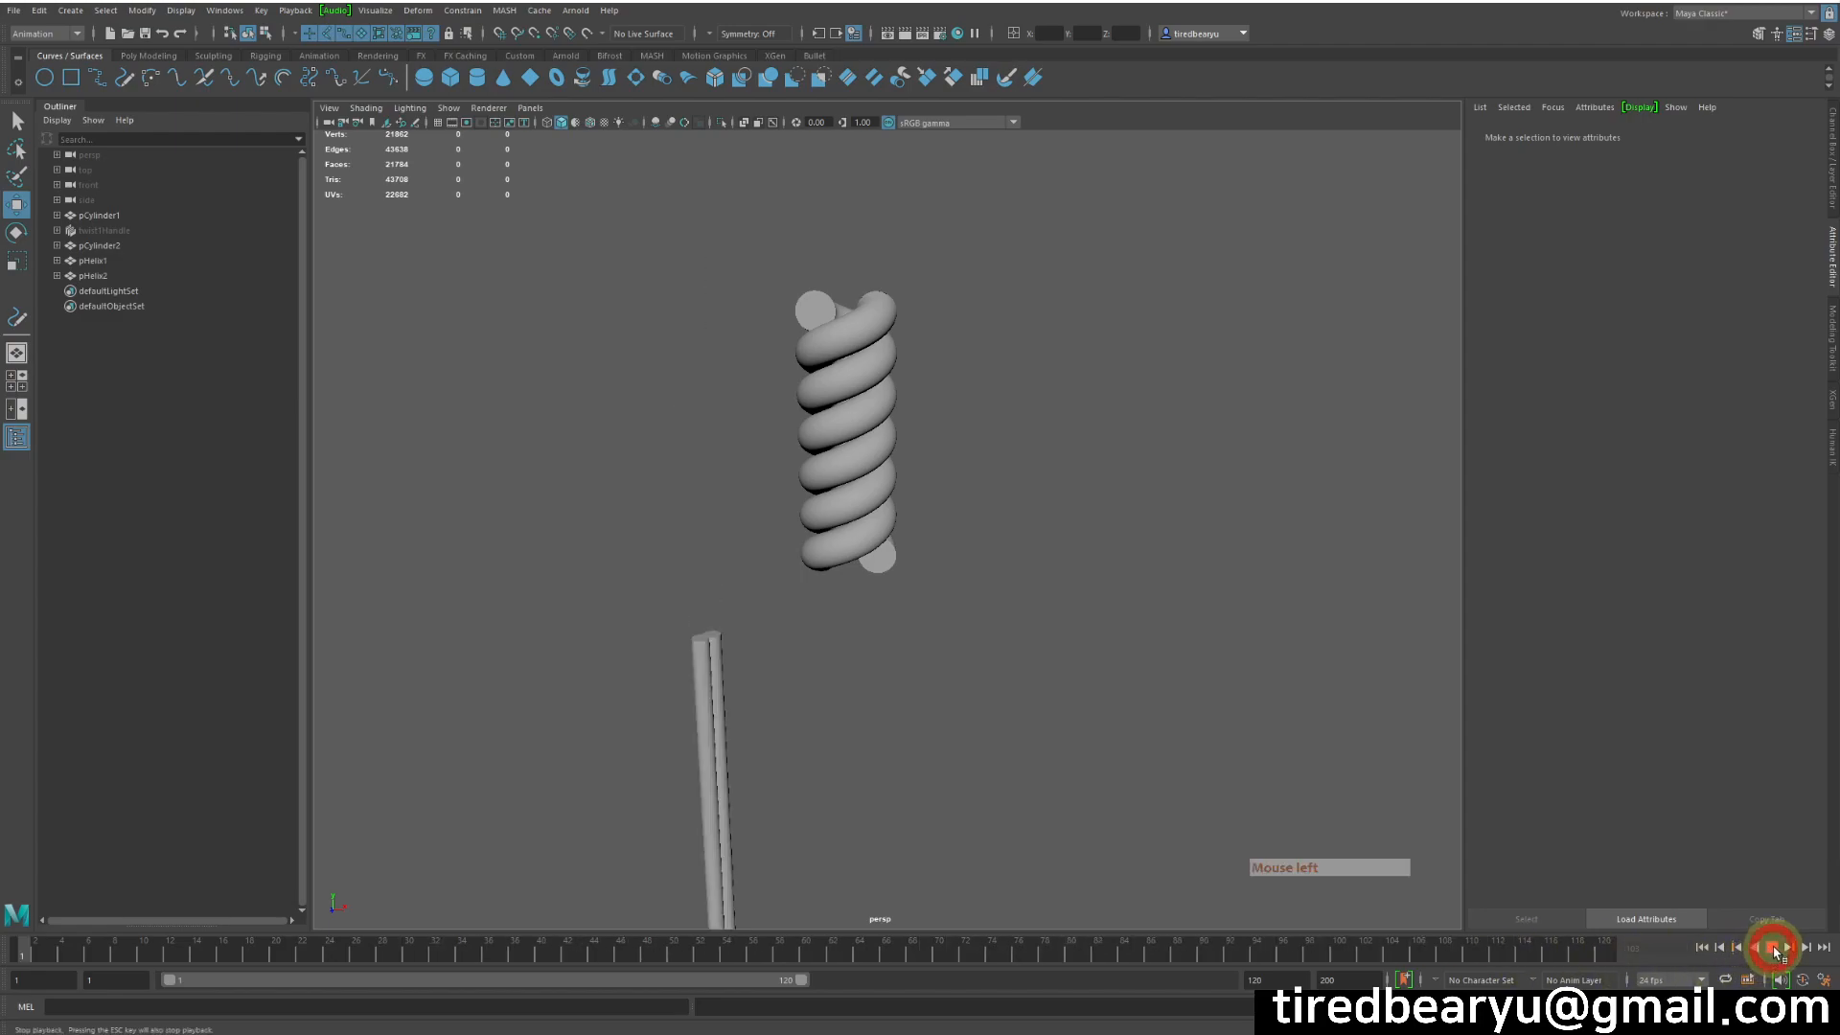
right_click_drag(891, 523, 810, 493, "alt")
key("ctrl+n")
left_click(899, 517)
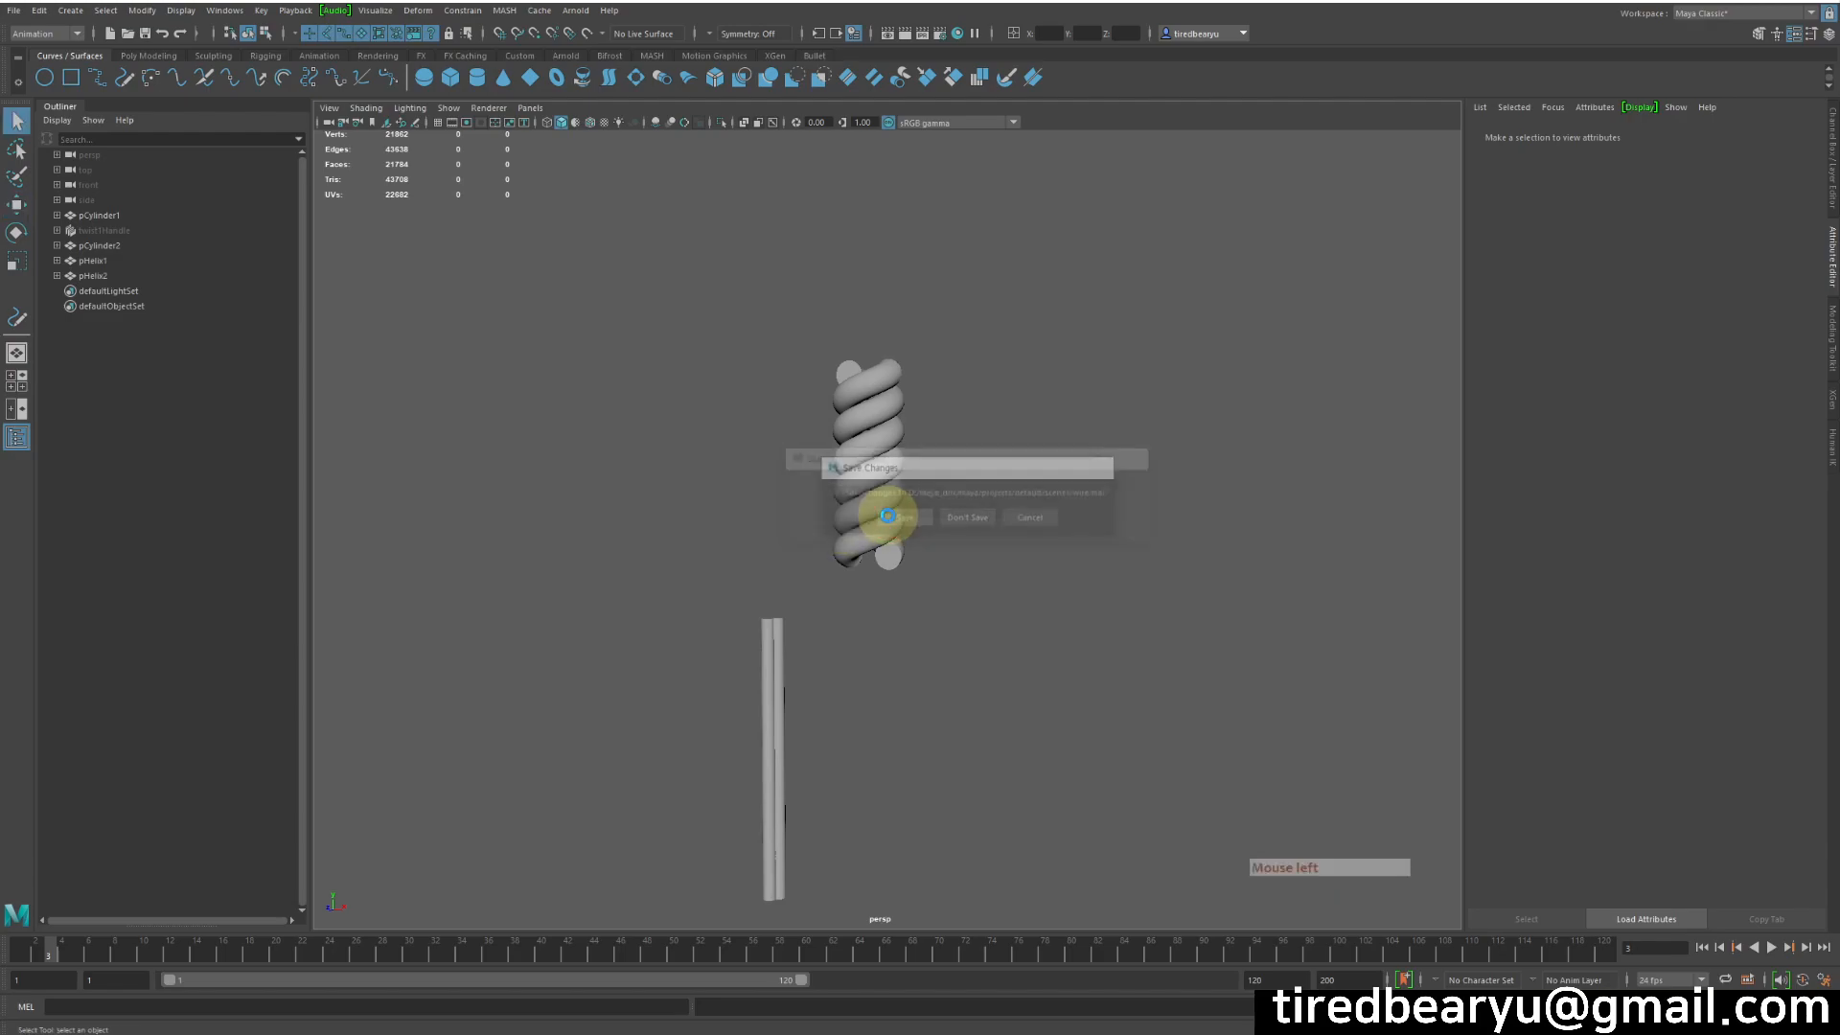
left_click(932, 528)
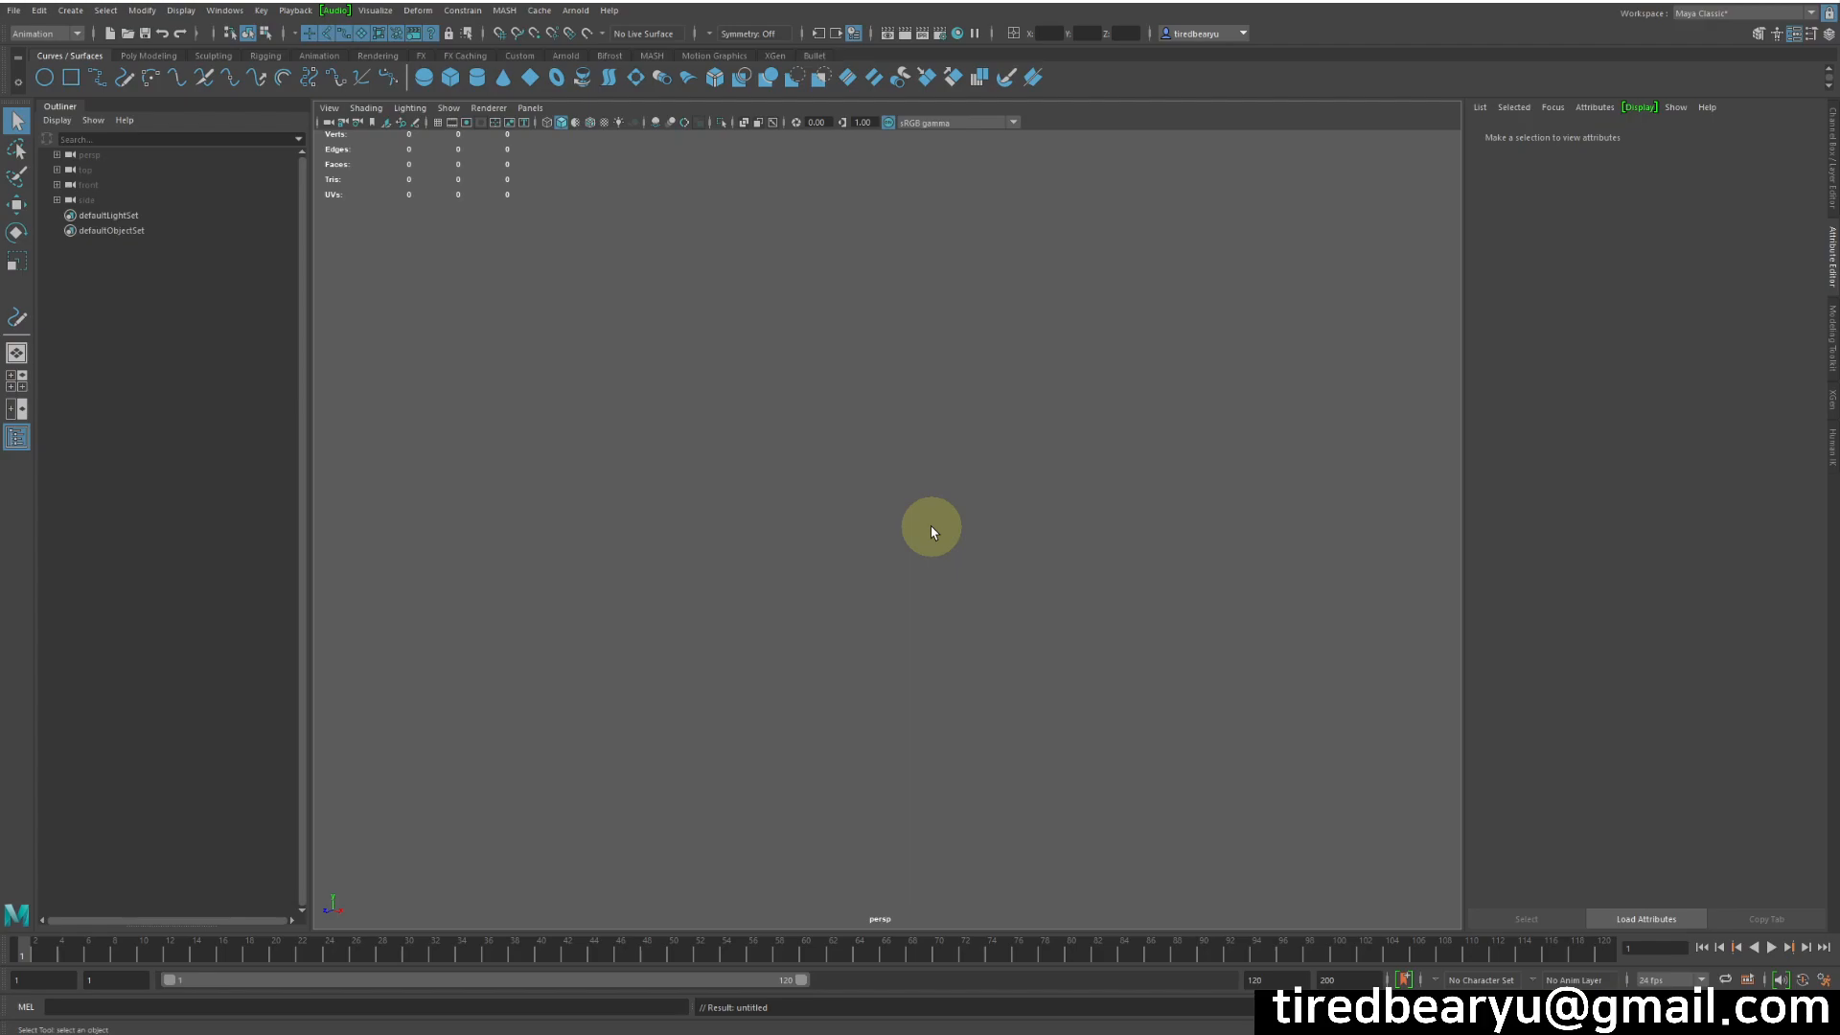
- Create a polygon helix primitive in the empty scene
left_click(142, 11)
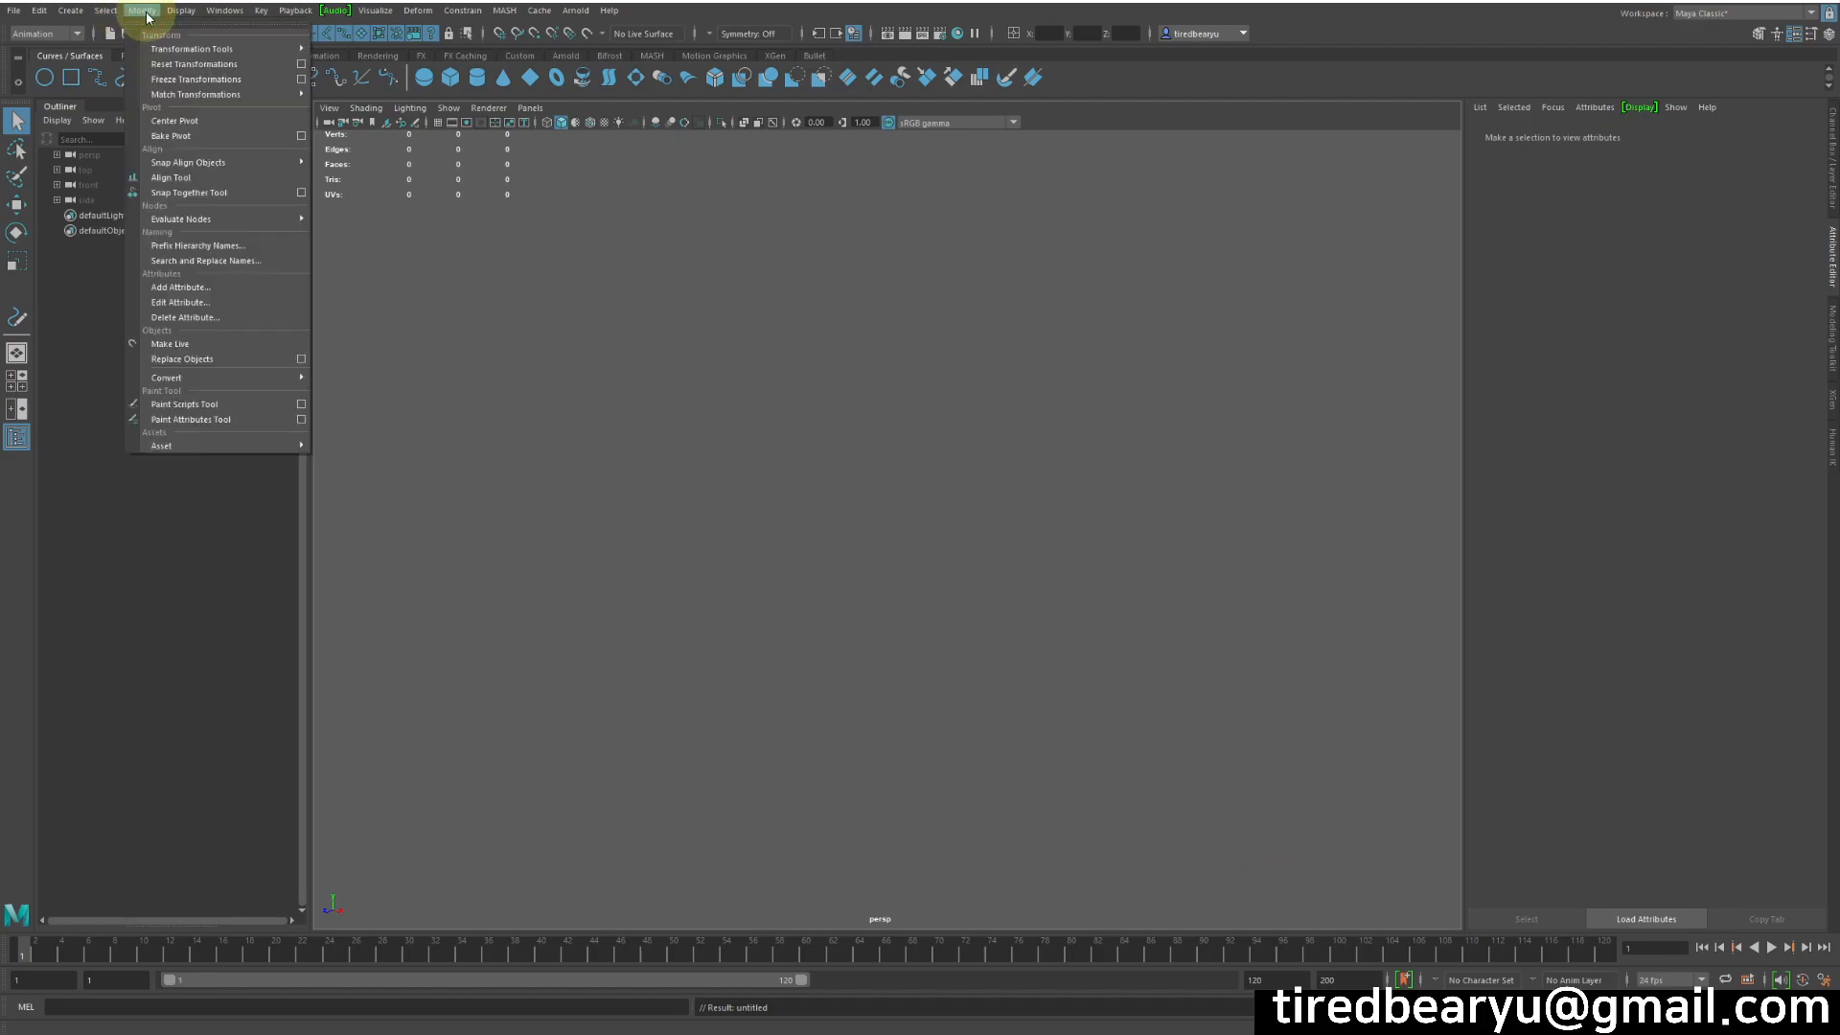
mouse_move(104, 13)
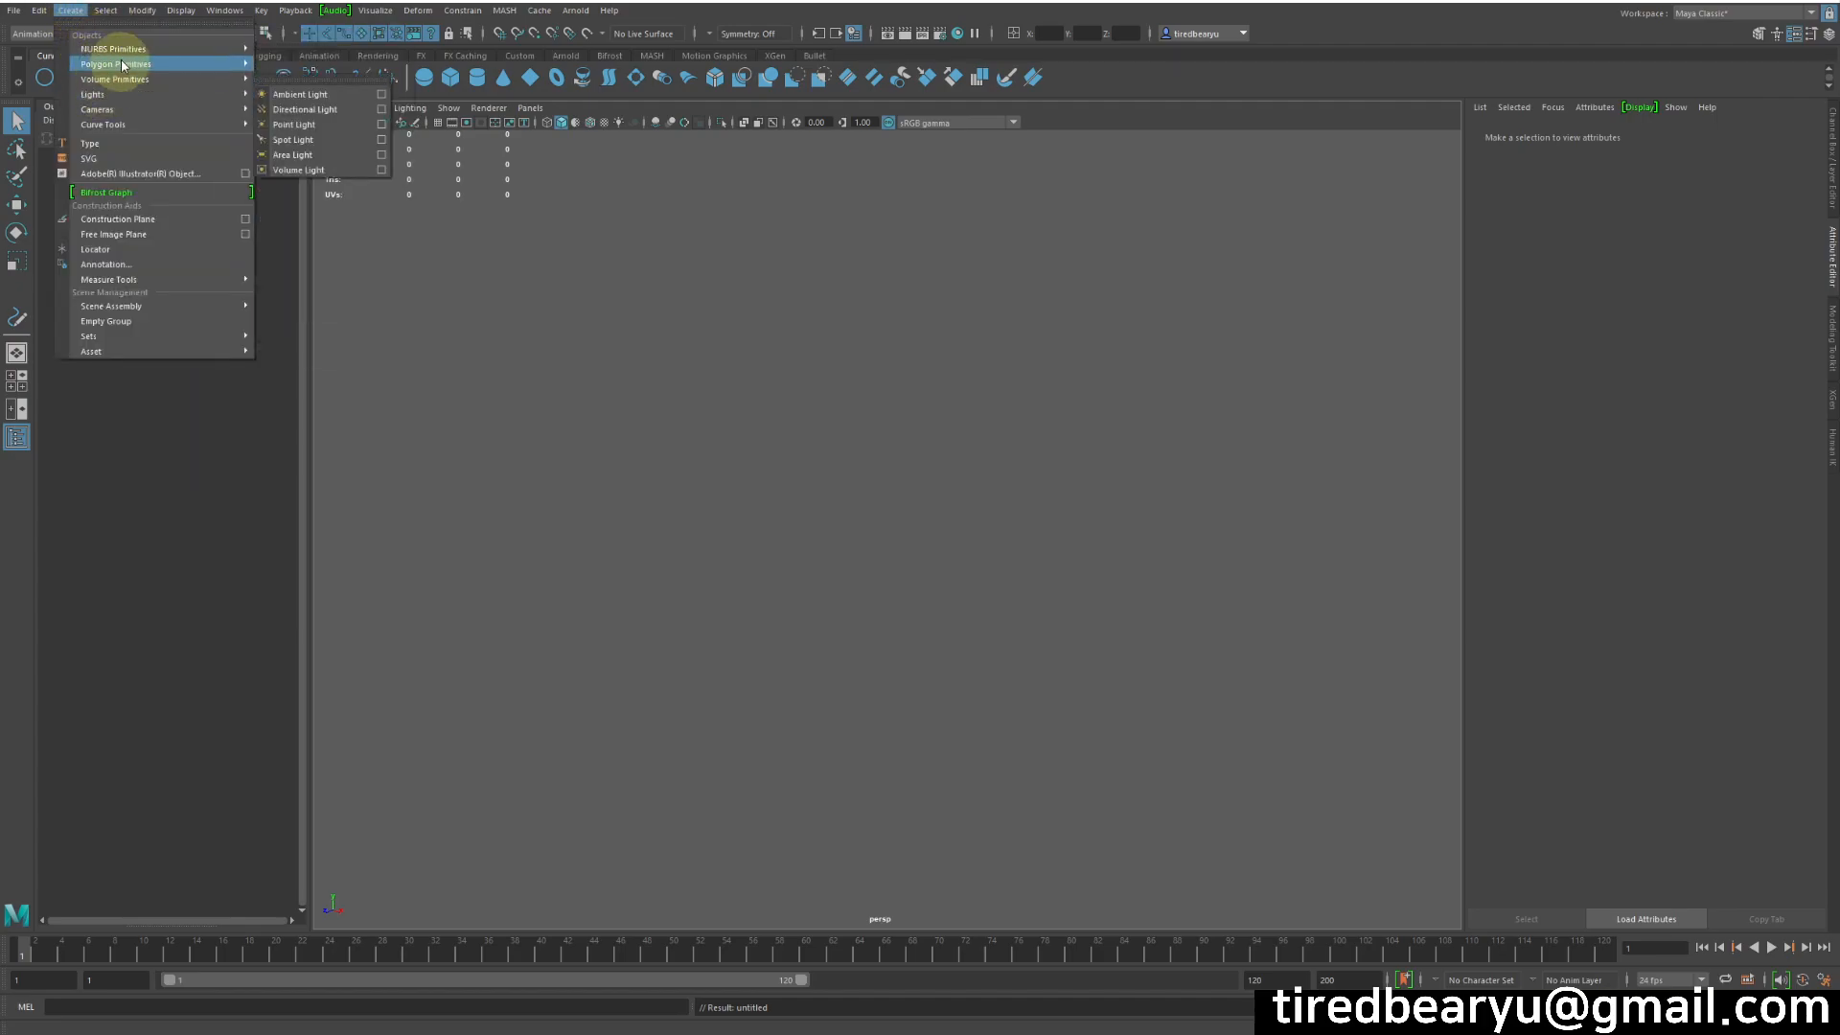
mouse_move(125, 67)
left_click(340, 234)
right_click_drag(922, 462, 1554, 522, "alt")
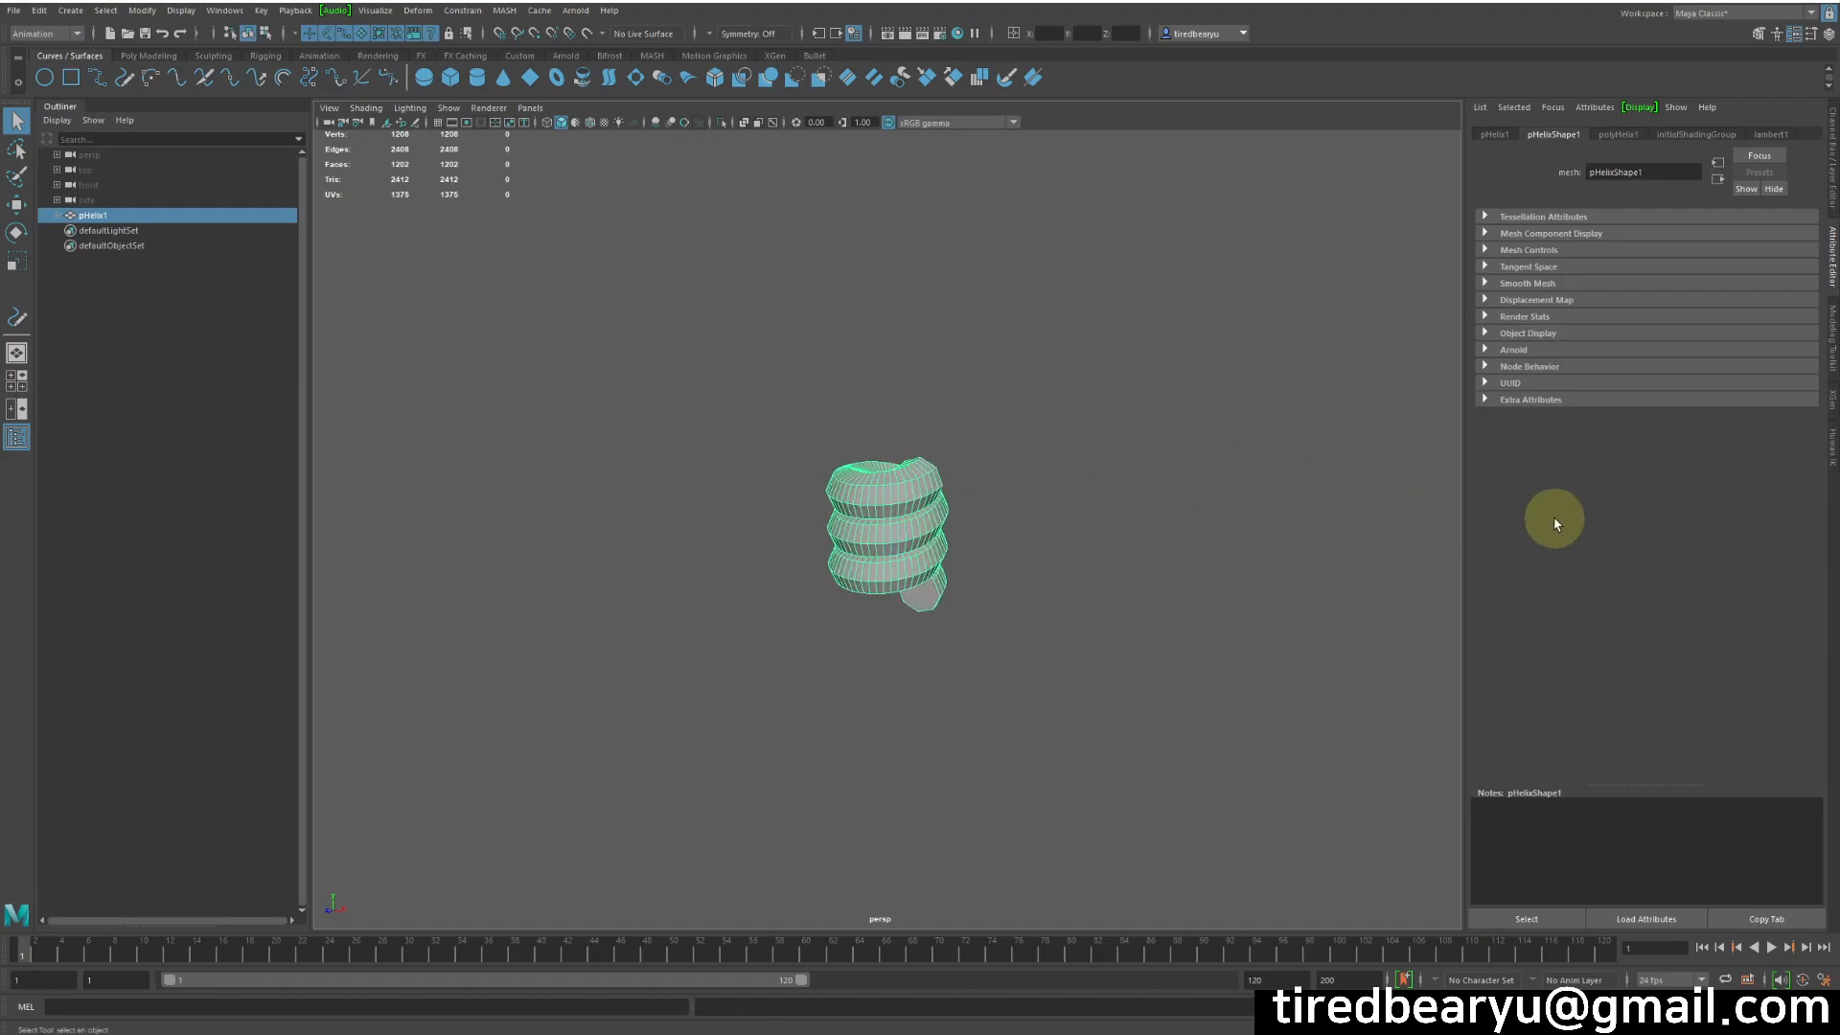
left_click_drag(606, 486, 1066, 502, "alt")
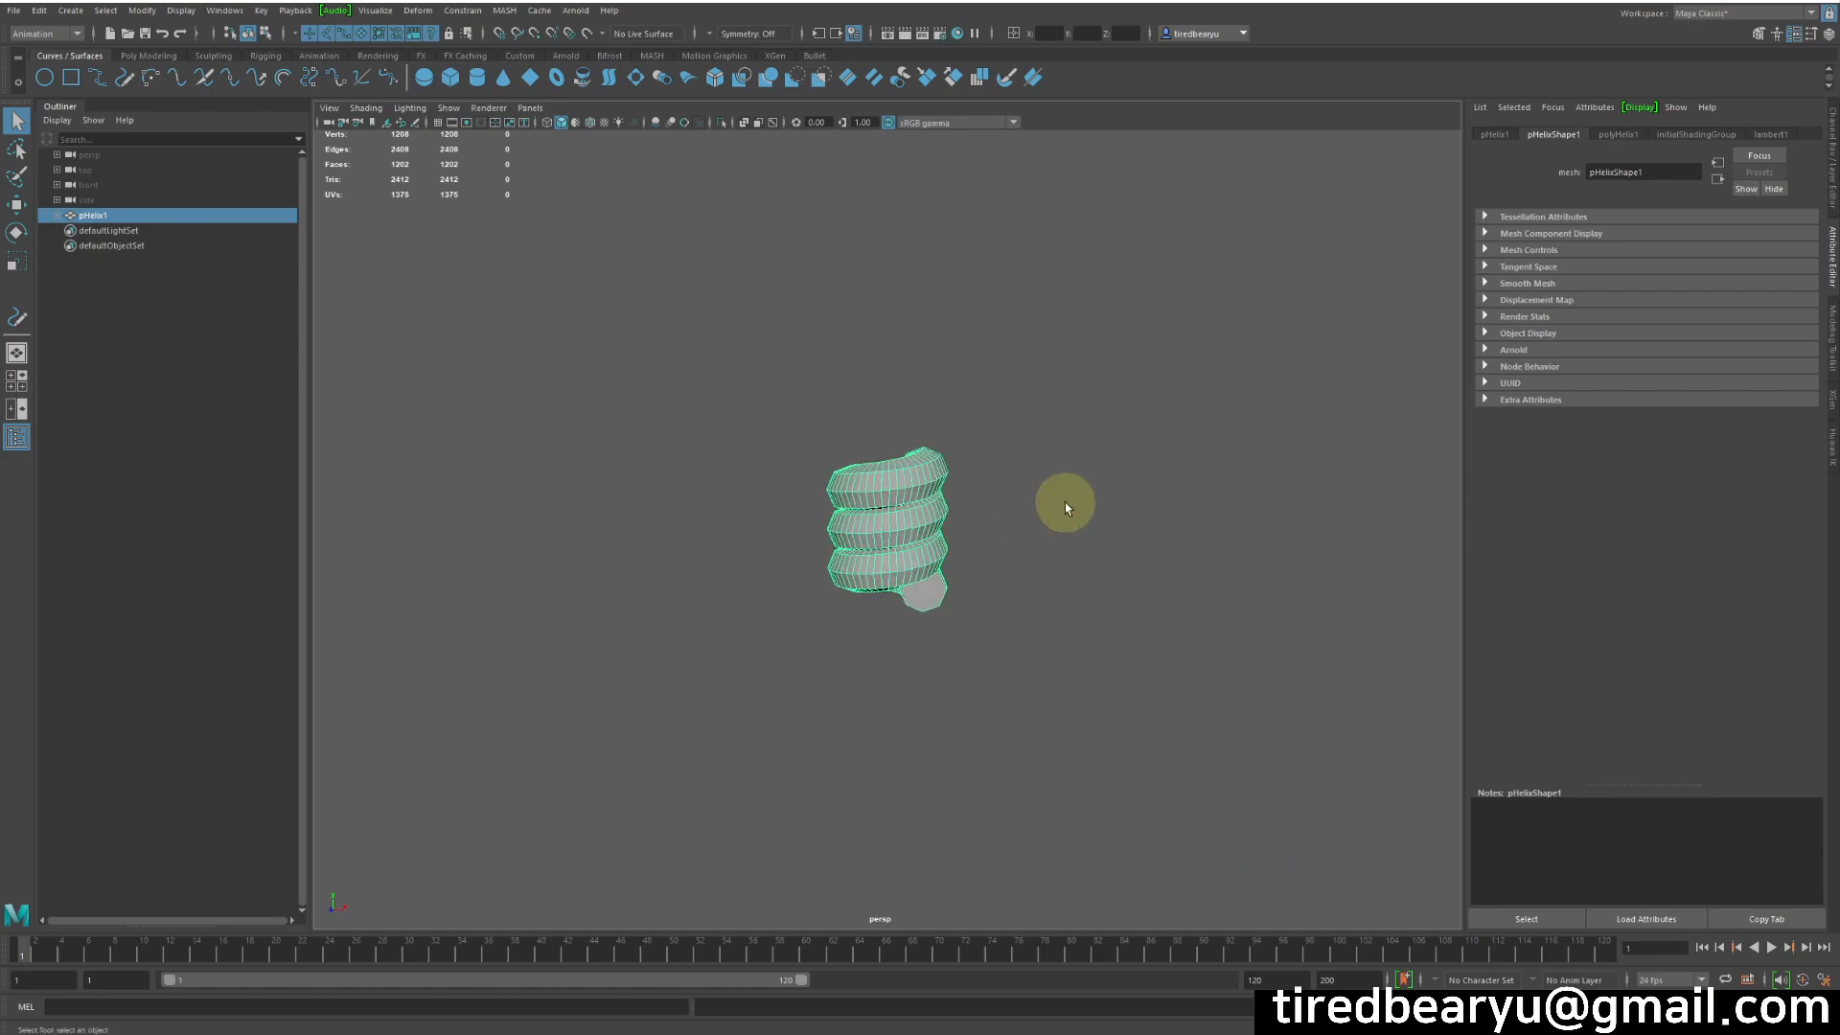
- Duplicate the helix in place together with its editable helix input settings
left_click(1832, 159)
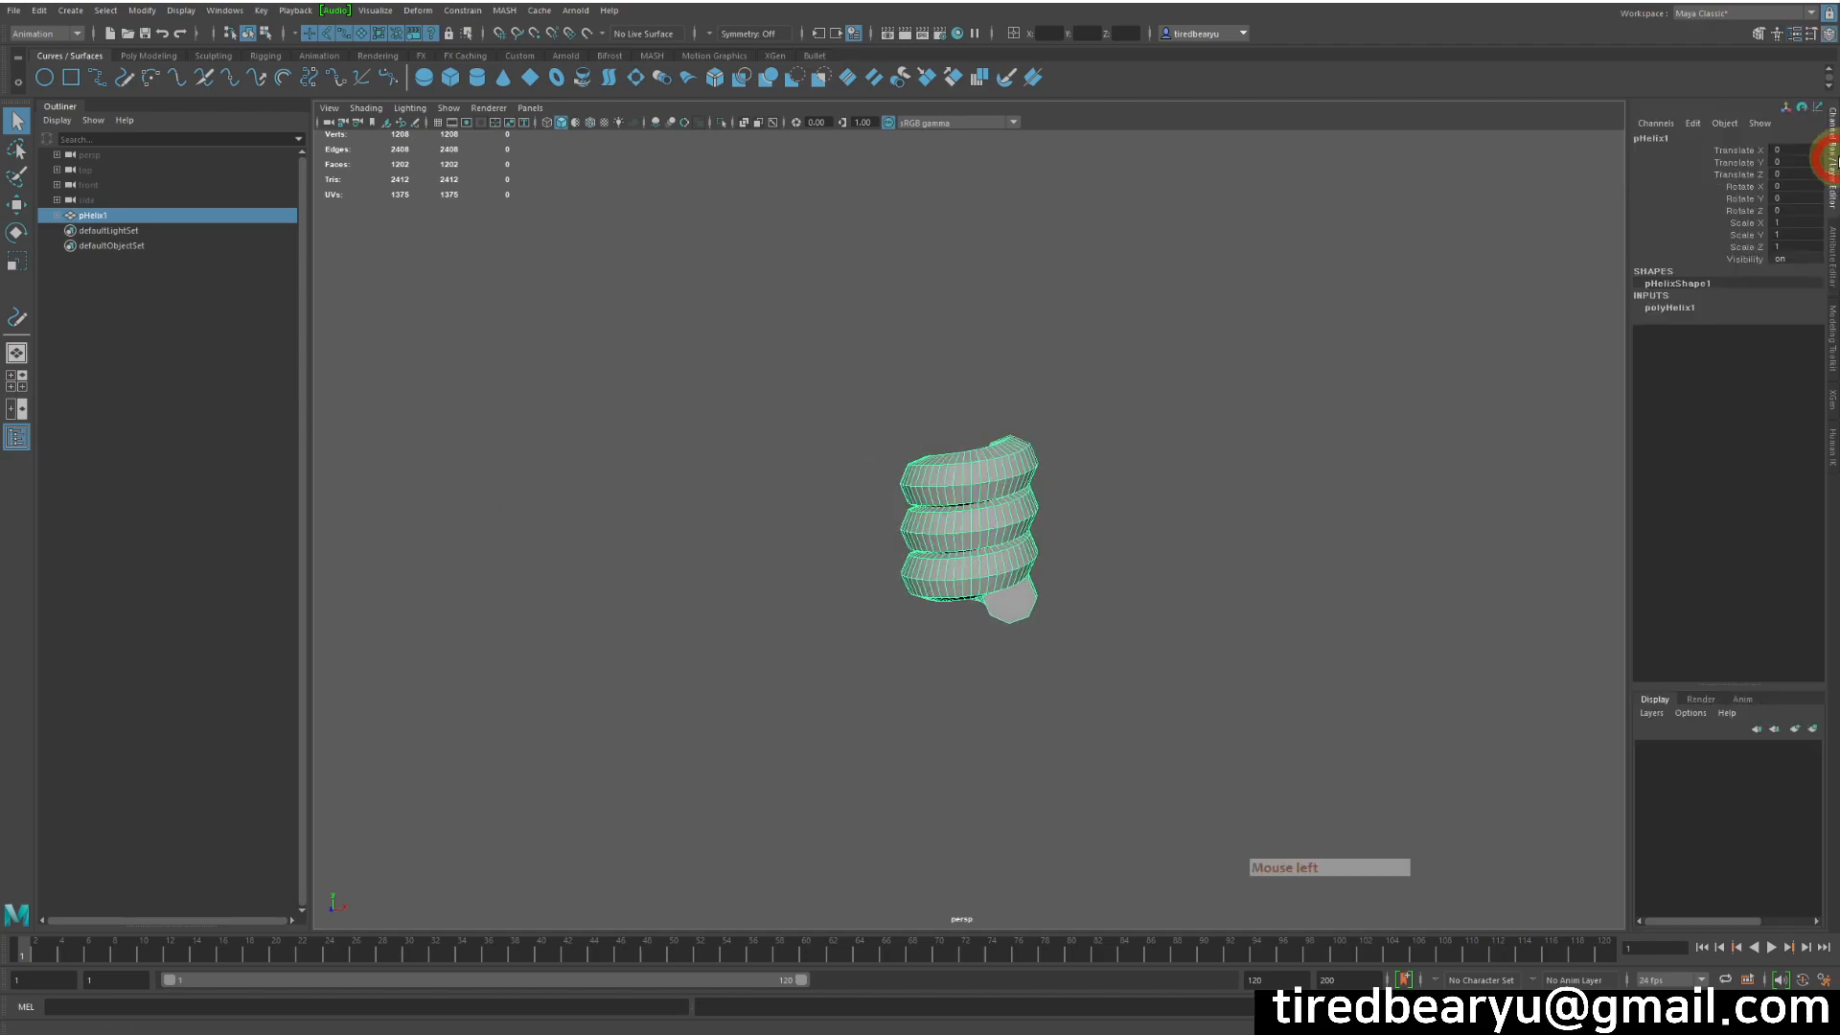
left_click_drag(1048, 451, 1093, 457, "alt")
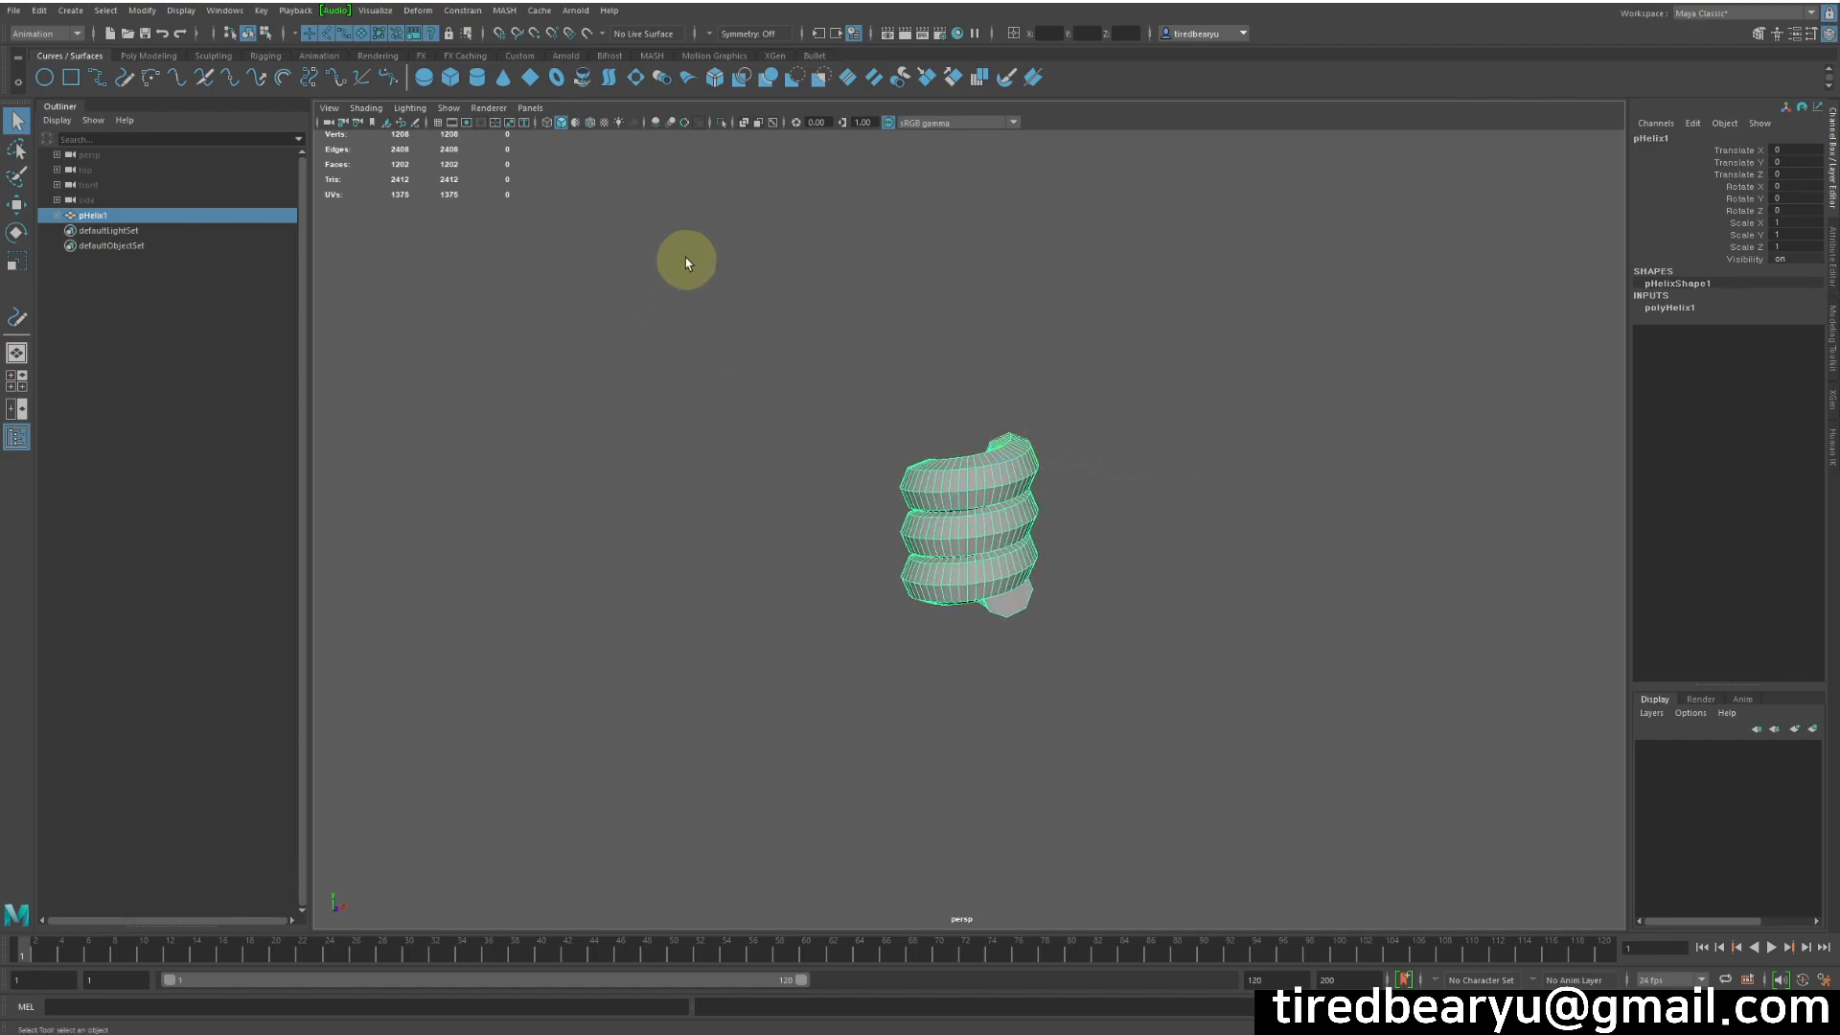
key("ctrl+d")
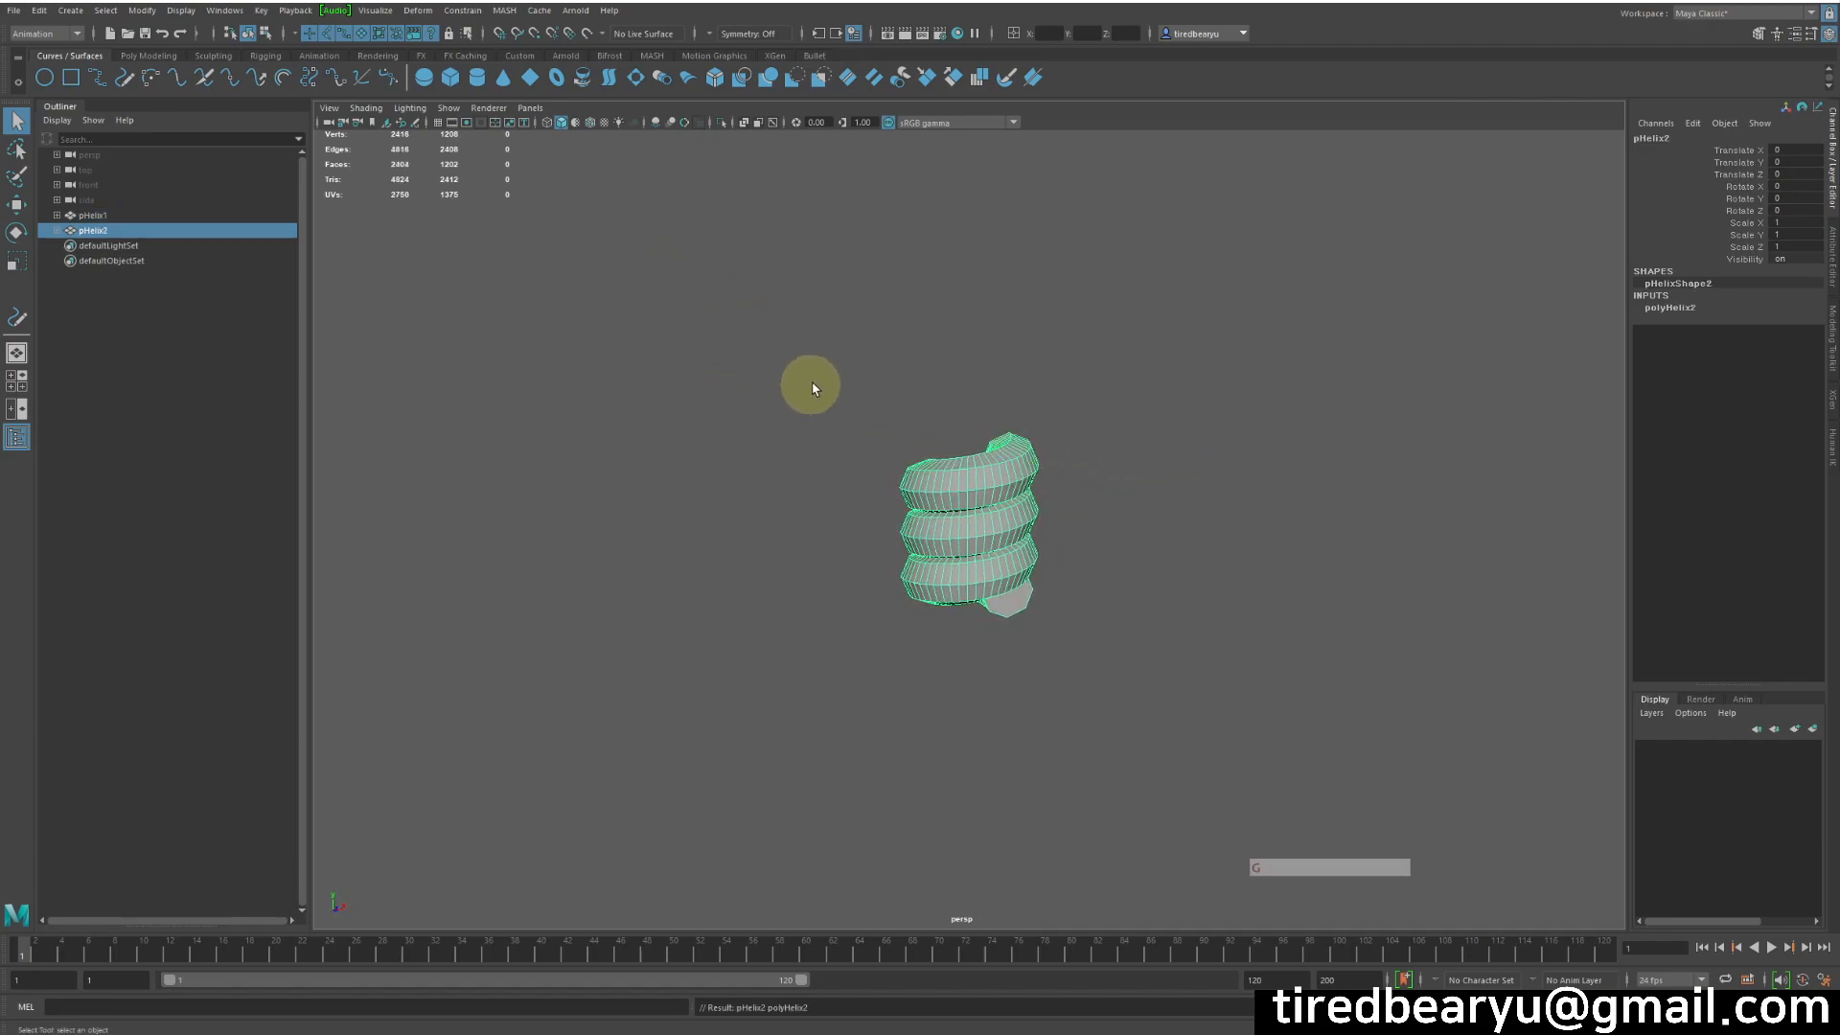
- Set the height of both helices to 5
left_click_drag(144, 212, 227, 234)
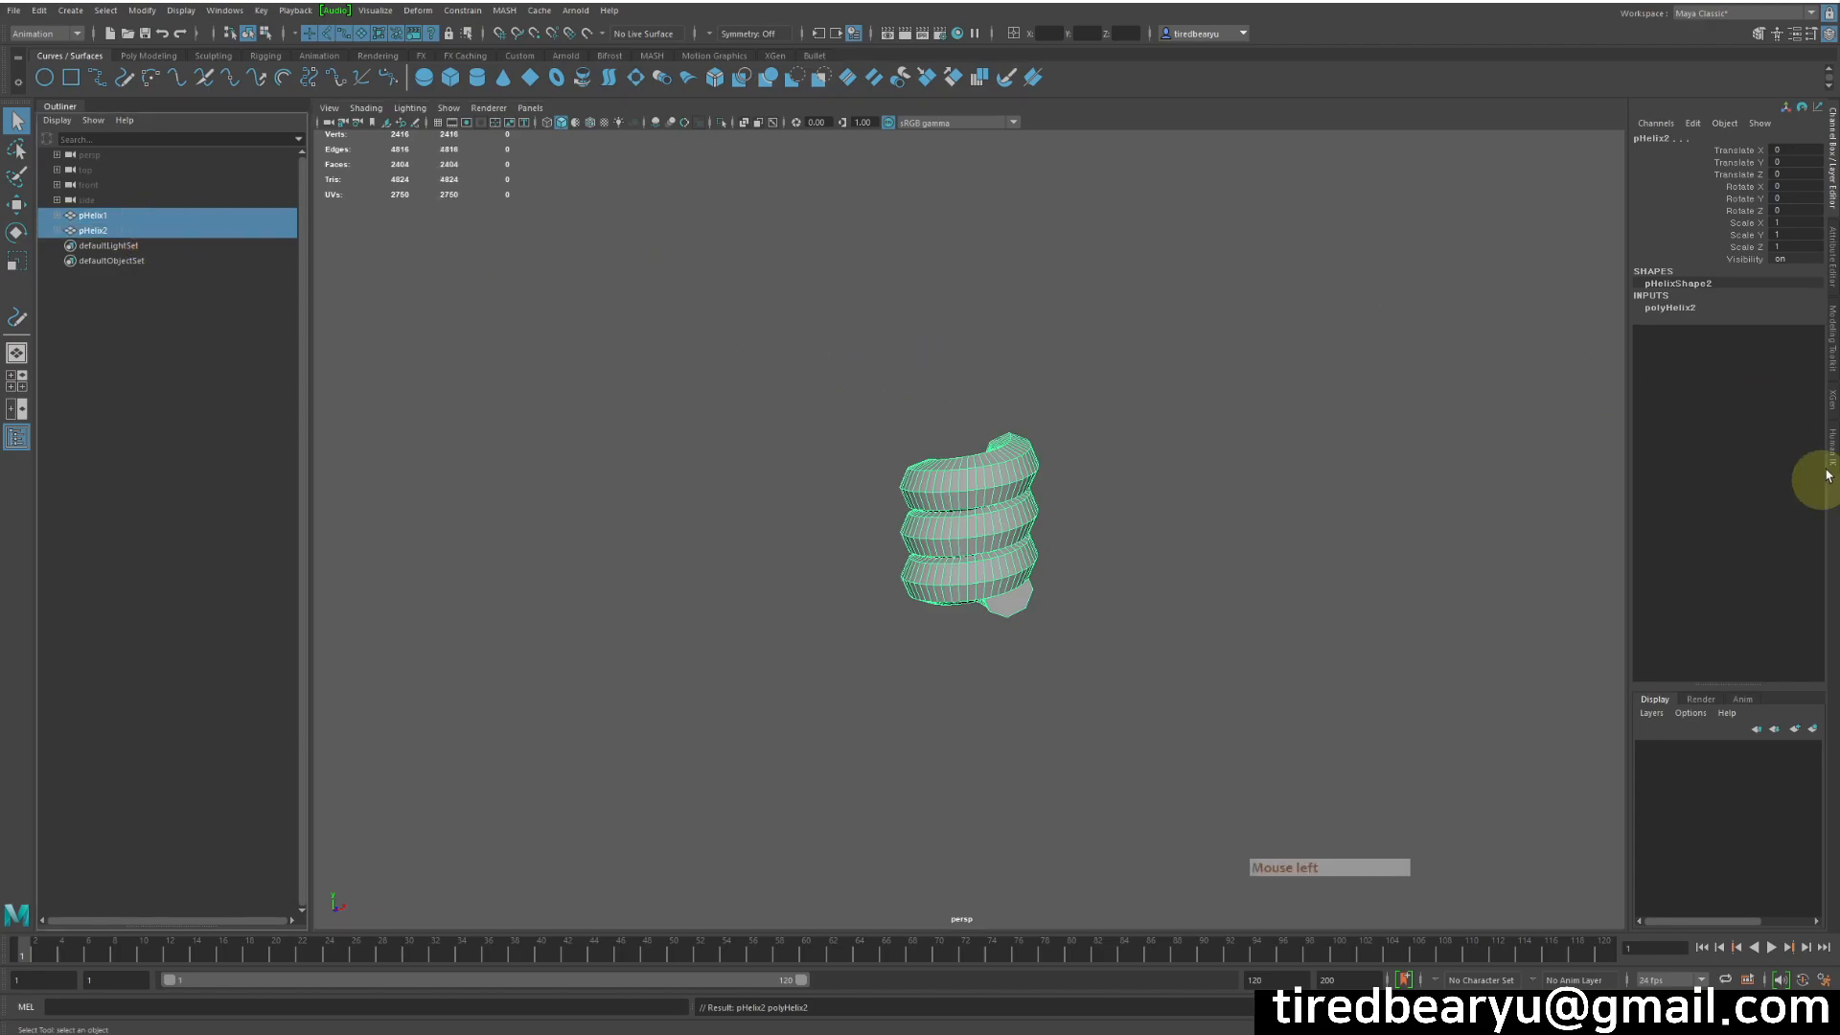
left_click(1735, 308)
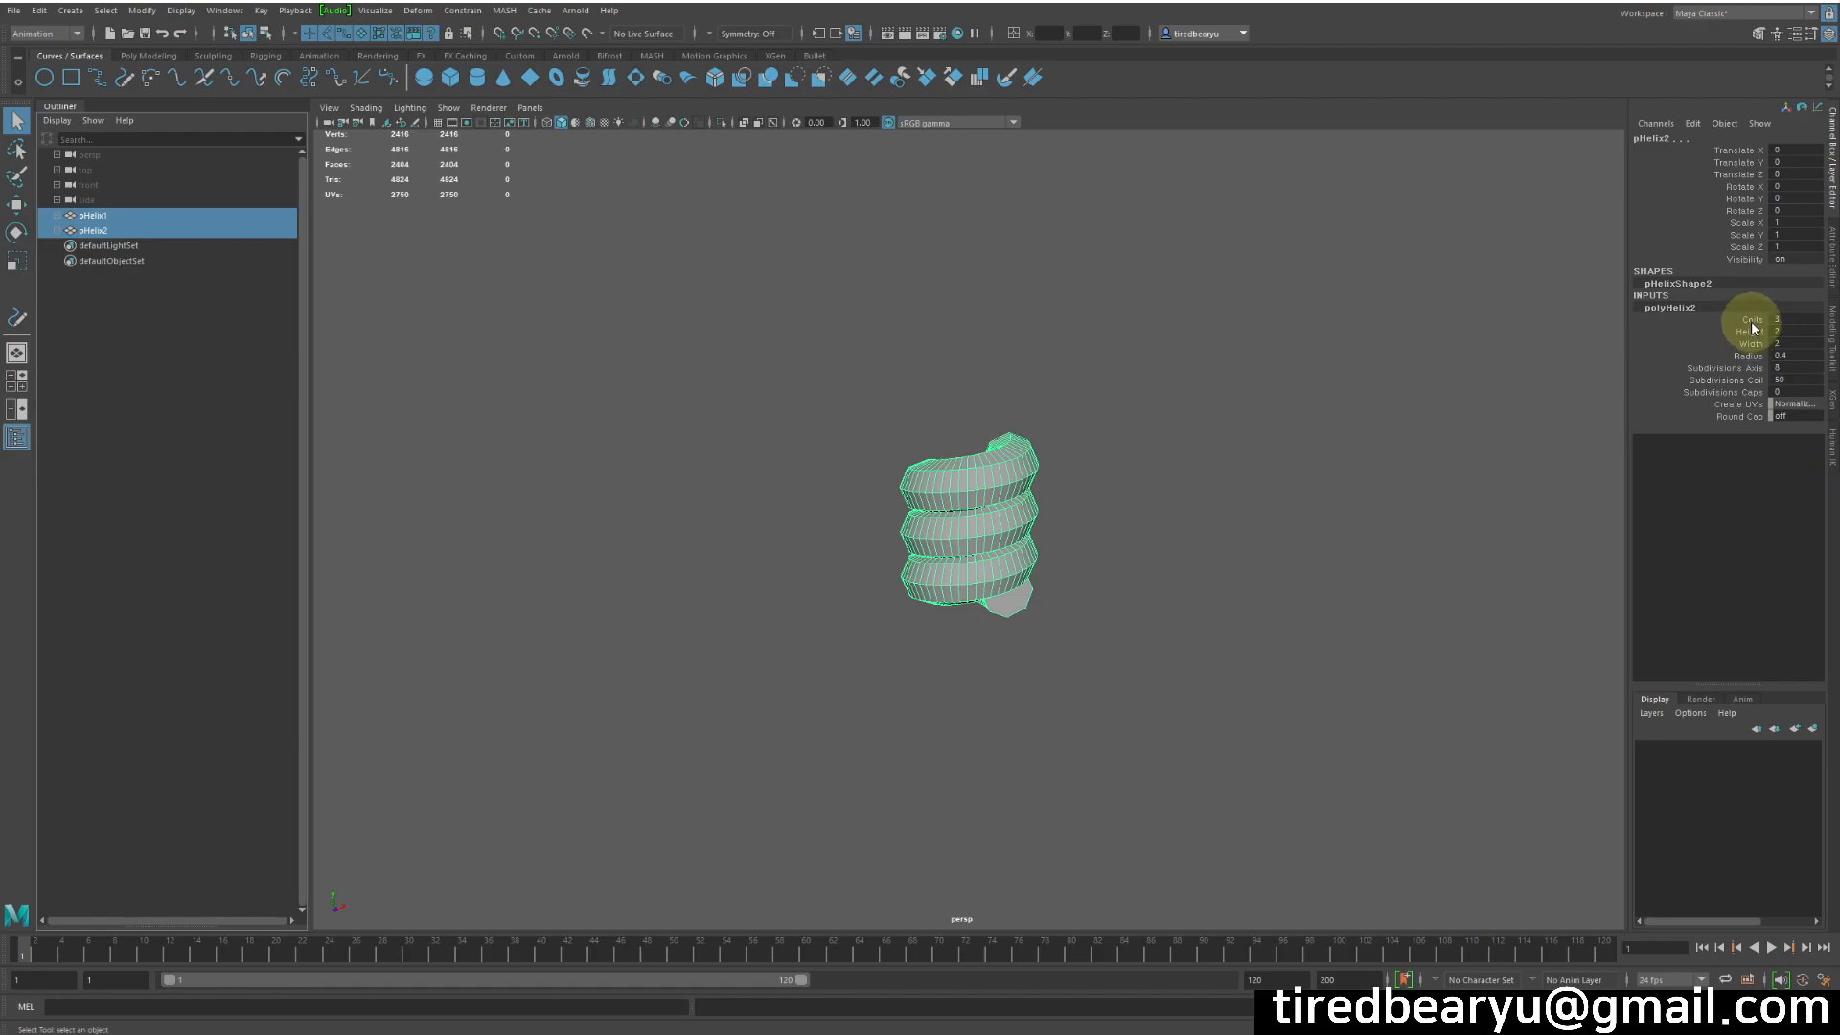
left_click(1751, 331)
middle_click_drag(1248, 364, 1298, 365)
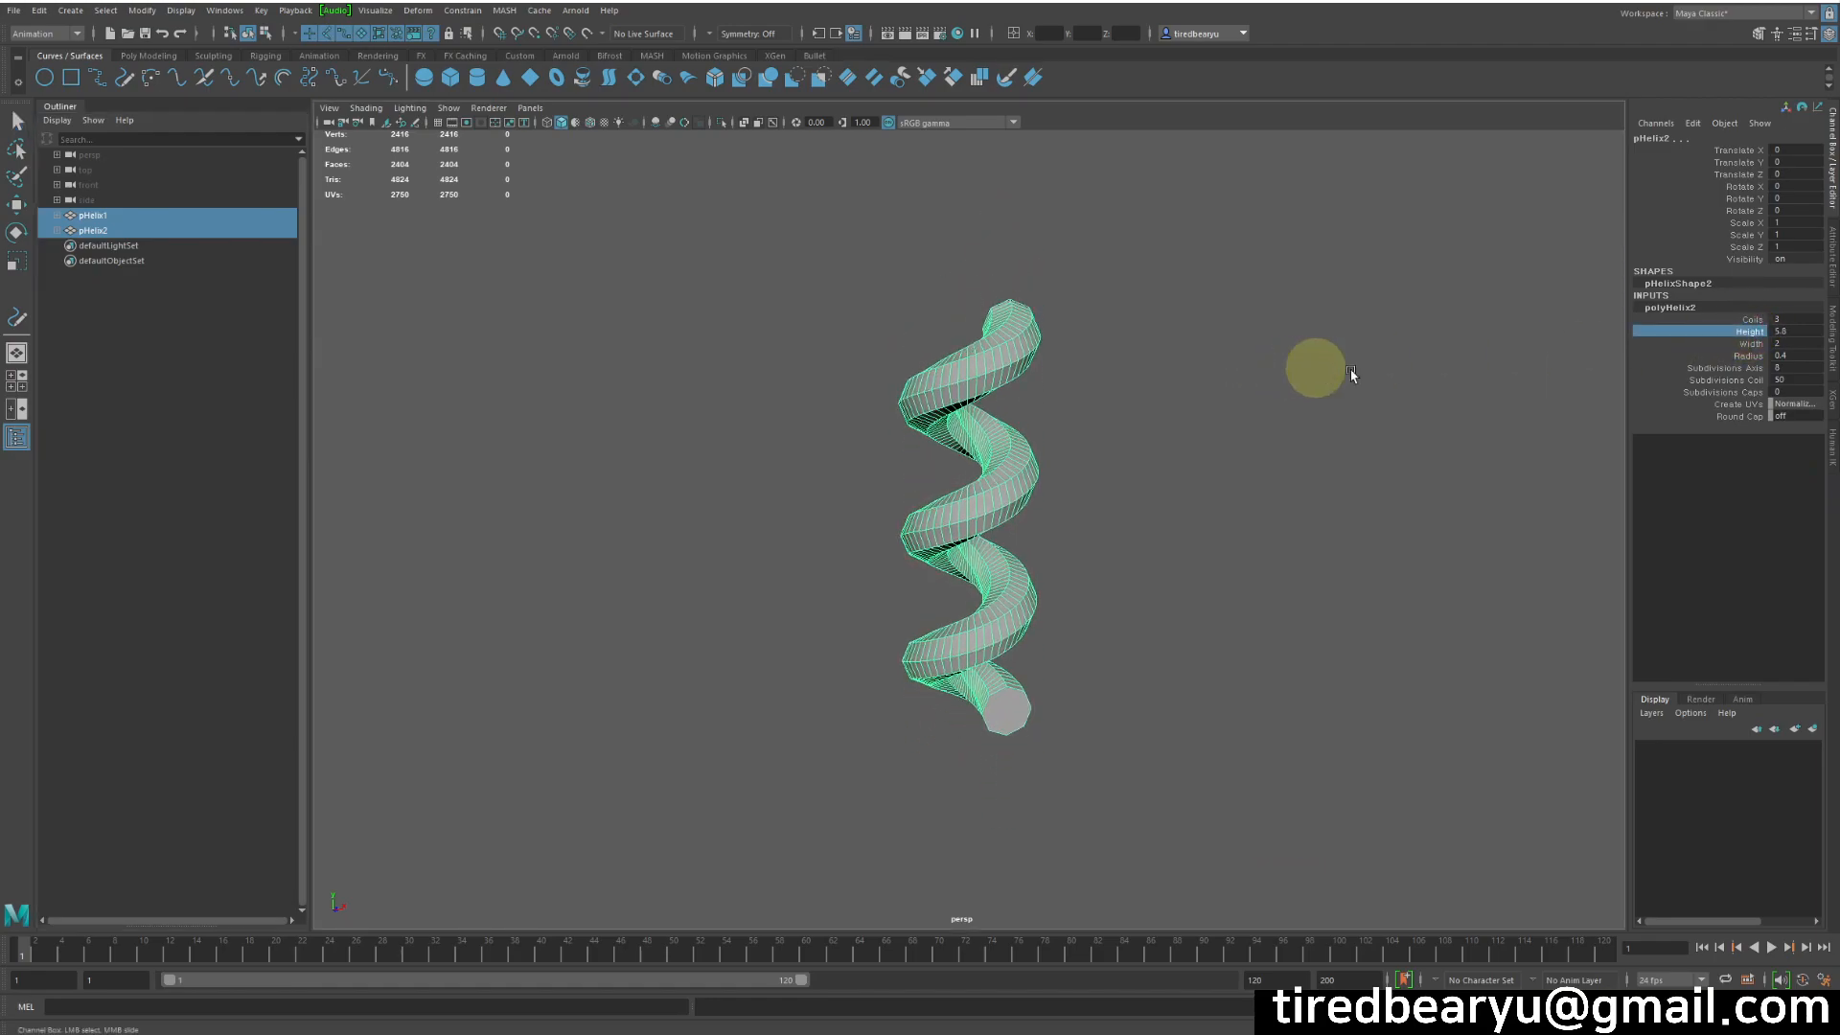
double_click(1807, 331)
type("5")
key("Return")
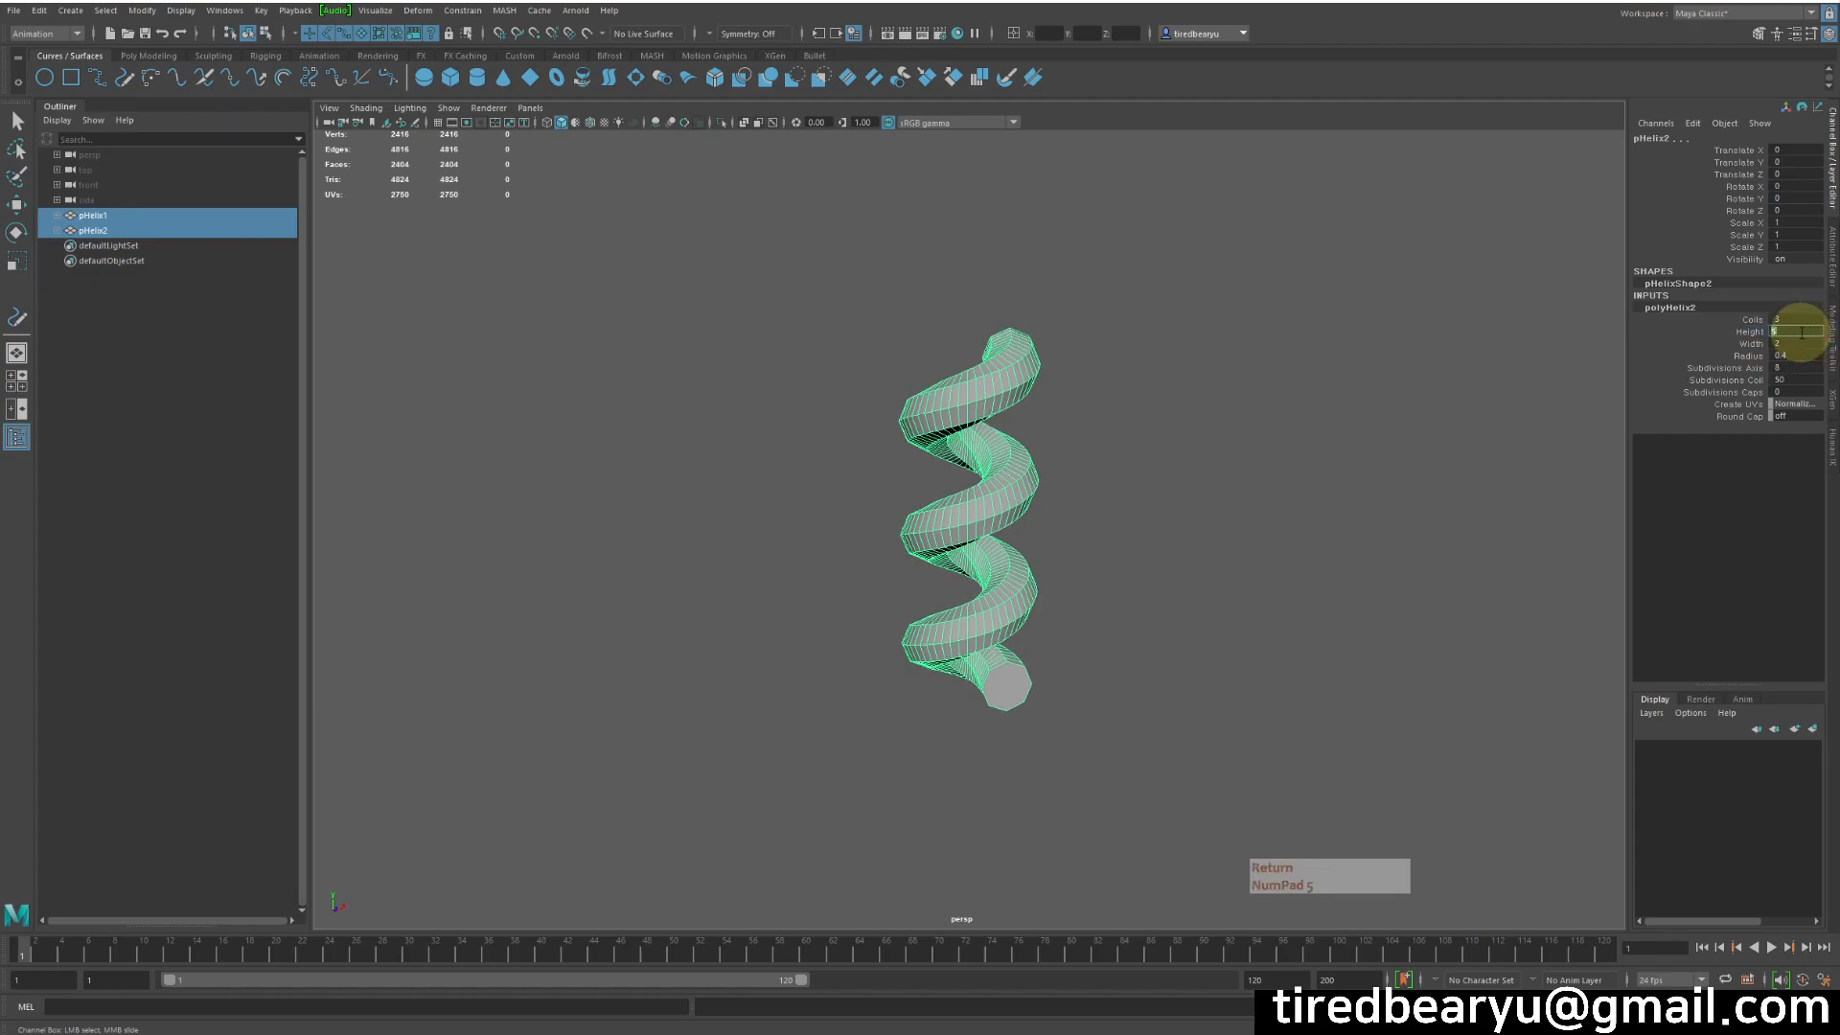
- Try a different coil count on both helices and undo the change
left_click(1750, 320)
middle_click_drag(1413, 357, 1245, 352)
key("ctrl+z")
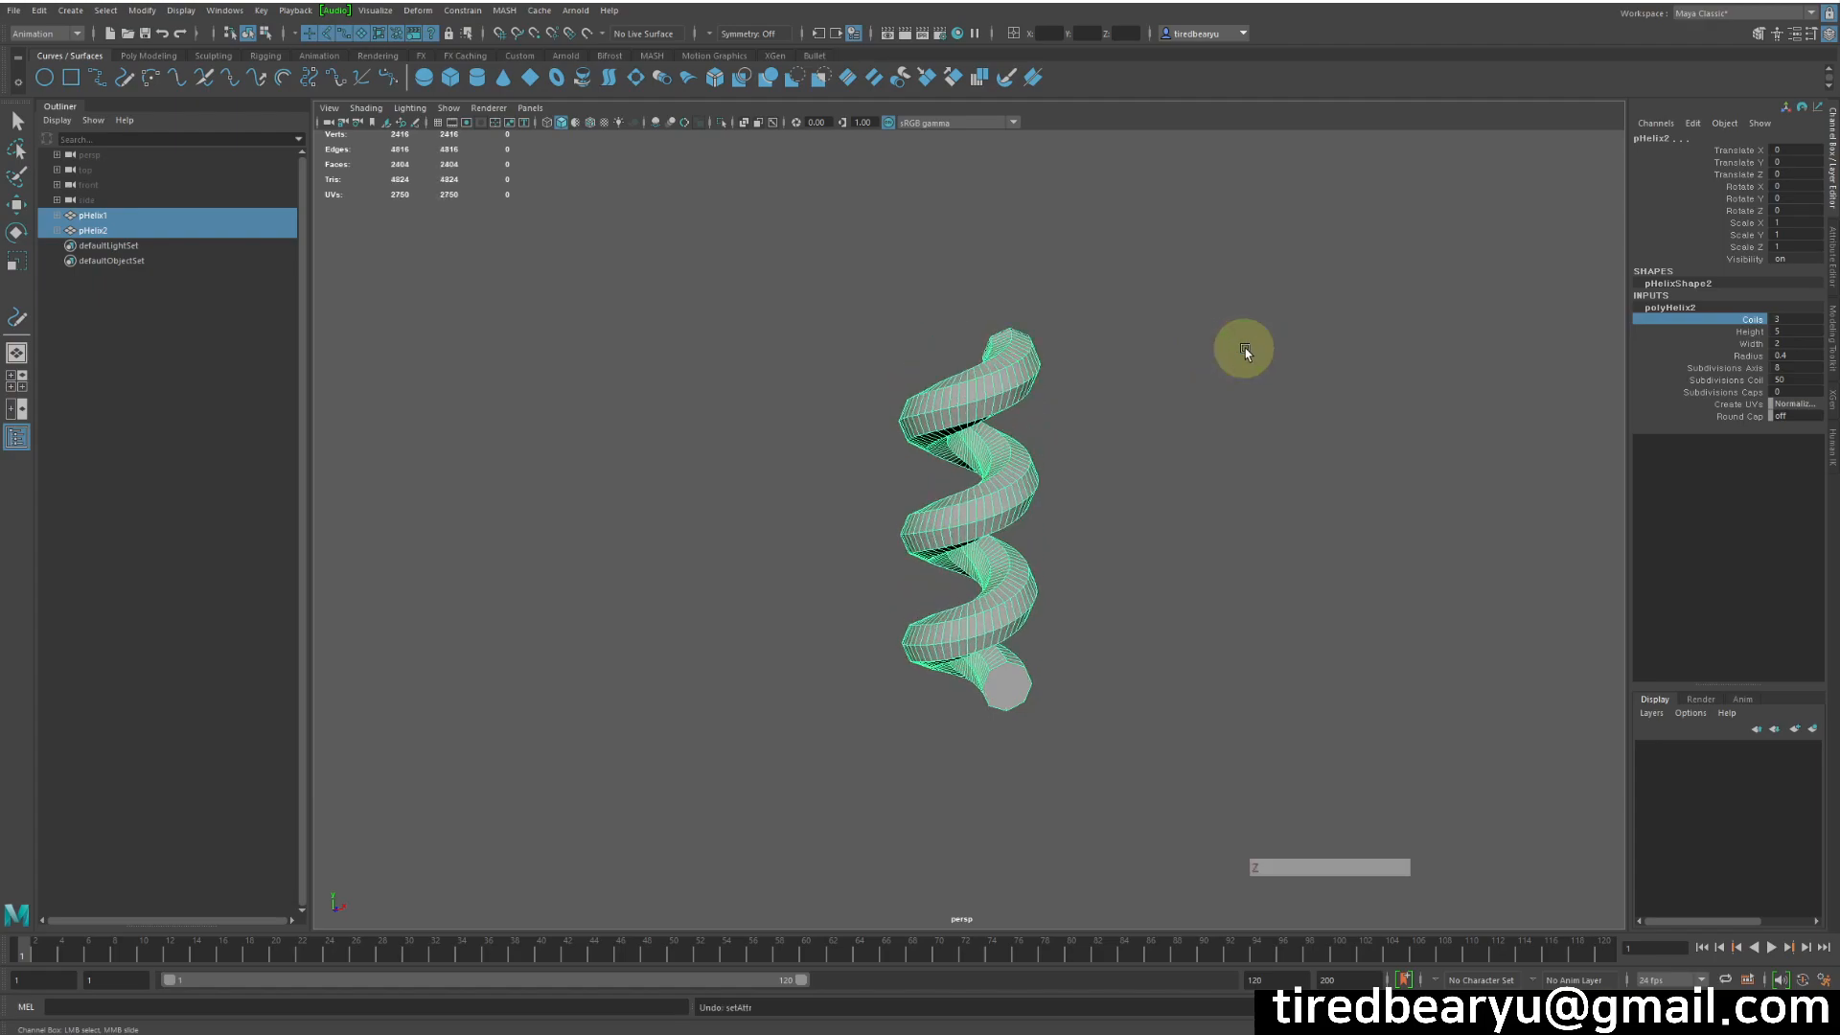
- Set Scale X and Scale Z of the duplicated helix to -1 so that the two strands interlock
left_click_drag(1279, 482, 1274, 468, "alt")
right_click_drag(1272, 468, 1177, 427, "alt")
left_click(1242, 491)
left_click_drag(926, 355, 1040, 535)
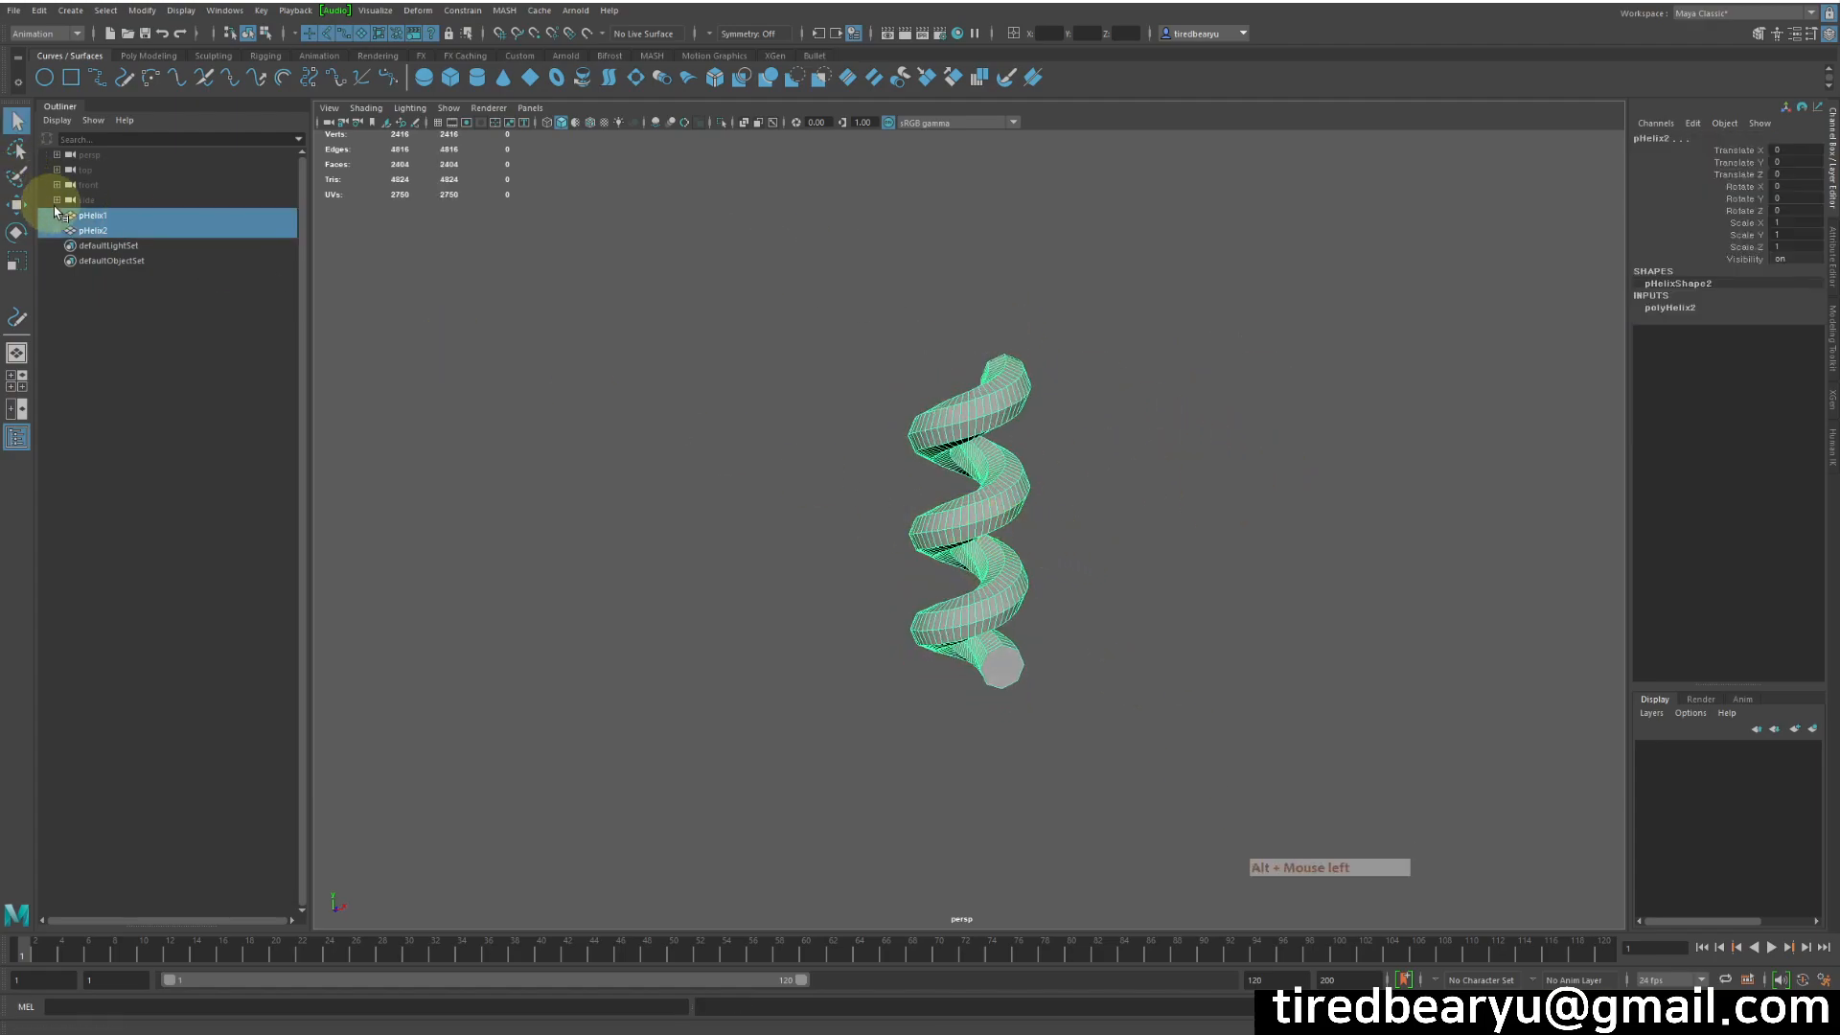
left_click(94, 232)
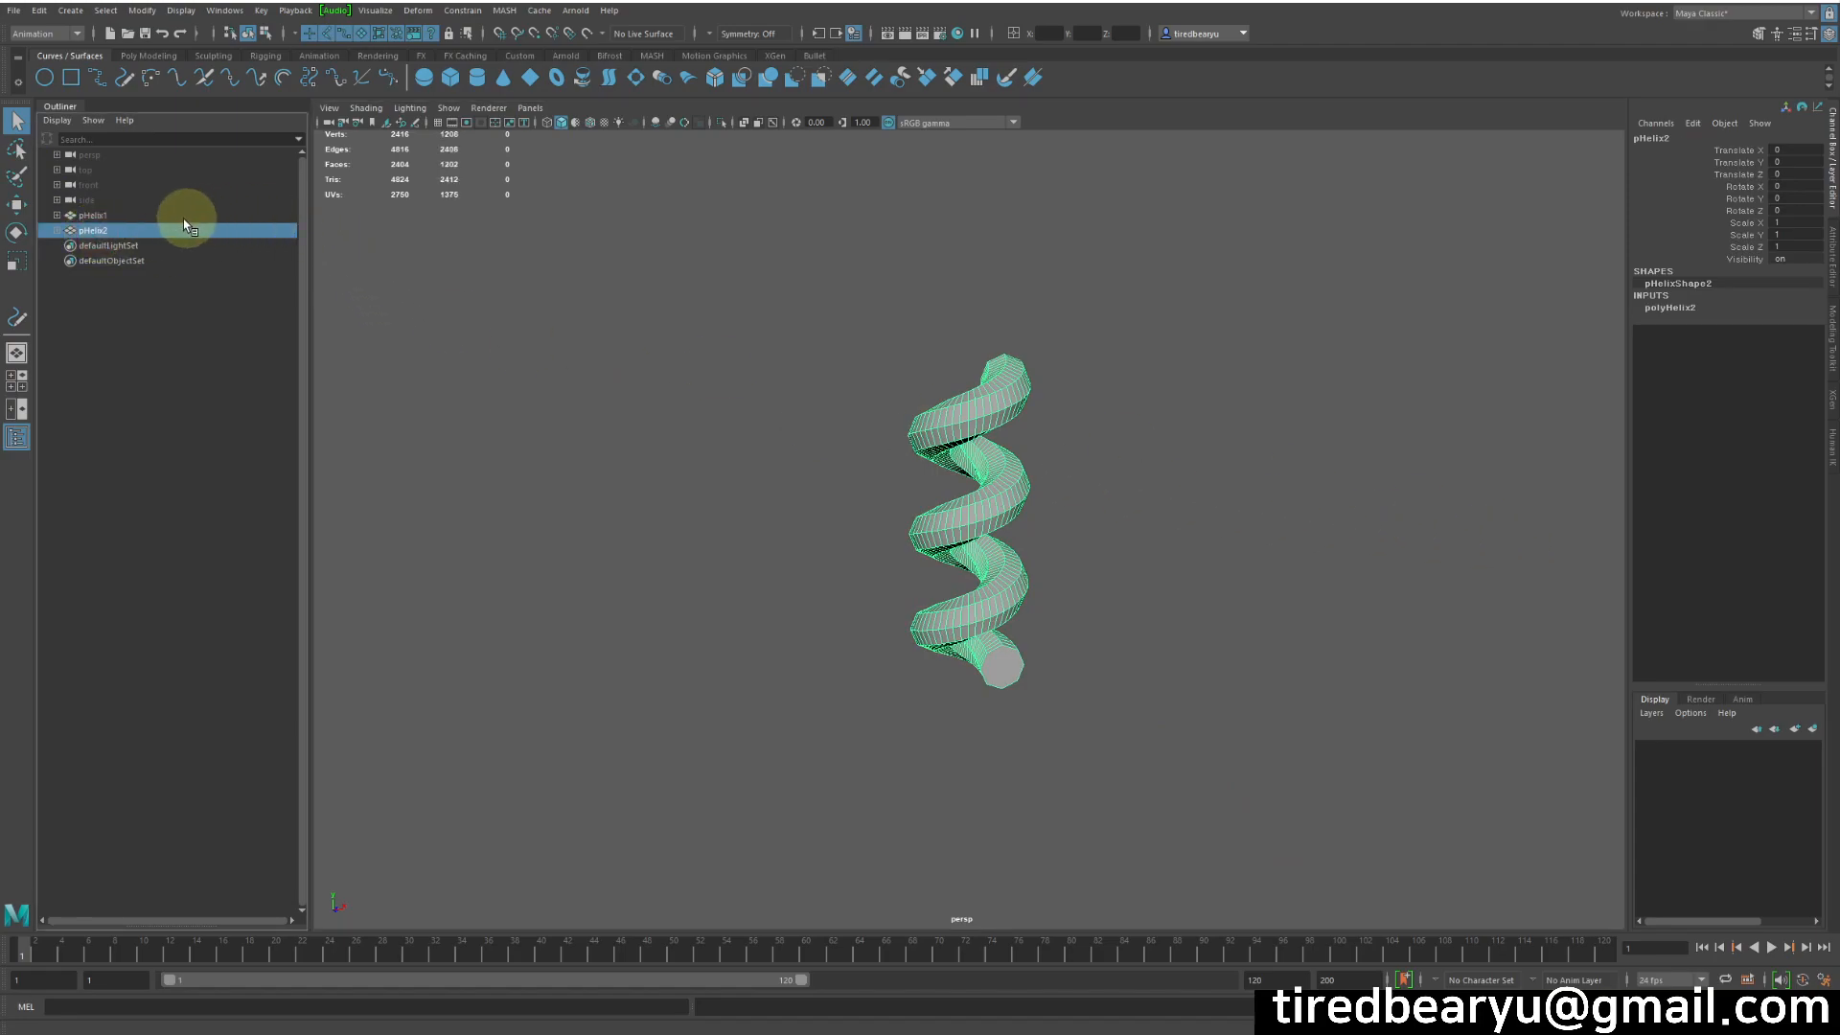
left_click(1800, 215)
left_click(1801, 245, "ctrl")
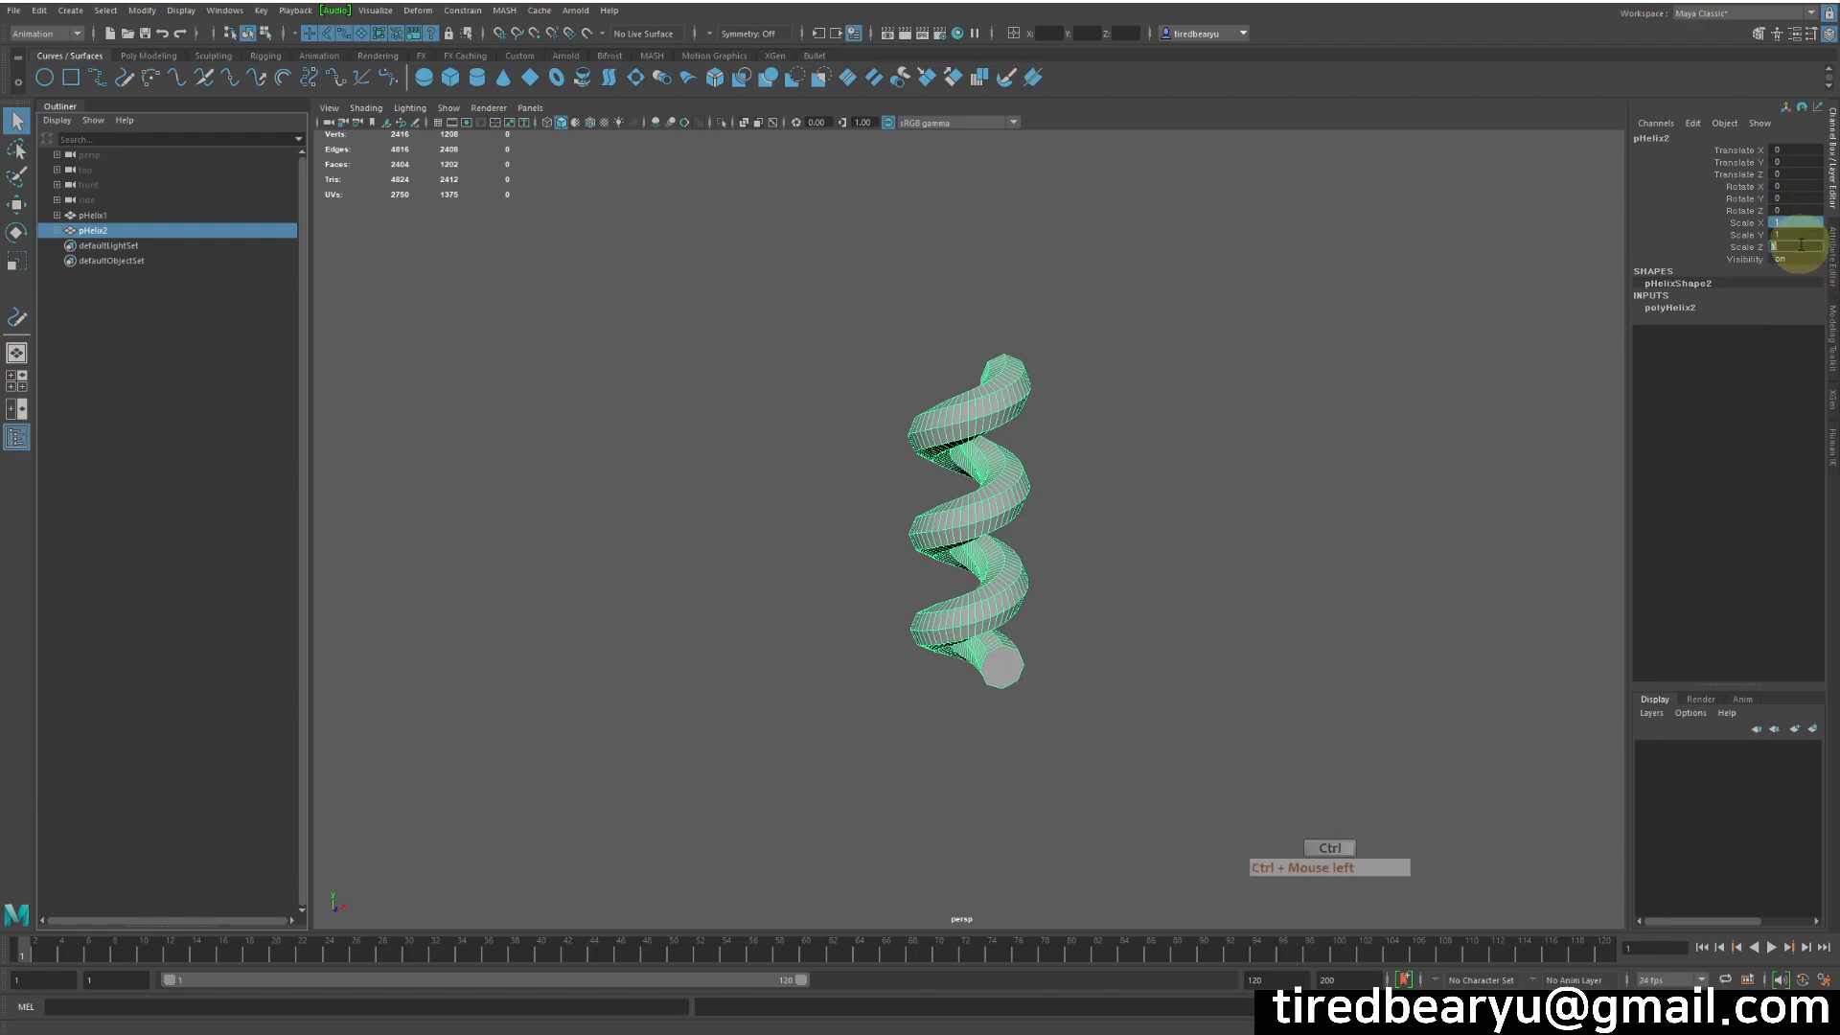
type("-1")
key("Return")
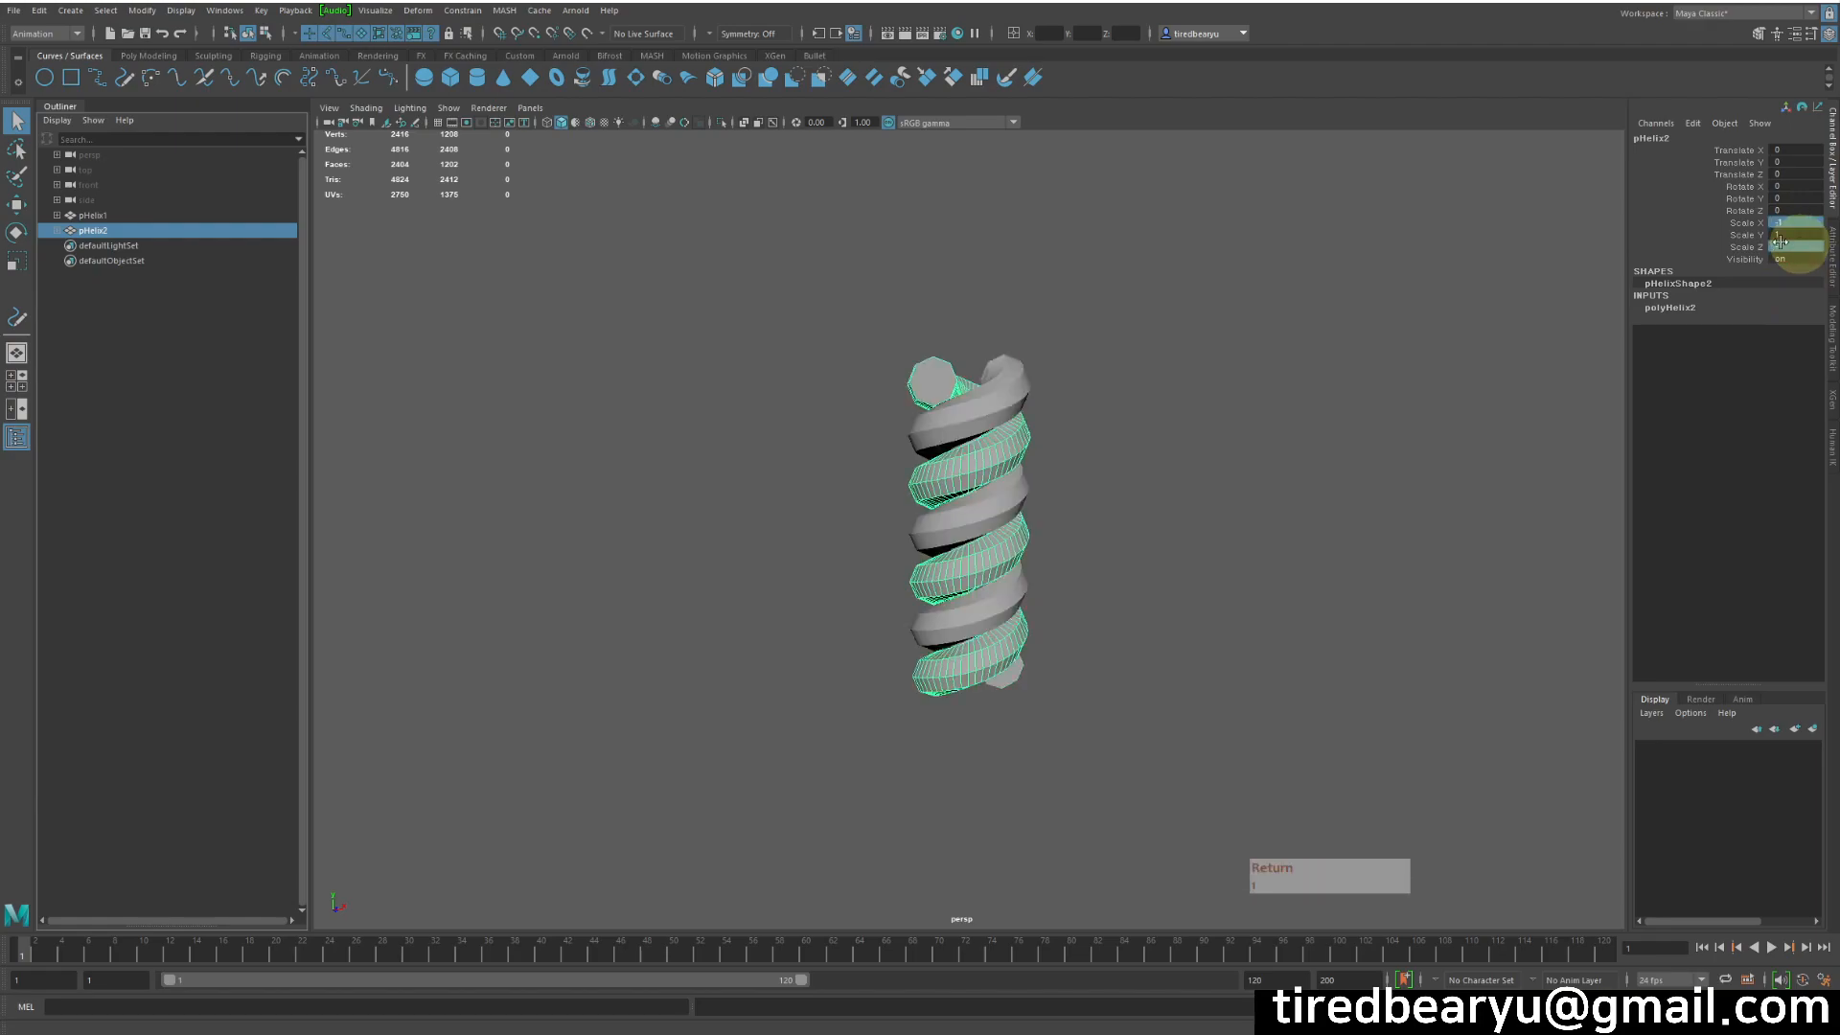
- Raise the axis subdivisions of both helices to 28 to smooth the strands
left_click(1207, 378)
left_click_drag(1208, 378, 1141, 447, "alt")
right_click_drag(1141, 446, 1296, 477, "alt")
middle_click_drag(1296, 478, 1302, 518, "alt")
left_click_drag(843, 441, 1126, 509)
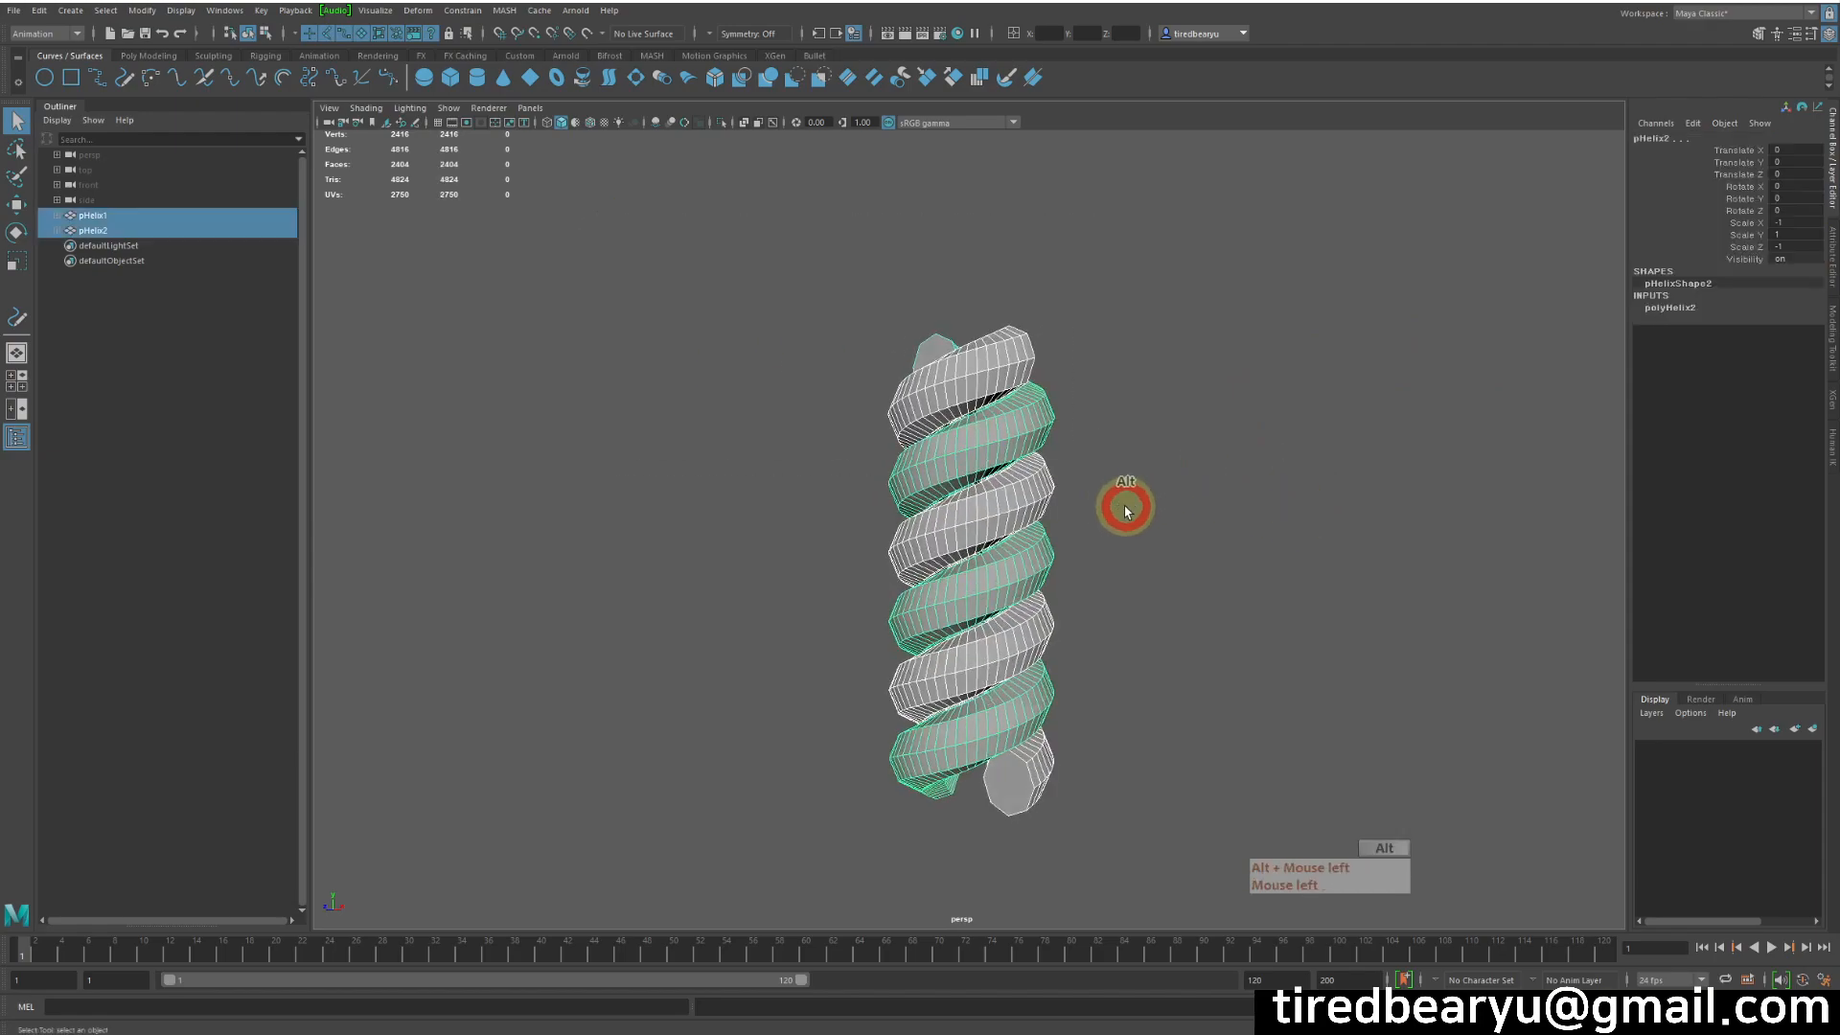
left_click(1701, 308)
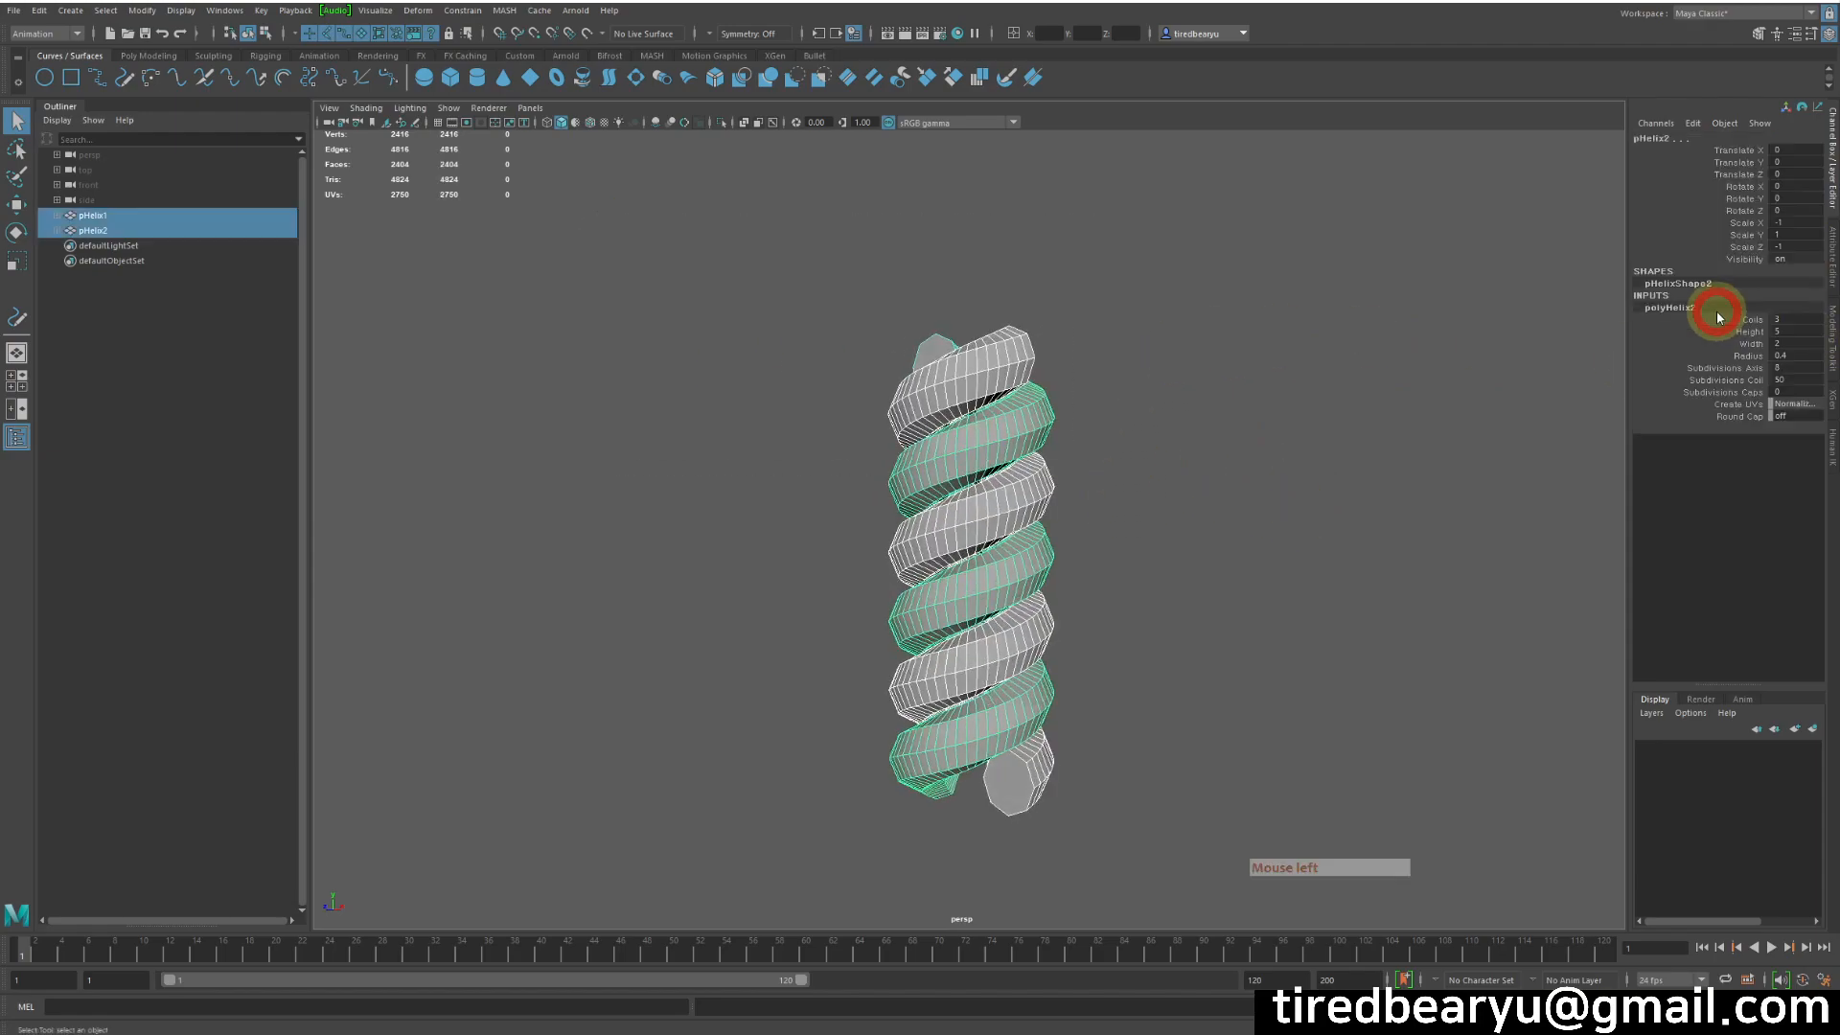
left_click(1754, 369)
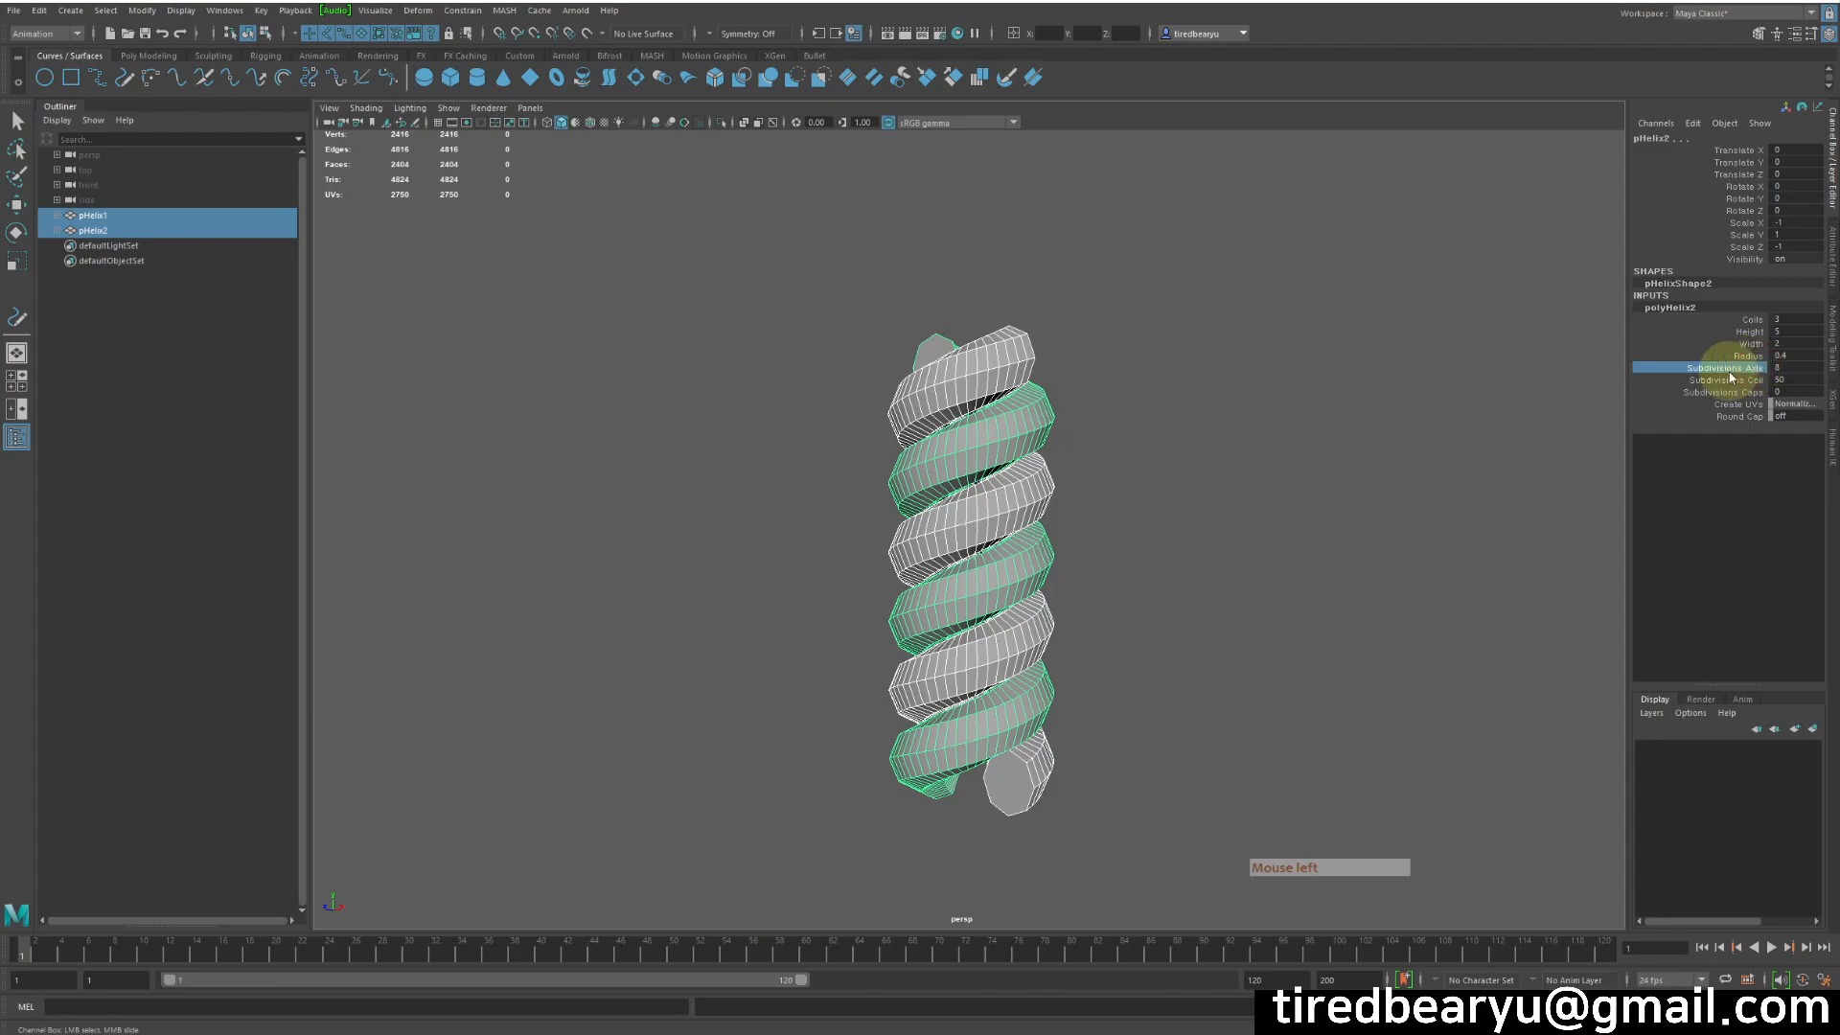
middle_click_drag(1163, 383, 1321, 406)
left_click(1318, 408)
- Lengthen the twisted pair by raising both helices to about 17 coils and a height of about 28.9
mouse_move(1328, 556)
left_mouse_down("alt")
mouse_move(1236, 571)
mouse_move(1340, 545)
left_mouse_up("alt")
left_click_drag(834, 441, 1155, 509)
right_click_drag(1192, 521, 1112, 512, "alt")
left_click_drag(1112, 513, 1089, 501, "alt")
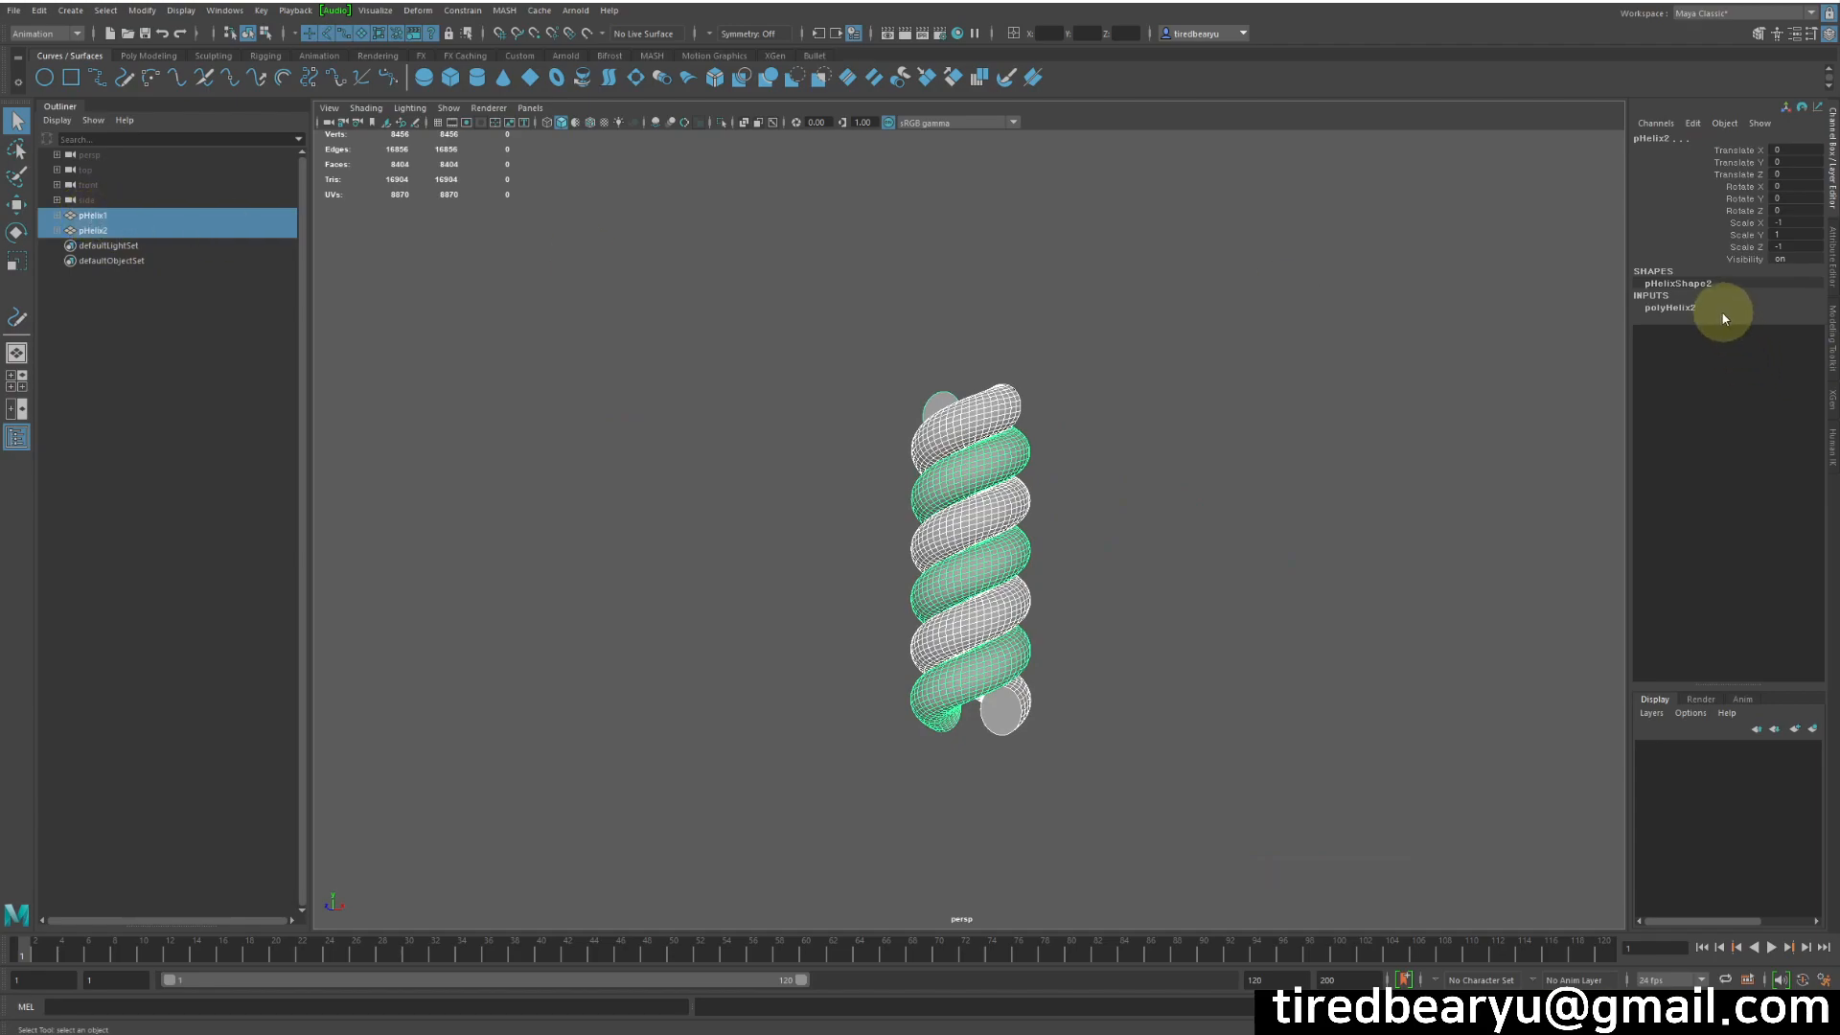
left_click(1721, 310)
left_click(1732, 320)
middle_click_drag(1430, 337, 1452, 347)
left_click(1742, 333)
middle_click_drag(1298, 361, 1347, 374)
right_click_drag(1348, 373, 1154, 378, "alt")
left_click_drag(1154, 377, 1143, 386, "alt")
right_click_drag(1142, 386, 1177, 388, "alt")
left_click(1745, 319)
middle_click_drag(1055, 349, 1298, 360)
left_click(1750, 331)
middle_click_drag(1051, 379, 1204, 399)
left_click(1240, 403)
- Try changing the coils and height of both helices together, and undo the changes
right_click_drag(1241, 403, 1048, 428, "alt")
left_click_drag(1047, 428, 1127, 398, "alt")
right_click_drag(1126, 398, 1187, 441, "alt")
middle_click_drag(1186, 441, 1201, 384, "alt")
left_click_drag(1201, 383, 1184, 380, "alt")
left_click_drag(777, 135, 1111, 340)
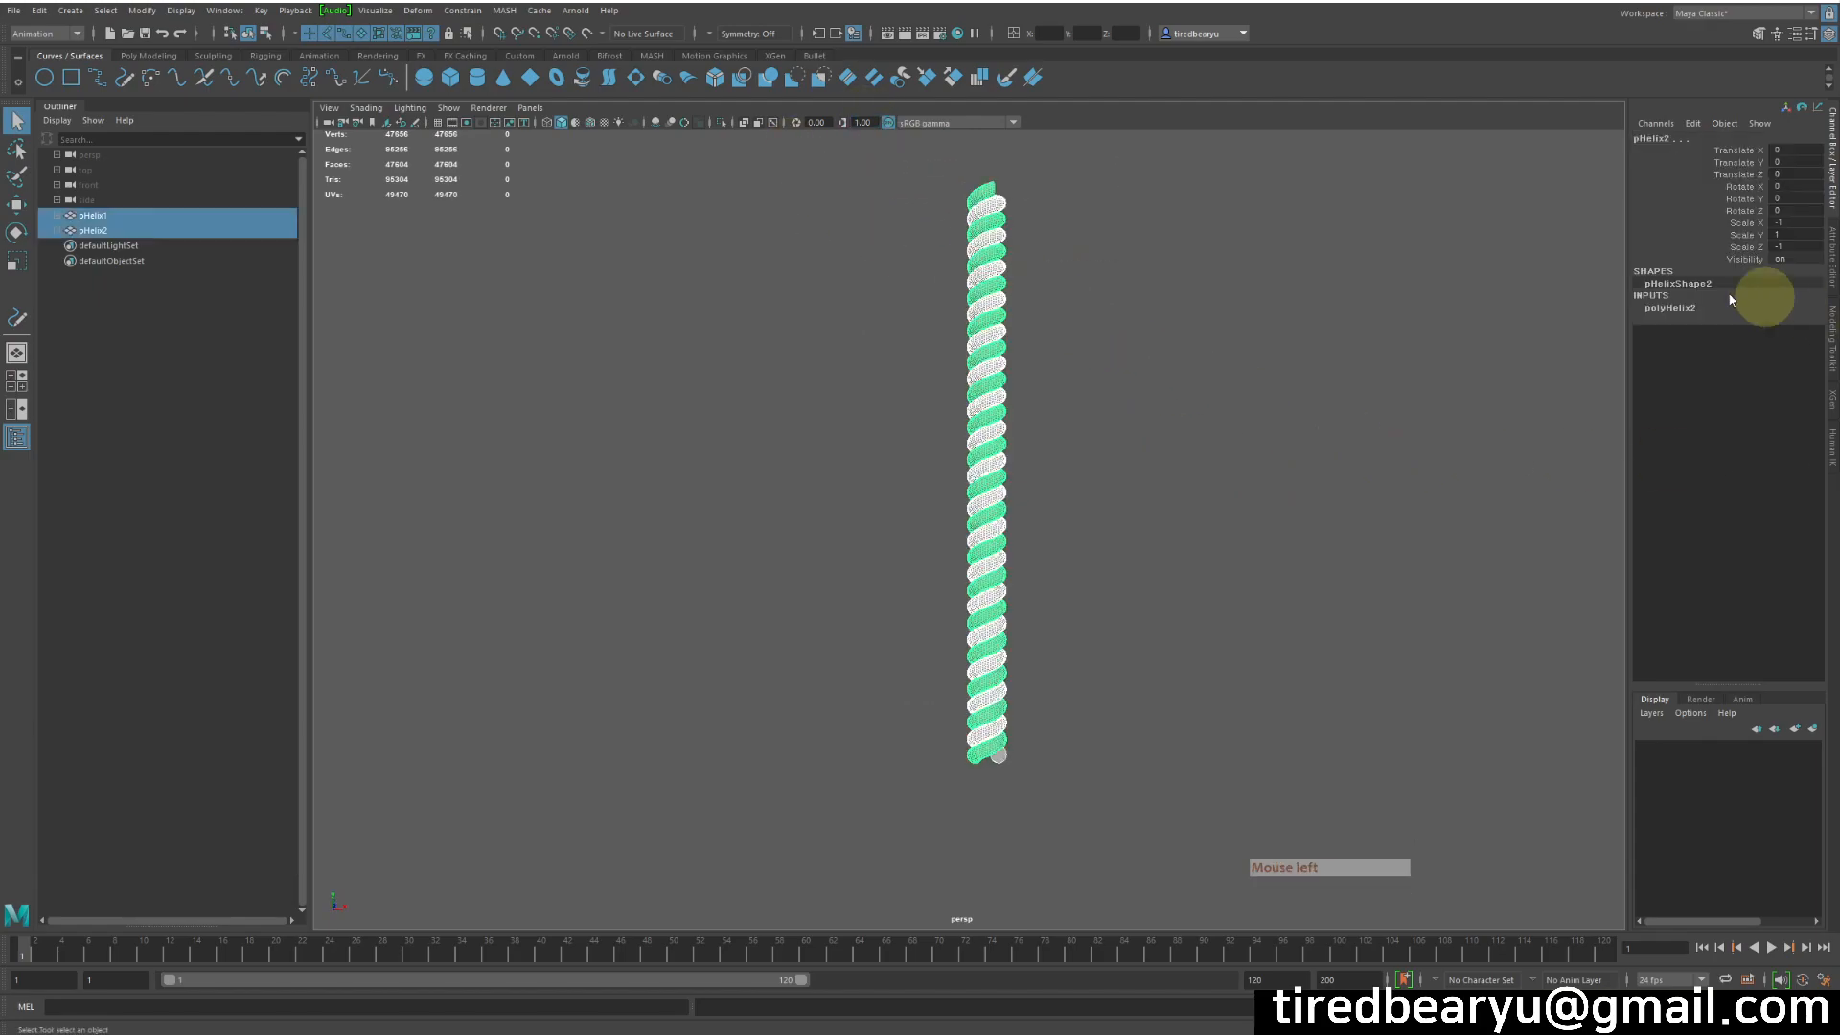
left_click(1672, 308)
left_click_drag(1739, 319, 1741, 331)
middle_click_drag(1400, 340, 1497, 490)
right_click_drag(1380, 460, 1267, 444, "alt")
left_click_drag(1254, 440, 1223, 442, "alt")
middle_click_drag(1336, 451, 1377, 450)
key("ctrl+z")
key("ctrl+z")
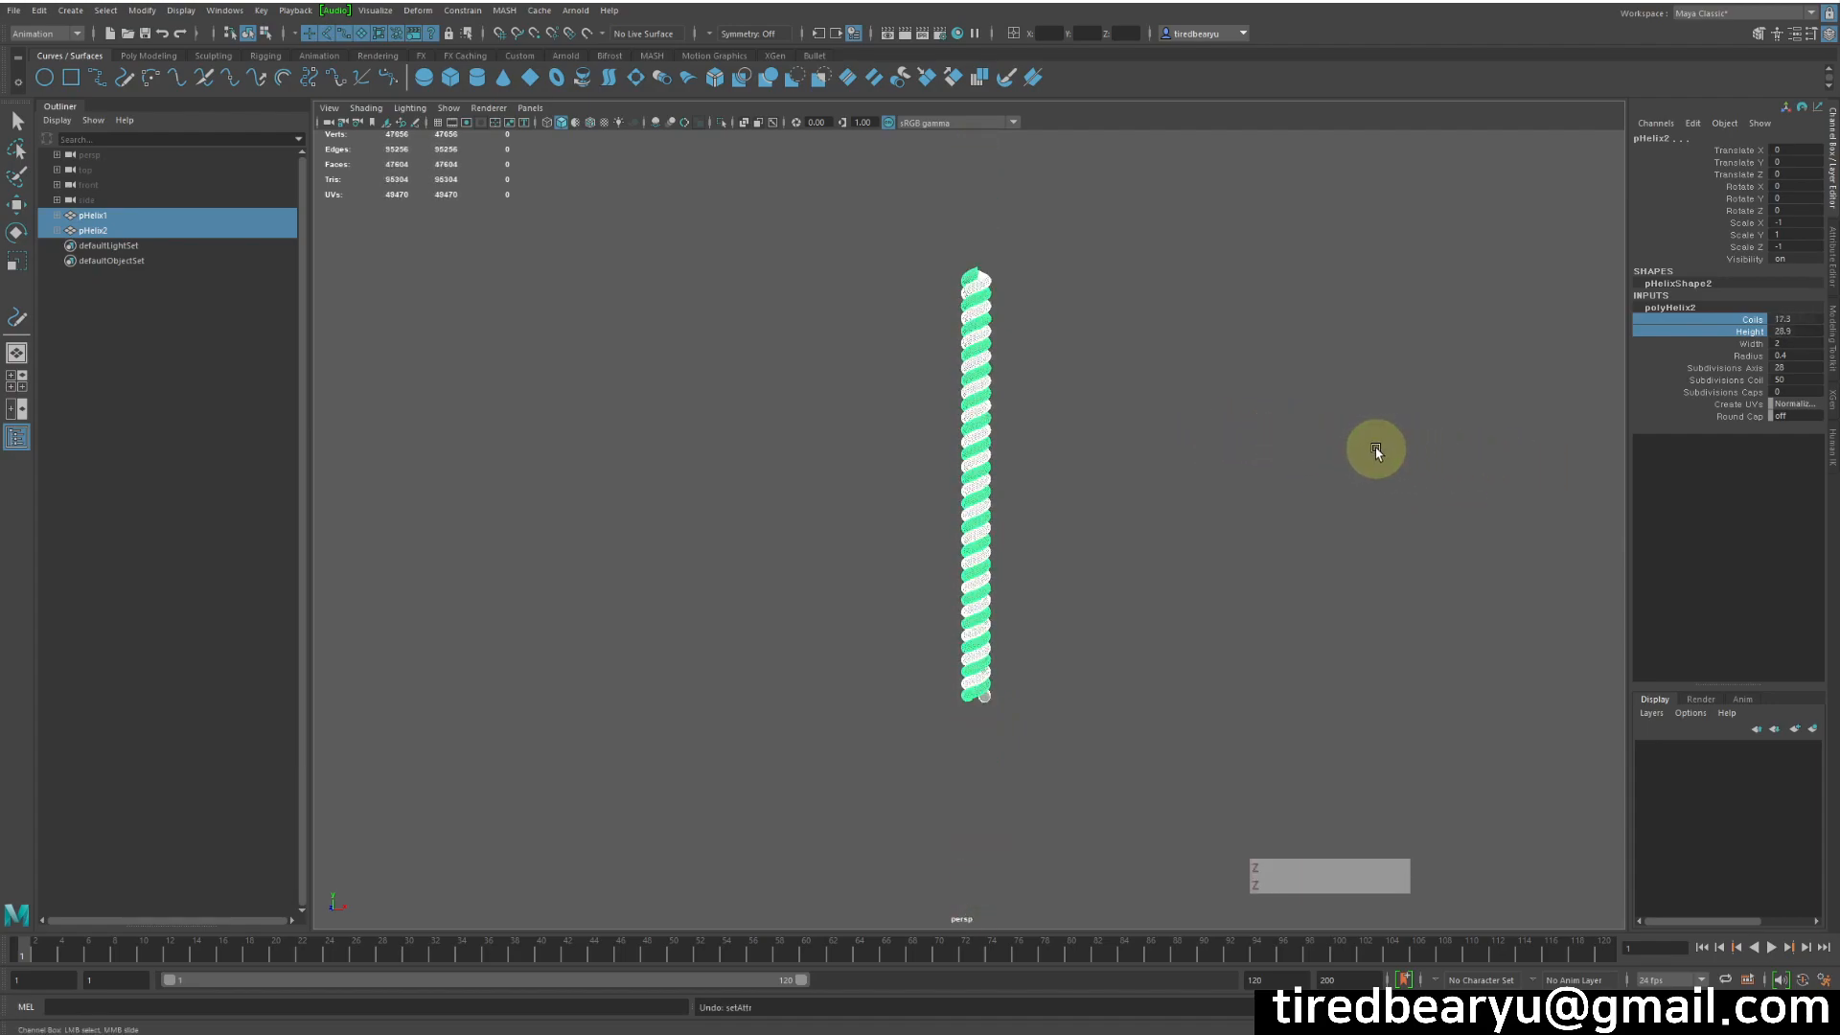
- Try unwinding both strands by lowering their coil count at constant height, and undo it
left_click_drag(1294, 435, 1372, 429, "alt")
left_click(1365, 433)
left_click_drag(1289, 471, 1131, 525, "alt")
left_click_drag(730, 220, 1222, 525)
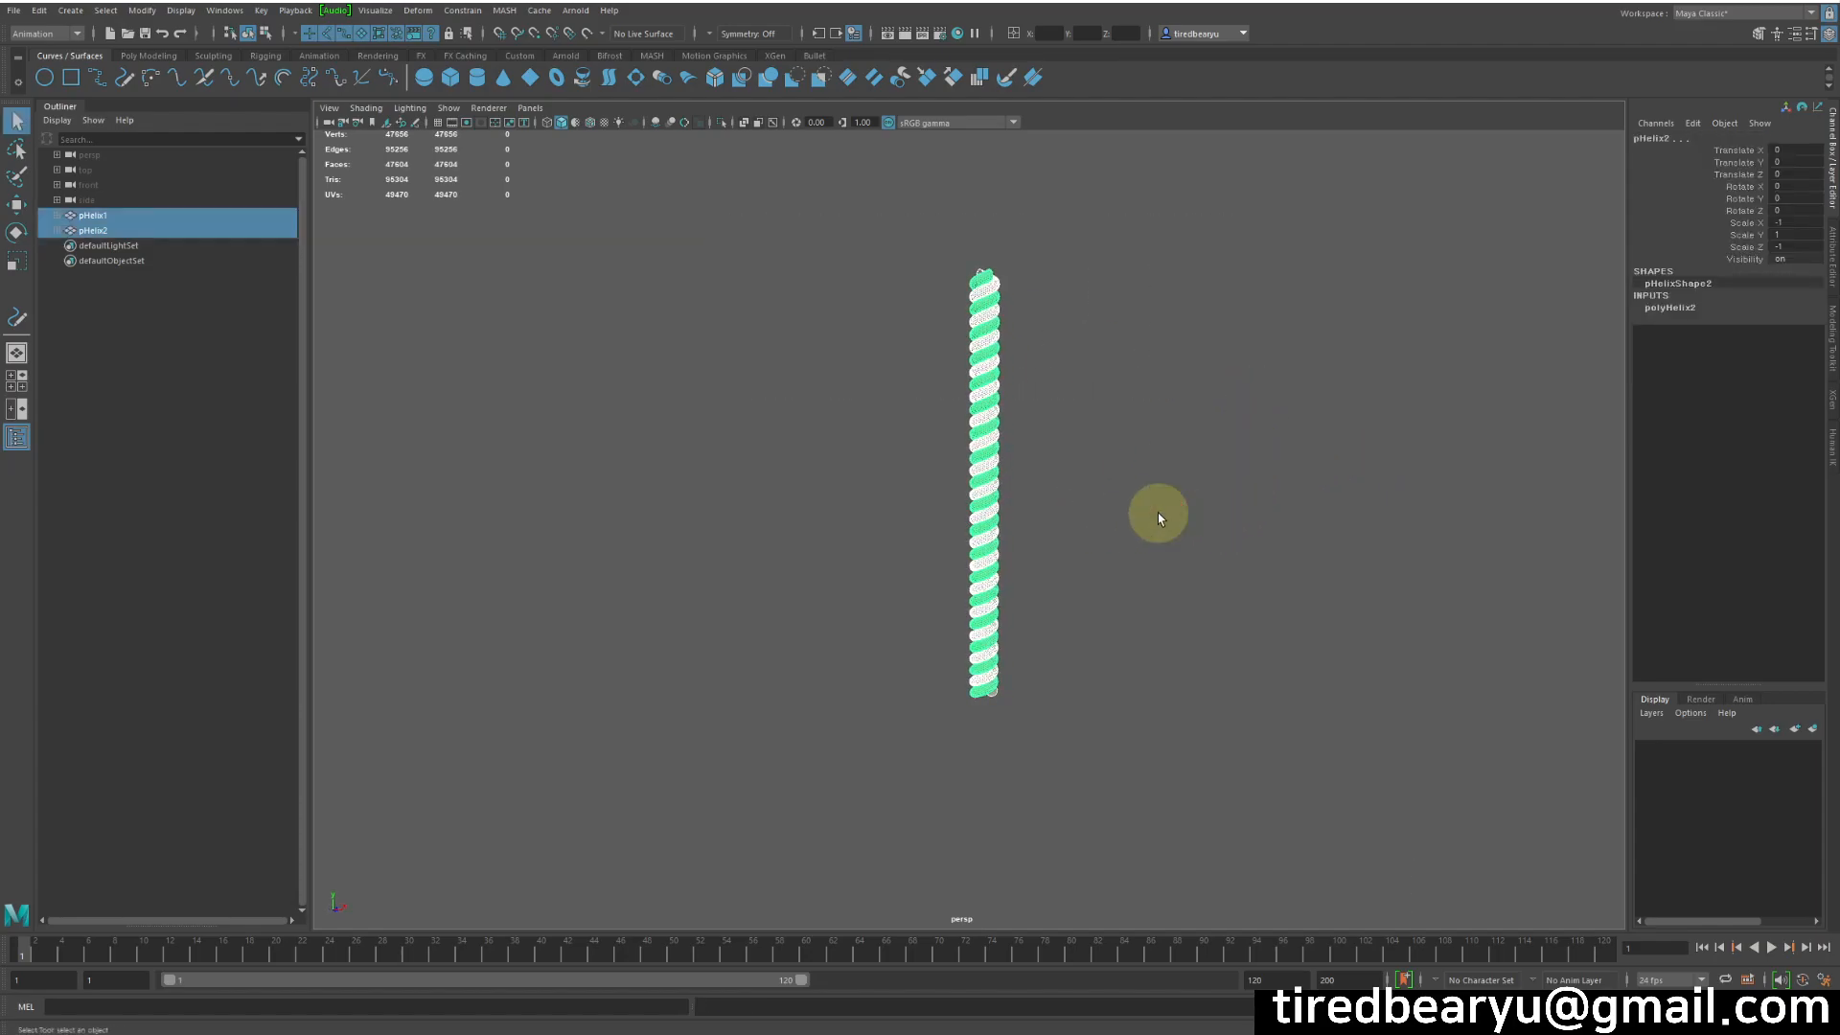
left_click(1060, 454)
left_click_drag(891, 336, 1177, 372)
left_click(1674, 306)
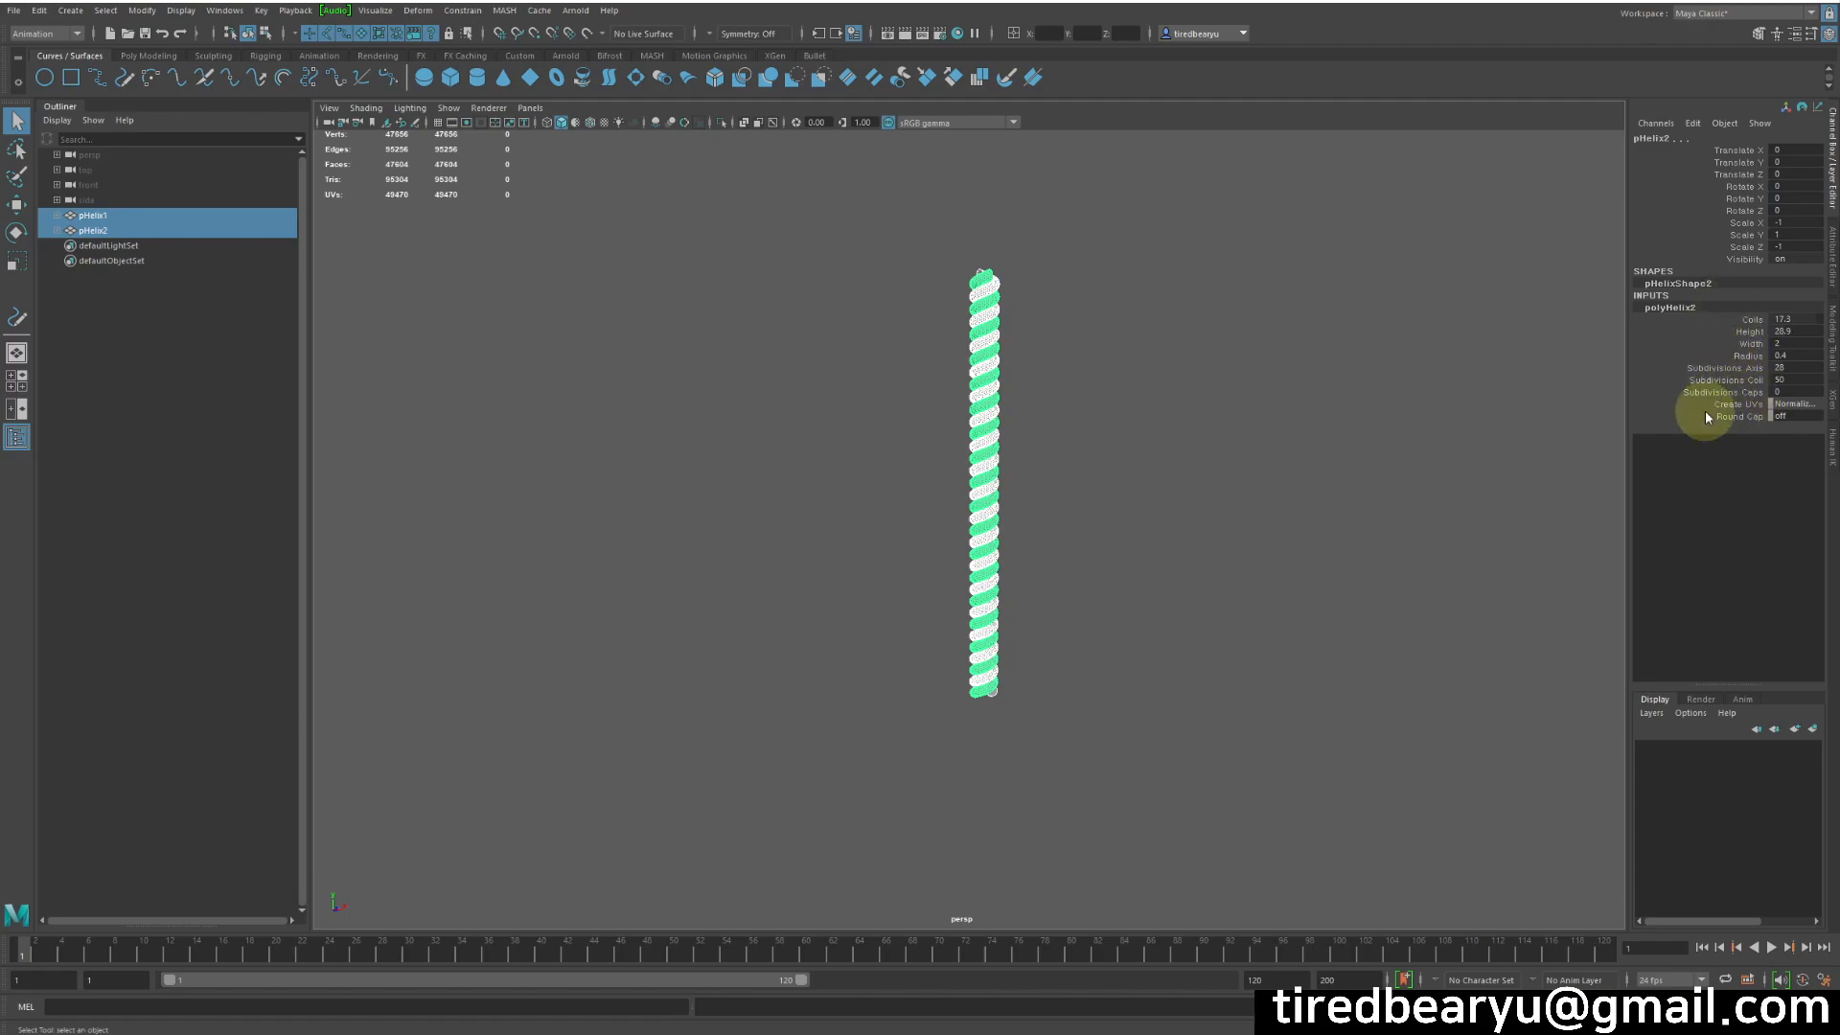
left_click(1752, 320)
middle_click_drag(1752, 319, 1101, 374)
key("ctrl+z")
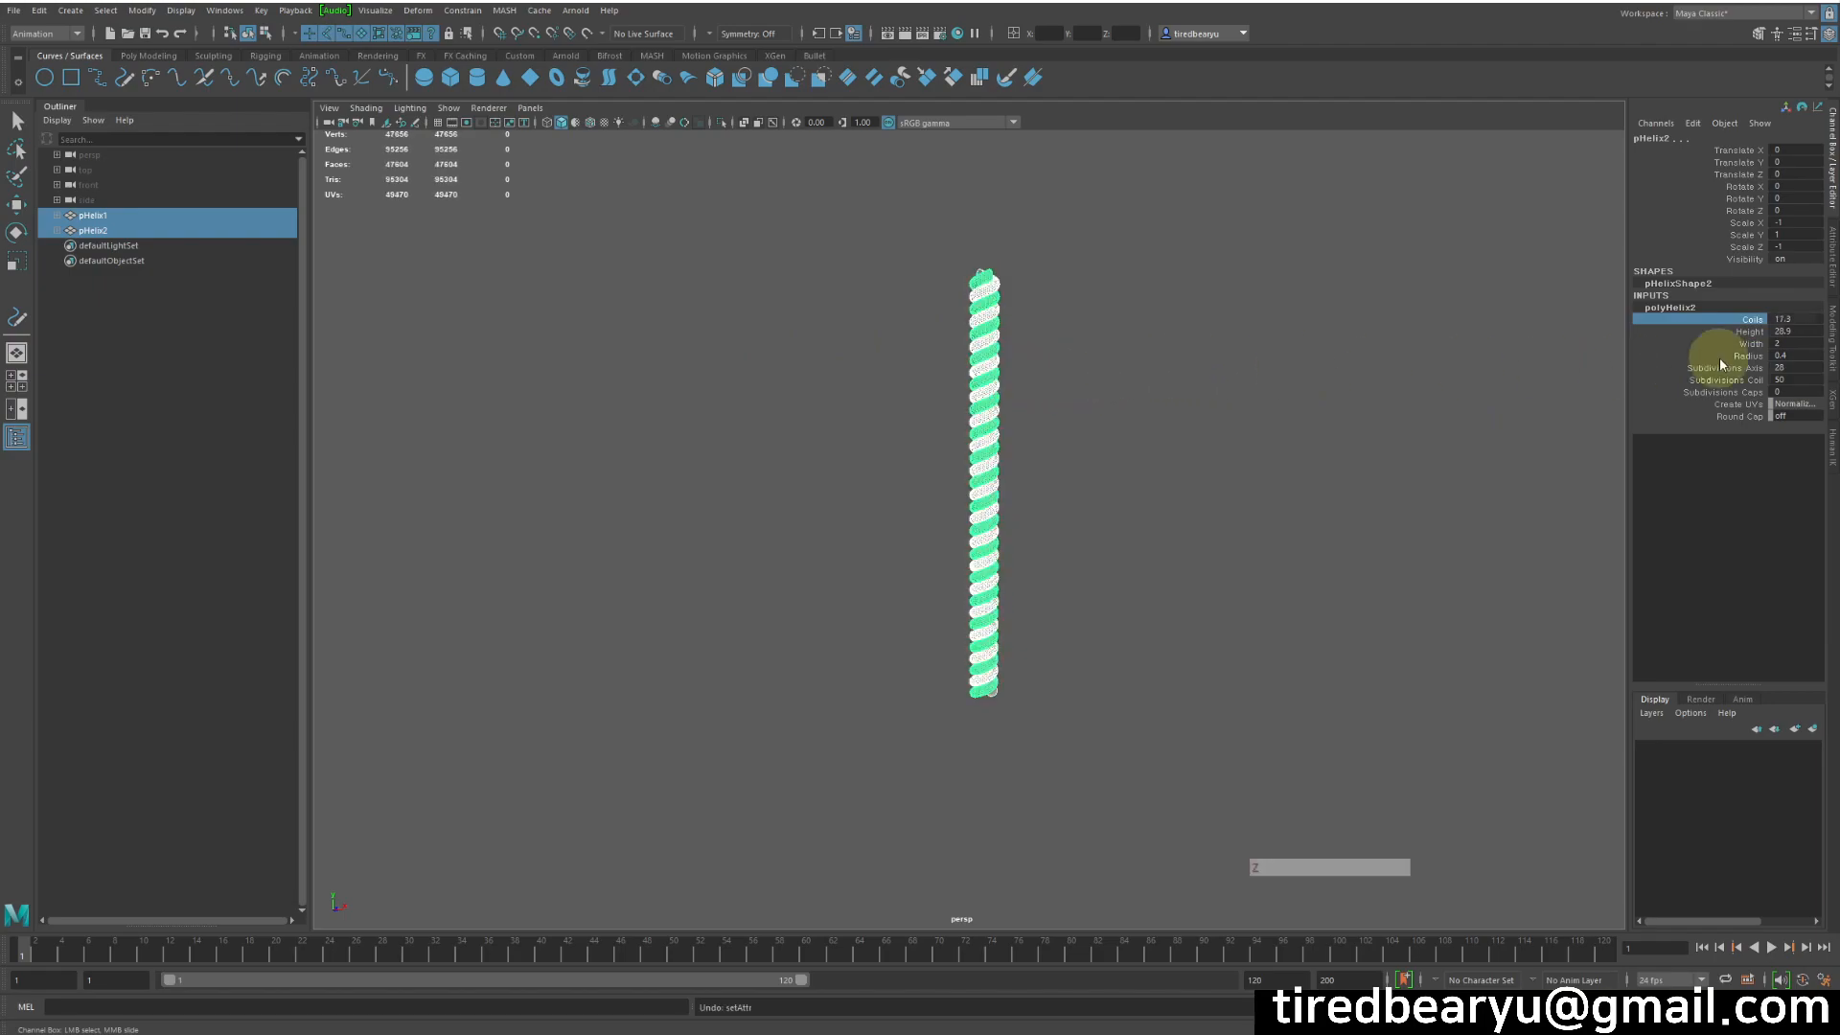
- Set the coils of both helices to 0.5
left_click(1806, 319)
type("0.5")
key("Return")
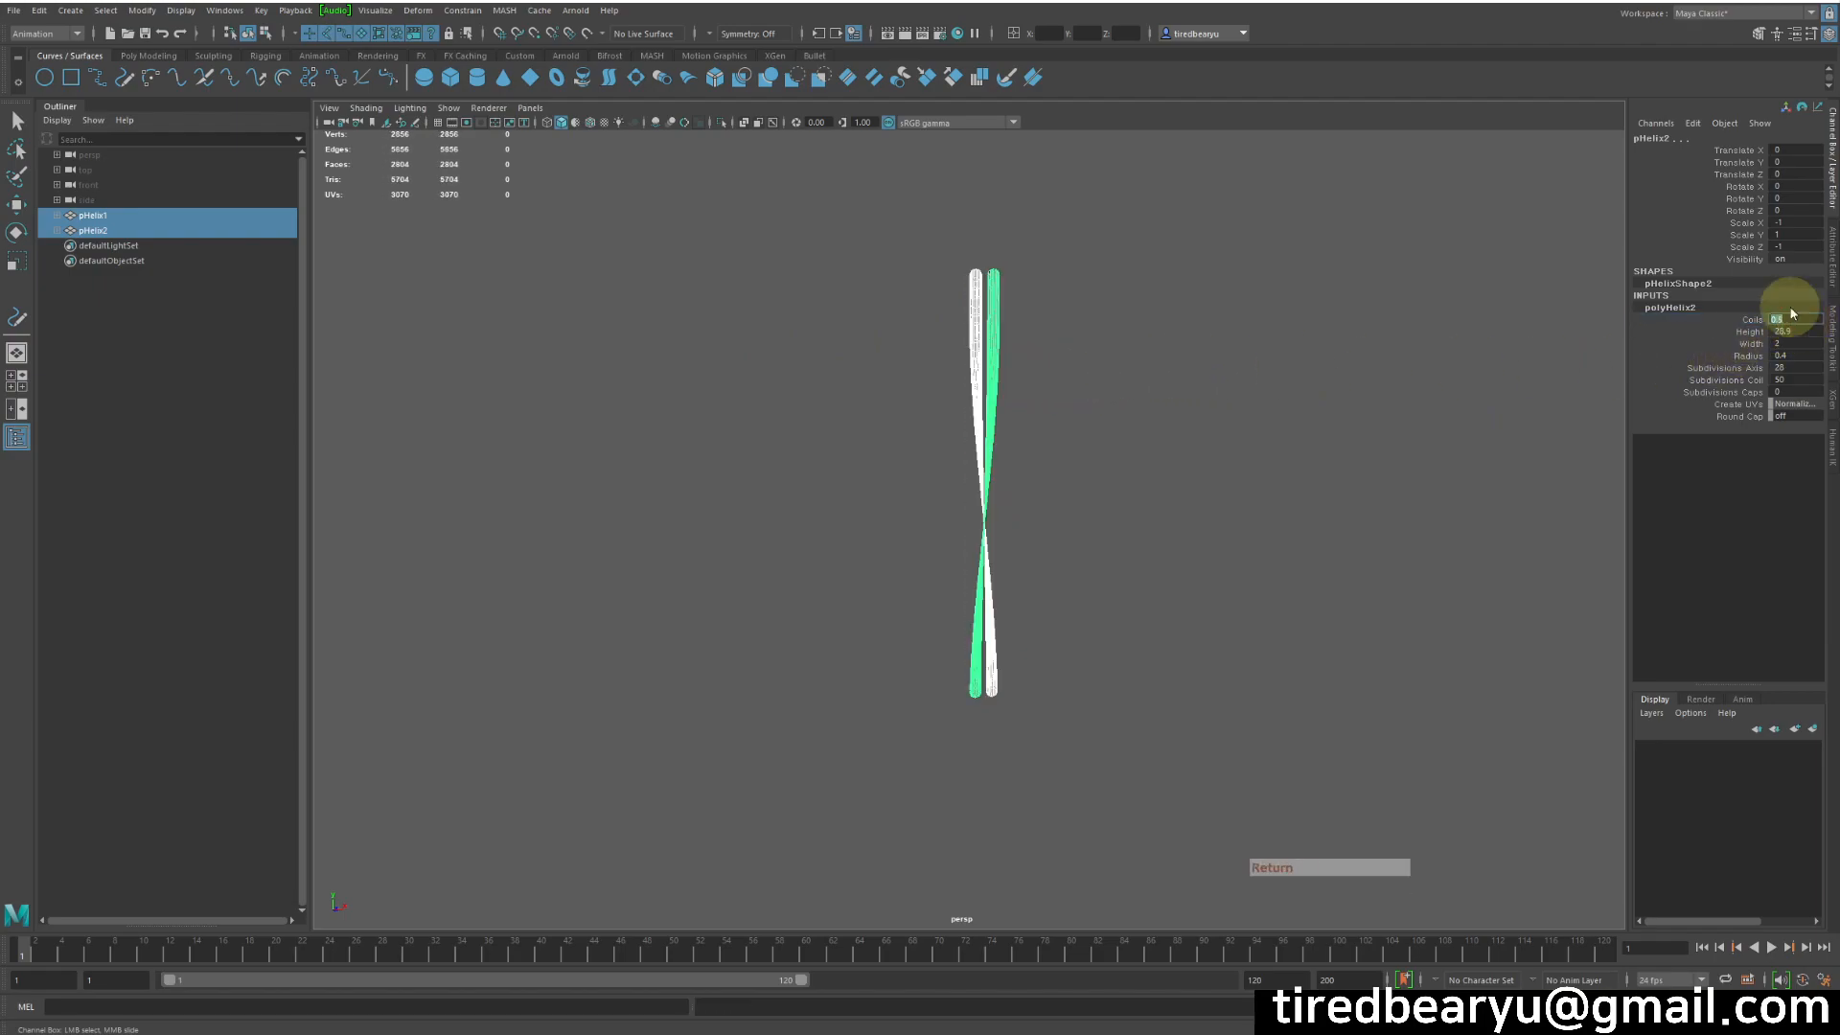
- Raise the coil count of both helices until the strands form a tightly twisted rope
left_click(1745, 322)
middle_click_drag(1080, 304, 919, 581)
left_click(1119, 556)
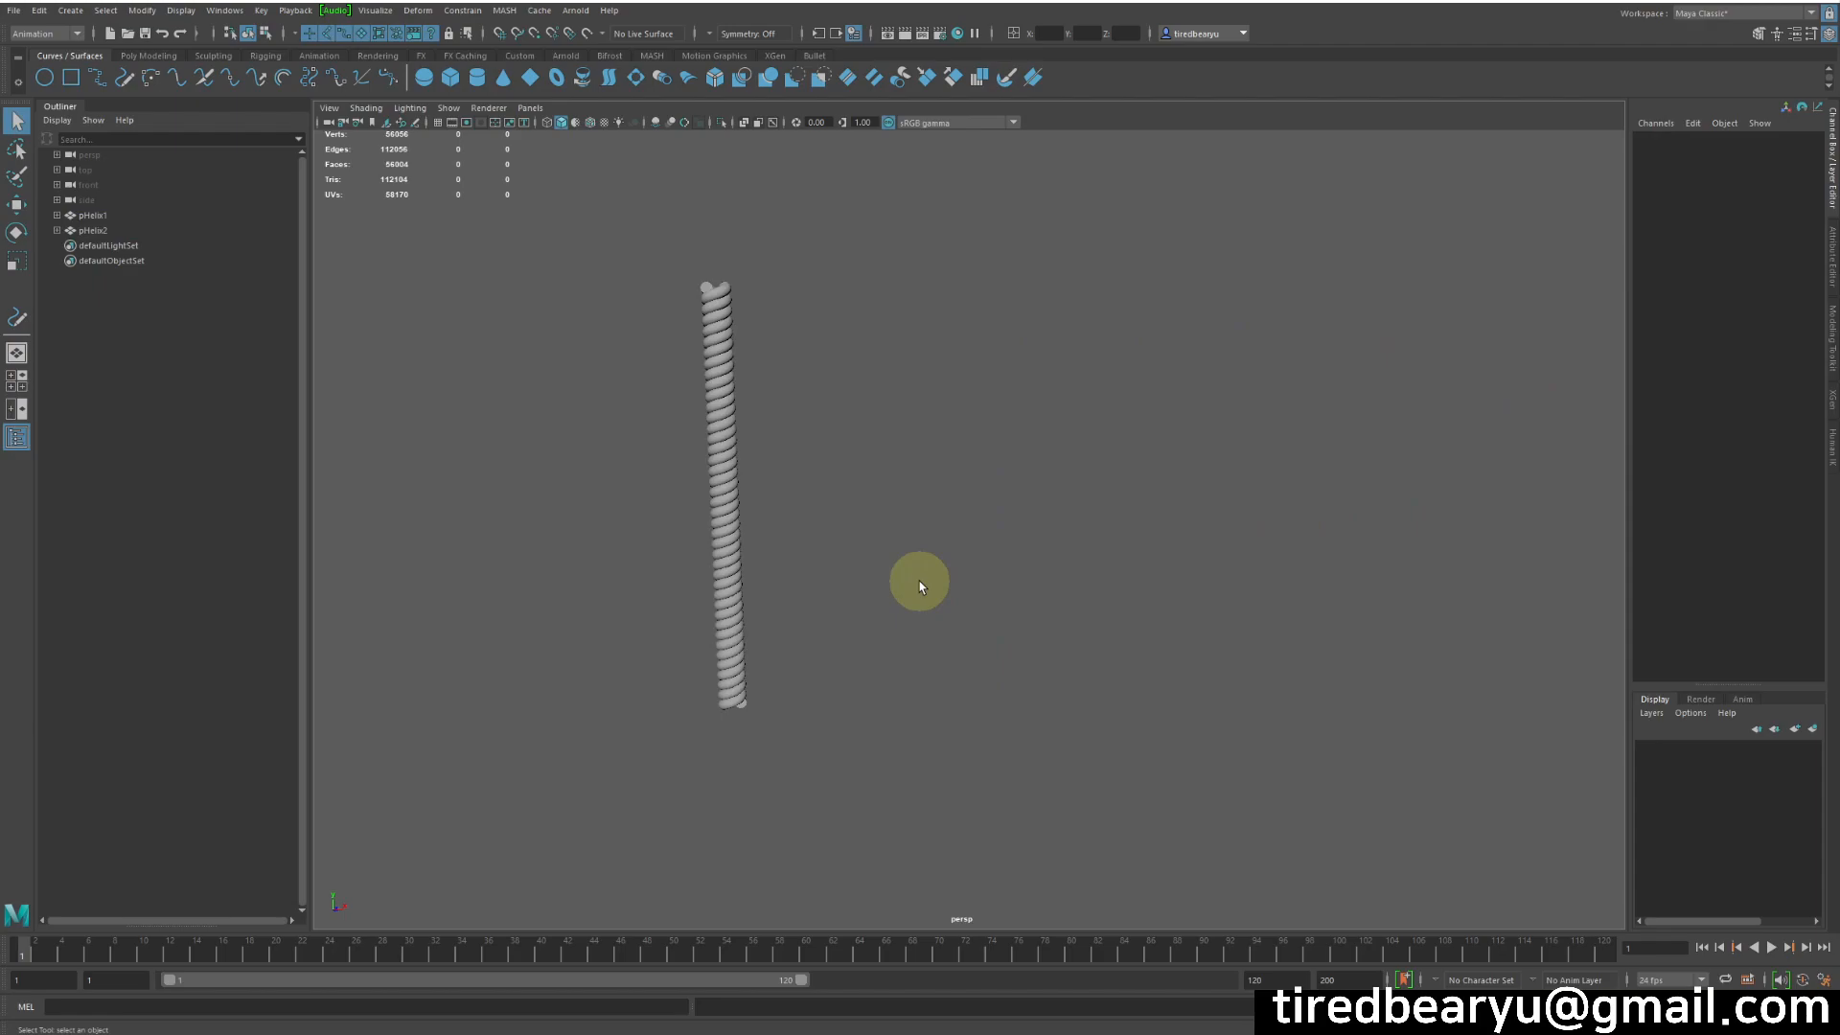
- Create a polygon cylinder and move it beside the twisted rope, to about 12 units along X
left_click(146, 56)
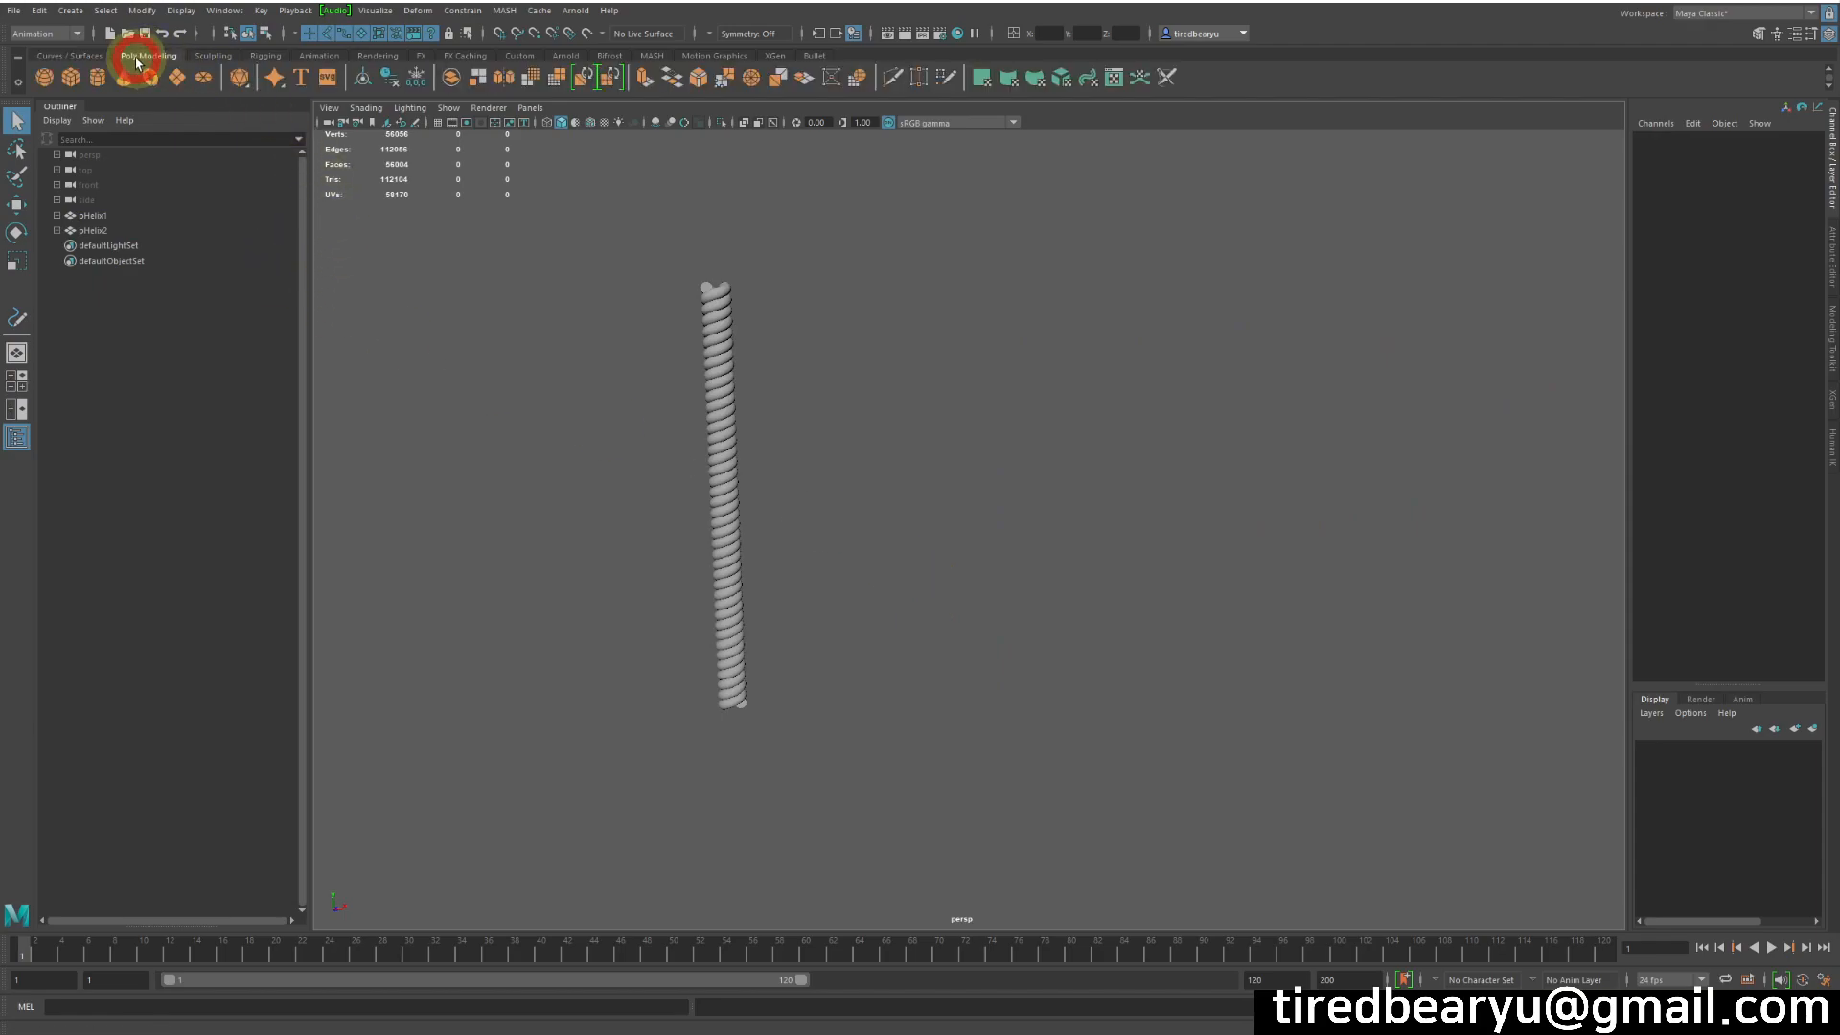
left_click(93, 83)
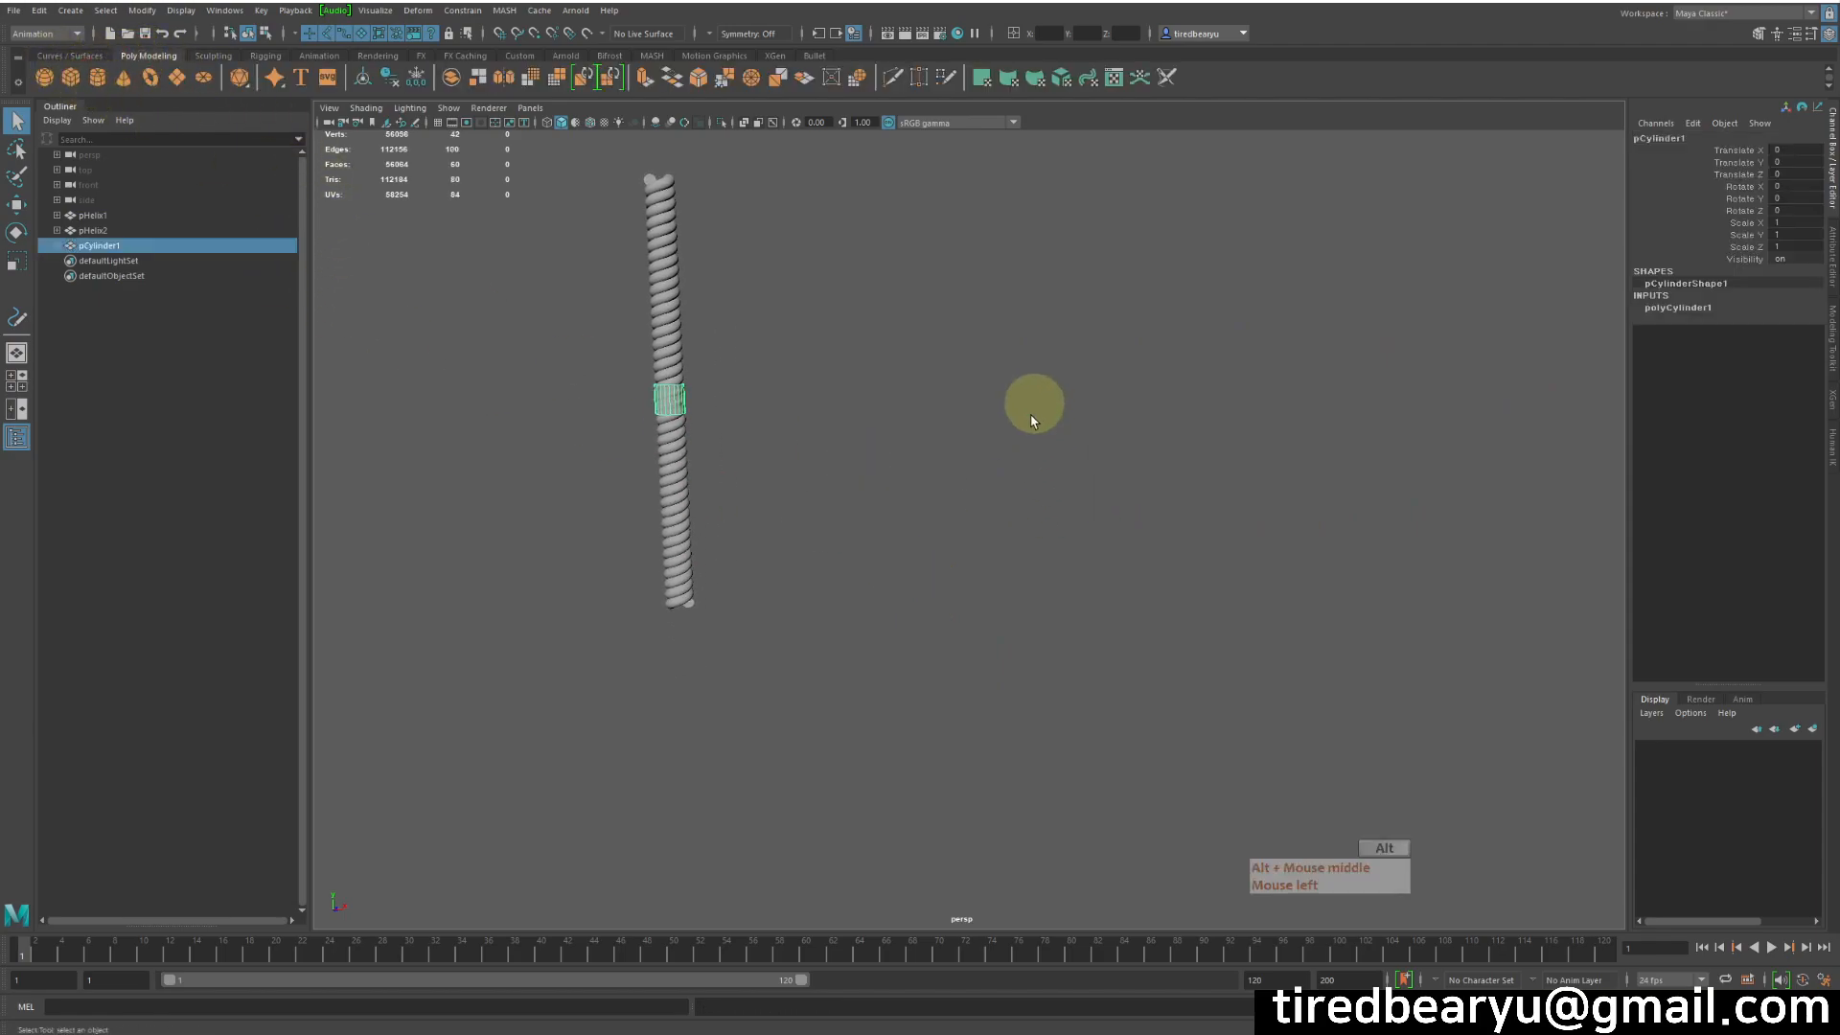
key("w")
left_click_drag(811, 399, 987, 392)
middle_click_drag(984, 392, 962, 468, "alt")
- Stretch the cylinder along Y to a scale of about 14, nearly matching the rope's length
key("r")
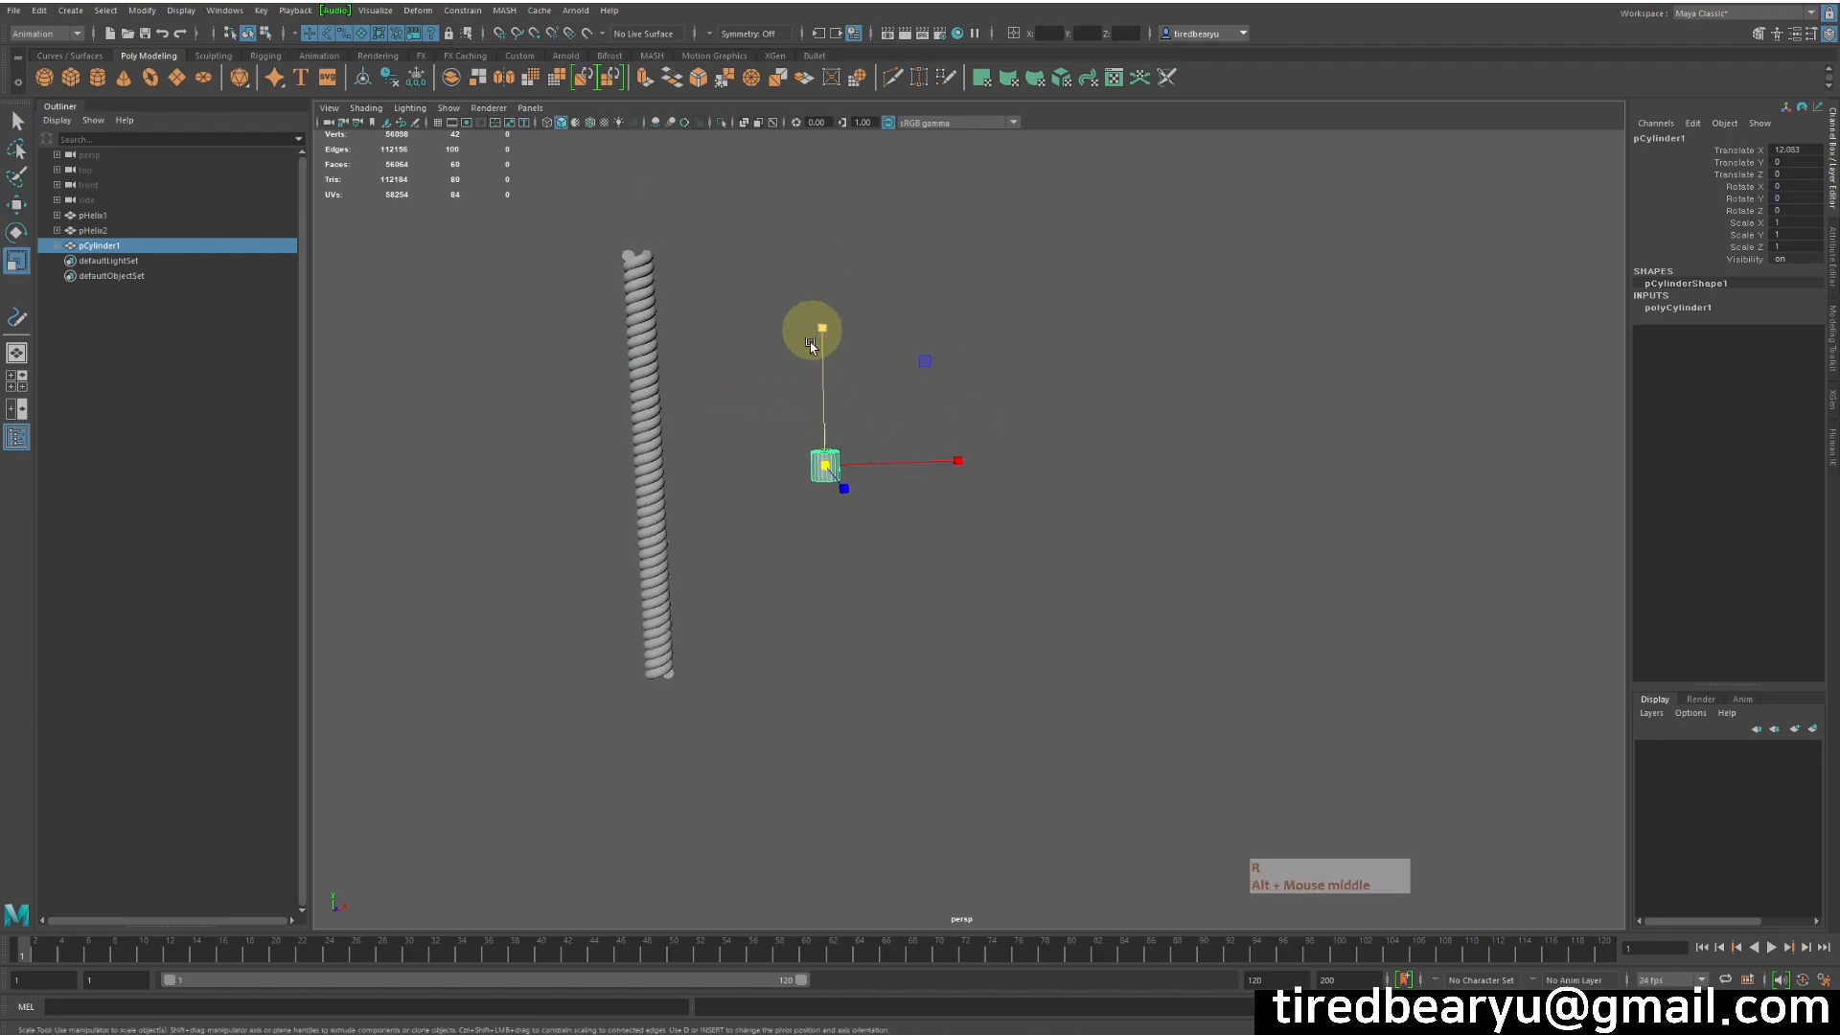
left_click_drag(825, 464, 804, 467)
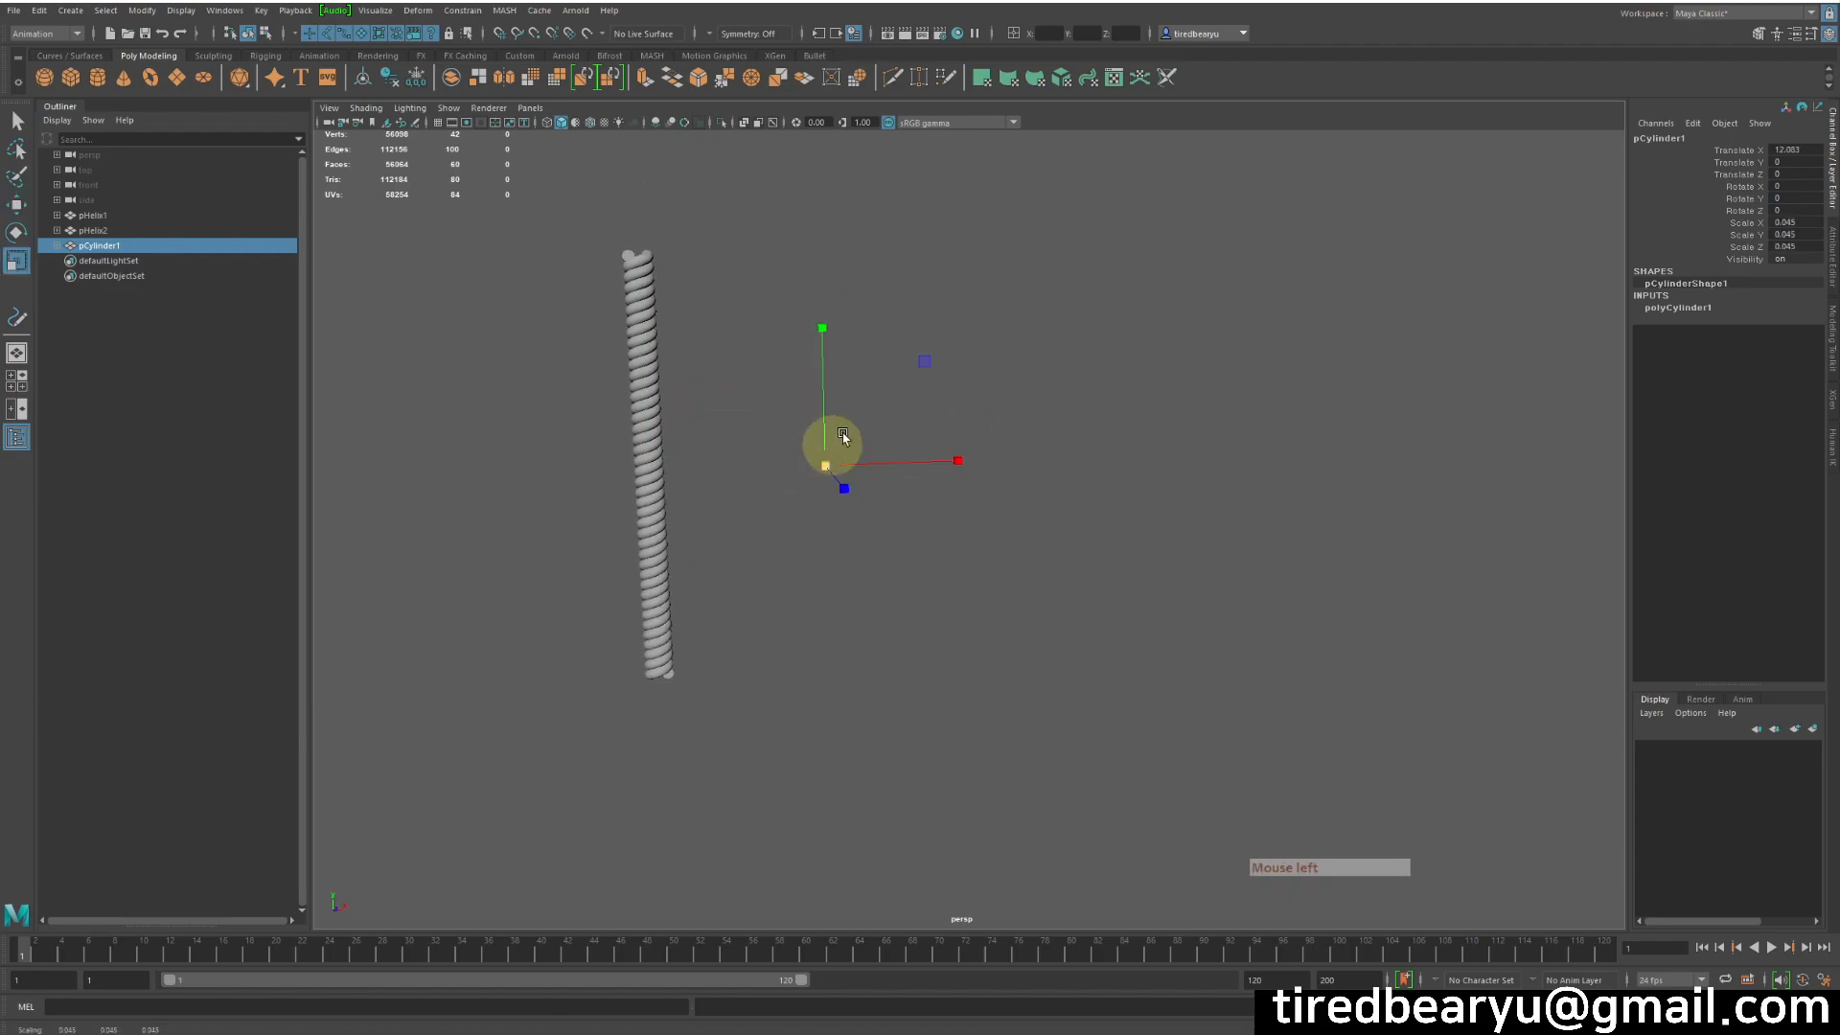
key("ctrl+z")
left_click_drag(777, 2, 777, 2)
middle_click_drag(1097, 394, 1107, 216)
middle_click_drag(1174, 287, 1228, 82)
middle_click_drag(1282, 465, 1281, 505)
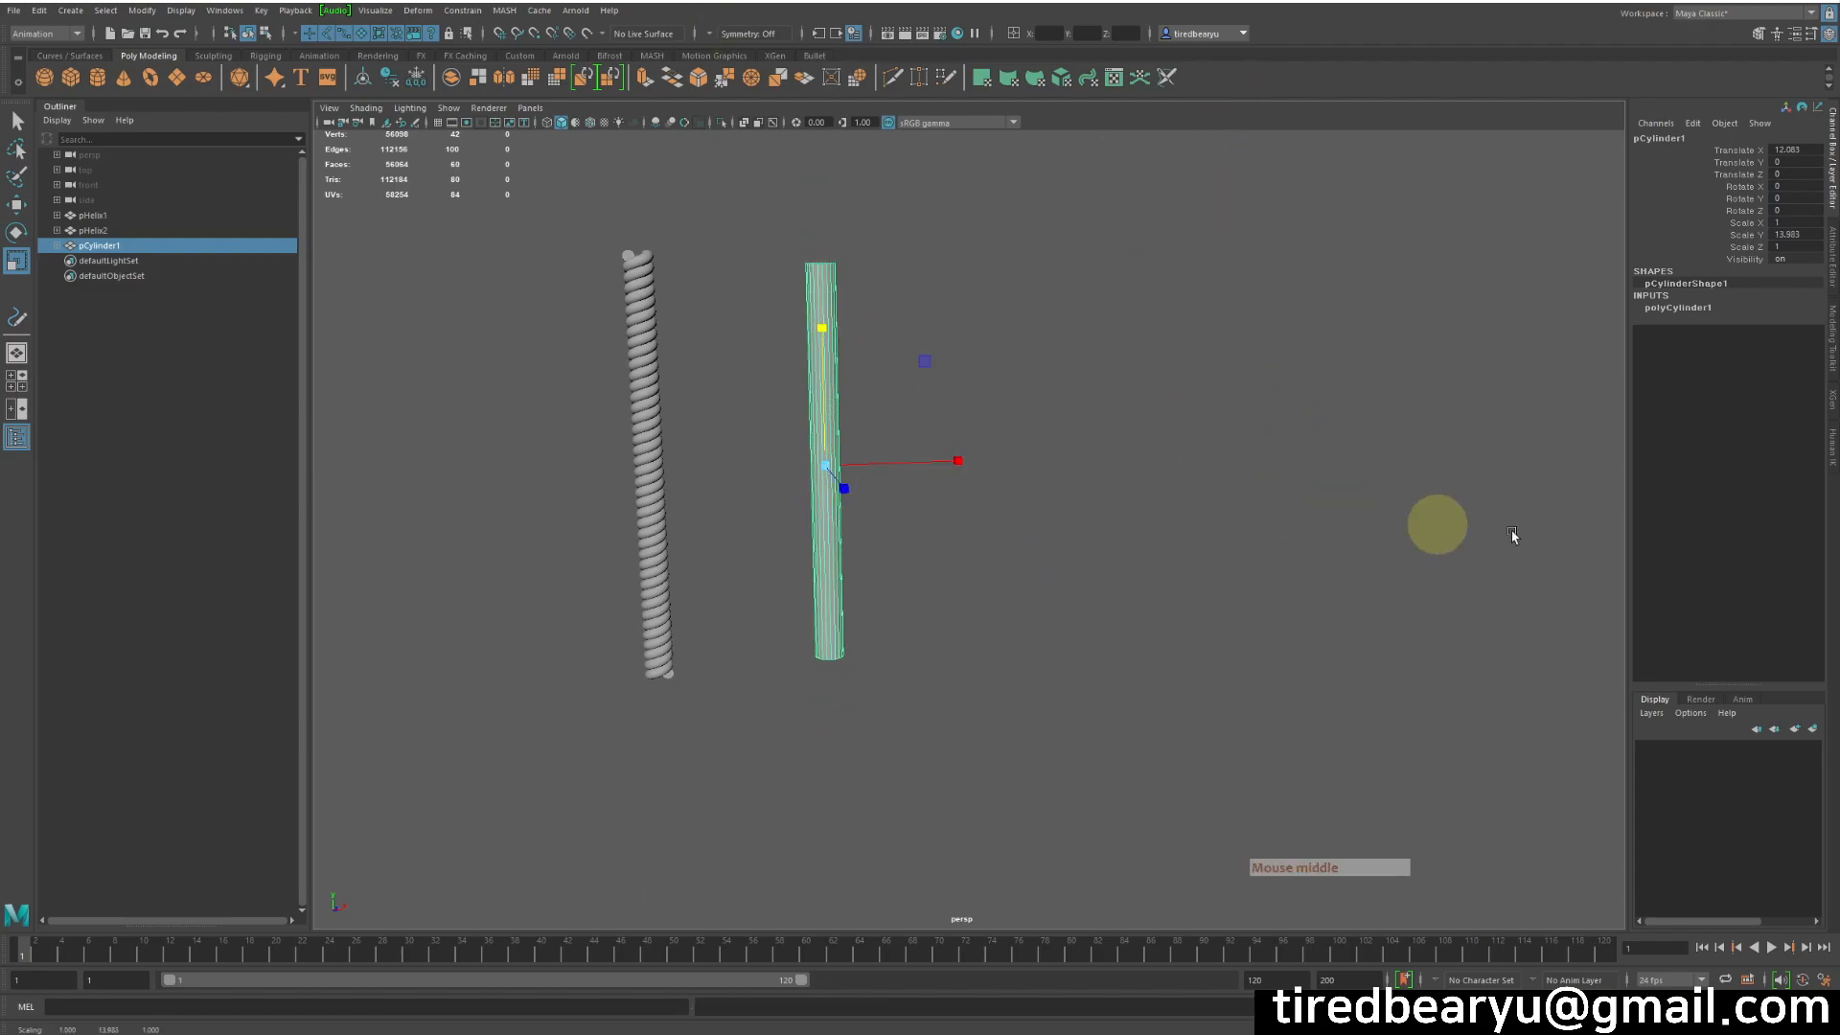
- Raise the cylinder's height subdivisions and slim it to a scale of about 0.345 in X and Z and 12.8 in Y
left_click(1706, 308)
left_click(1723, 356)
middle_click_drag(798, 404, 1748, 469)
left_click_drag(1151, 493, 869, 443, "alt")
key("r")
left_click_drag(974, 320, 945, 102)
right_click_drag(945, 103, 1392, 405, "alt")
middle_click_drag(1370, 395, 1367, 458)
left_click_drag(1368, 457, 1329, 387, "alt")
middle_click_drag(1328, 387, 1328, 490, "alt")
- Set the cylinder's height subdivisions to 100
left_click(1796, 356)
left_click(1798, 355)
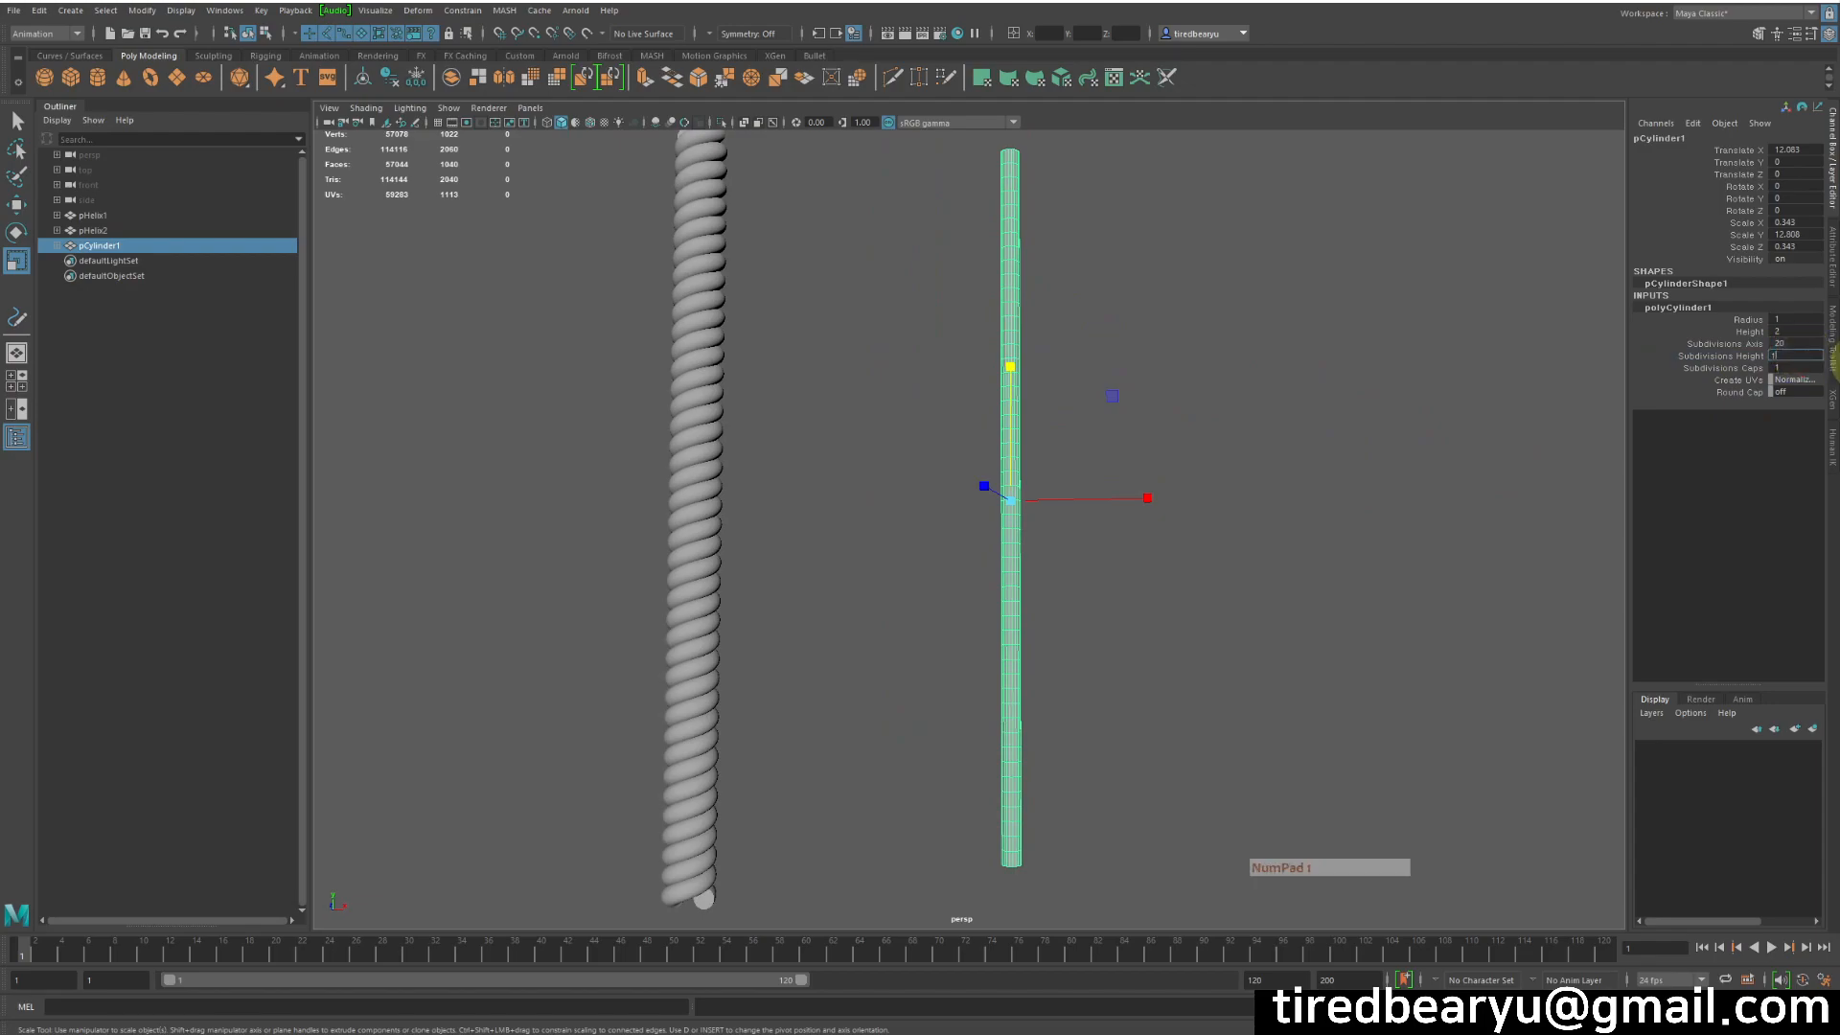
left_click(1418, 611)
- Duplicate the thin cylinder and move the copy directly beside the original, to about 12.862 along X
left_click_drag(1059, 546, 1030, 518, "alt")
left_click_drag(882, 414, 1117, 498)
middle_click_drag(1119, 498, 1131, 535, "alt")
mouse_move(1131, 535)
left_mouse_down("alt")
mouse_move(1120, 573)
mouse_move(1096, 546)
mouse_move(1126, 562)
left_mouse_up("alt")
key("ctrl+d")
key("w")
left_click_drag(1131, 478, 1141, 473)
middle_click_drag(1142, 473, 1284, 567, "alt")
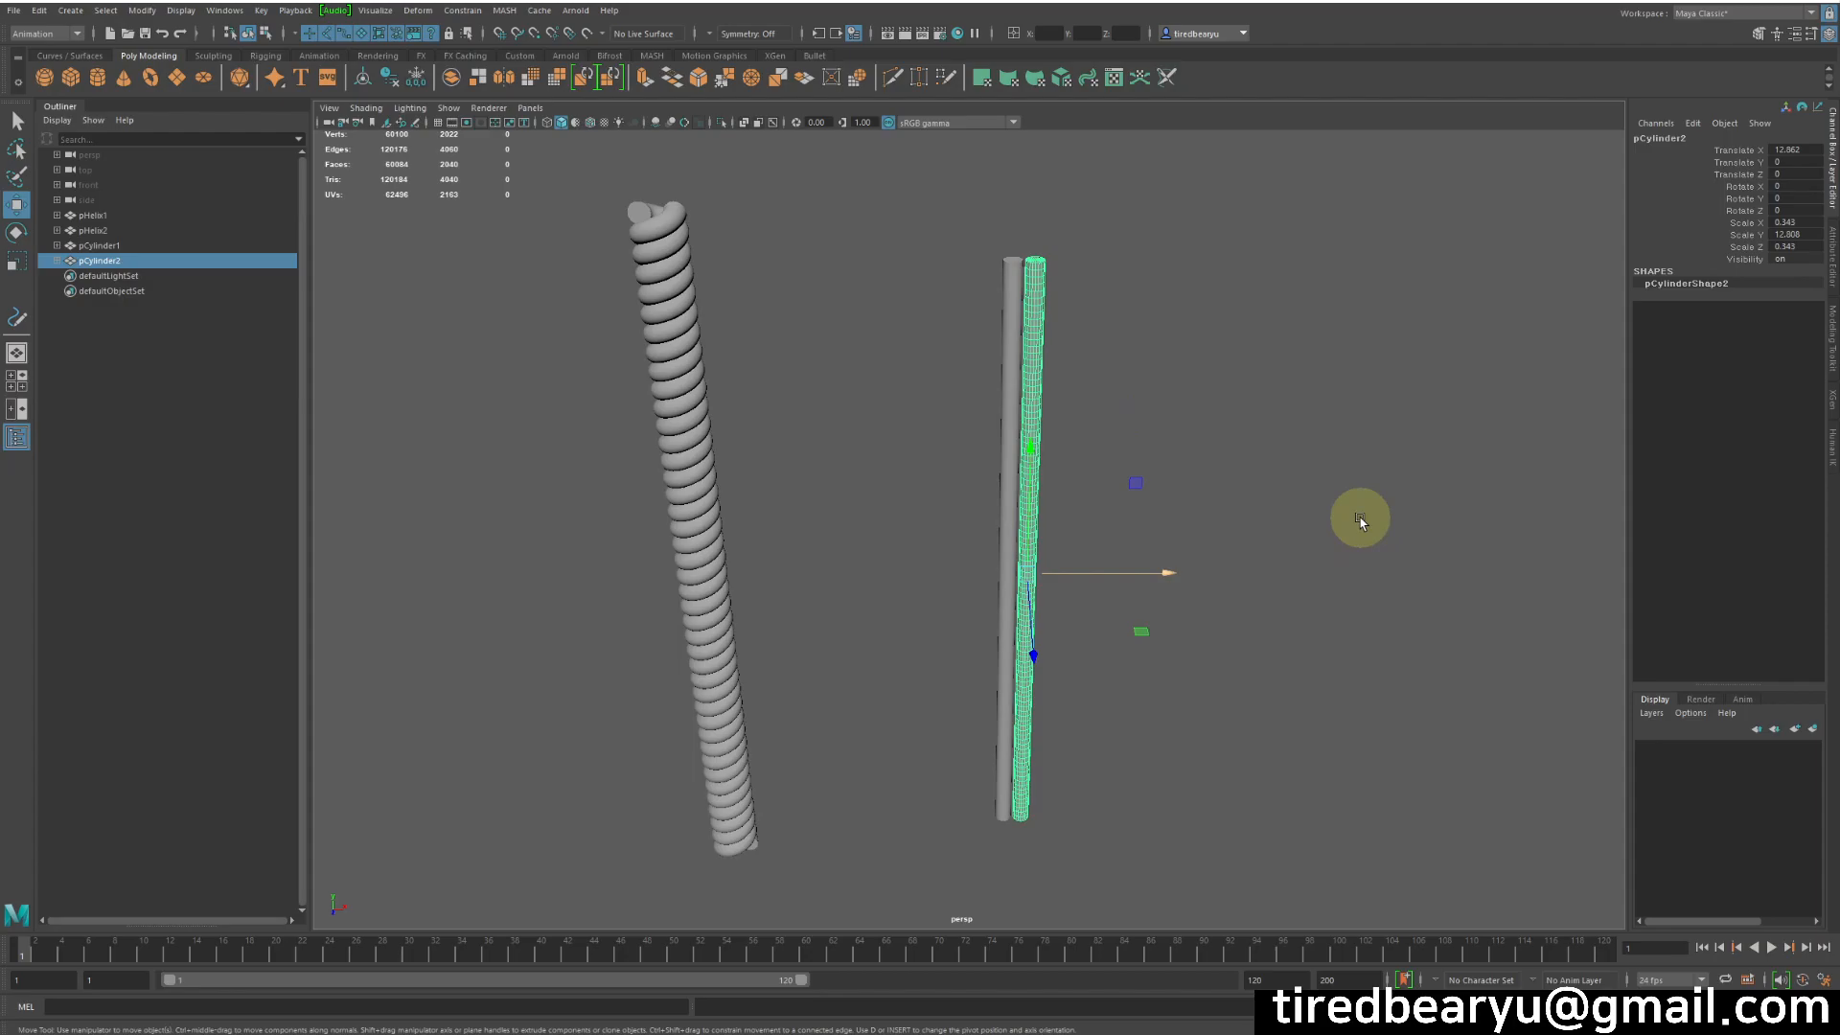
- Apply a nonlinear Twist deformer to both thin cylinders together
middle_click_drag(1121, 415, 1146, 369, "alt")
left_click_drag(1038, 248, 888, 316)
middle_click_drag(1277, 383, 1189, 419, "alt")
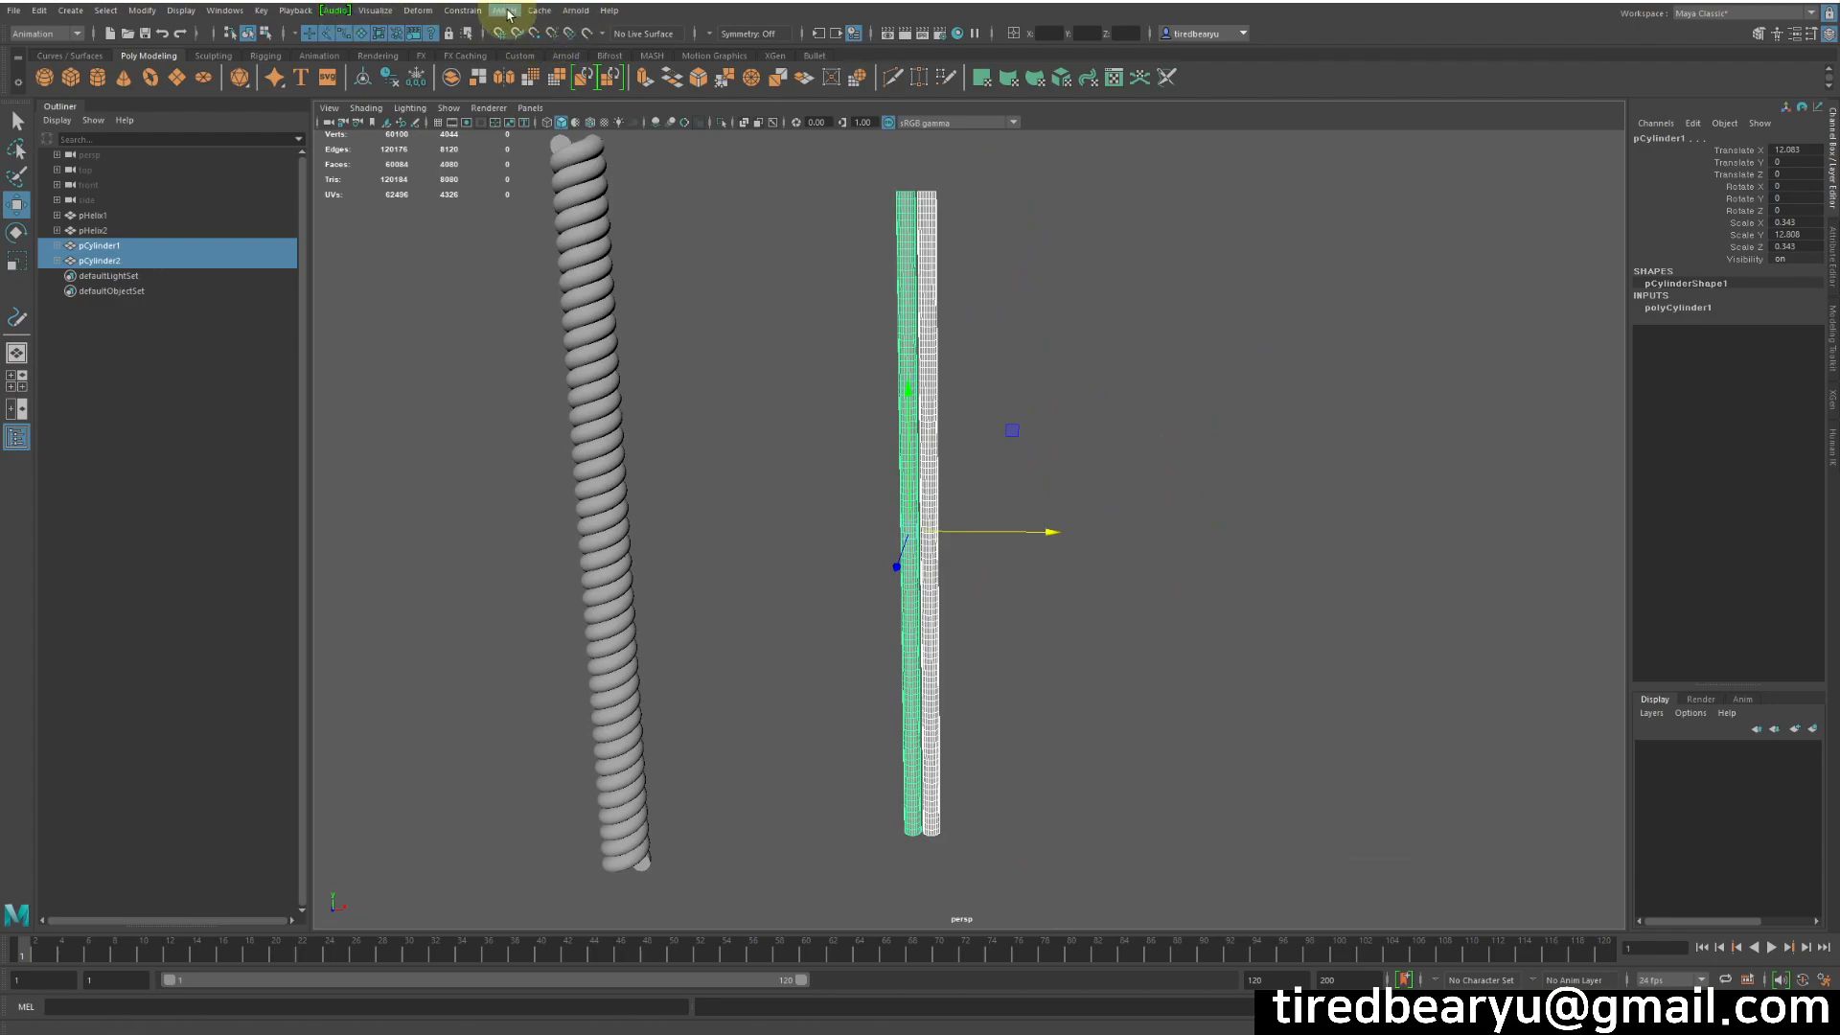
left_click(425, 16)
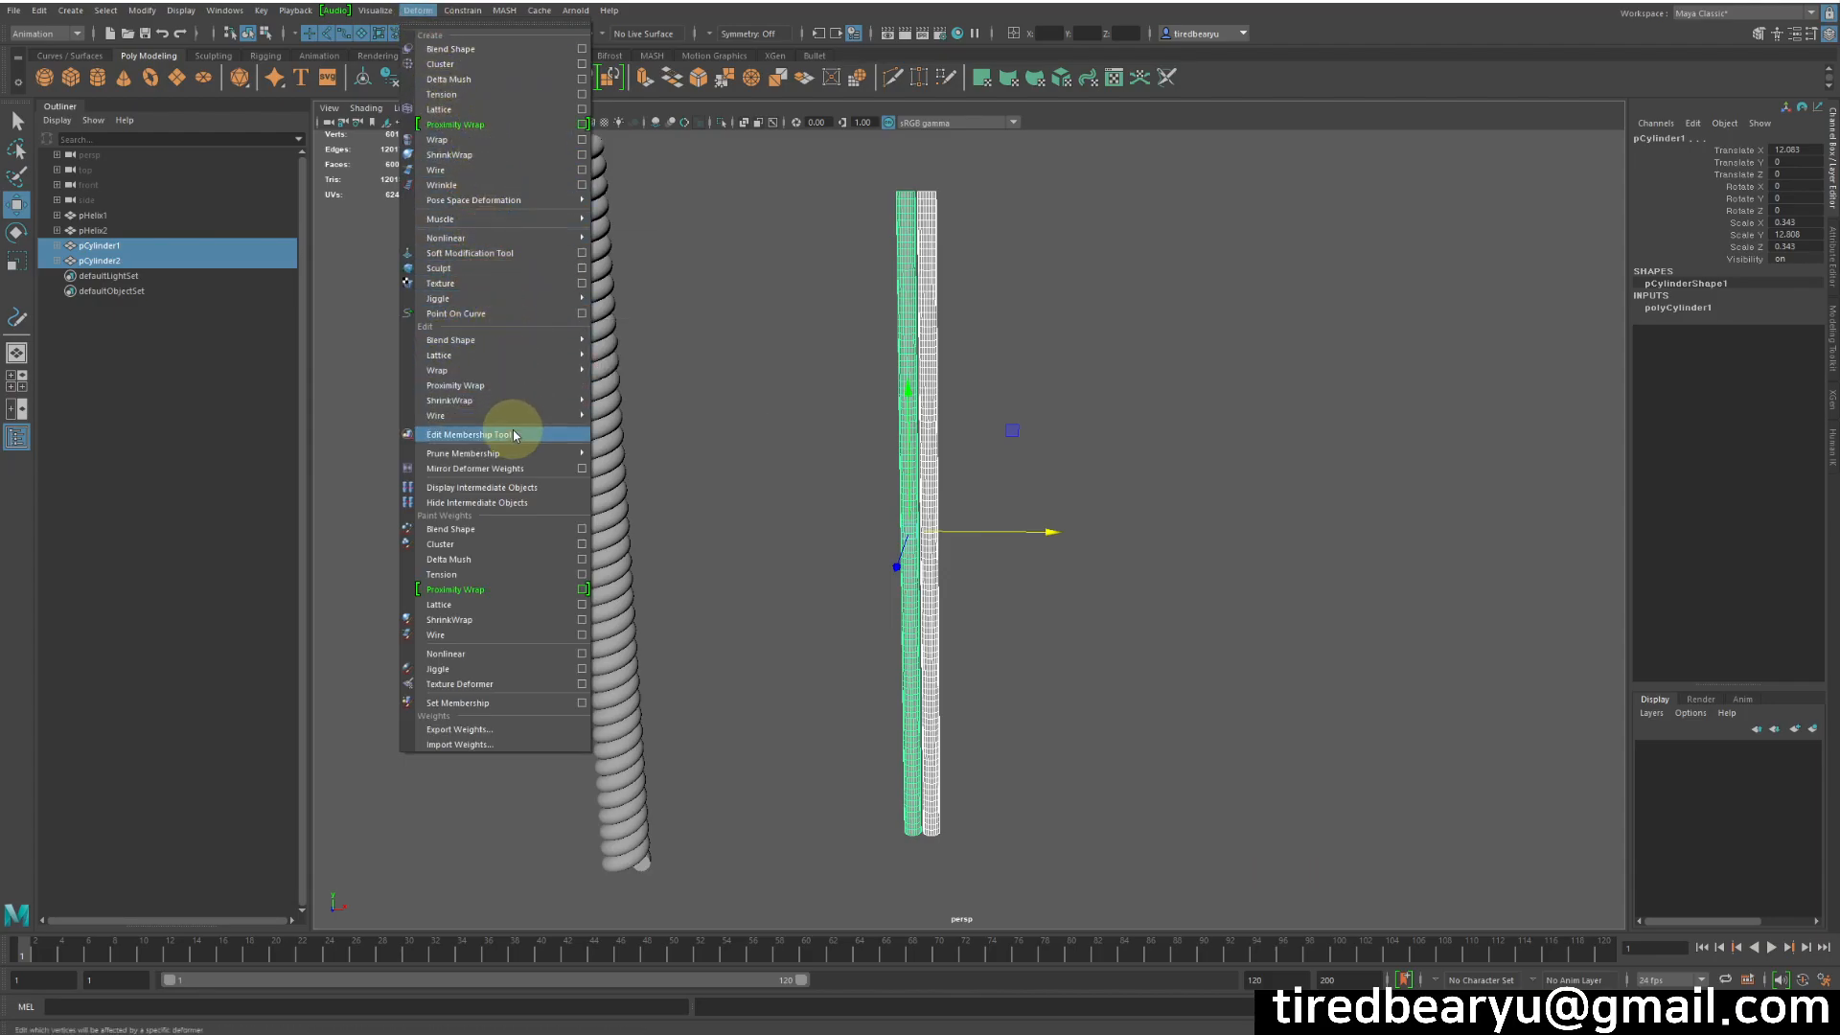
mouse_move(524, 245)
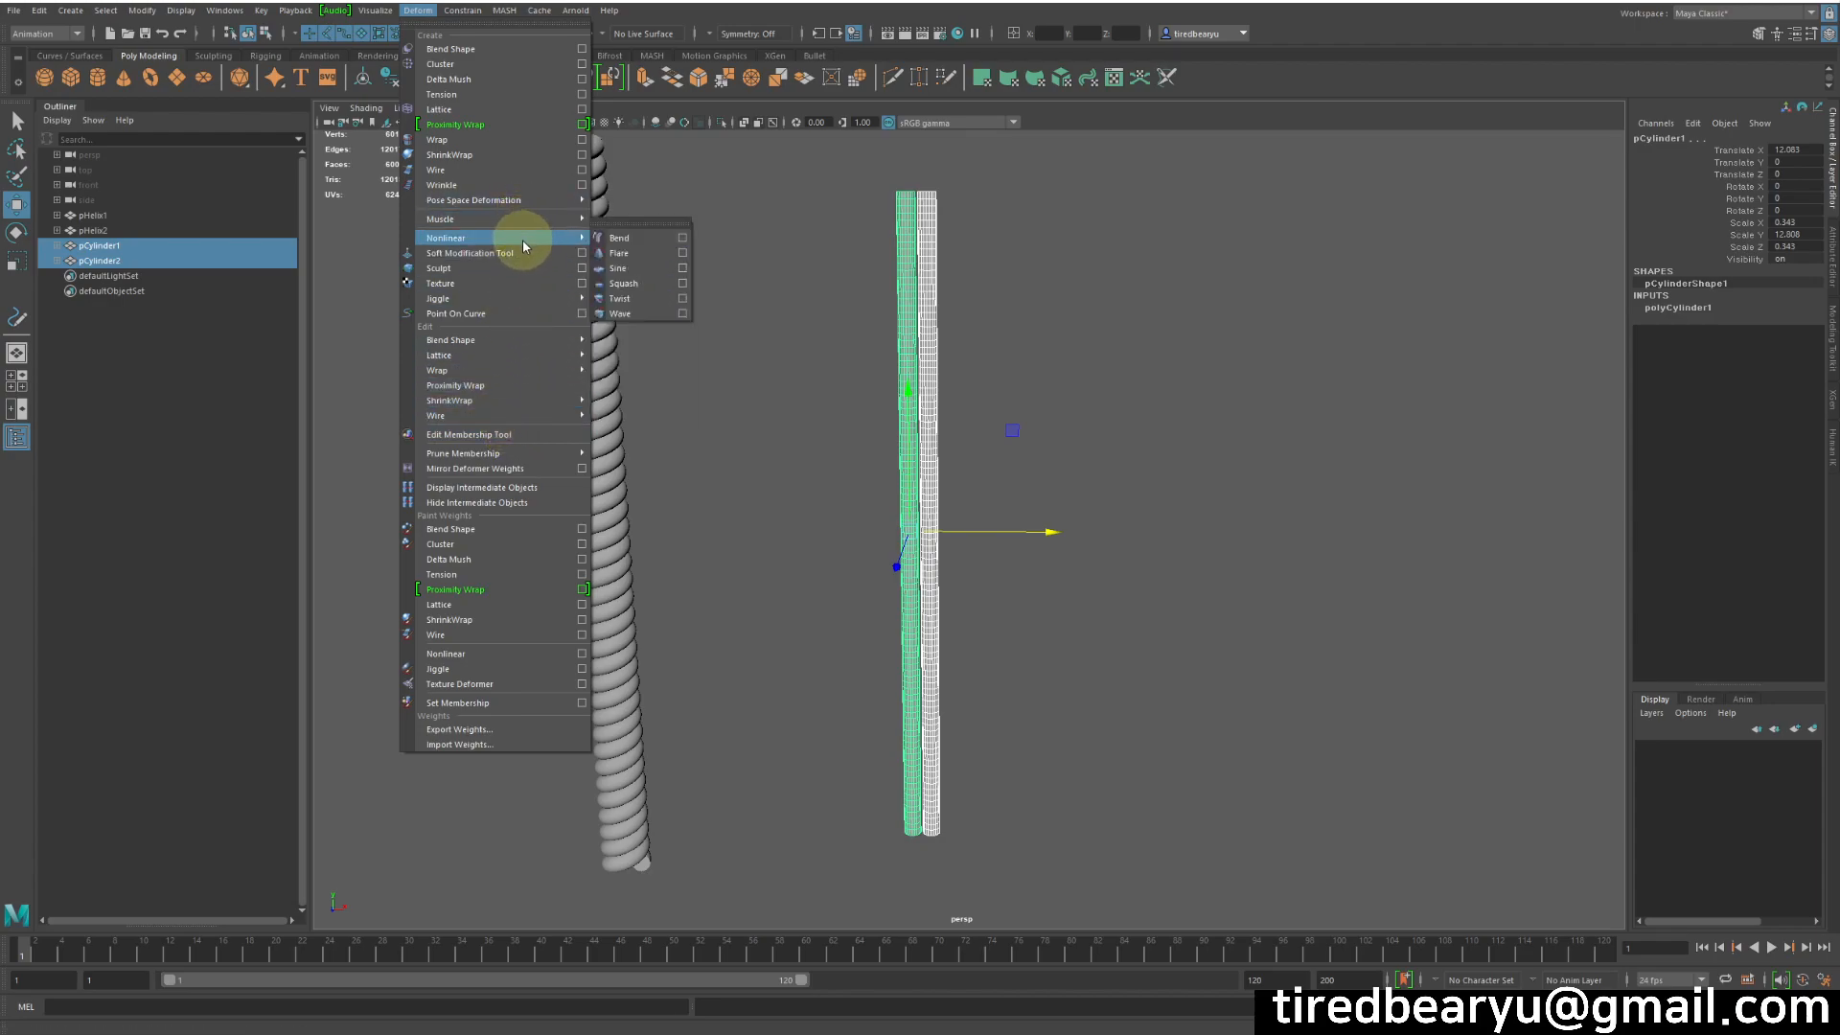
left_click(644, 299)
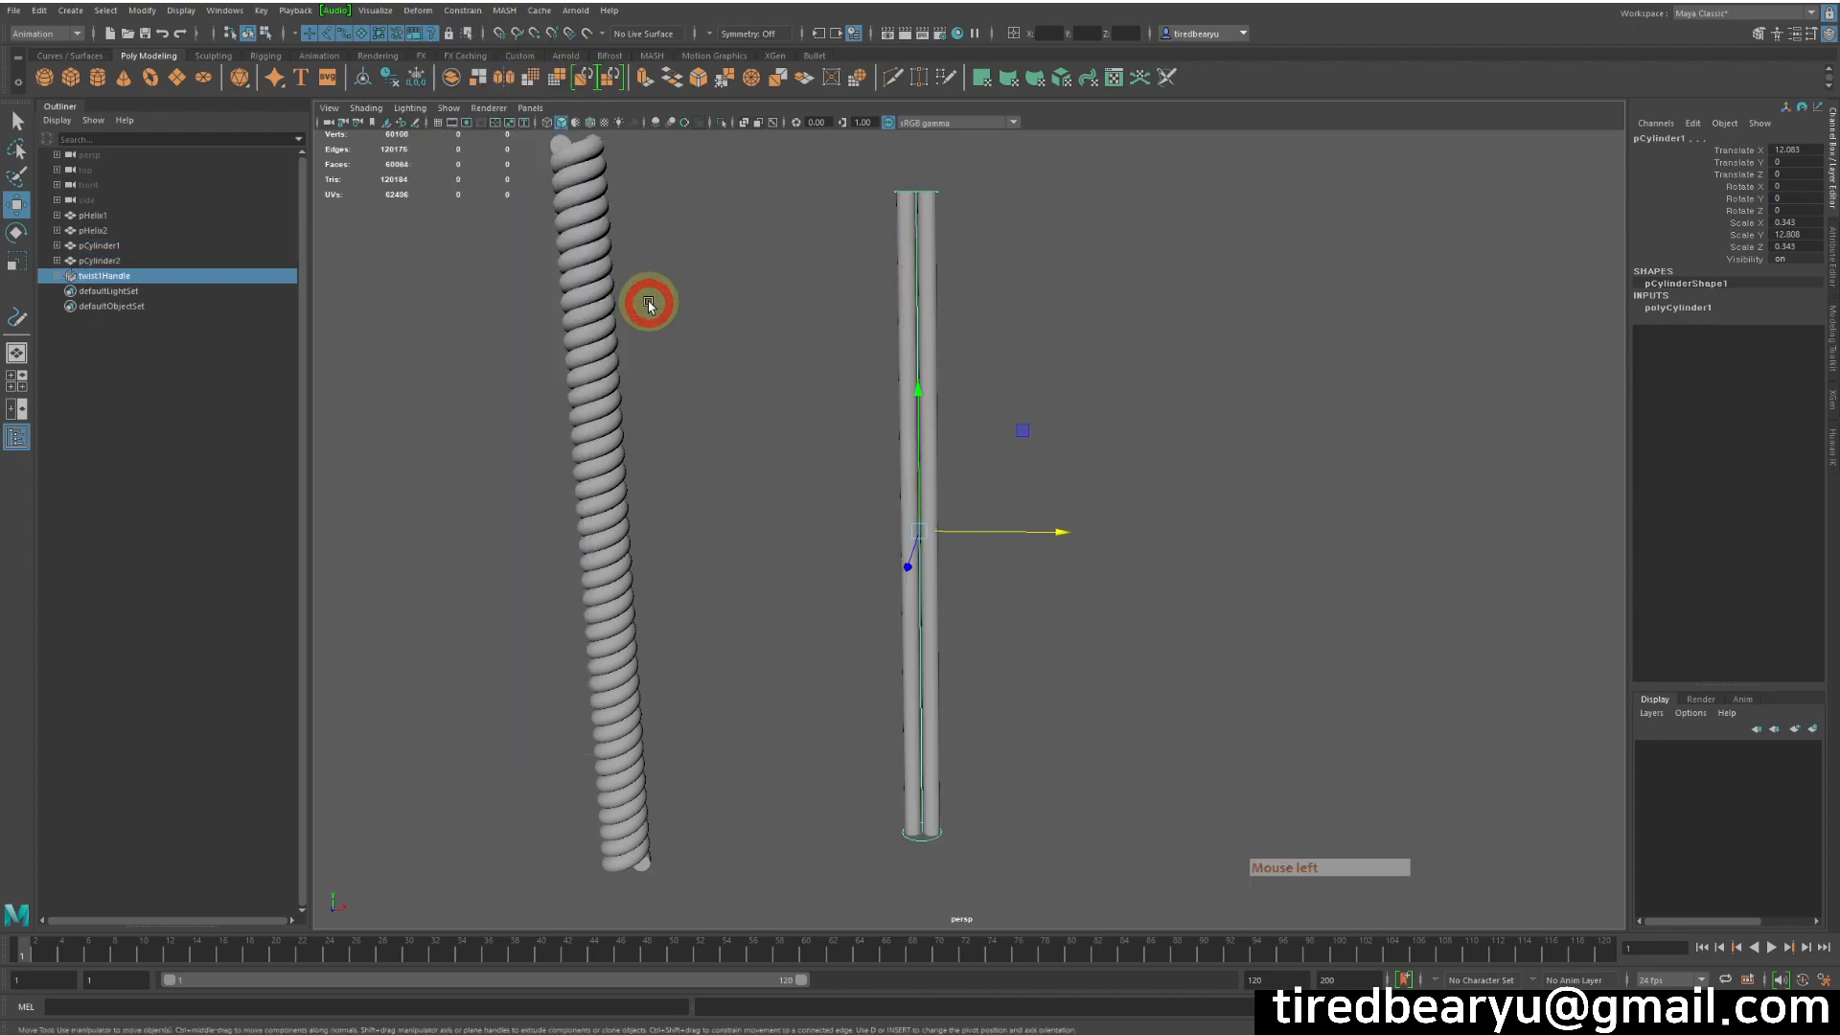
- Set the twist's start angle to about 859 and its end angle to about -859
left_click_drag(1290, 415, 1153, 422, "alt")
middle_click_drag(1153, 425, 1227, 386, "alt")
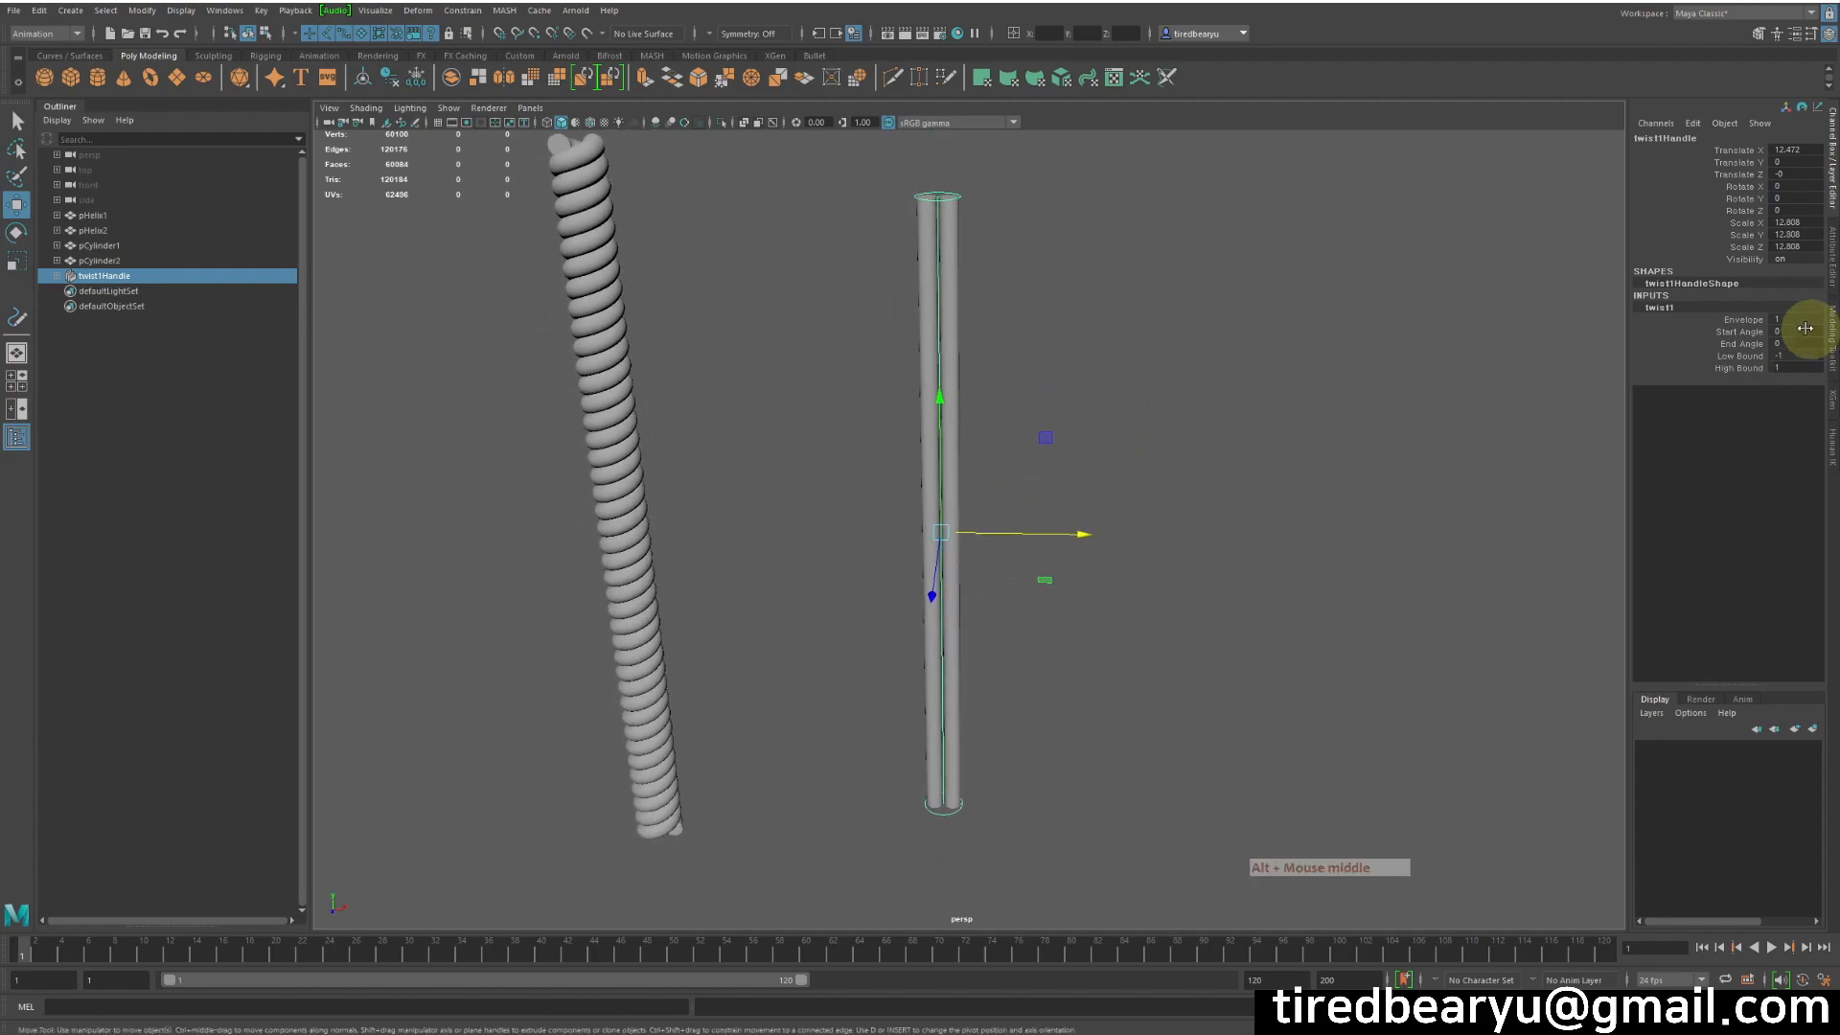
left_click(1731, 333)
middle_click_drag(1272, 329, 1755, 354)
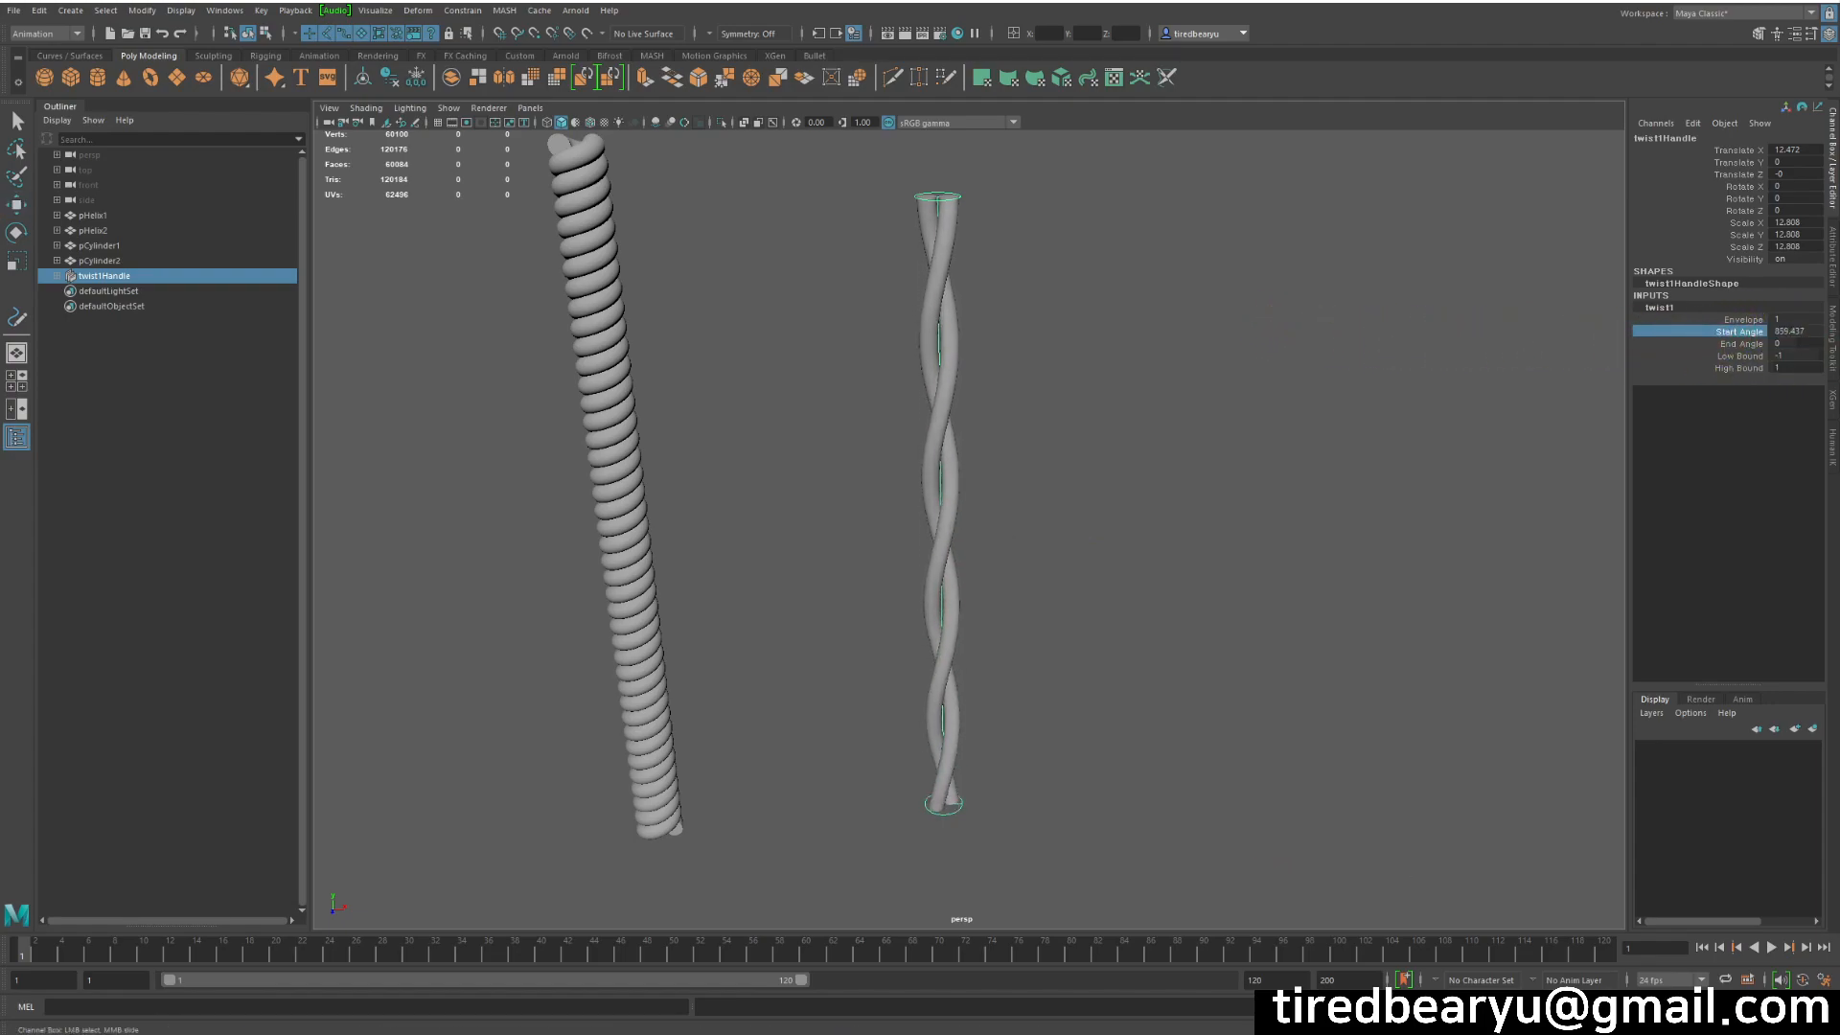
left_click(1741, 344)
middle_click_drag(1195, 349, 240, 333)
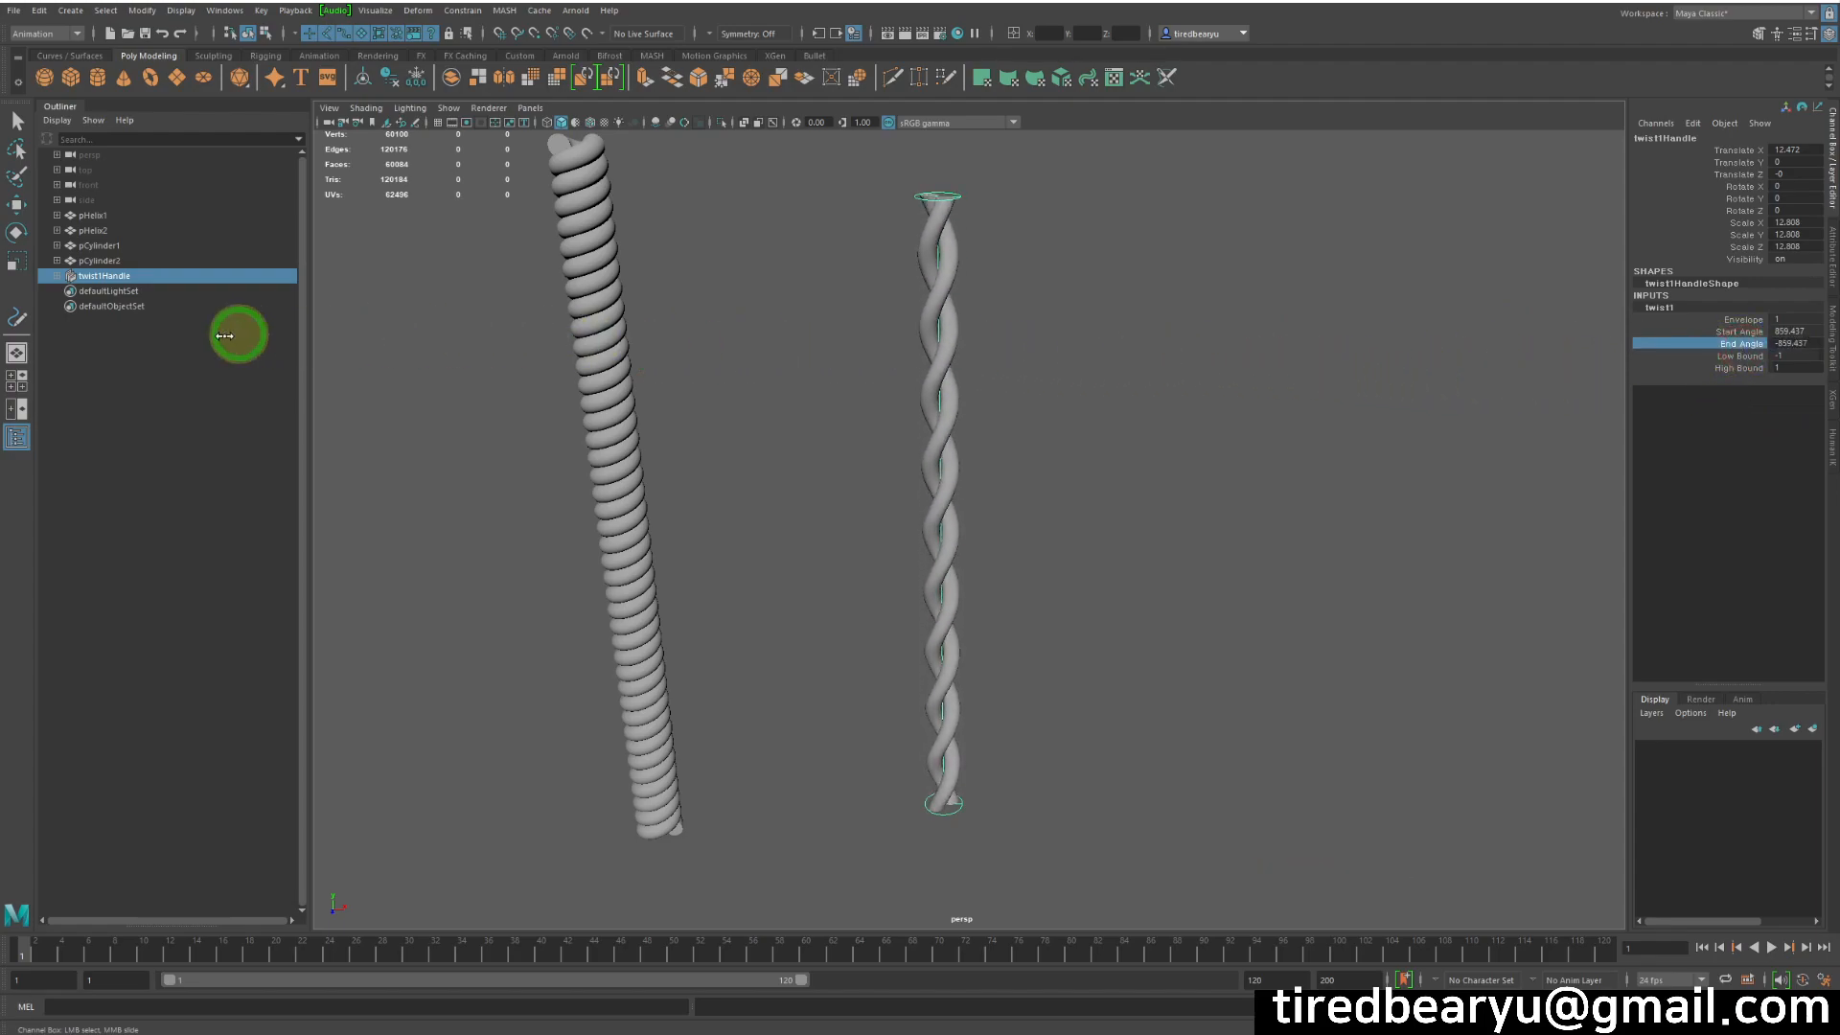
- Select both twisted cylinders and set their twist's start angle to 2000
mouse_move(1052, 378)
left_mouse_down("alt")
mouse_move(780, 362)
mouse_move(1035, 361)
left_mouse_up("alt")
right_click_drag(1035, 361, 957, 373, "alt")
left_click_drag(957, 374, 1102, 354, "alt")
left_click(1199, 485)
left_click_drag(1185, 493, 1179, 498, "alt")
left_click_drag(904, 436, 1064, 449)
left_click(1083, 448)
left_click(948, 433)
left_click(943, 413, "shift")
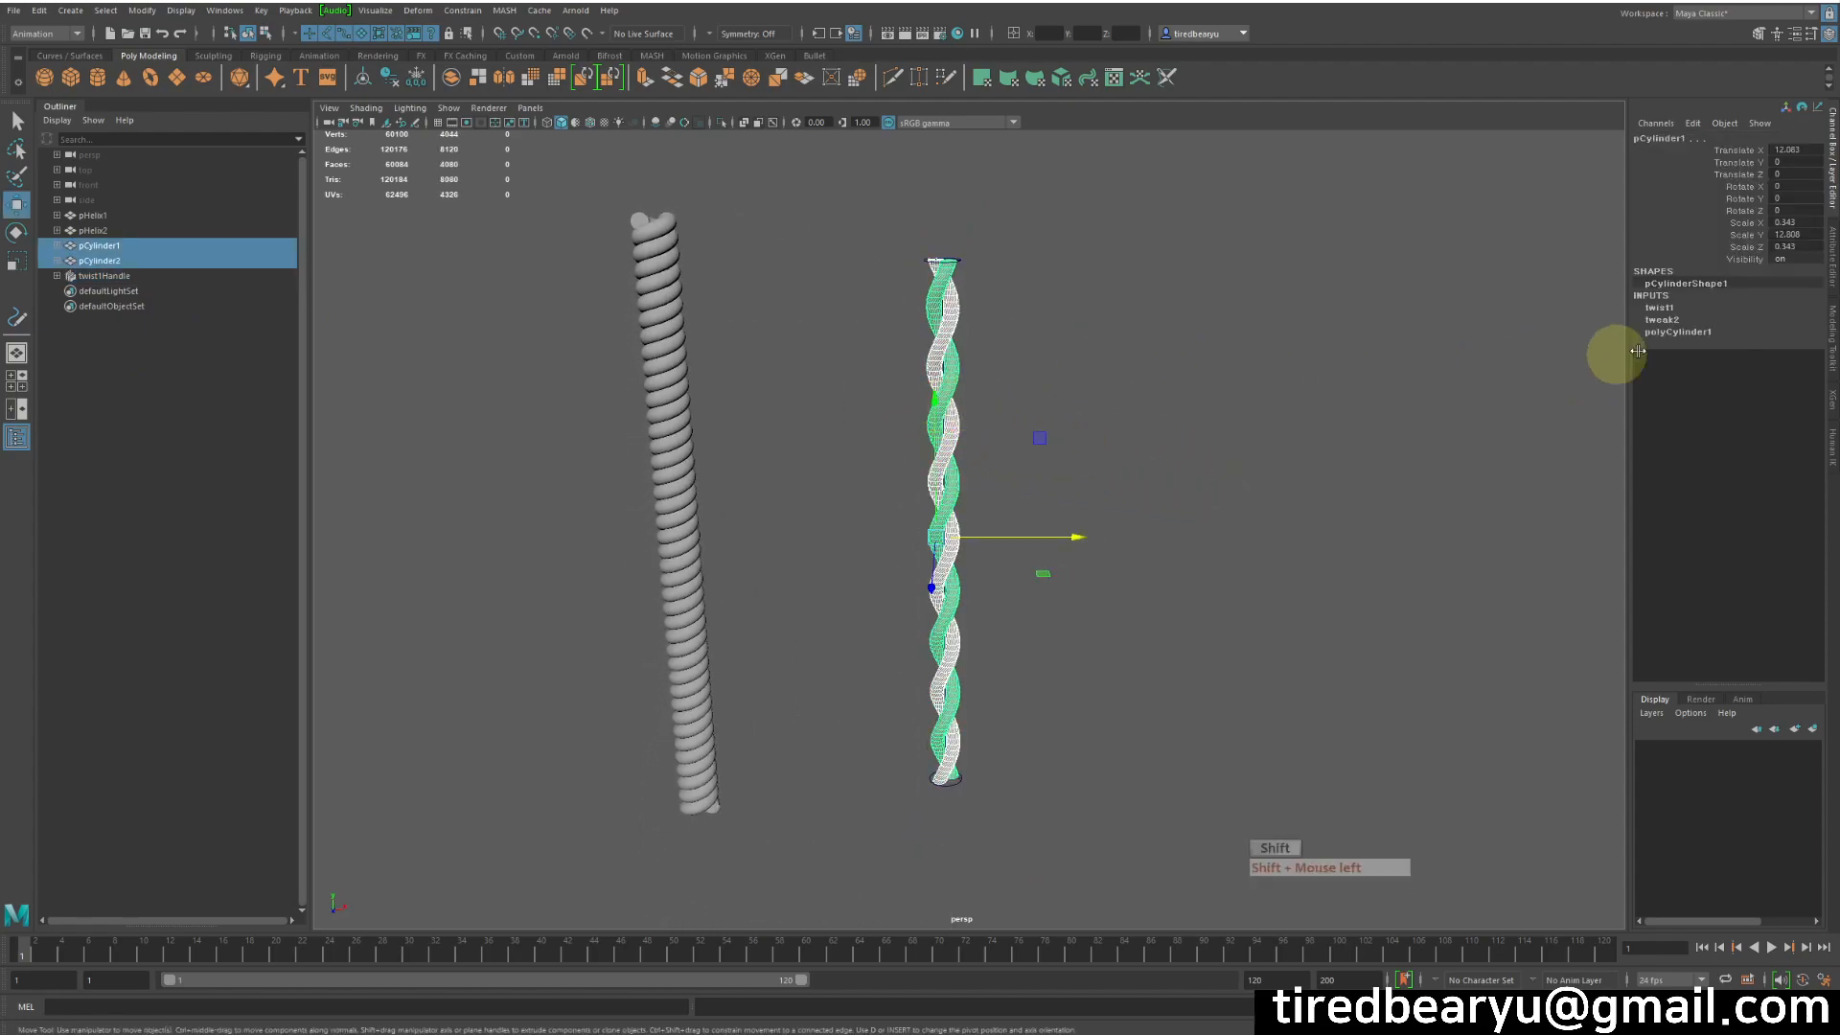
double_click(1698, 330)
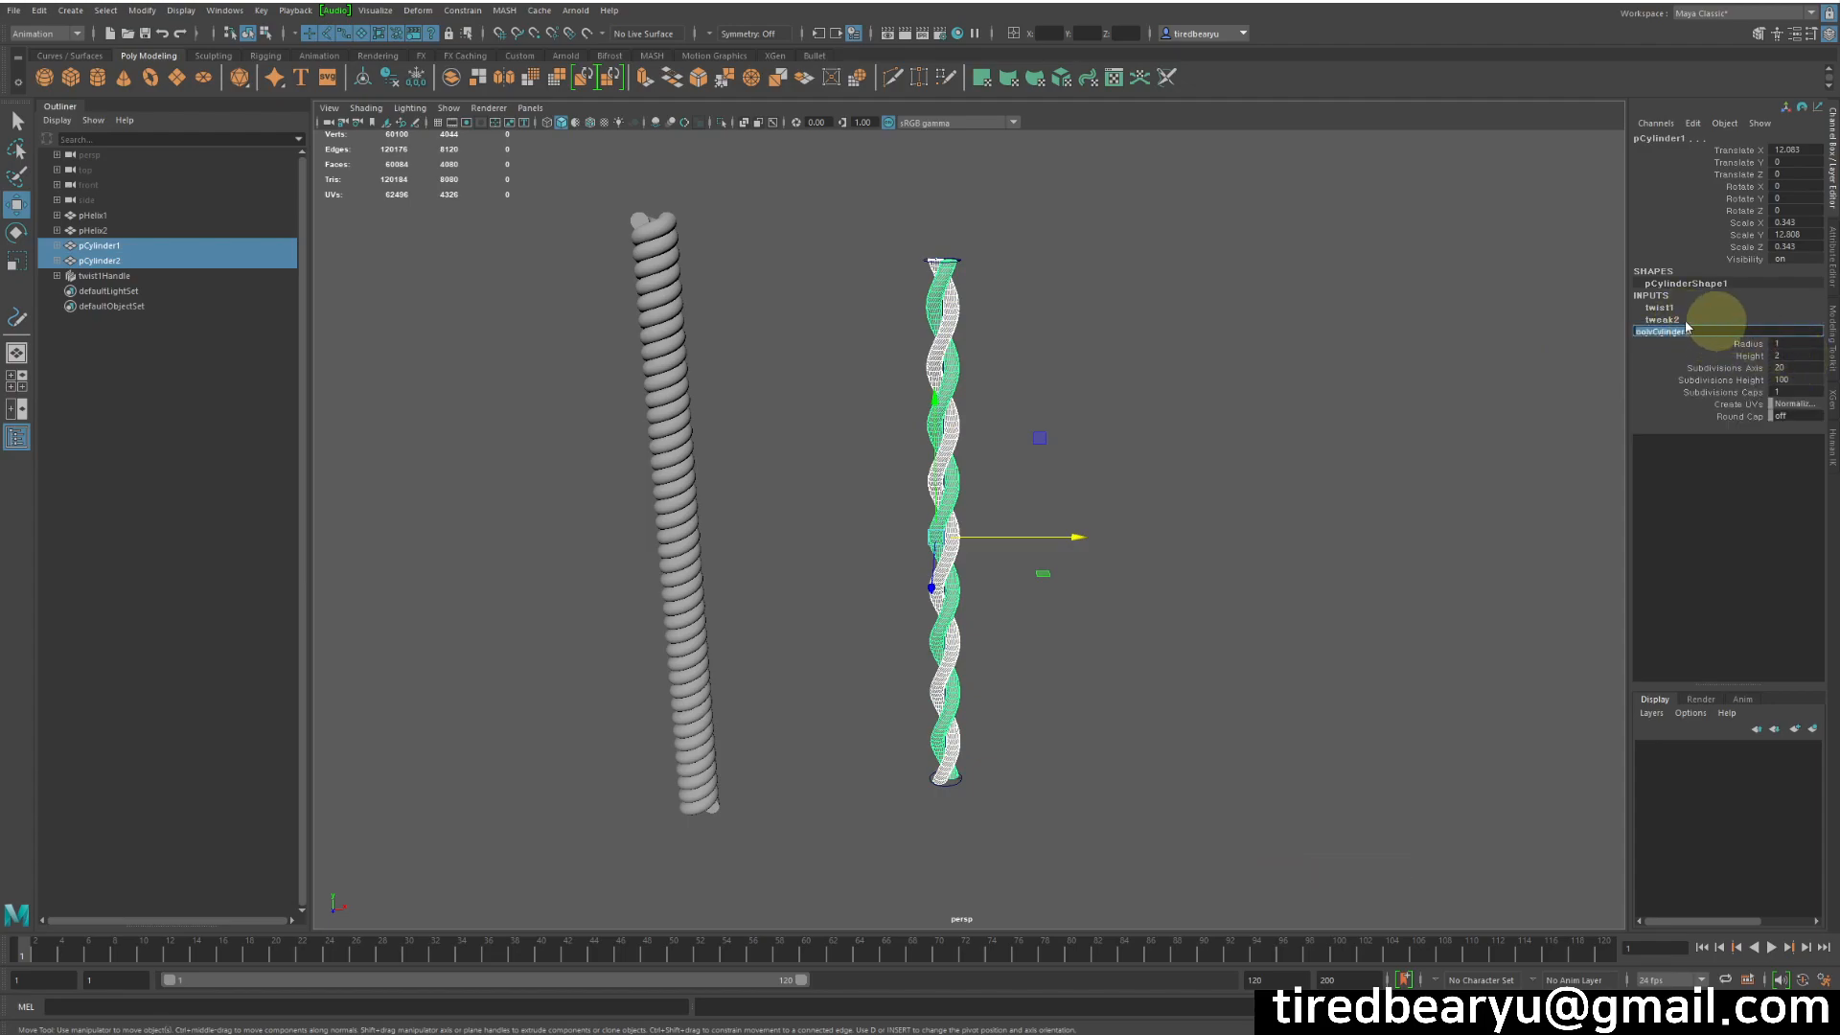
left_click(1670, 308)
left_click(1668, 307)
left_click(1811, 332)
left_click(1634, 330)
middle_click(1077, 312)
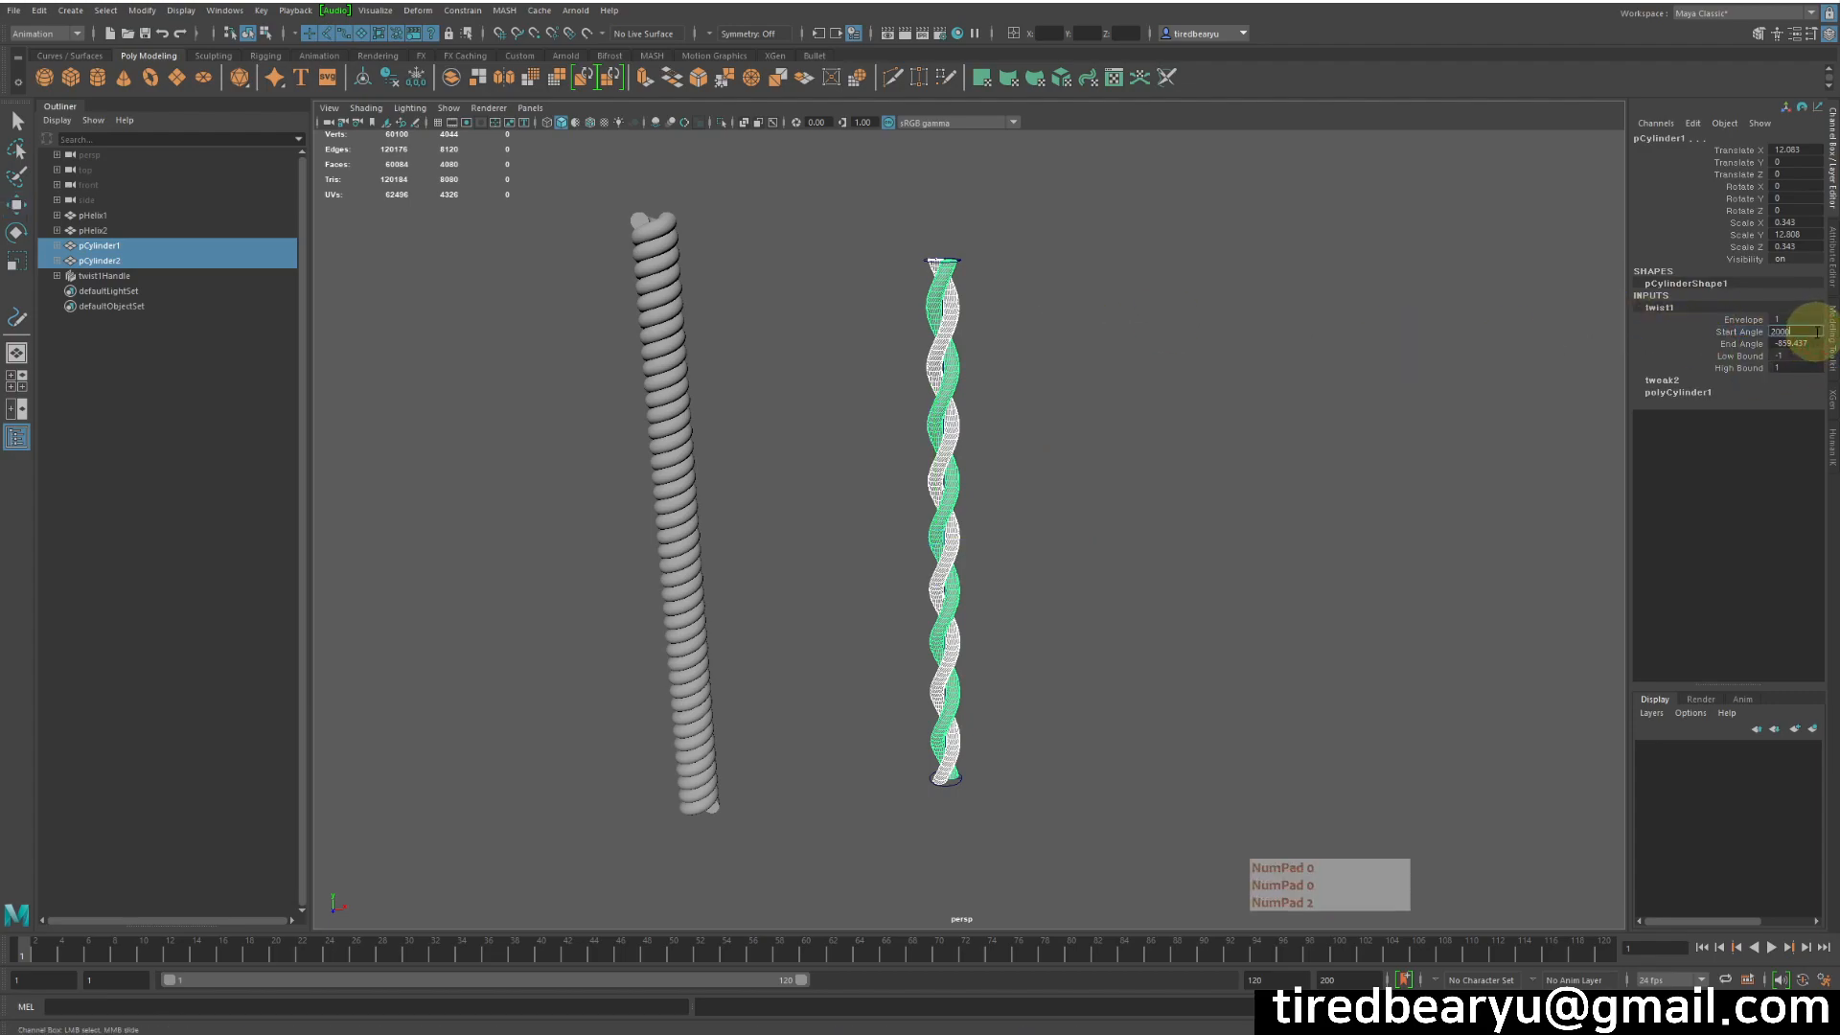
key("Return")
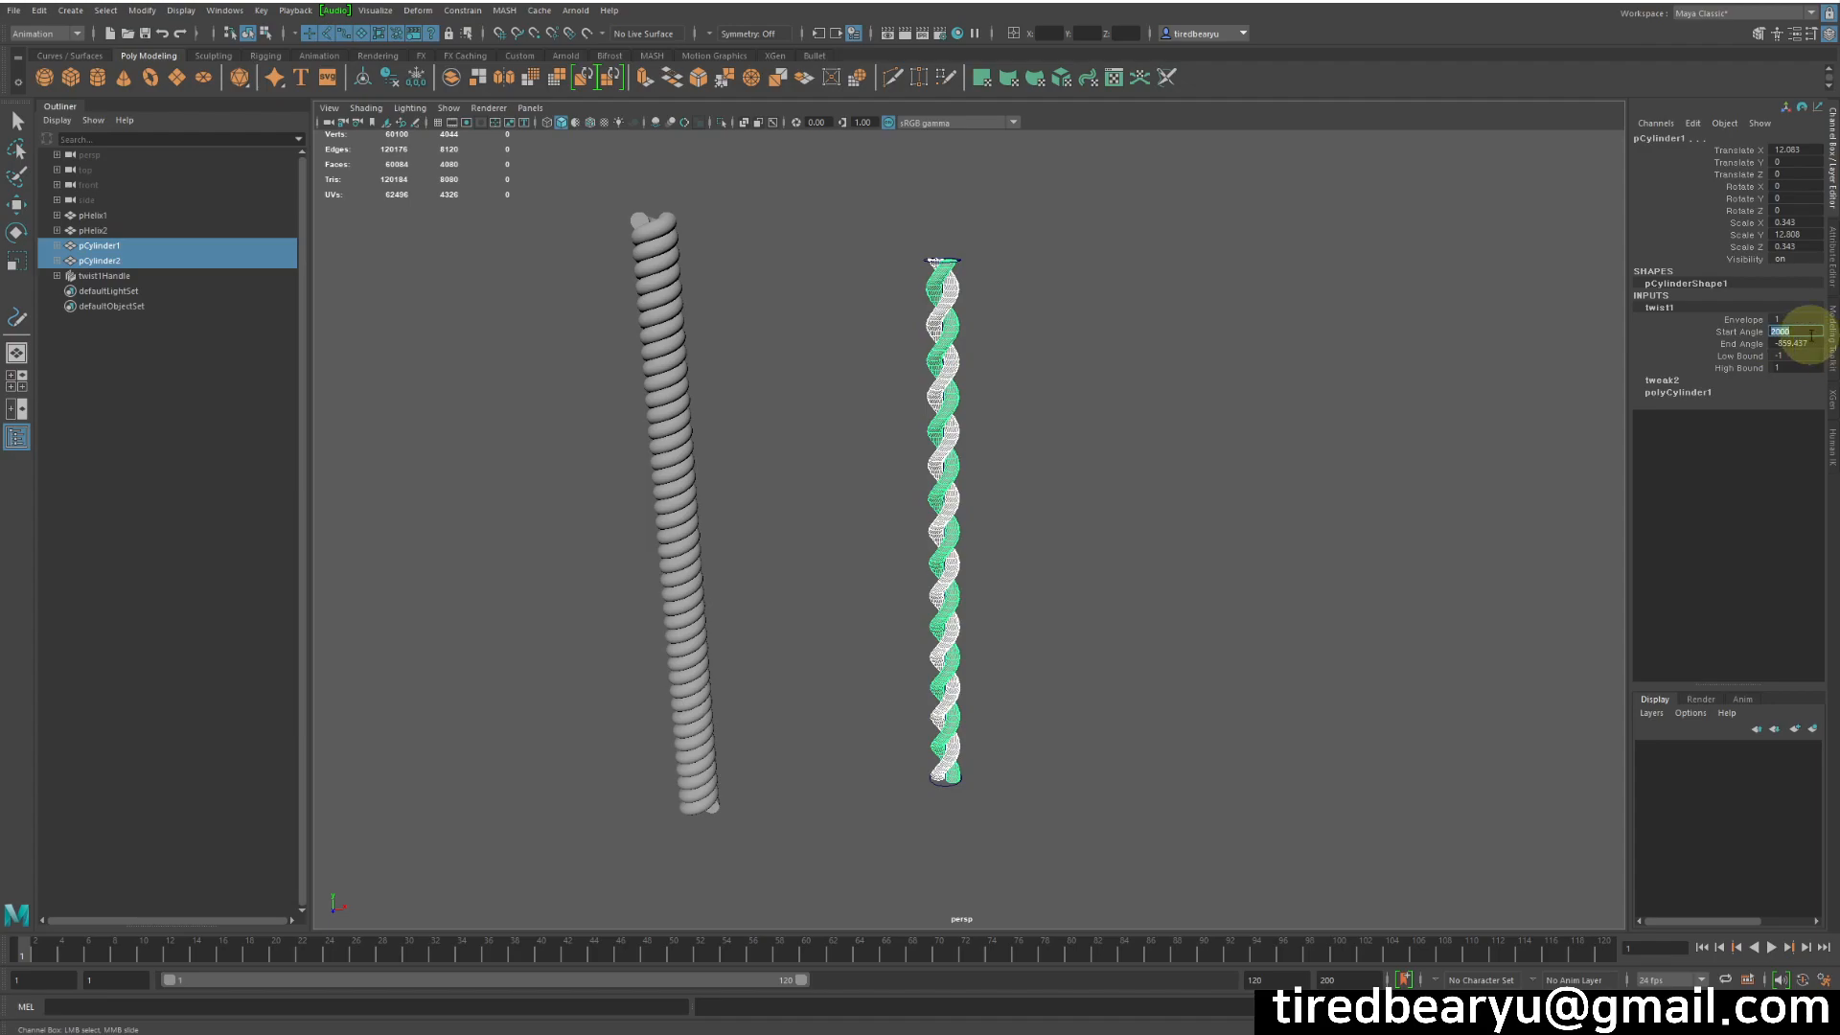
- Set the twist's end angle to -2000 and look closely at the twisted strands
left_click(1816, 344)
type("-20")
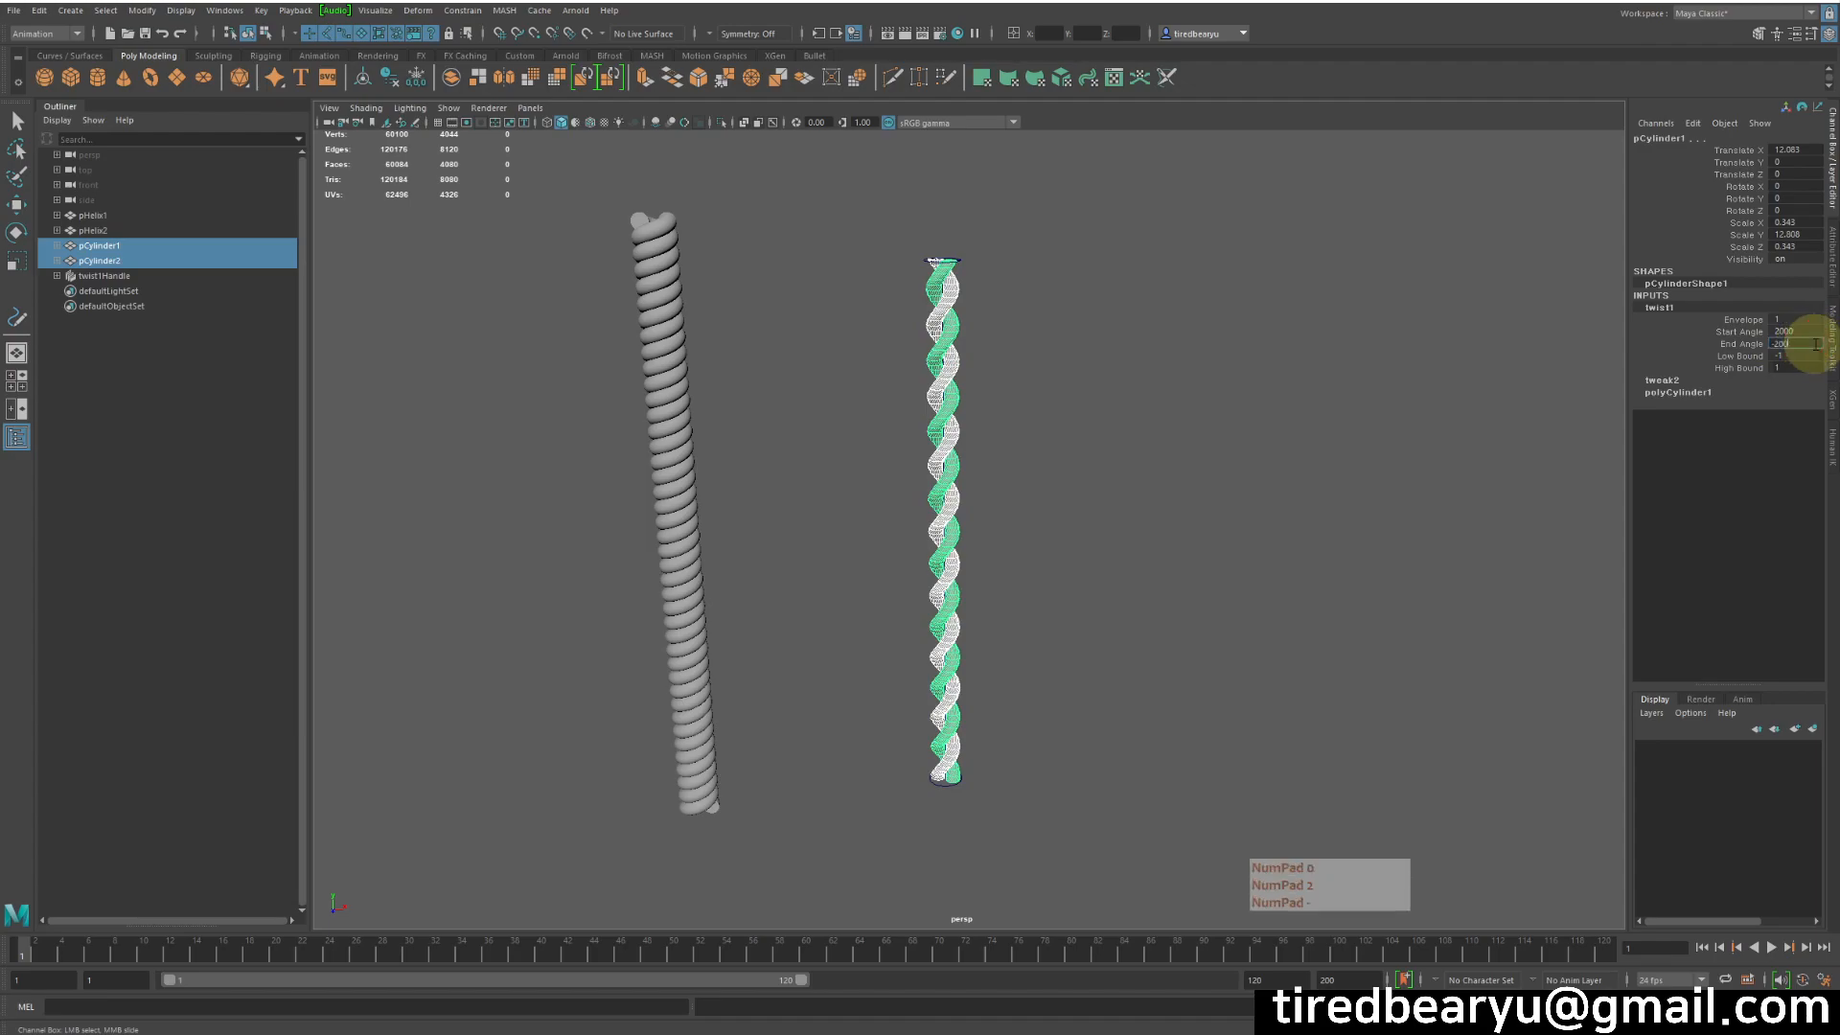
type("0")
key("Return")
left_click(1438, 415)
left_click_drag(1236, 499, 1313, 497, "alt")
right_click_drag(1313, 497, 1620, 498, "alt")
left_click_drag(1342, 479, 1227, 458, "alt")
right_click_drag(1227, 458, 1170, 441, "alt")
middle_click_drag(1169, 441, 1216, 364, "alt")
- Undo the last end angle change on the twisted cylinders
left_click(1043, 353)
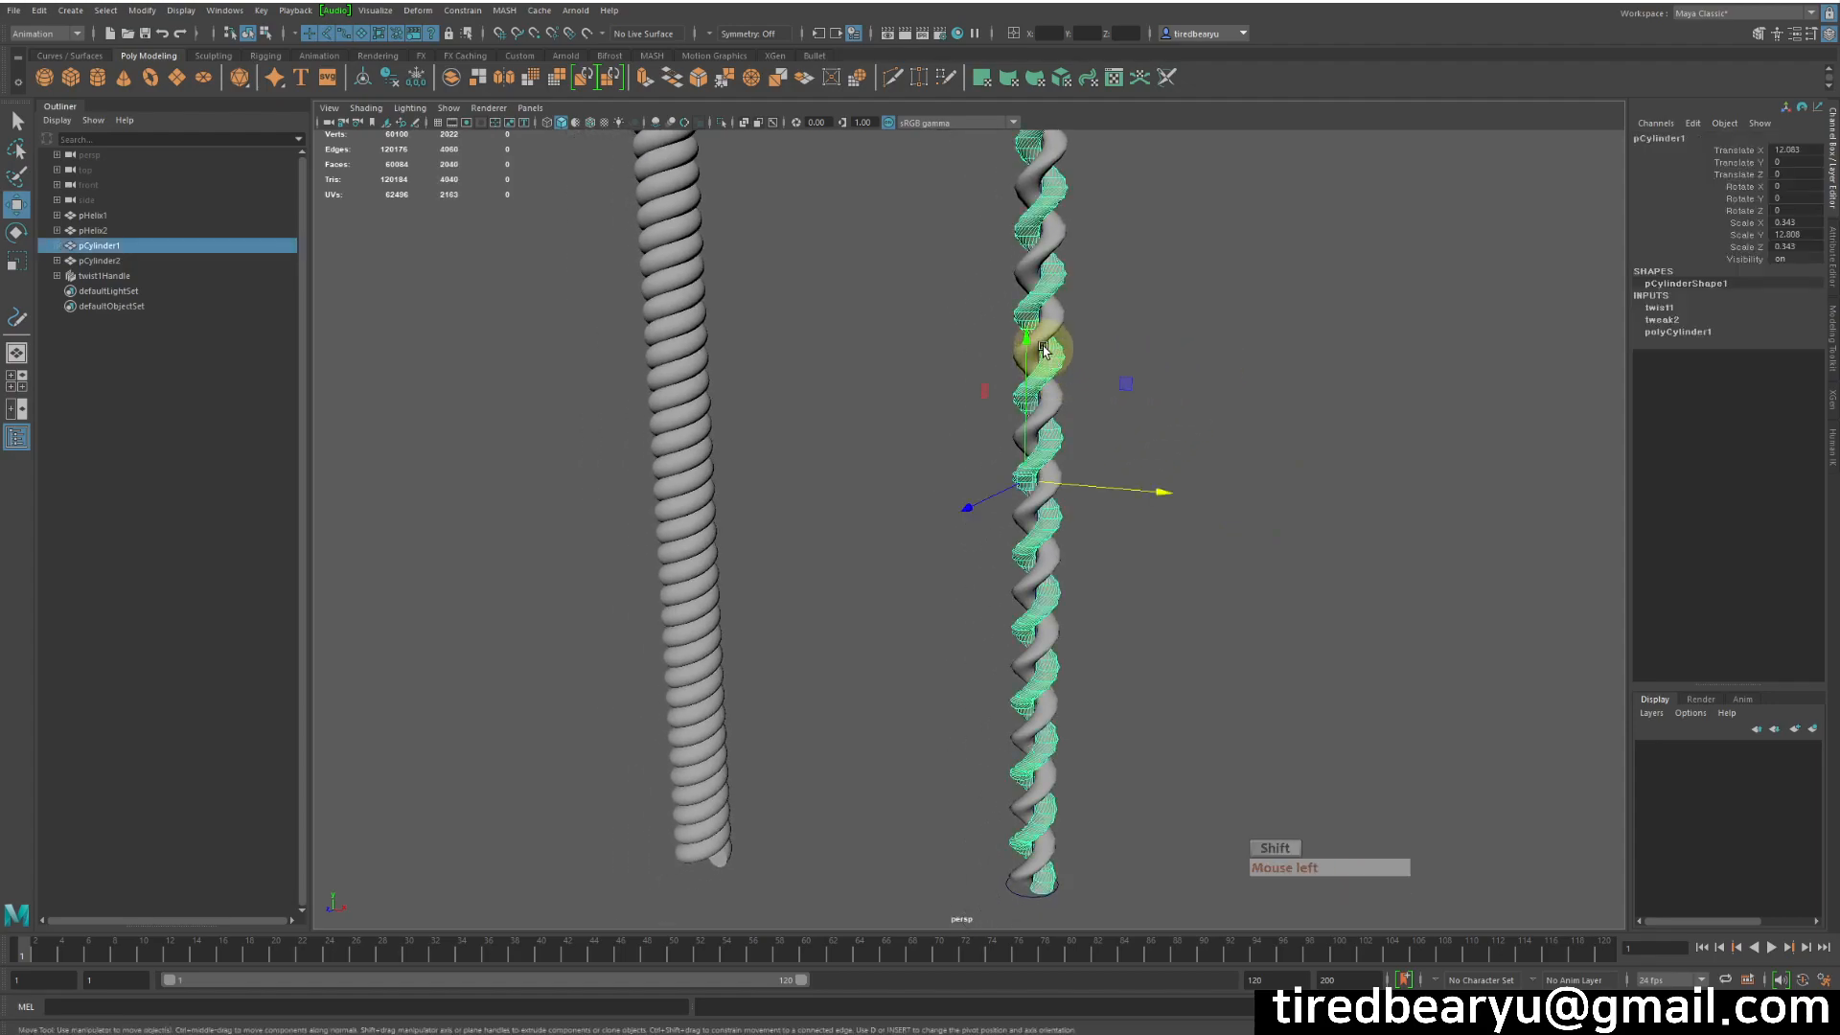
left_click(1054, 335, "shift")
left_click_drag(1130, 563, 1174, 544, "alt")
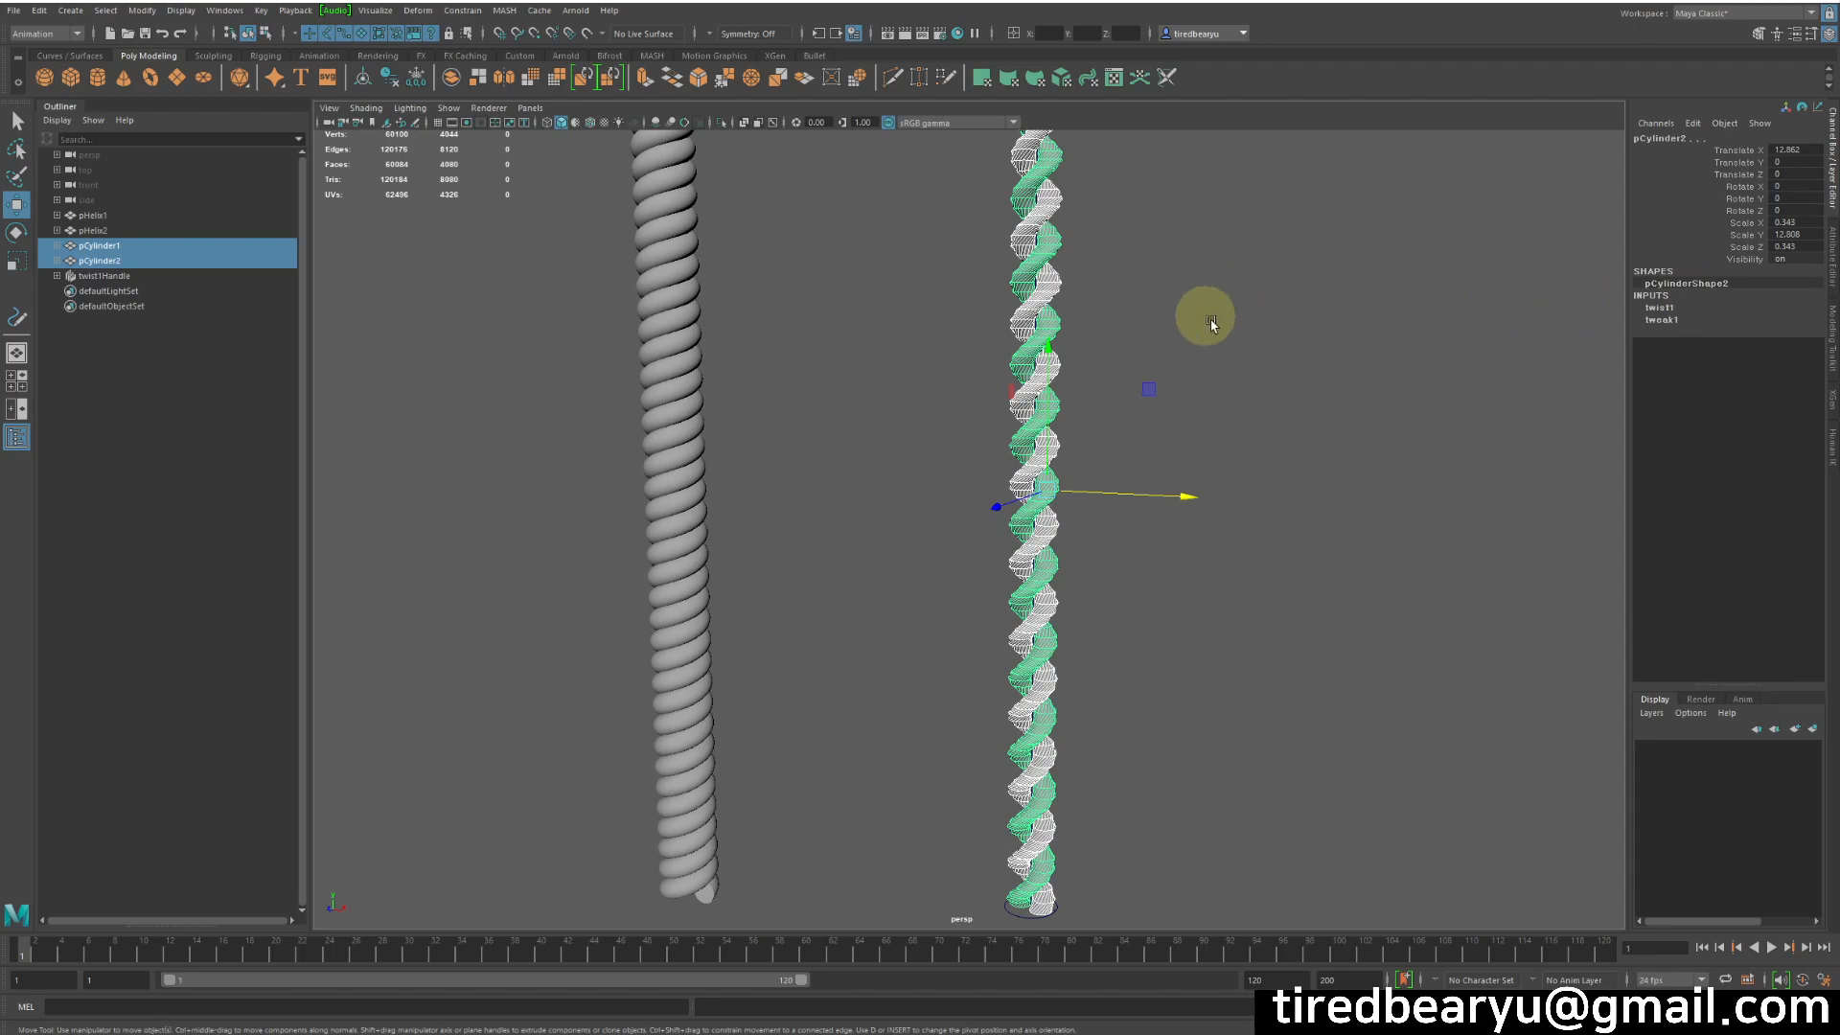
key("z")
key("z")
key("z")
key("z")
key("z")
left_click(1319, 319)
- Select both twisted cylinders without their twist handle
right_click_drag(1331, 376, 1249, 378, "alt")
left_click_drag(1249, 378, 1294, 363, "alt")
middle_click_drag(1294, 363, 1377, 390, "alt")
right_click_drag(1377, 390, 1218, 401, "alt")
mouse_move(1217, 401)
left_mouse_down("alt")
mouse_move(1209, 371)
mouse_move(1218, 383)
left_mouse_up("alt")
middle_click_drag(1219, 383, 1237, 391, "alt")
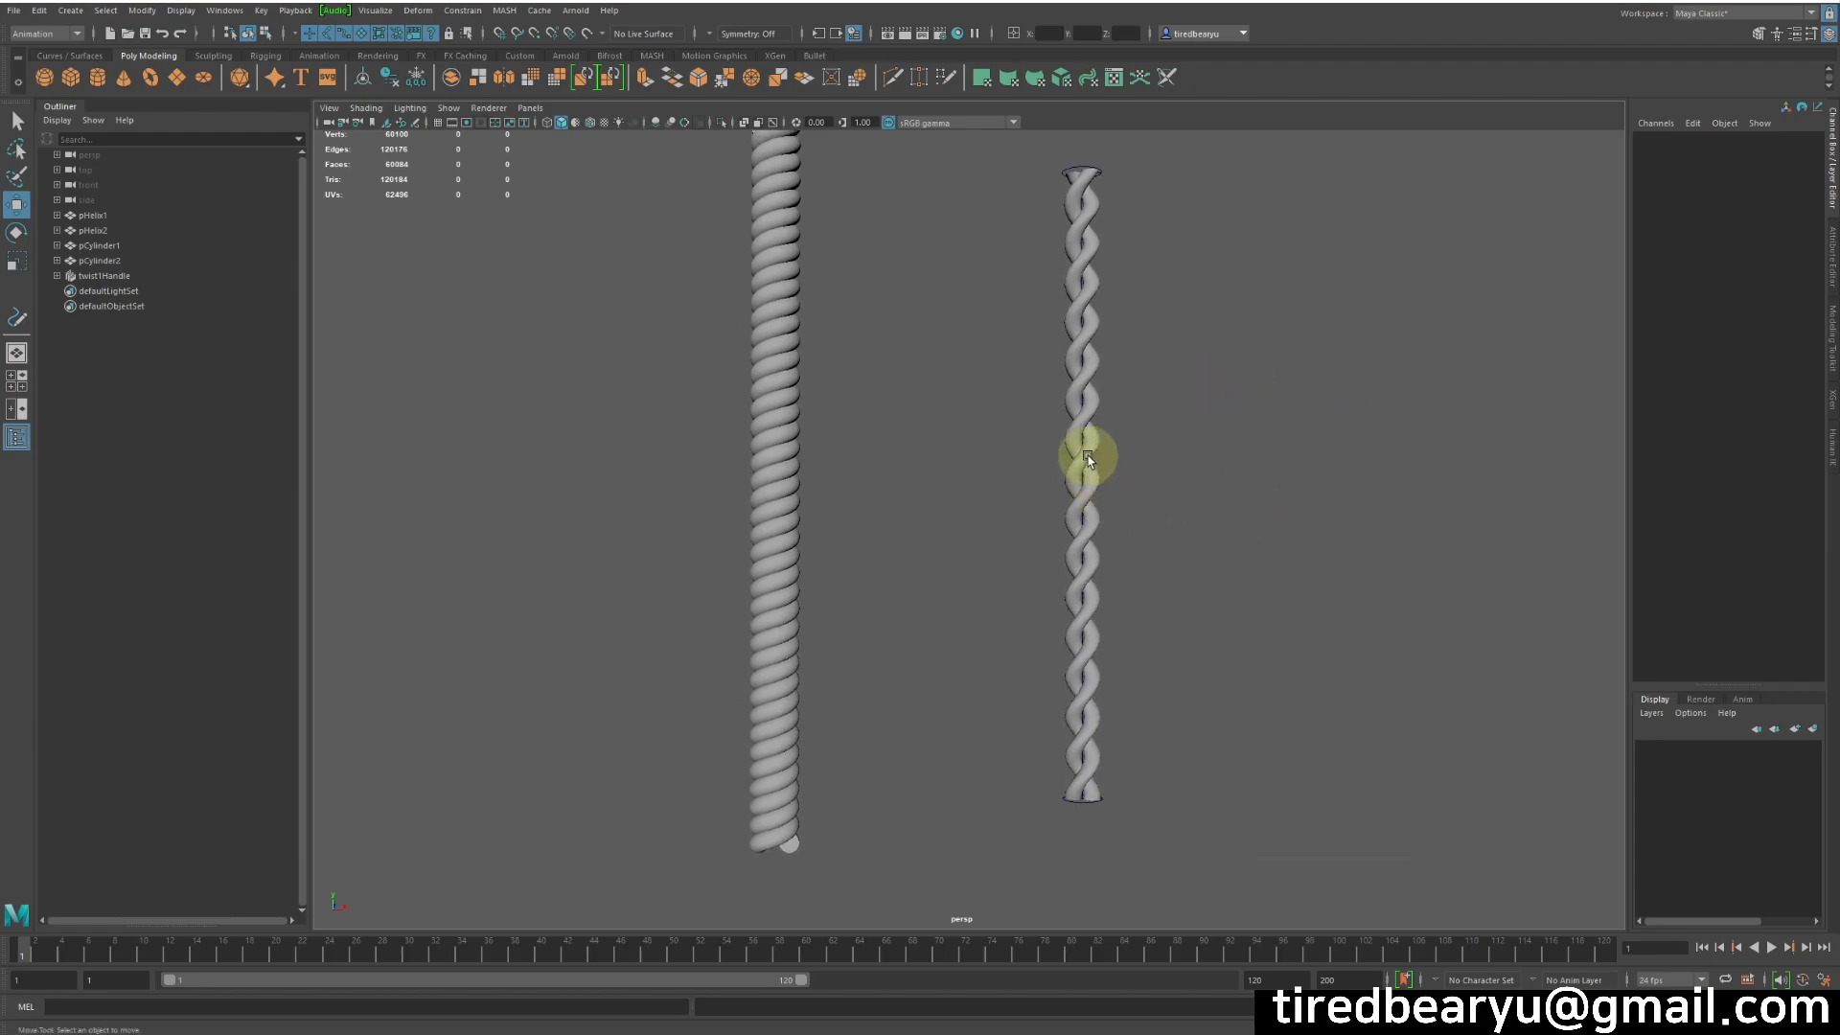
left_click(1076, 201, "shift")
left_click(1093, 208, "shift")
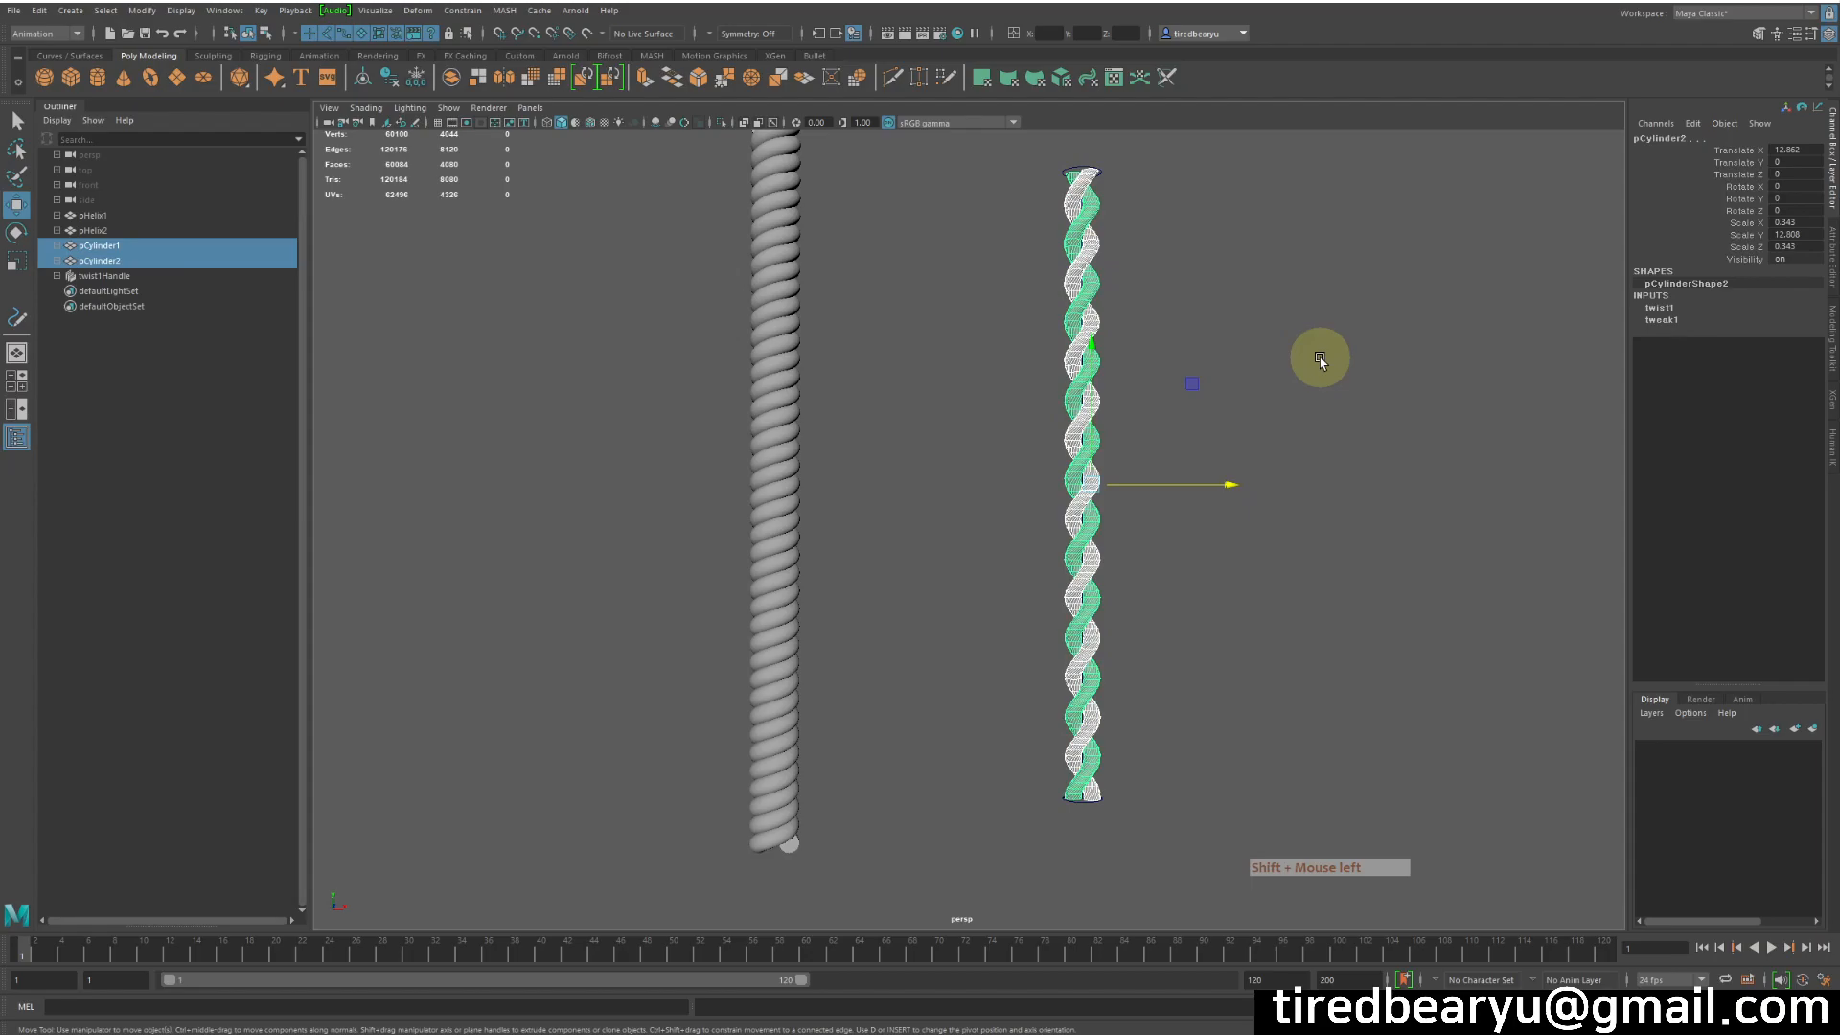
right_click_drag(1323, 387, 1203, 324, "alt")
middle_click_drag(1202, 324, 1211, 302, "alt")
left_click_drag(1212, 303, 1240, 284, "alt")
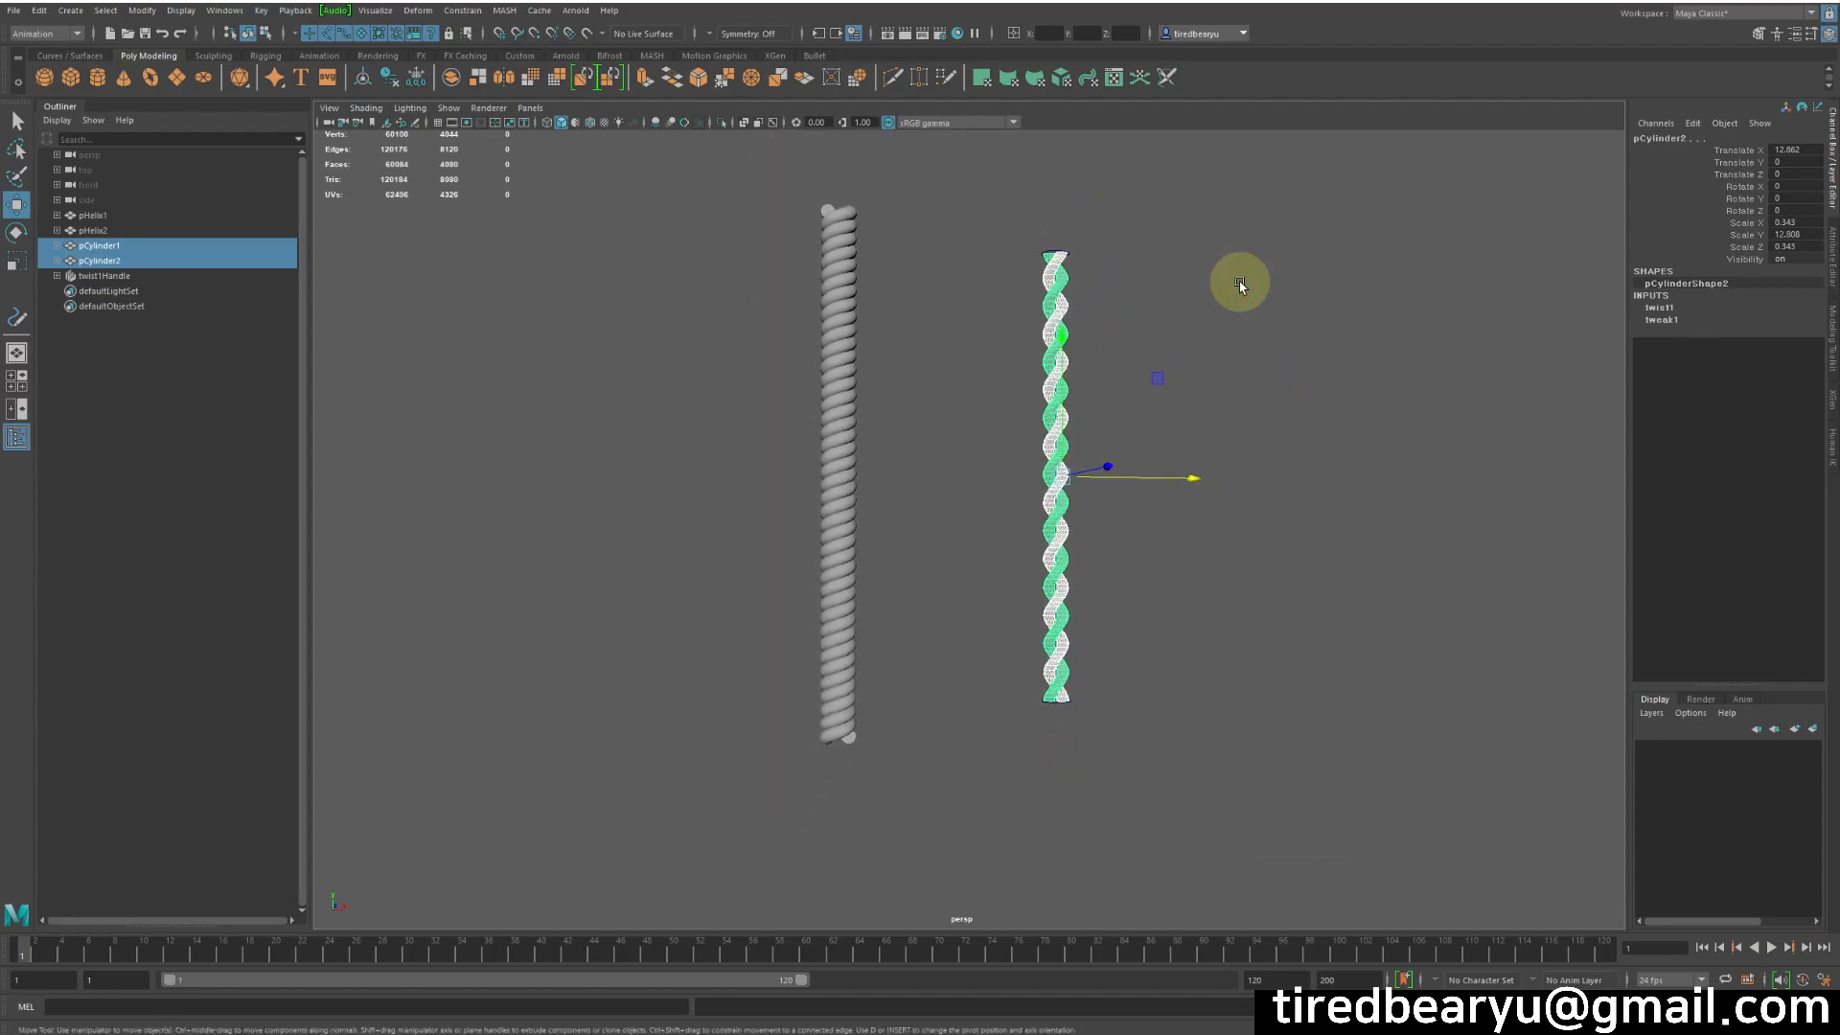
middle_click_drag(1257, 462, 1253, 422, "alt")
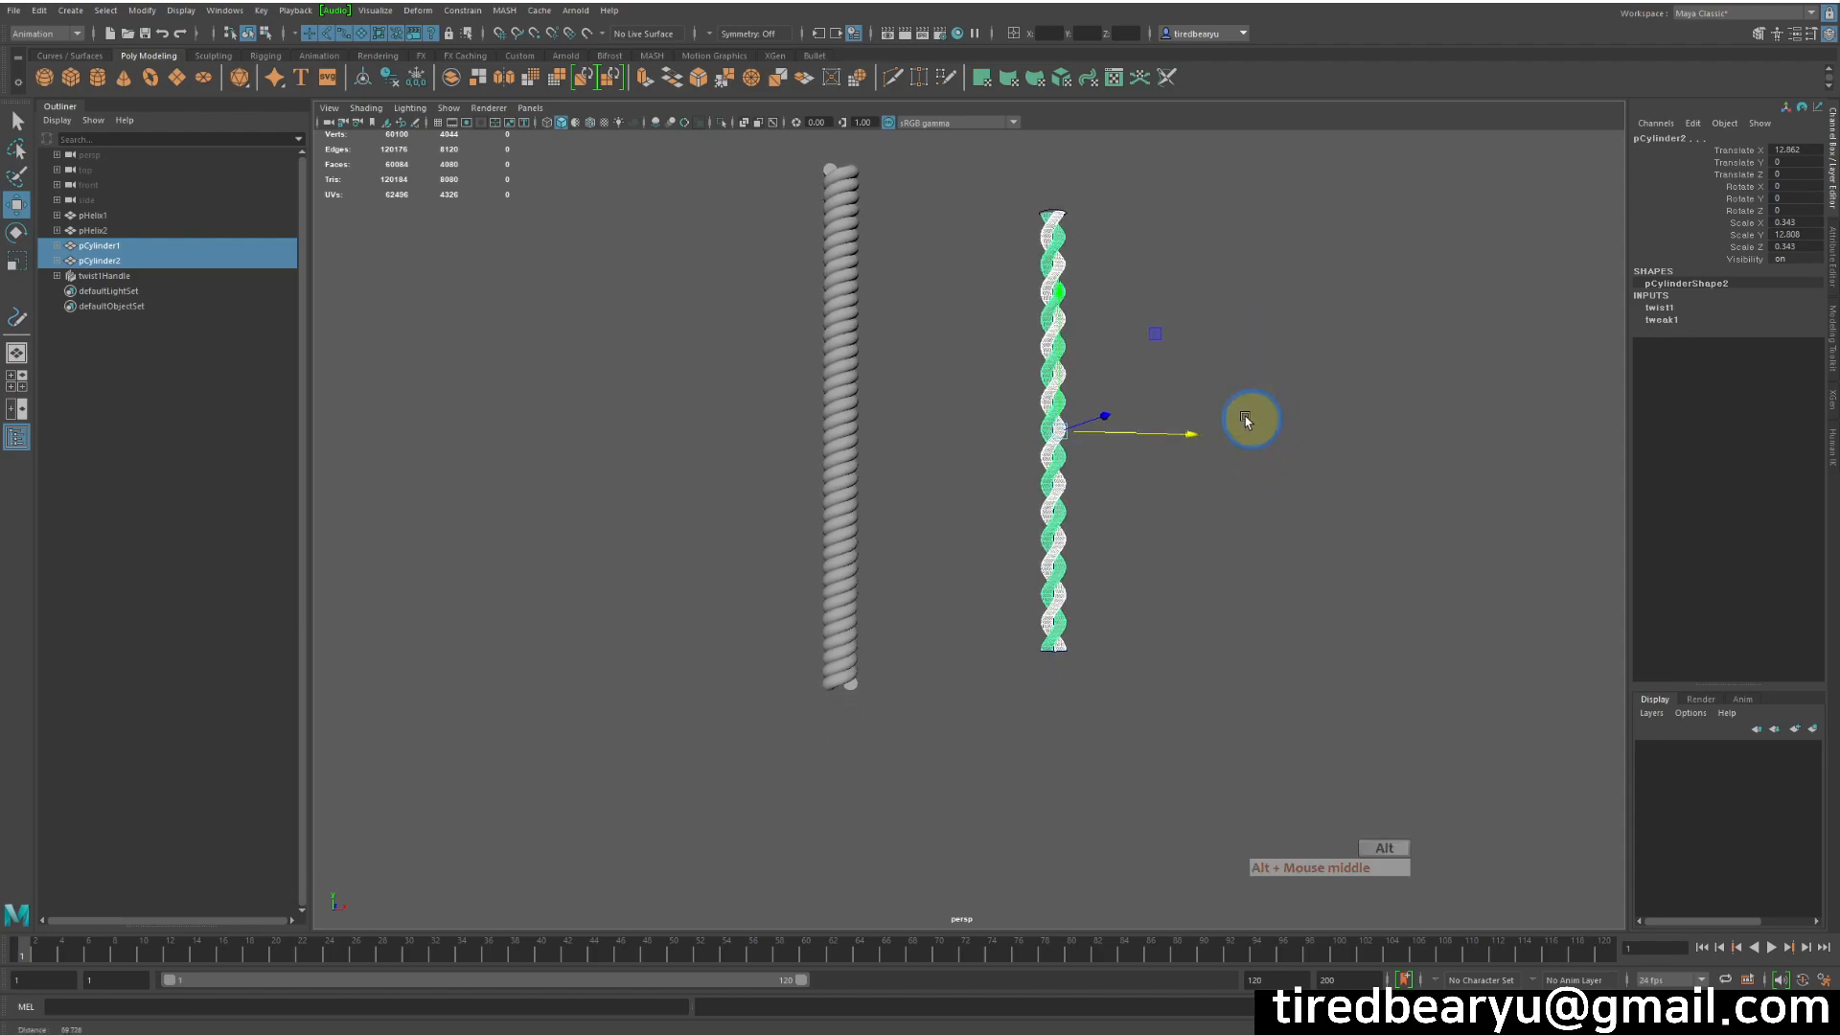
right_click_drag(1253, 422, 1197, 396, "alt")
- Slide both cylinders up and down along Y through the twist deformer, ending at about -2.379
left_click_drag(1050, 300, 1018, 610)
left_click_drag(997, 717, 997, 469)
middle_click_drag(1101, 472, 883, 191, "alt")
middle_click_drag(1169, 381, 1054, 339, "alt")
right_click_drag(1054, 339, 1206, 376, "alt")
middle_click_drag(1083, 396, 1114, 370, "alt")
left_click_drag(1114, 370, 1133, 370, "alt")
middle_click_drag(1134, 374, 1211, 171)
middle_click_drag(1231, 261, 1252, 532, "alt")
middle_click_drag(1258, 586, 1147, 560)
left_click_drag(1158, 558, 1111, 539, "alt")
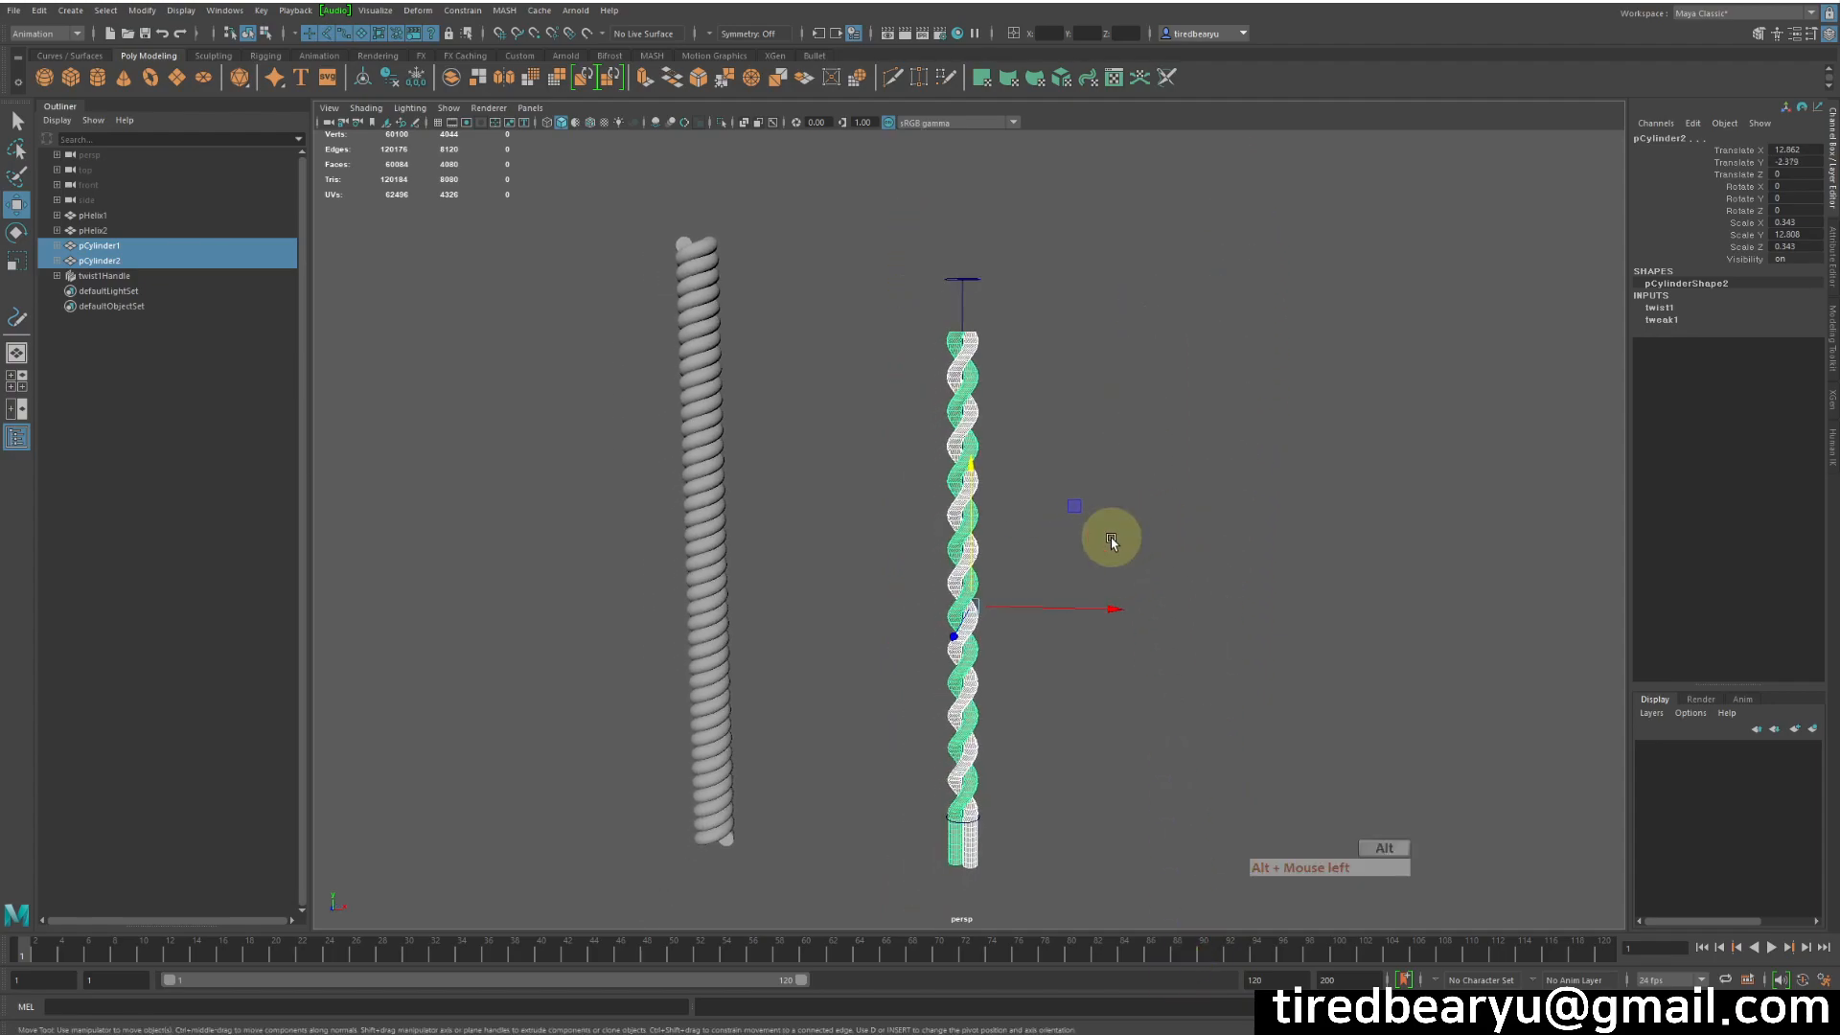
- Raise both cylinders along Y to about 0.221 and clear the selection
right_click_drag(1112, 540, 1040, 484, "alt")
mouse_move(1282, 390)
middle_mouse_down()
mouse_move(1263, 717)
mouse_move(1269, 480)
mouse_move(1335, 91)
mouse_move(1302, 382)
middle_mouse_up()
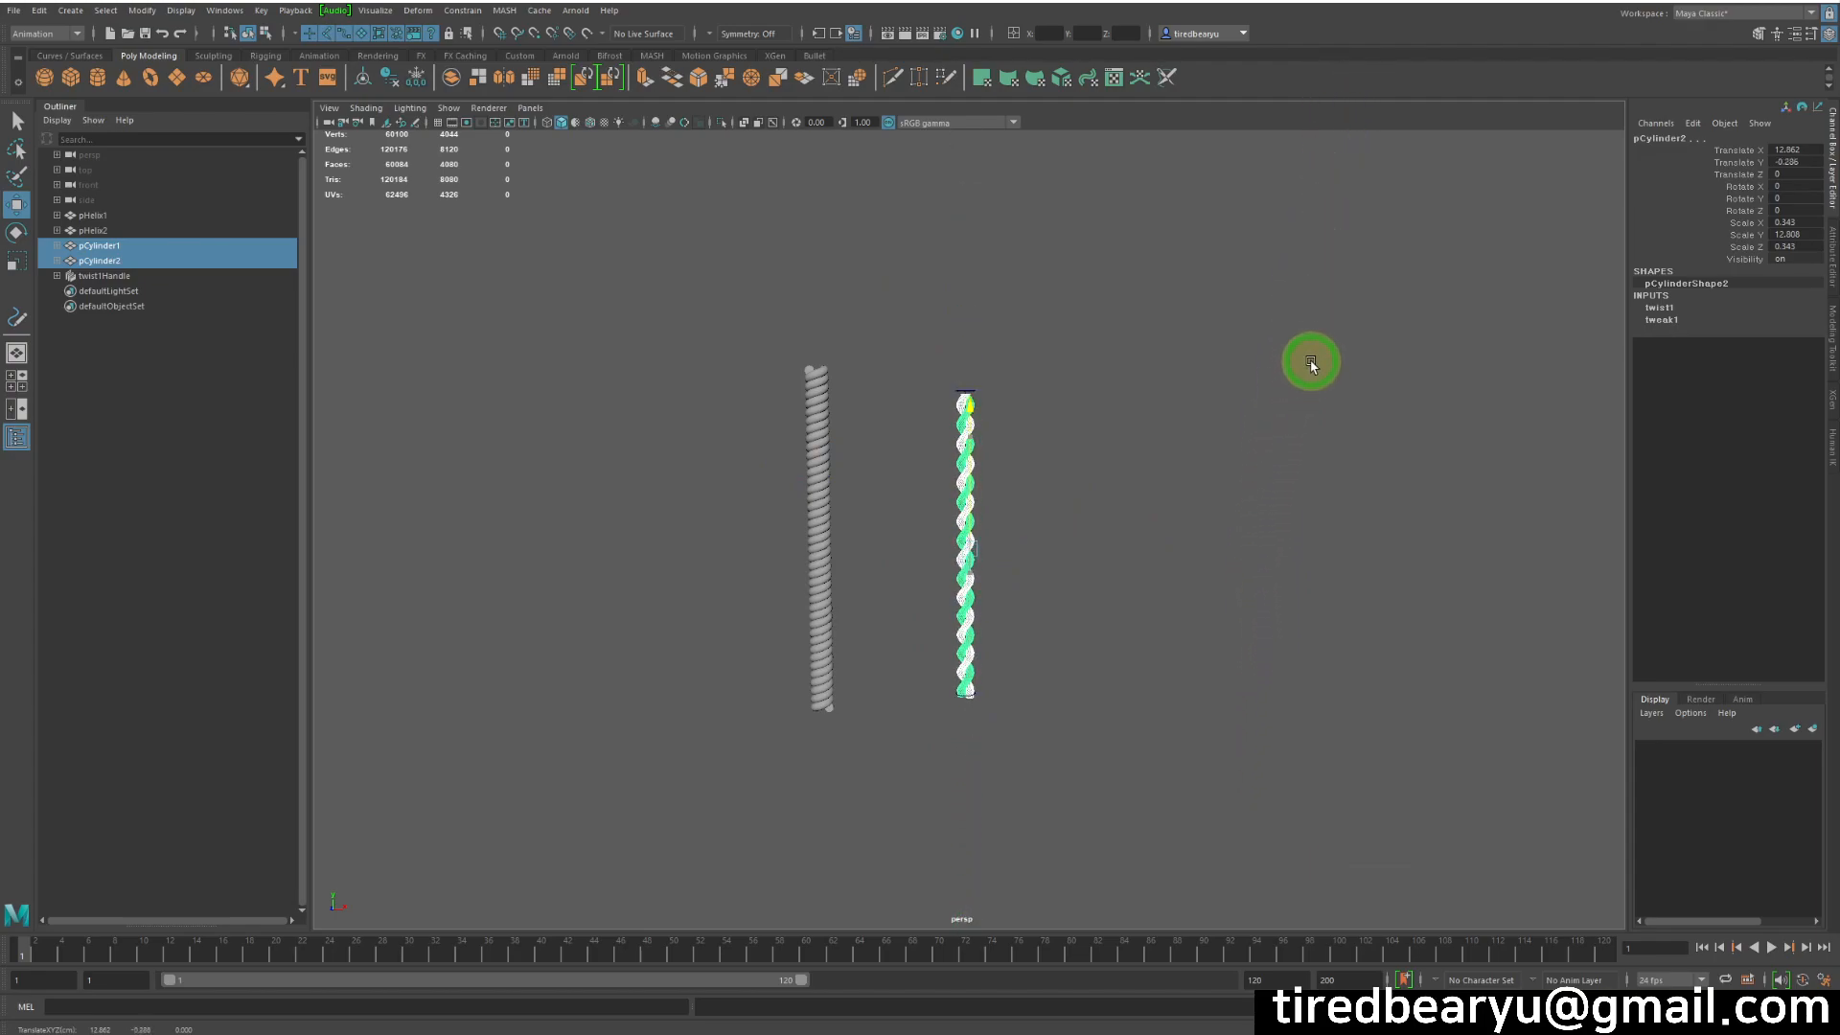
left_click_drag(1313, 355, 1225, 391, "alt")
right_click_drag(1225, 391, 1380, 449, "alt")
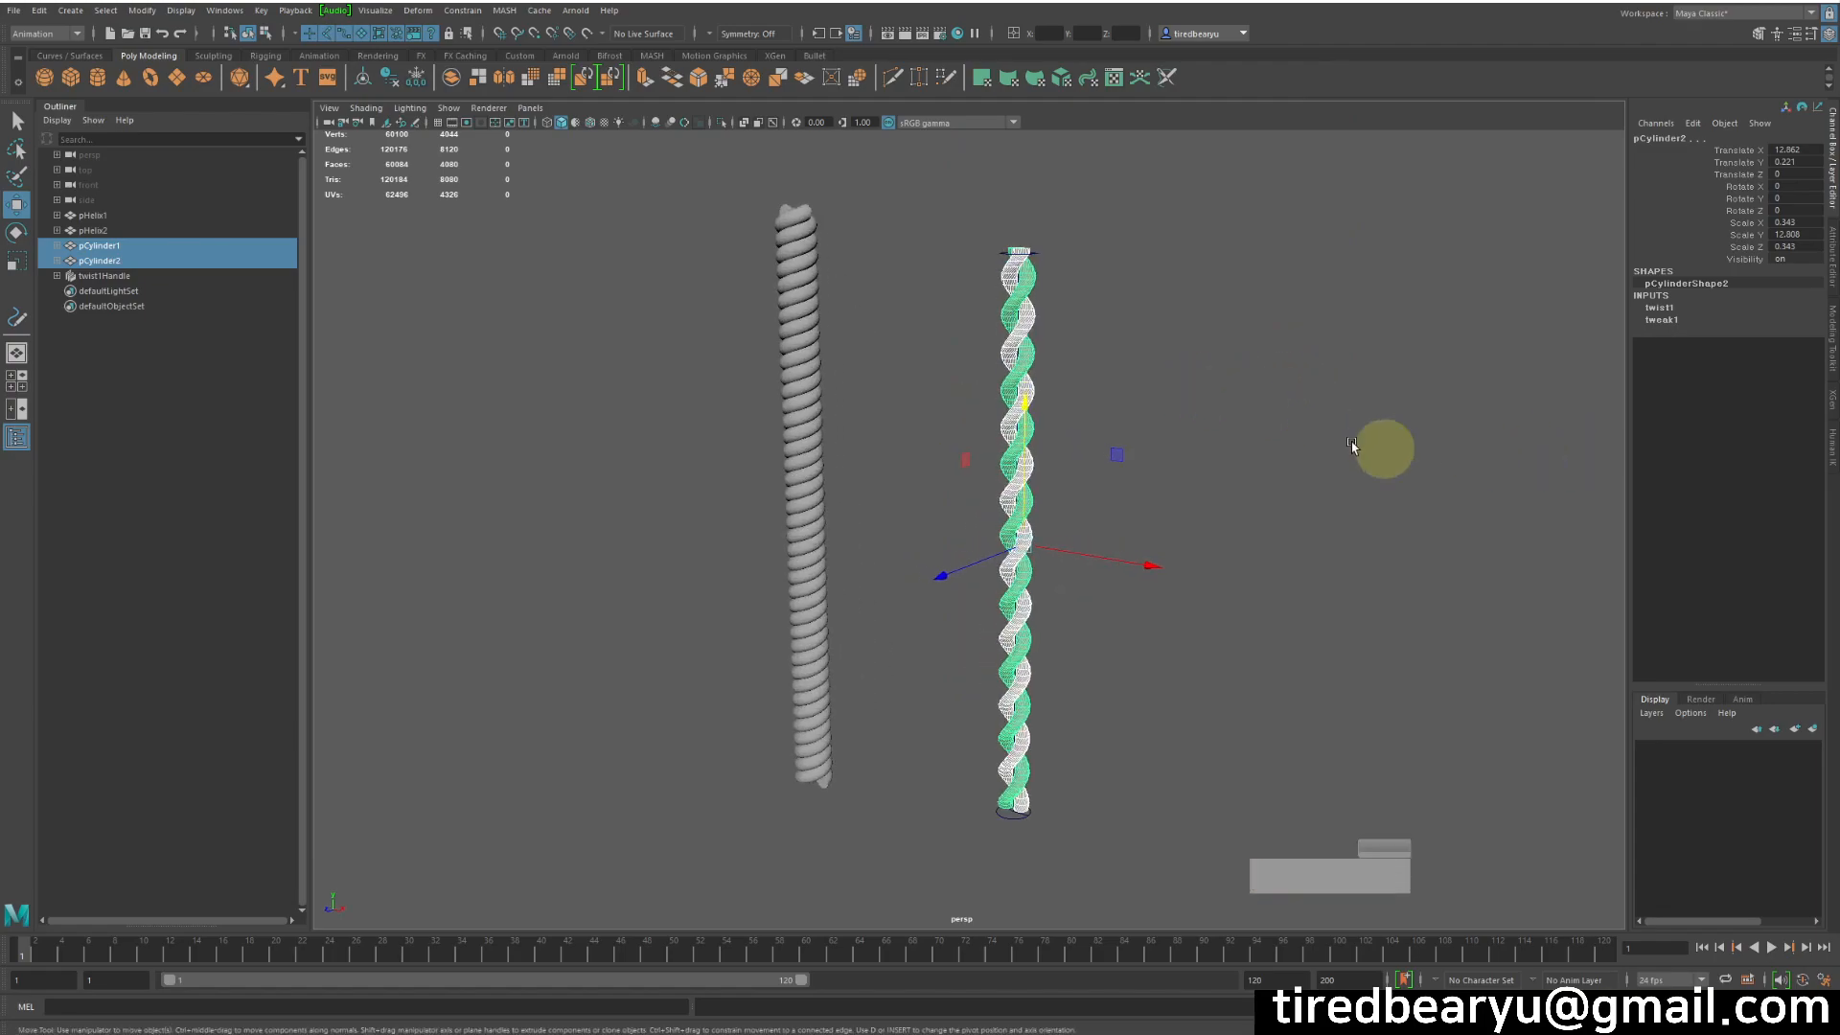
middle_click_drag(1380, 449, 1476, 461, "alt")
left_click(1388, 404)
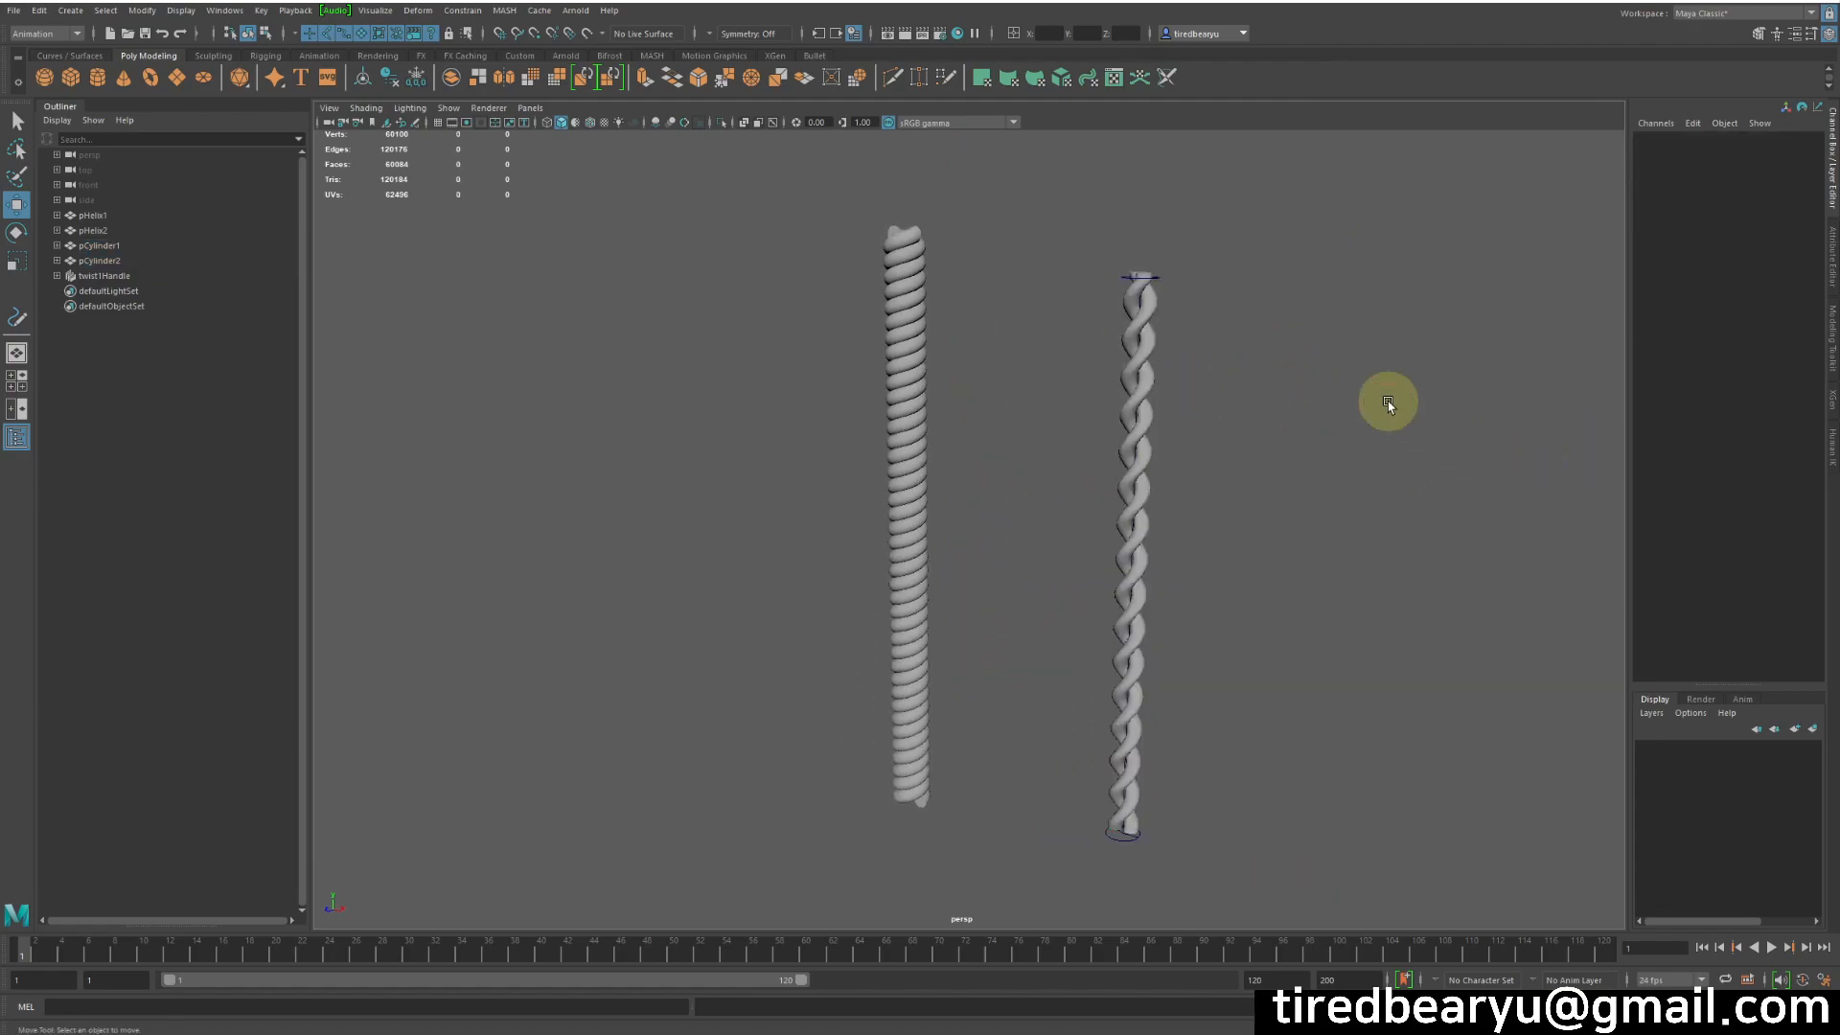
- Draw an S-shaped curve through four points in front of the two ropes with the EP Curve tool
left_click_drag(1249, 422, 1116, 544, "alt")
middle_click_drag(1116, 544, 1092, 436, "alt")
right_click_drag(1093, 436, 613, 384, "alt")
left_click_drag(710, 350, 834, 710, "alt")
left_click_drag(1372, 521, 1234, 499, "alt")
left_click_drag(949, 309, 1071, 325, "alt")
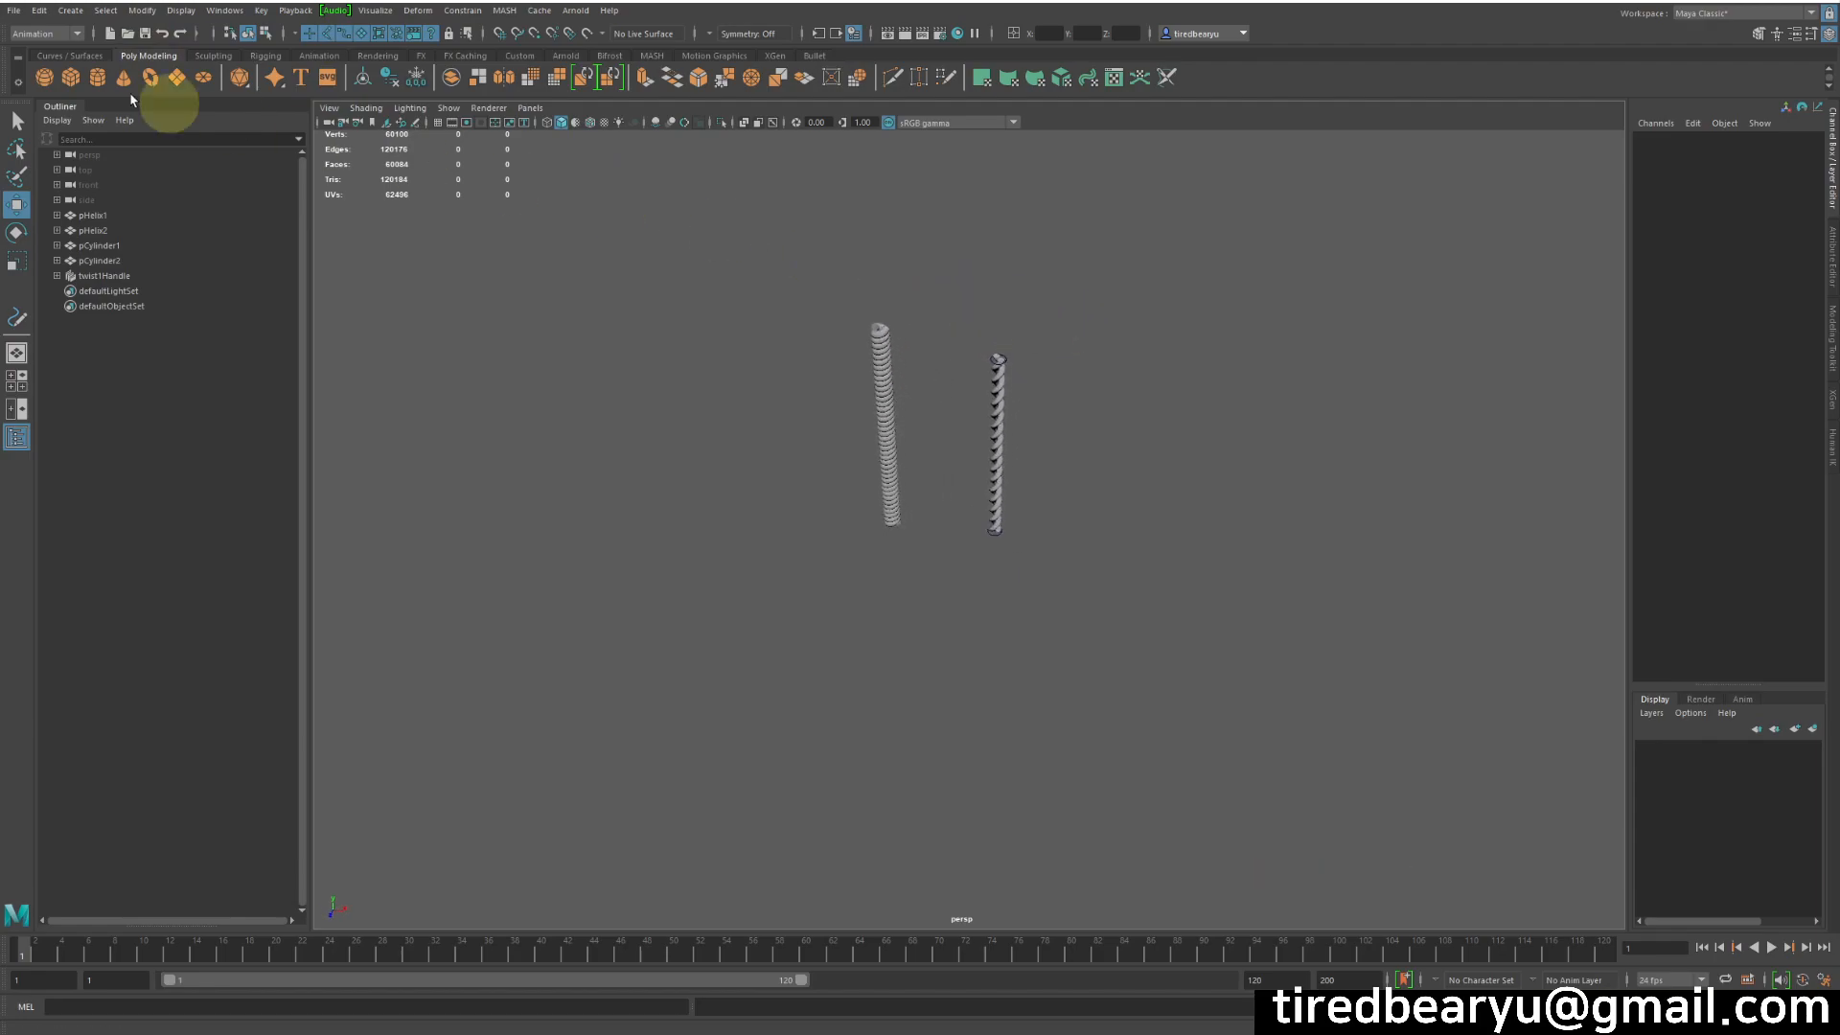
left_click(69, 56)
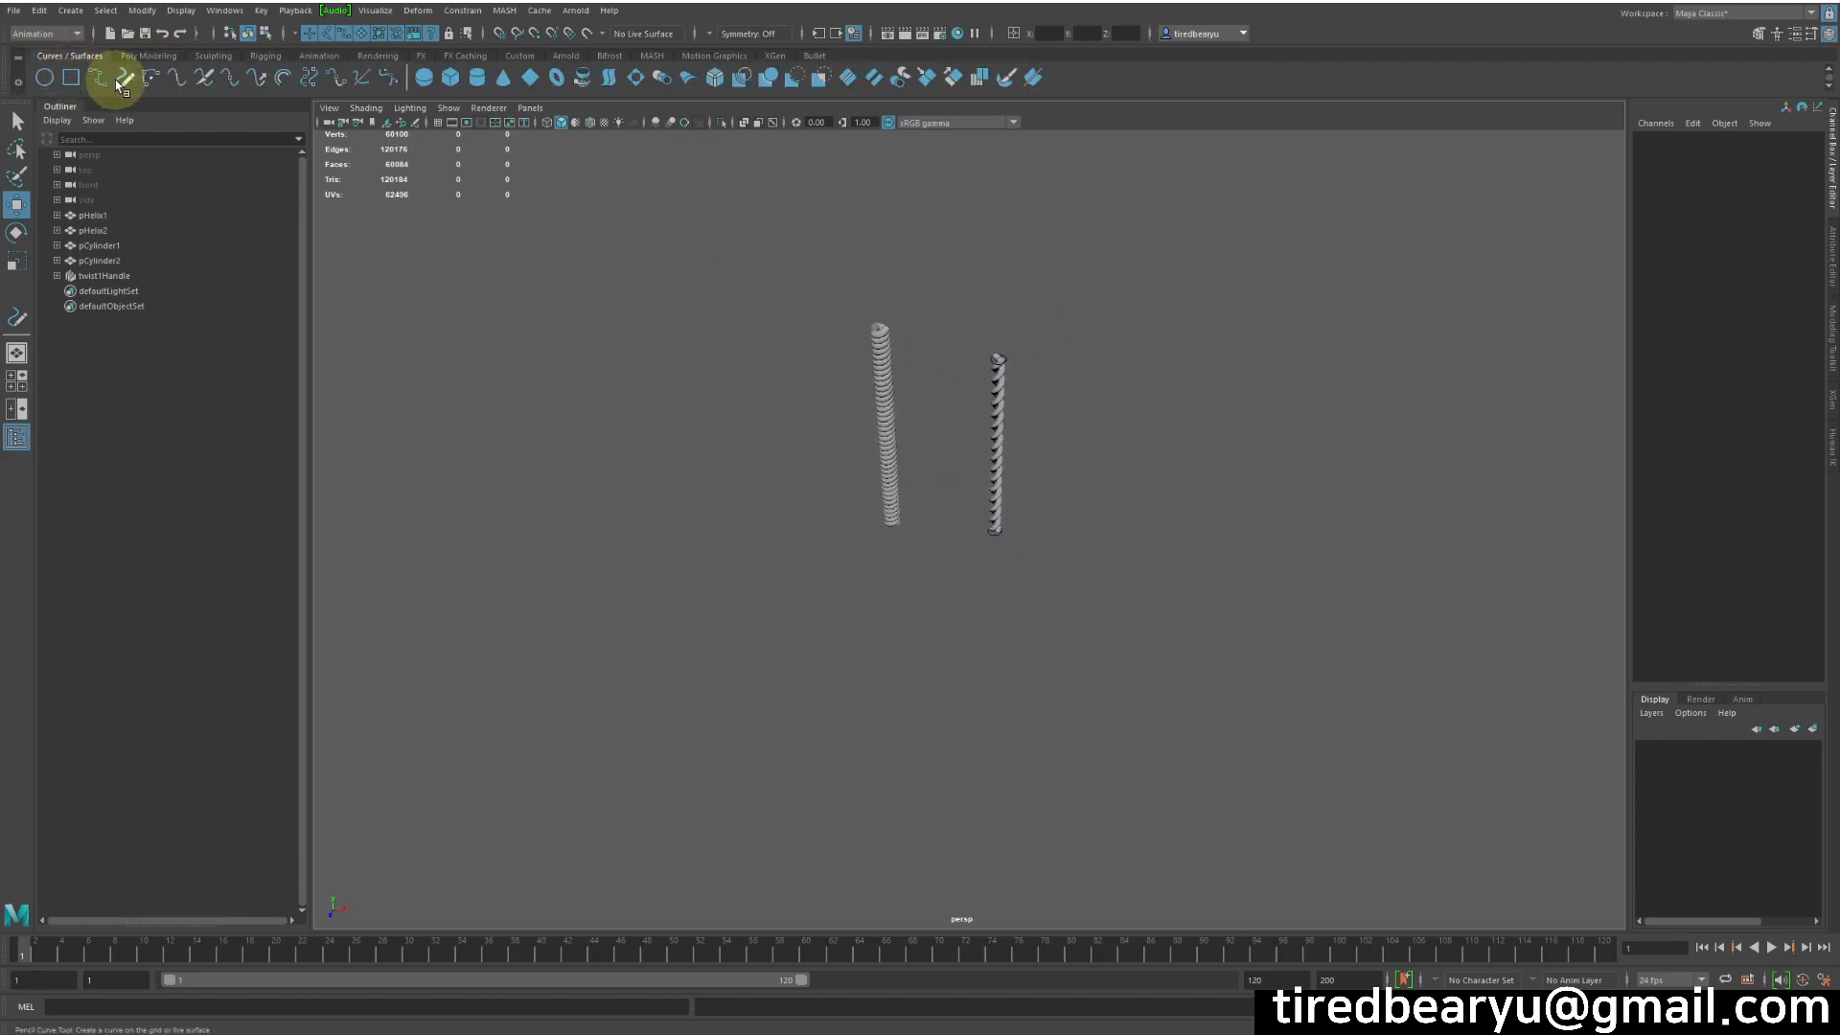
left_click(102, 80)
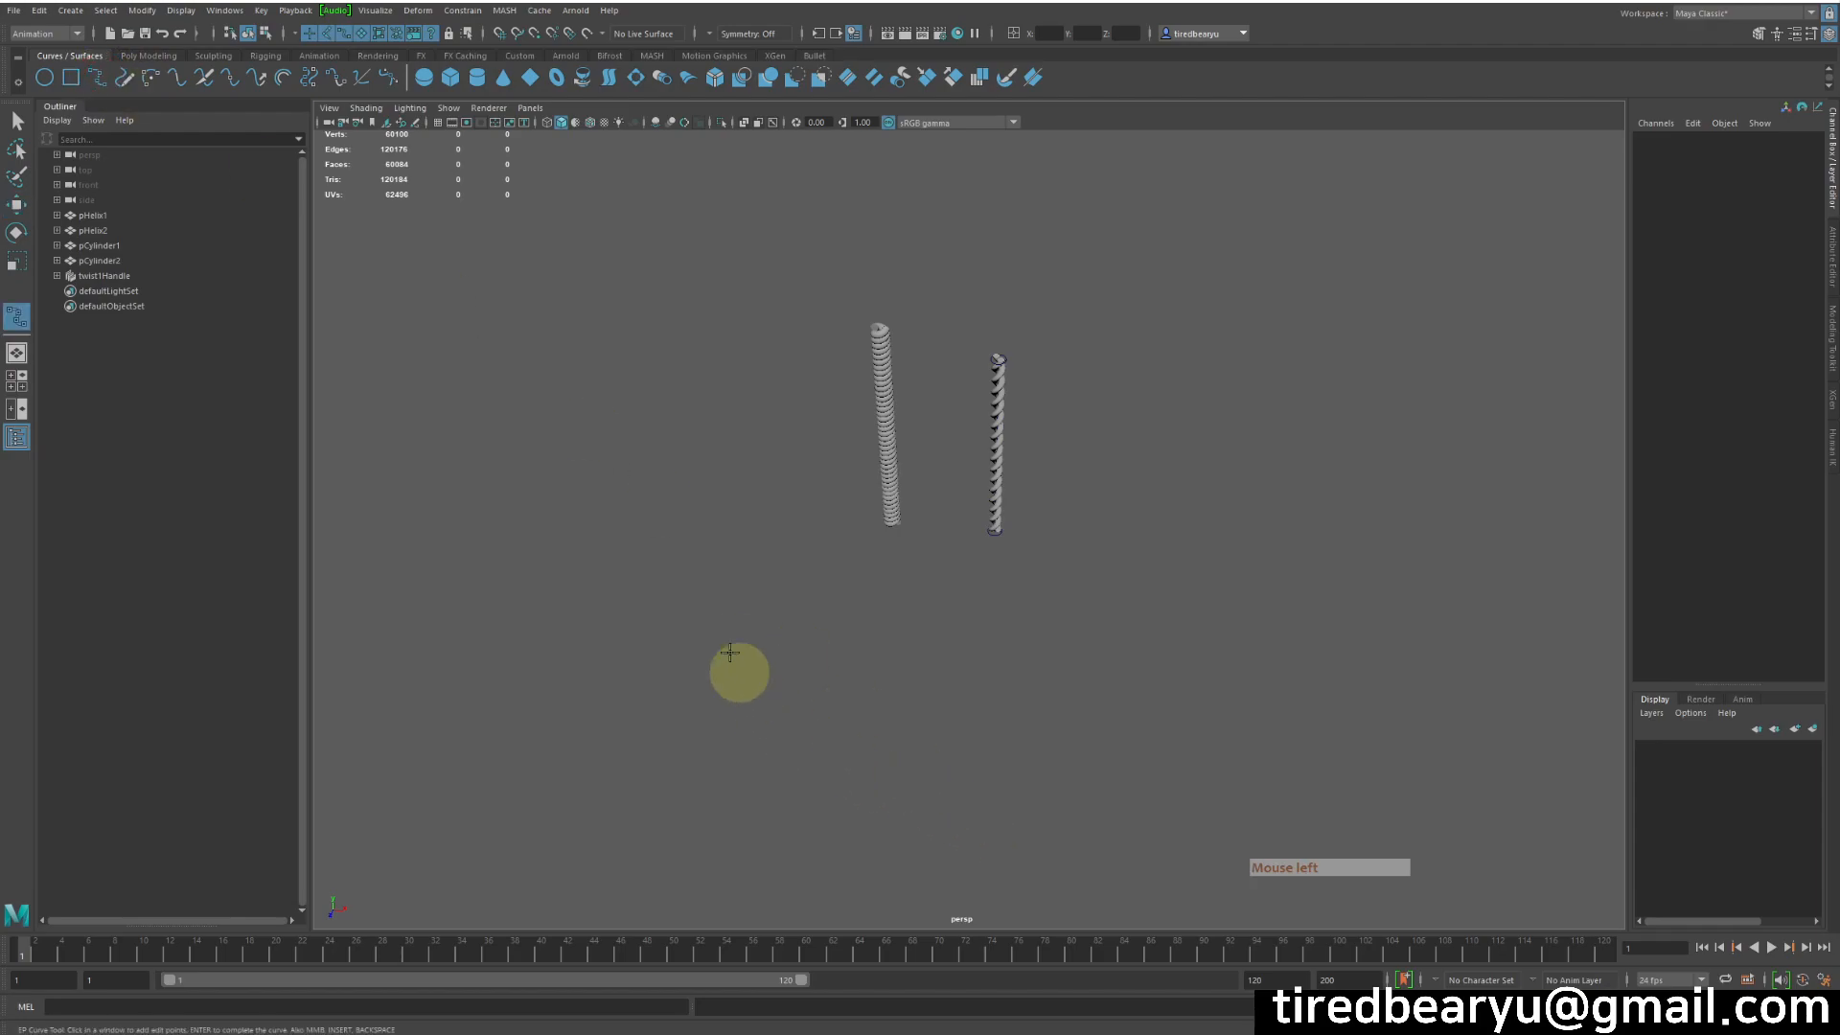
left_click(725, 636)
left_click(952, 621)
left_click(1191, 735)
left_click(1301, 570)
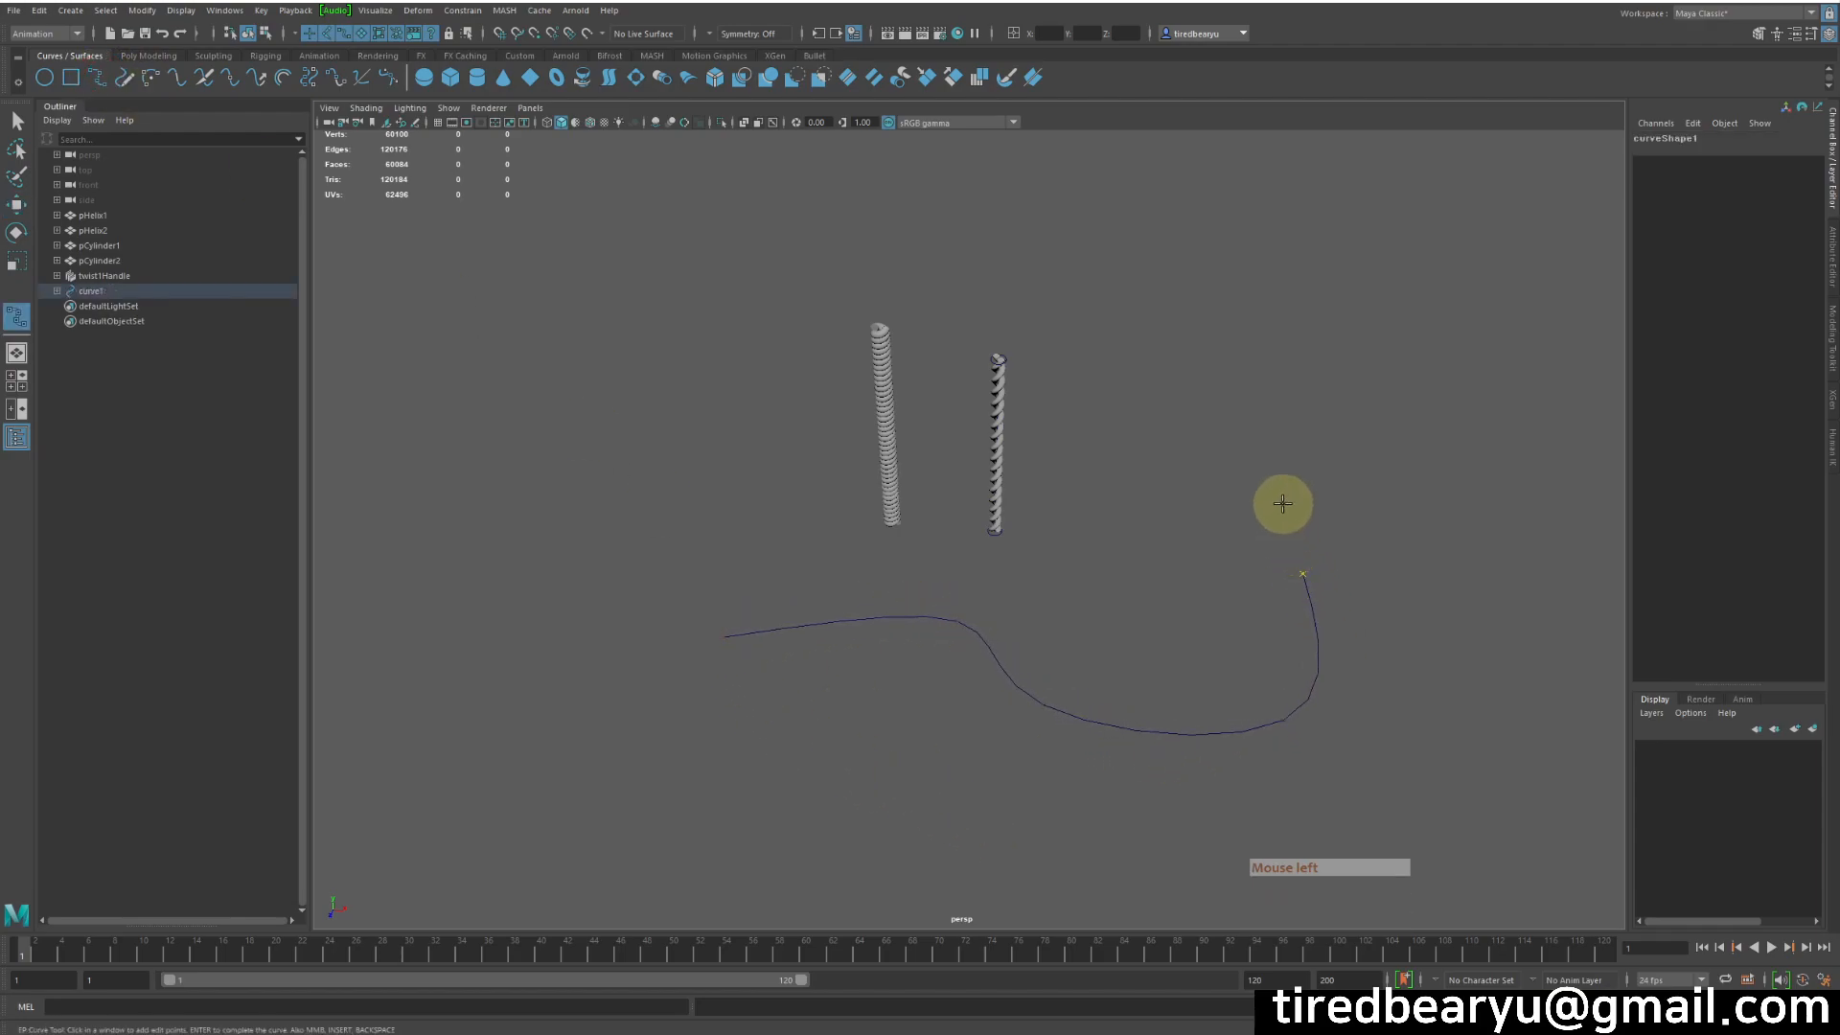
key("Return")
key("w")
- Finish the S-shaped curve, clear its selection and select both helices of the helix rope
left_click_drag(1290, 608, 1297, 501, "alt")
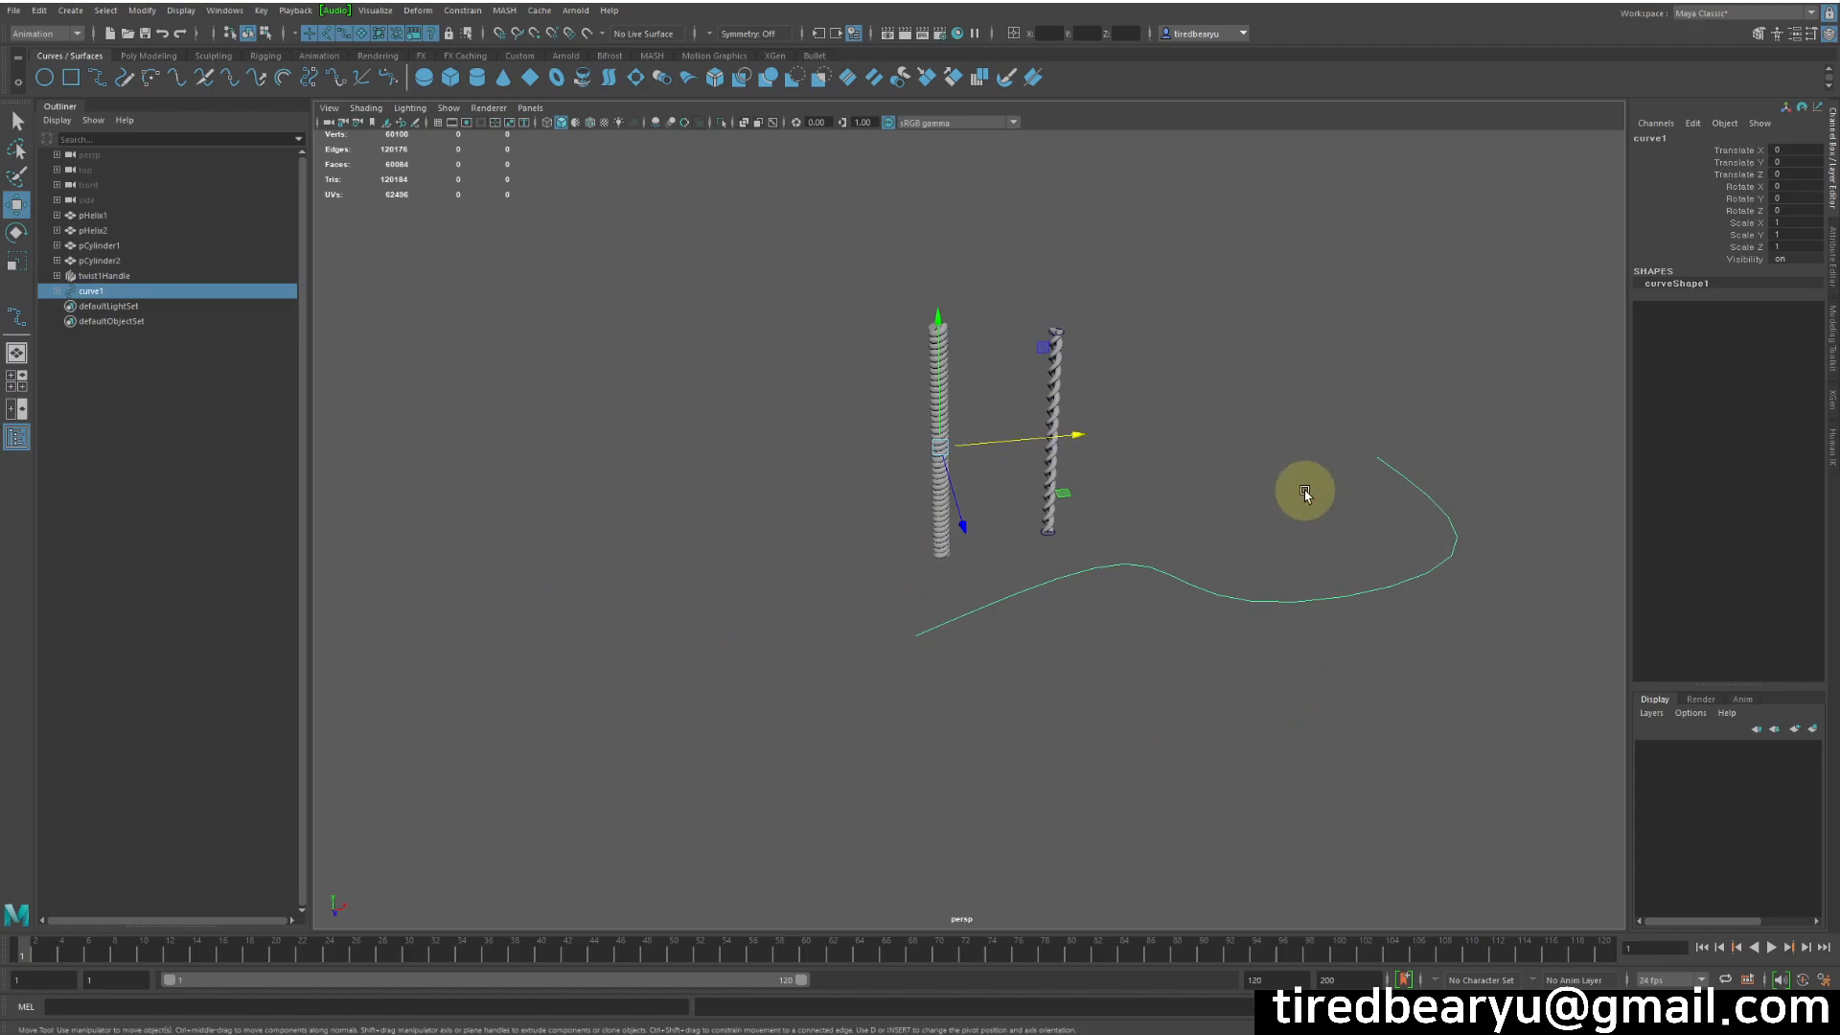
left_click_drag(1314, 444, 1313, 462, "alt")
left_click(1313, 457)
left_click_drag(808, 279, 944, 458)
left_click_drag(1031, 545, 986, 444, "alt")
right_click_drag(986, 444, 1285, 485, "alt")
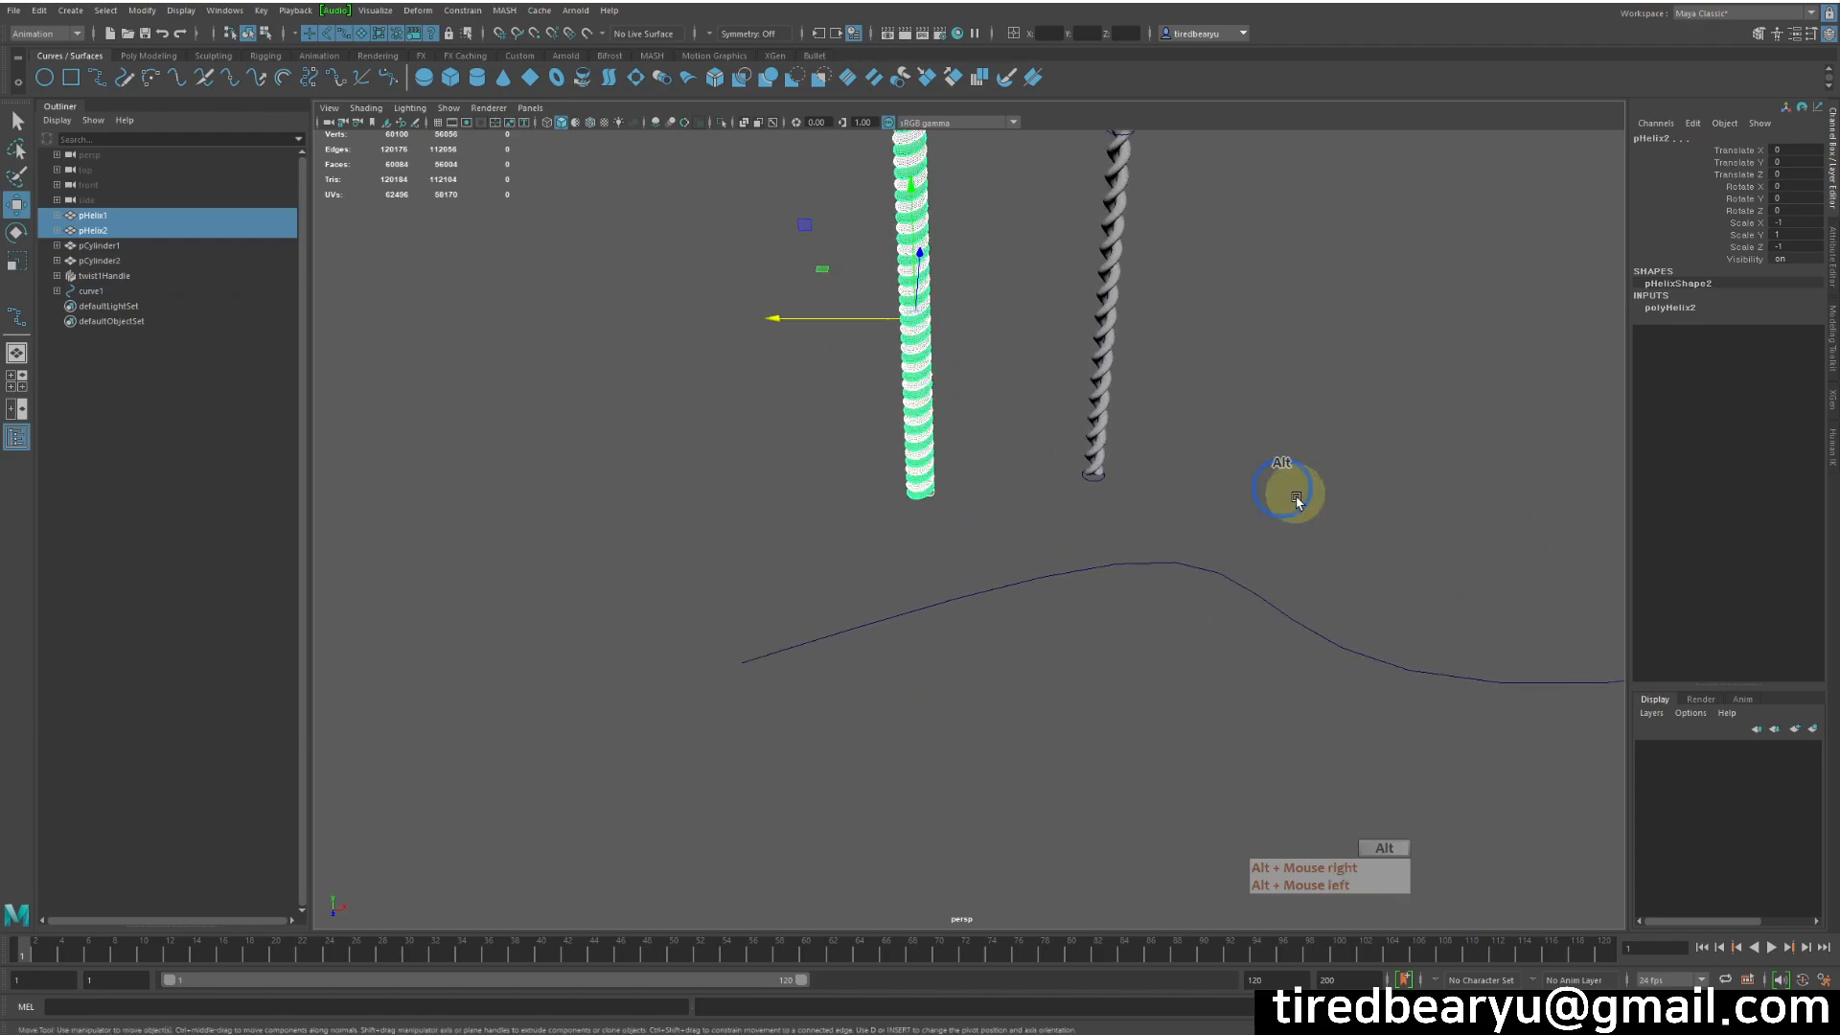
right_click_drag(1191, 546, 1008, 476, "alt")
mouse_move(1008, 477)
left_mouse_down("alt")
mouse_move(969, 517)
mouse_move(987, 496)
left_mouse_up("alt")
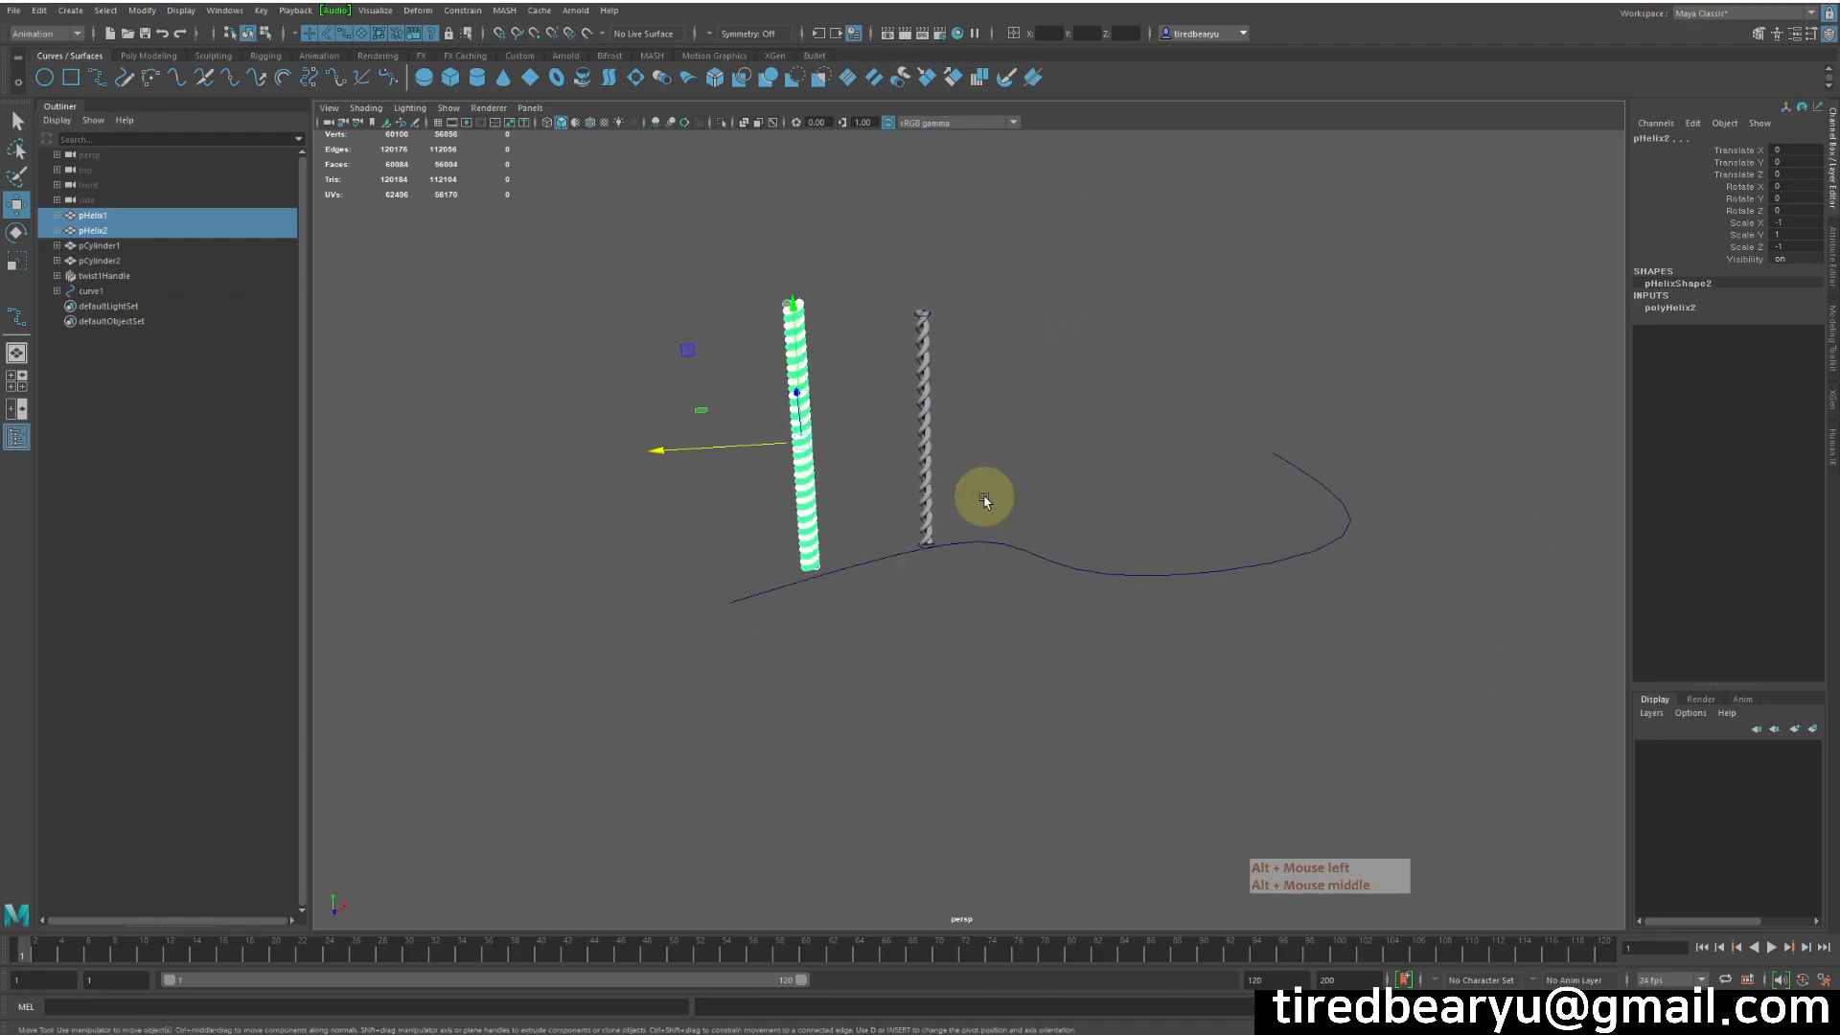
- Switch to the Modeling menu set and combine the two selected helices into one mesh
left_click(181, 11)
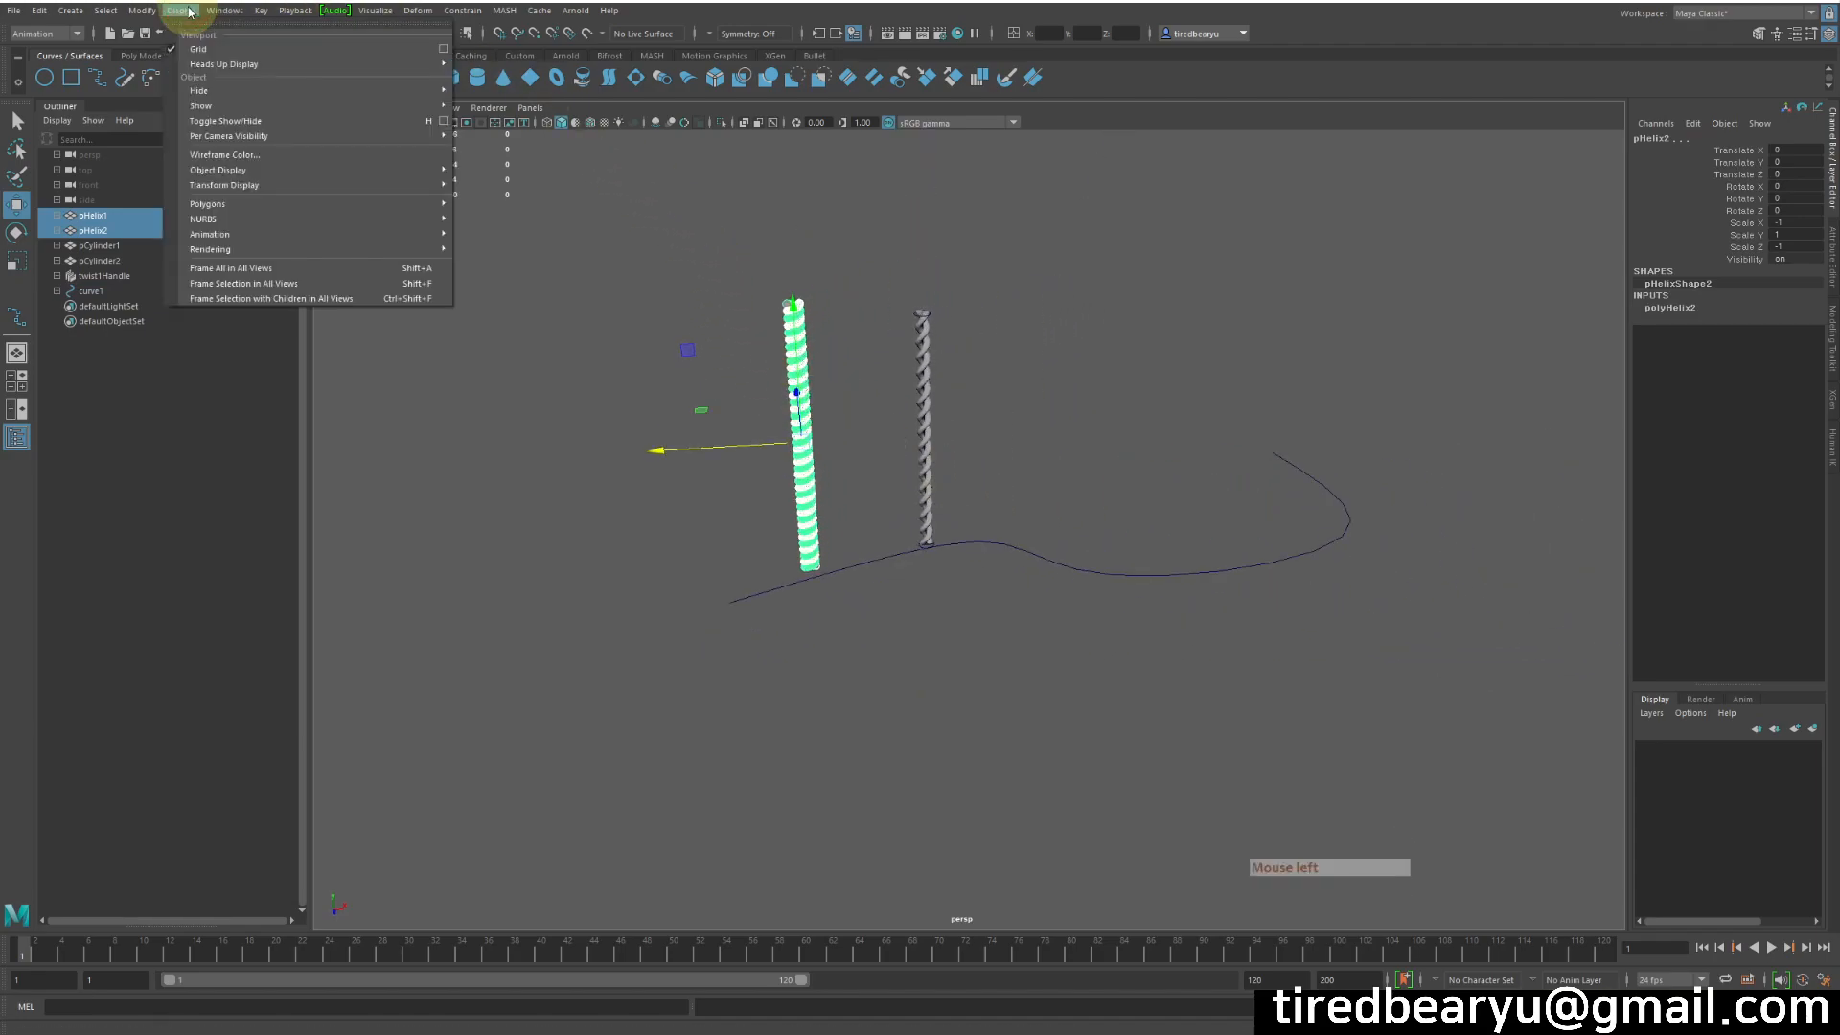
mouse_move(149, 17)
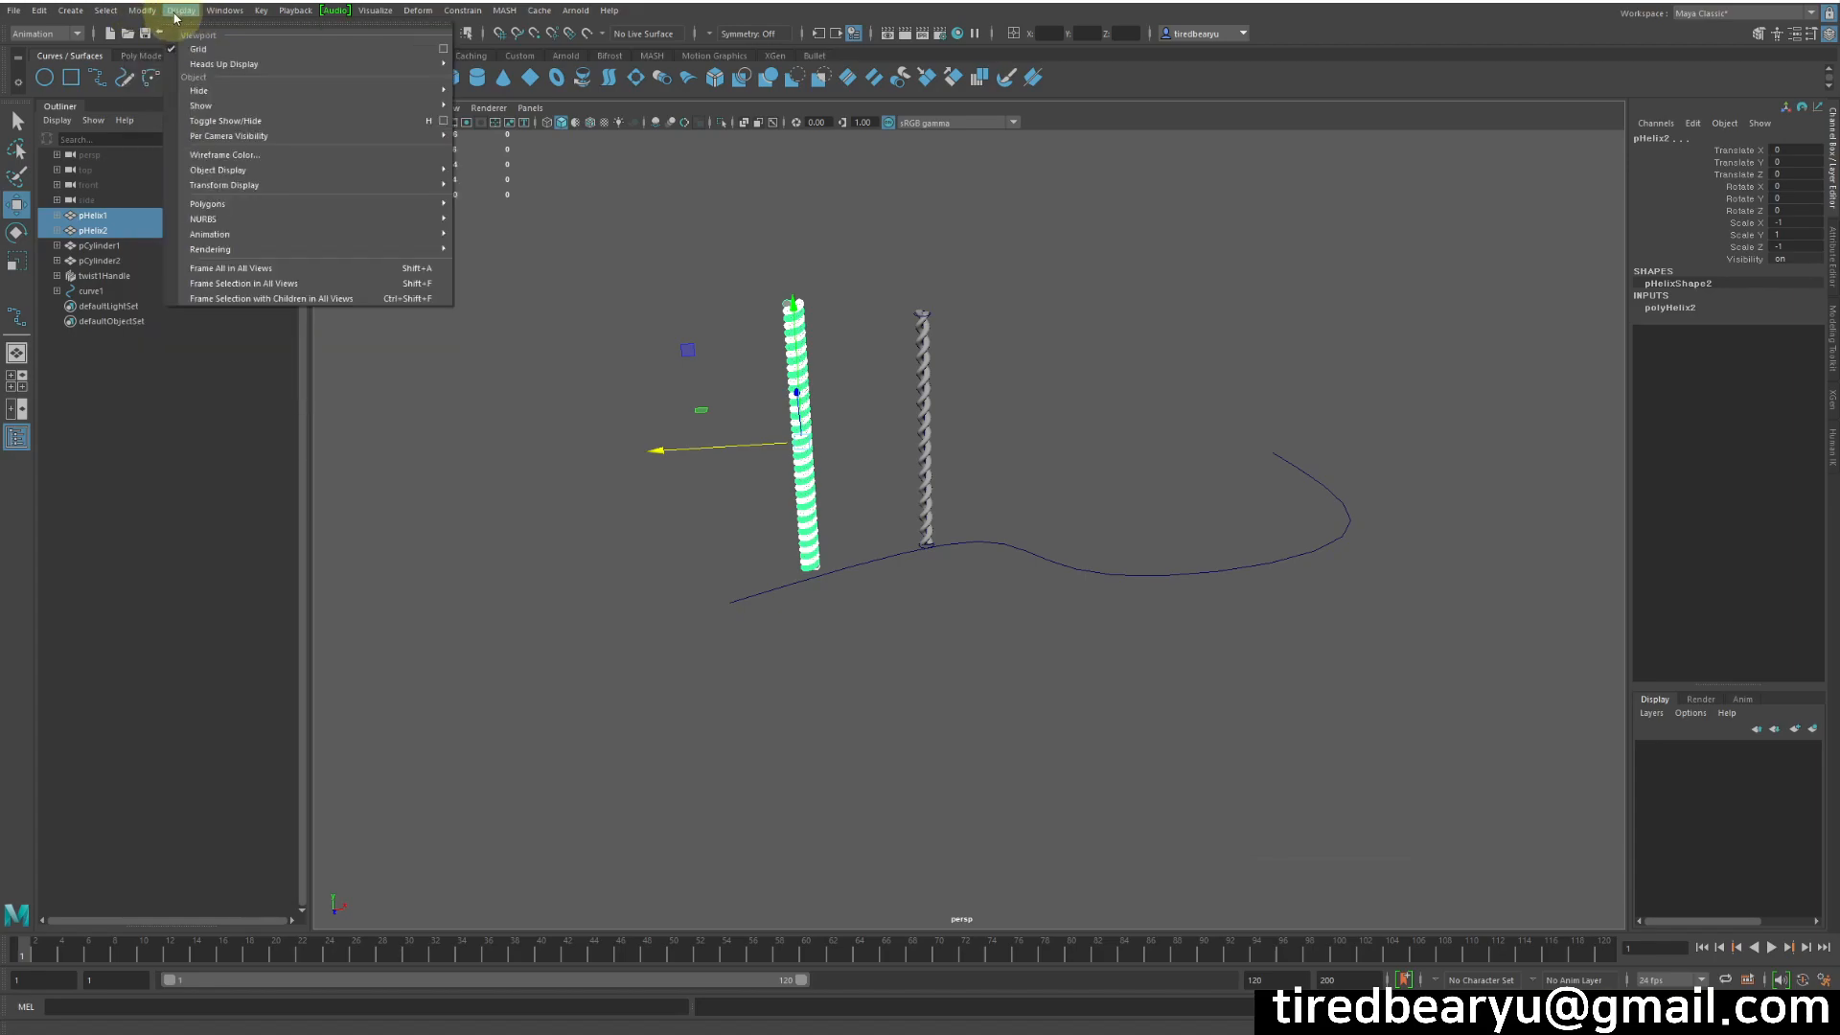
mouse_move(940, 226)
left_mouse_down("alt")
mouse_move(956, 274)
mouse_move(1043, 292)
mouse_move(904, 234)
left_mouse_up("alt")
left_click(42, 36)
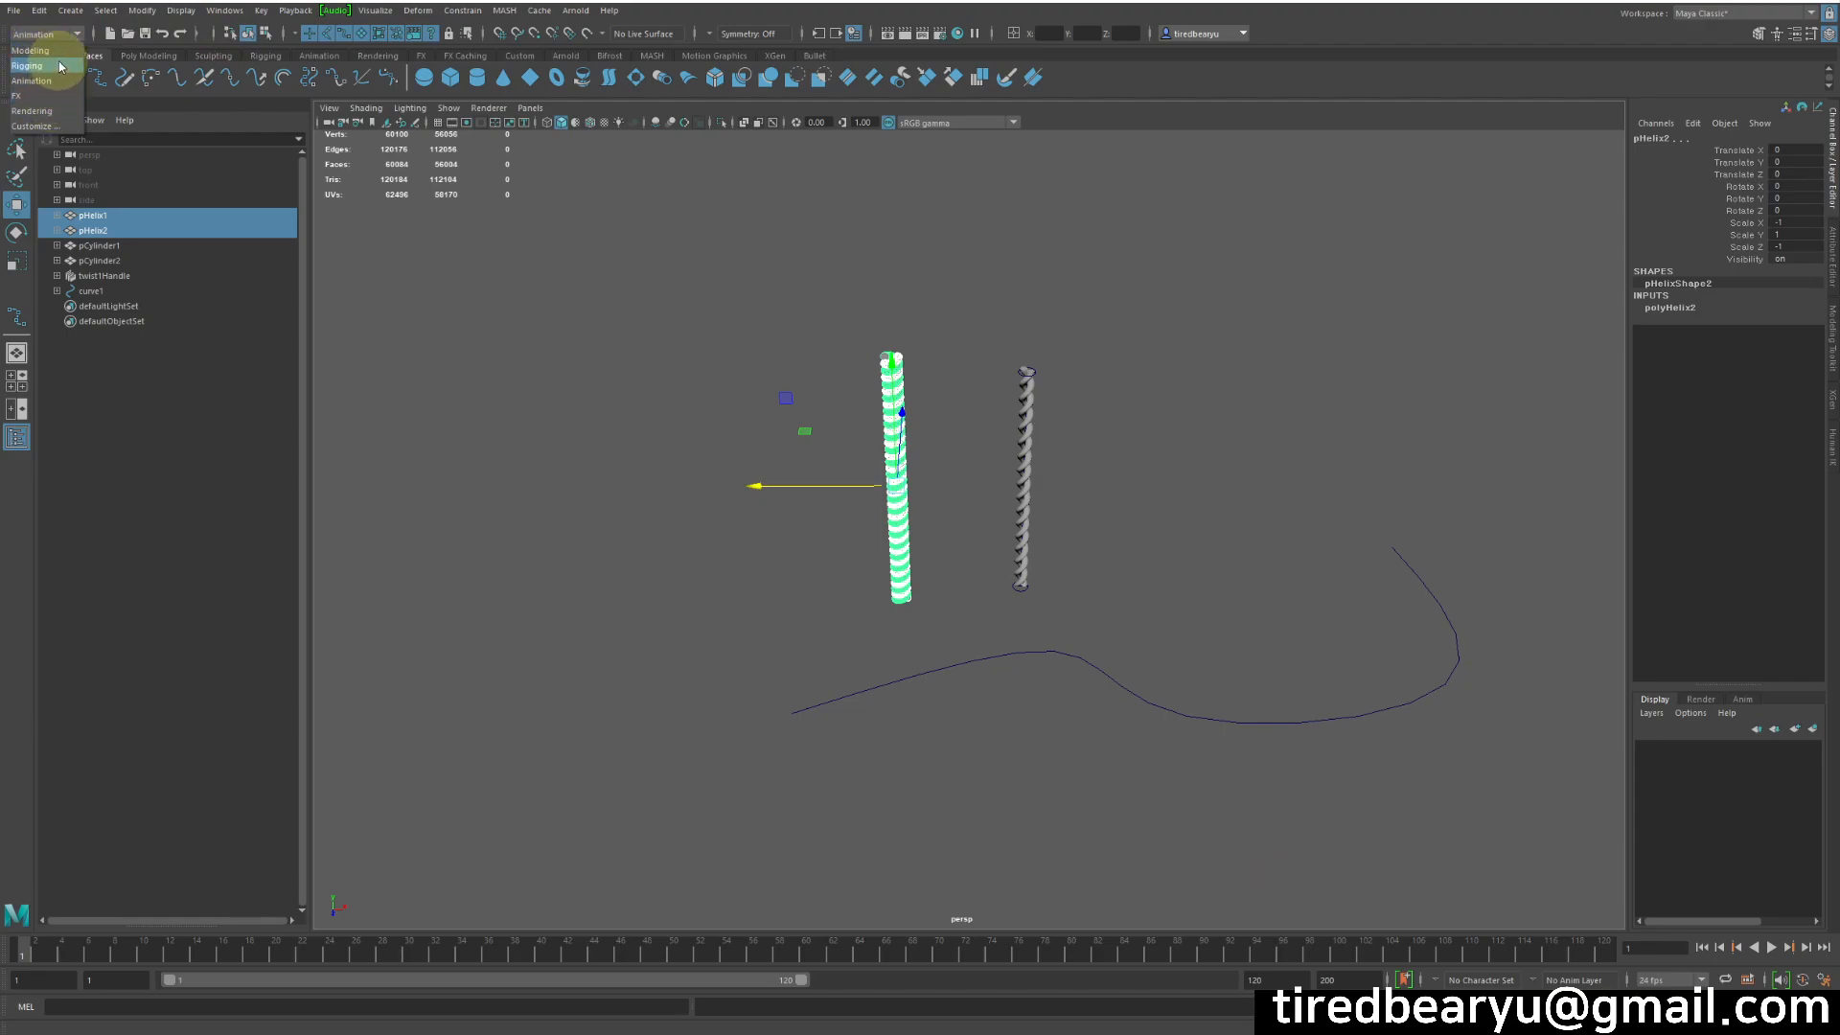
left_click(30, 51)
left_click(266, 16)
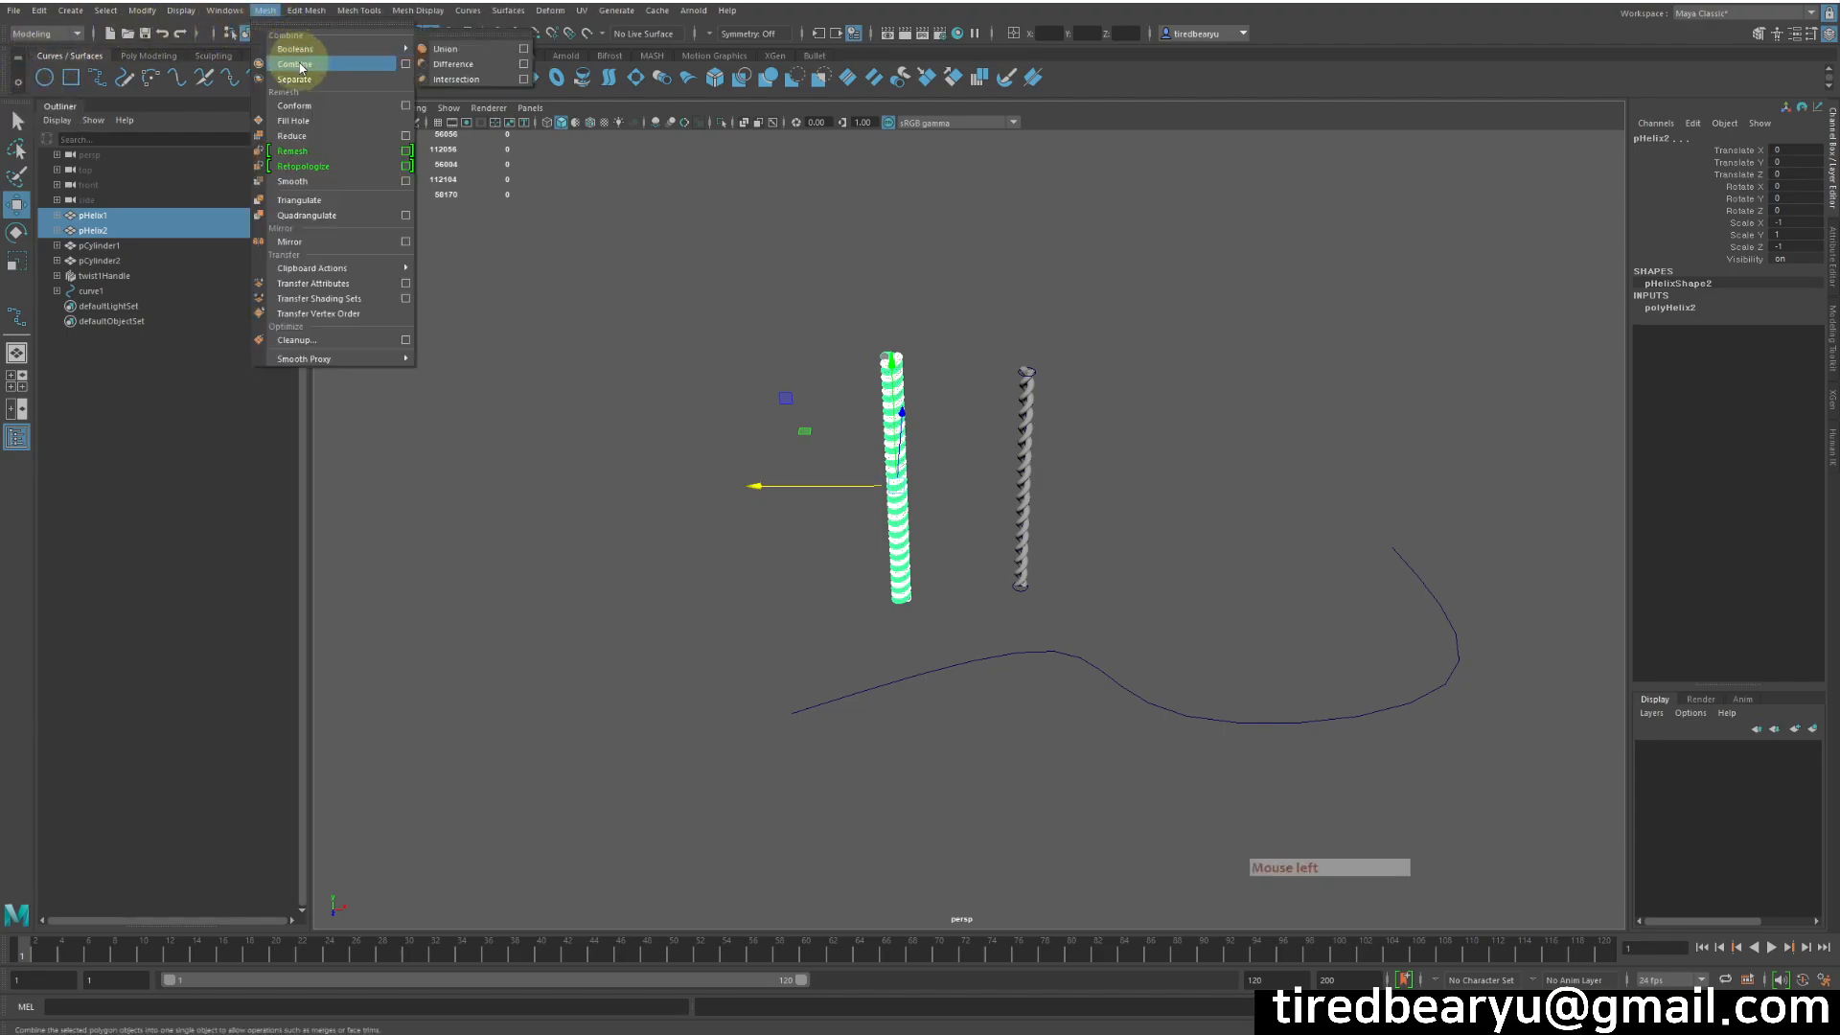
left_click(340, 69)
left_click_drag(1380, 480, 1478, 490, "alt")
- Attach the combined helix rope to the S-shaped curve as a motion path and scrub the animation back to frame 1
left_click_drag(1335, 551, 1391, 723, "shift")
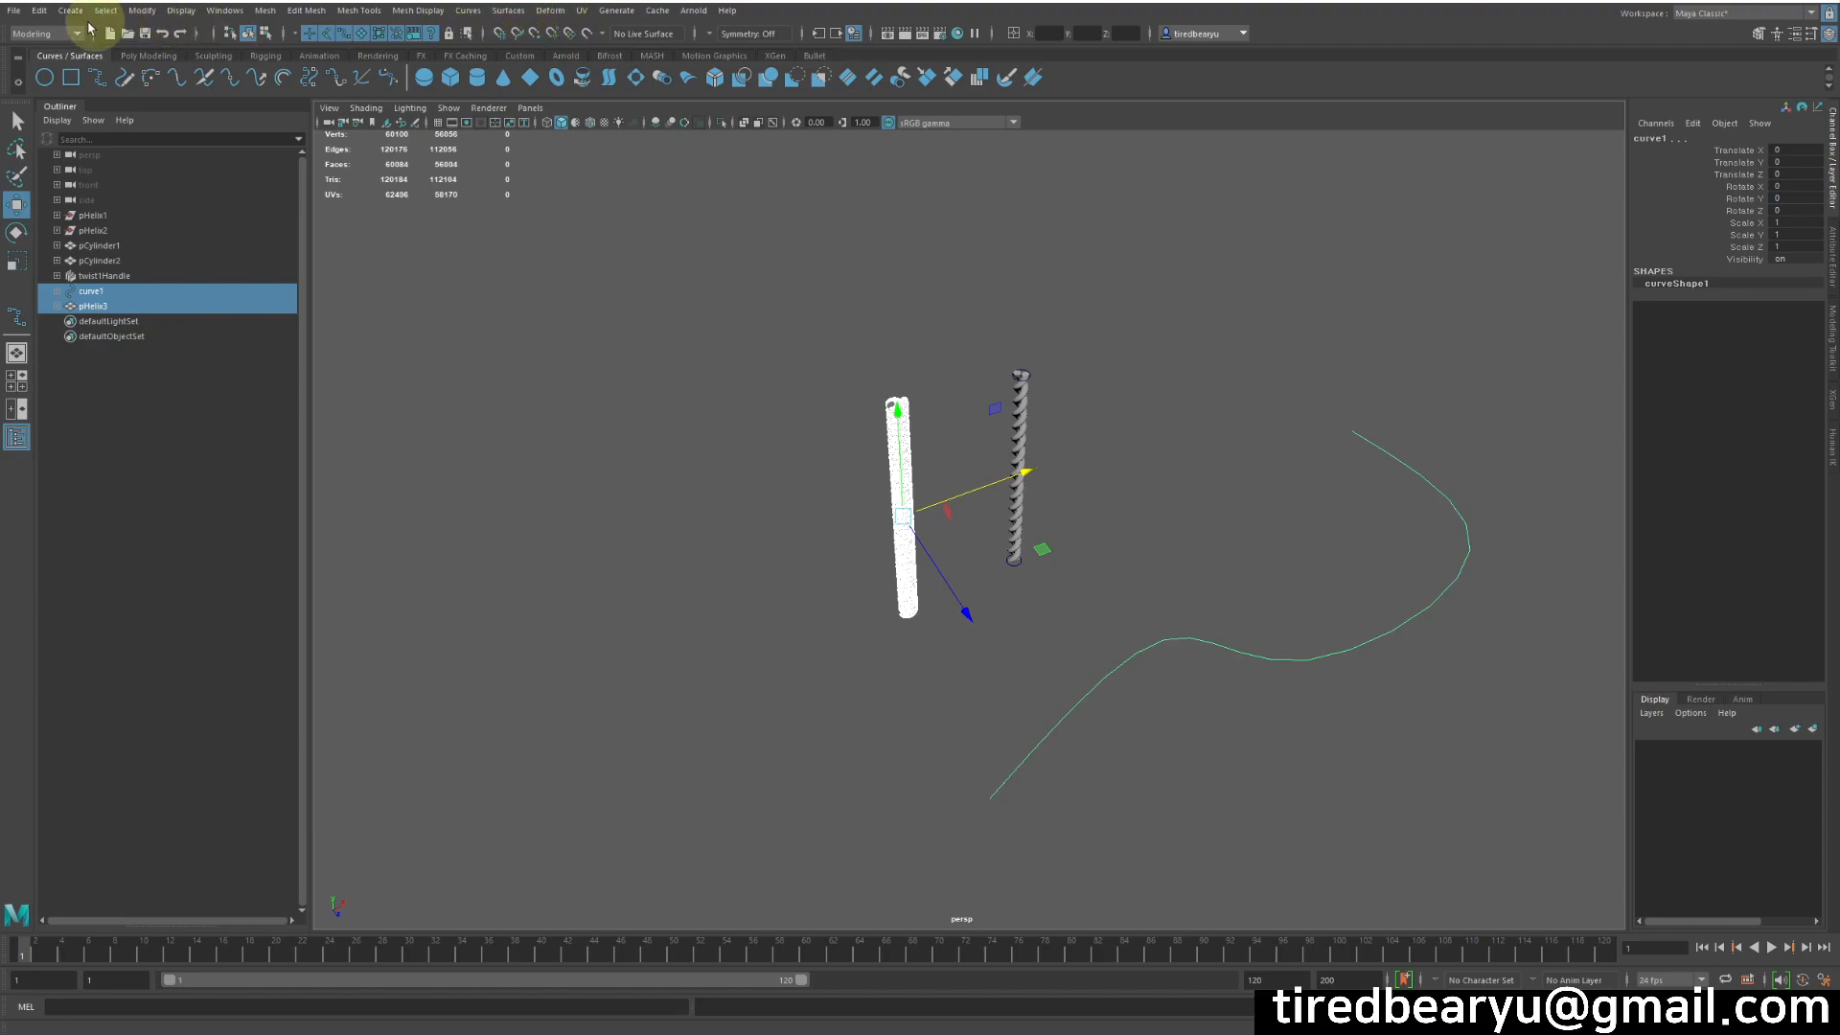
left_click(45, 34)
left_click(37, 82)
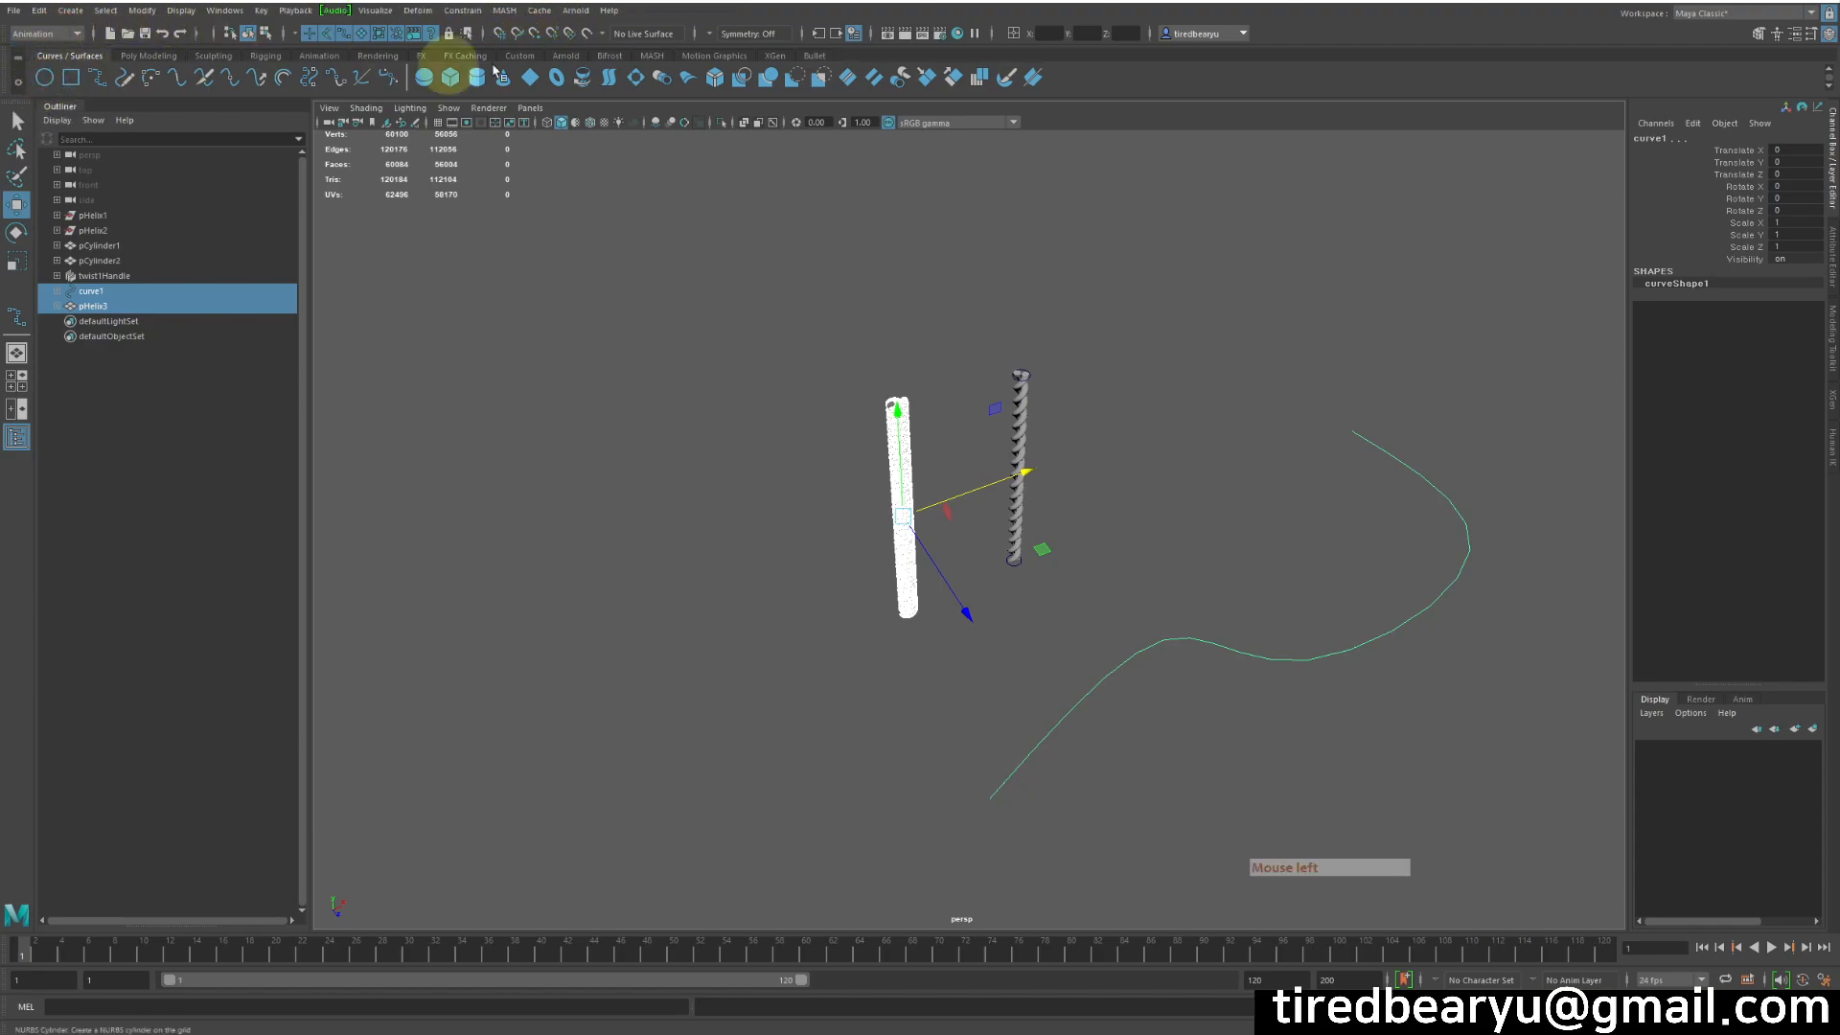
left_click(463, 10)
mouse_move(508, 158)
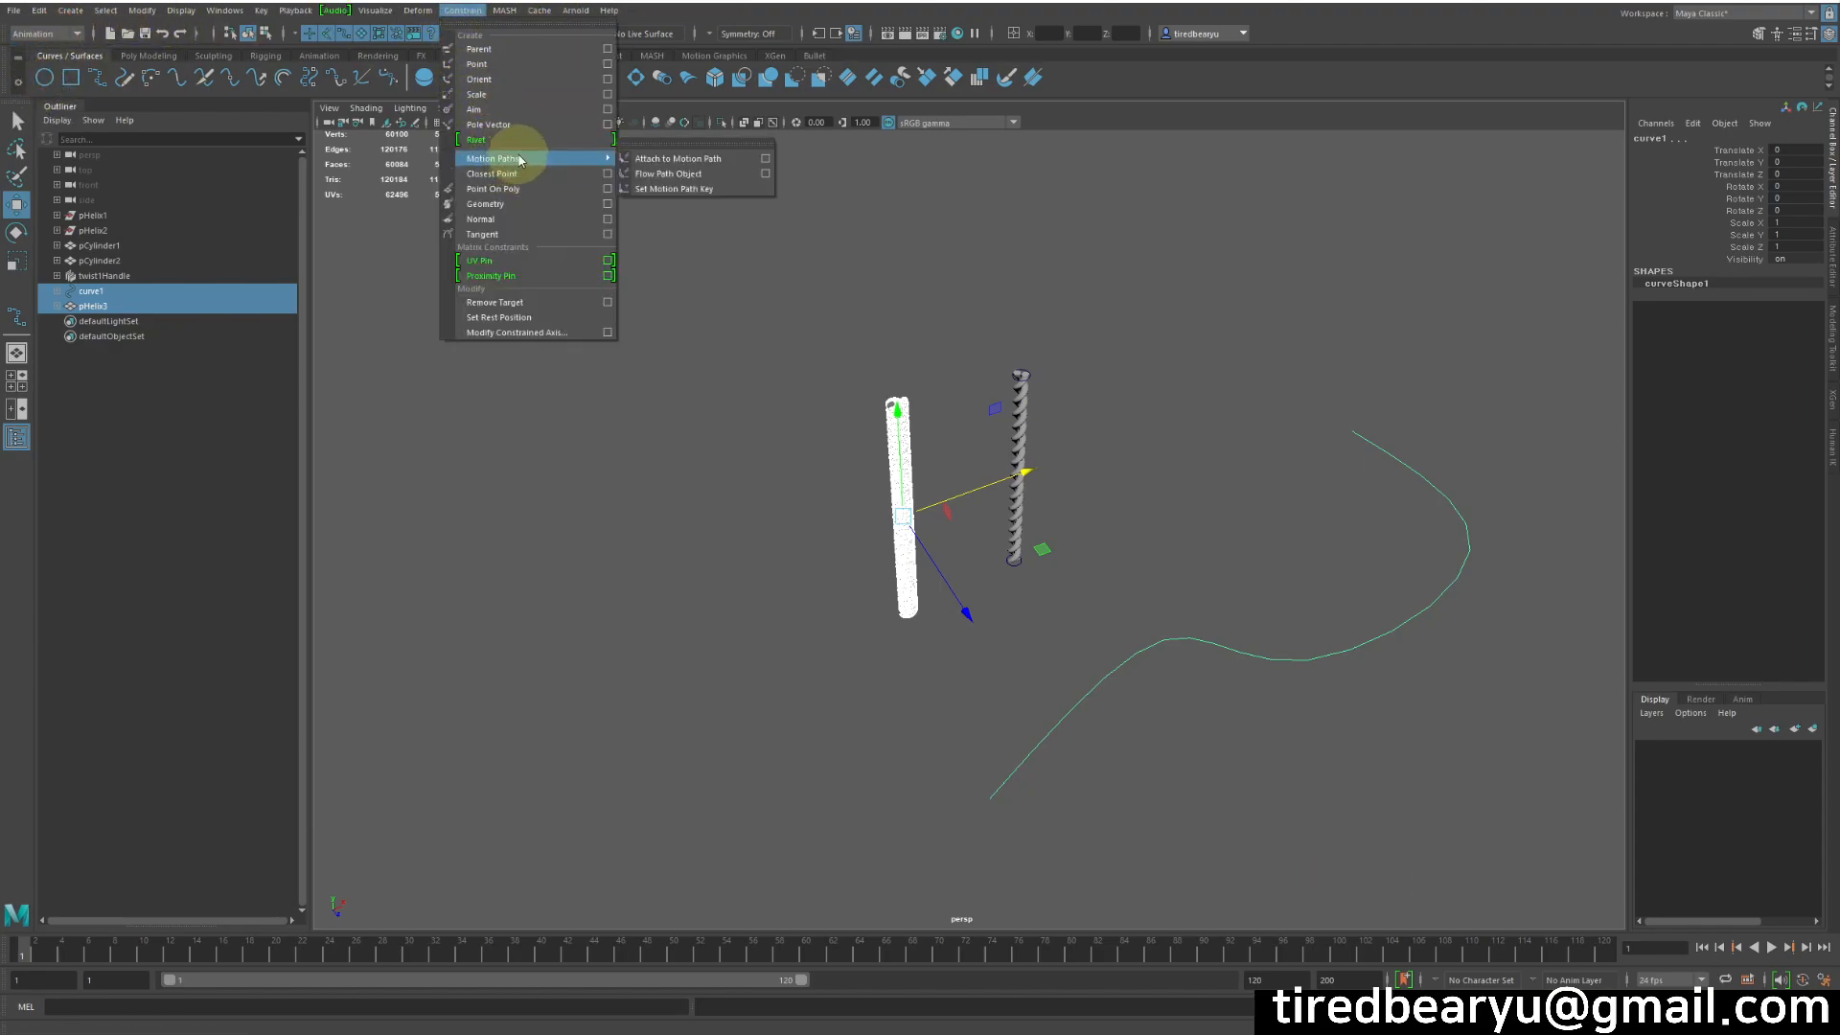
left_click(711, 161)
left_click_drag(1130, 518, 871, 419, "alt")
left_click_drag(239, 952, 24, 738)
left_click_drag(1185, 335, 1193, 429, "alt")
middle_click_drag(901, 471, 955, 425, "alt")
- Set the rope's motion path to front axis Y and up axis Z in its attributes
left_click_drag(715, 373, 857, 469)
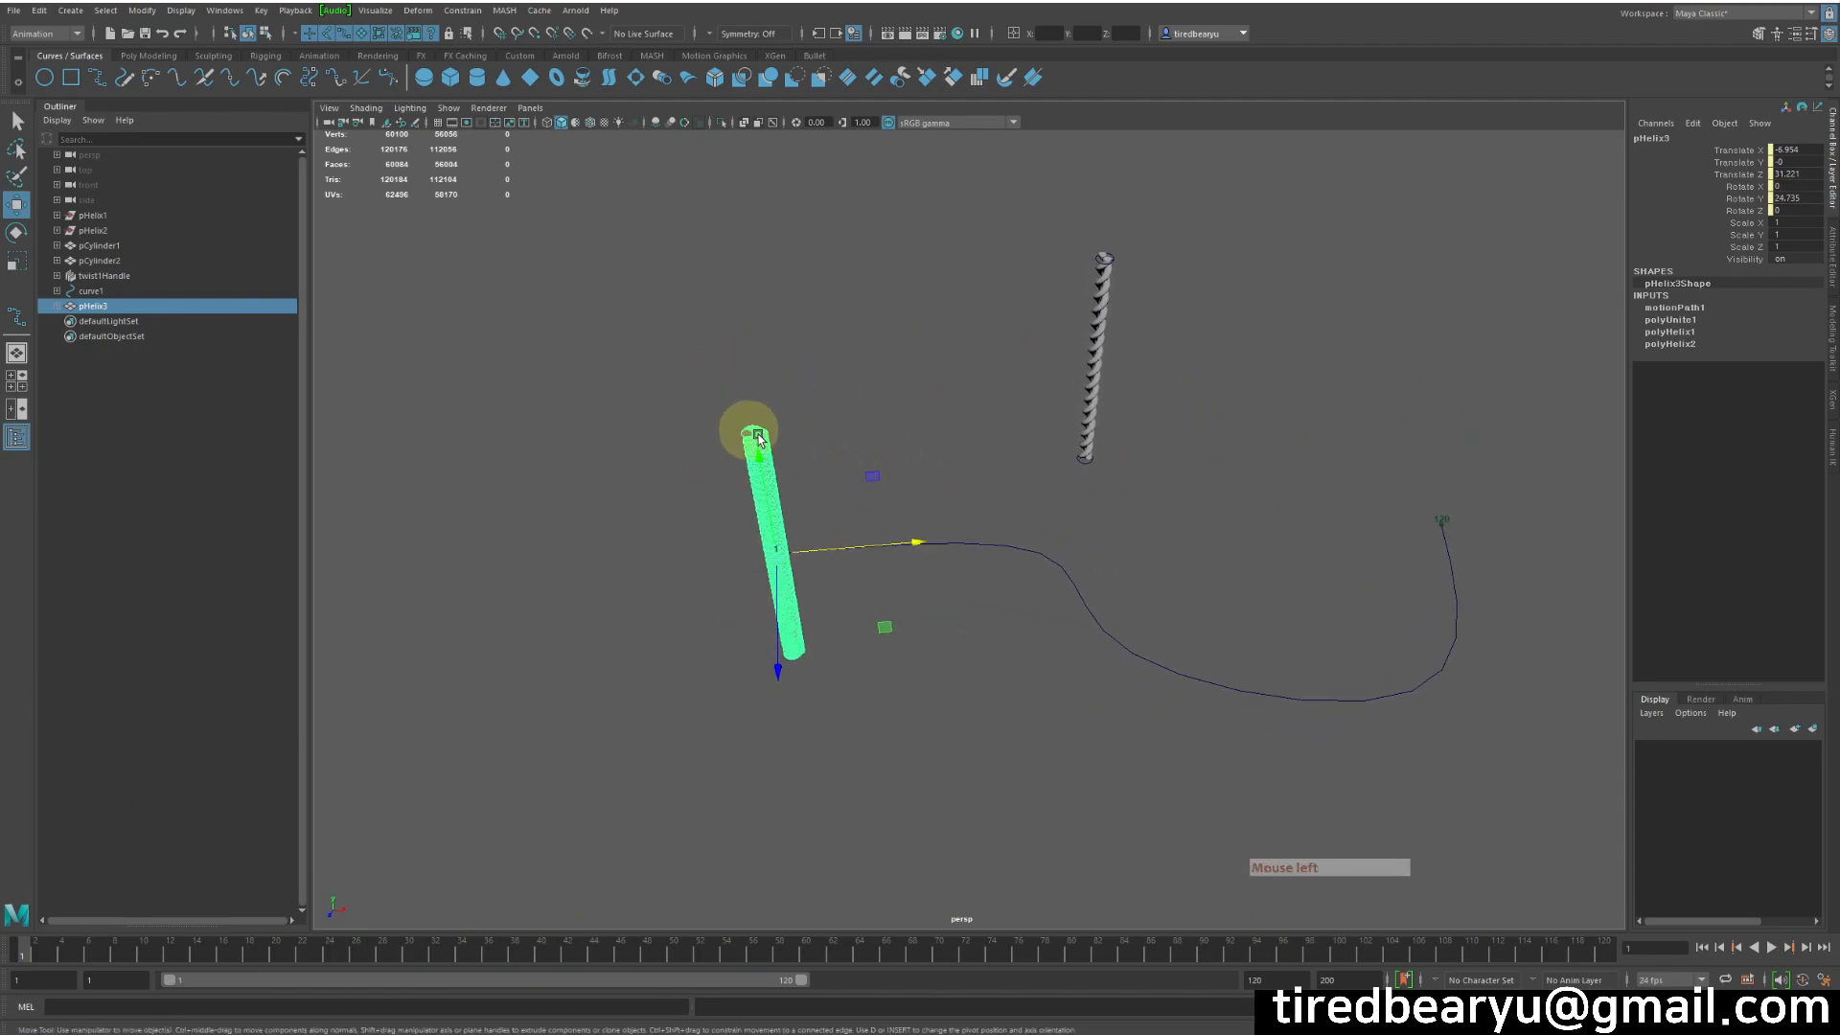
key("ctrl+a")
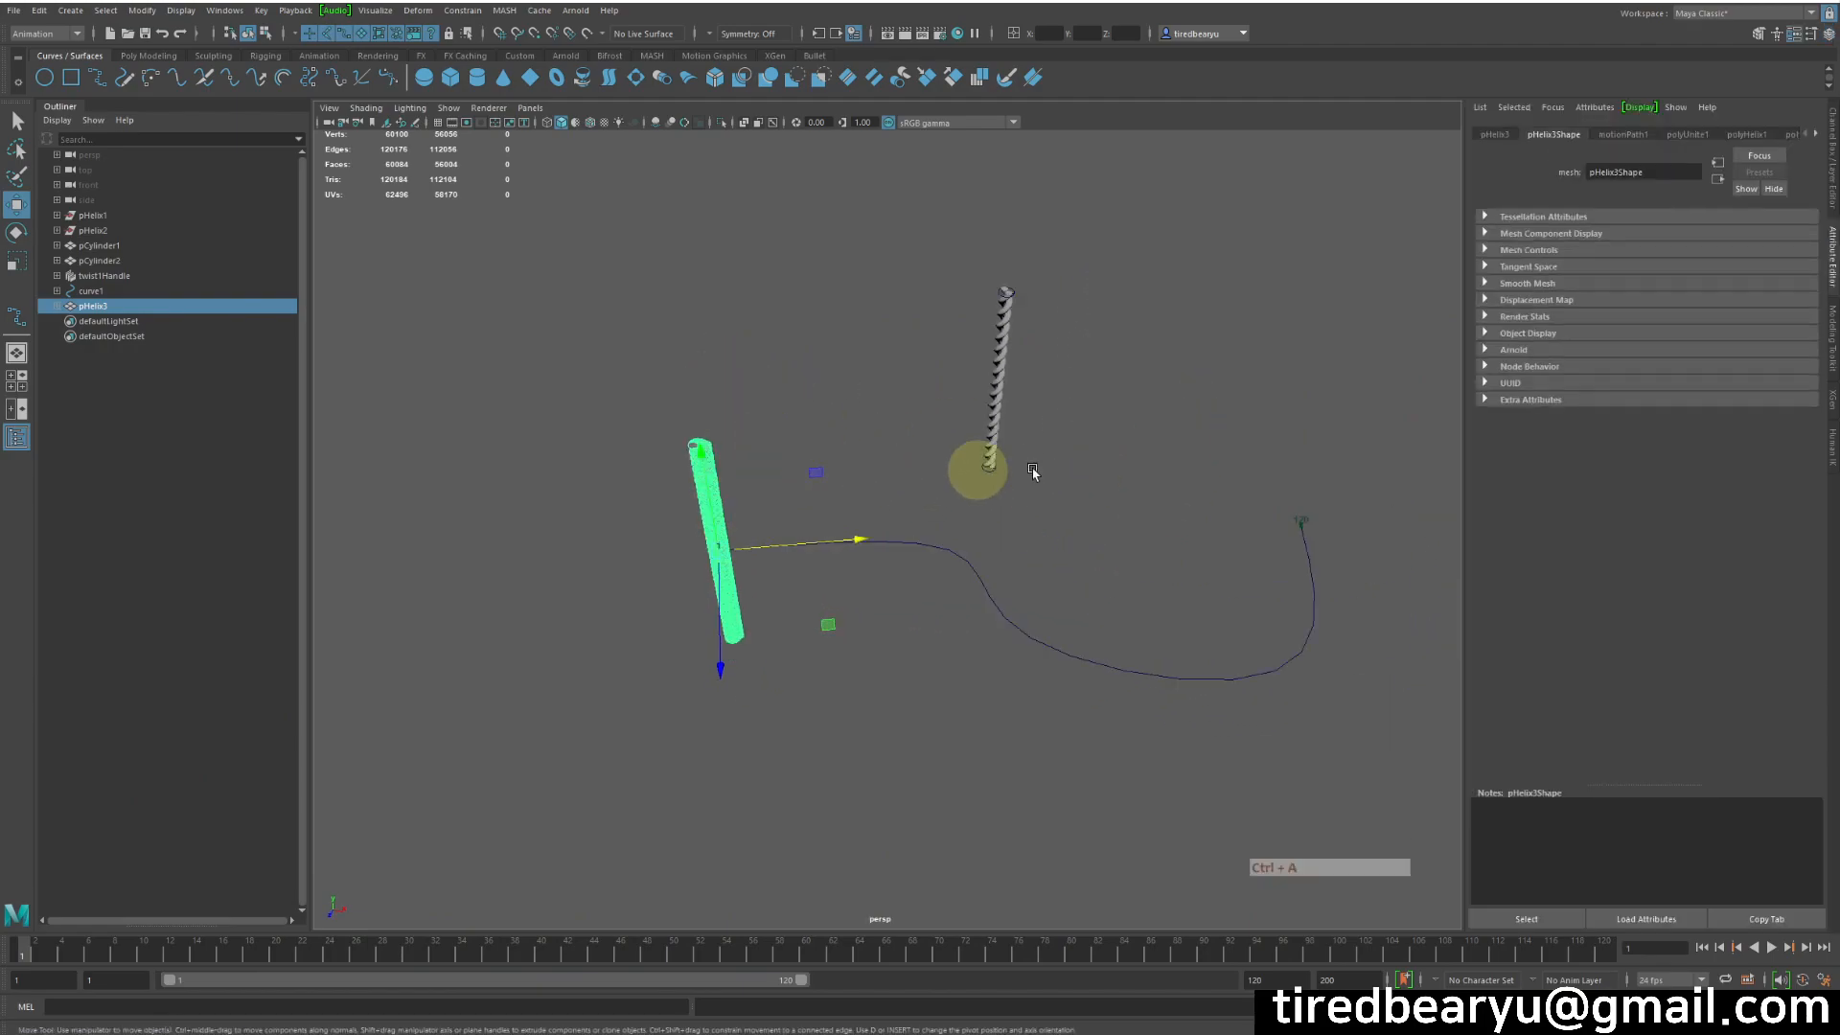
left_click(1629, 134)
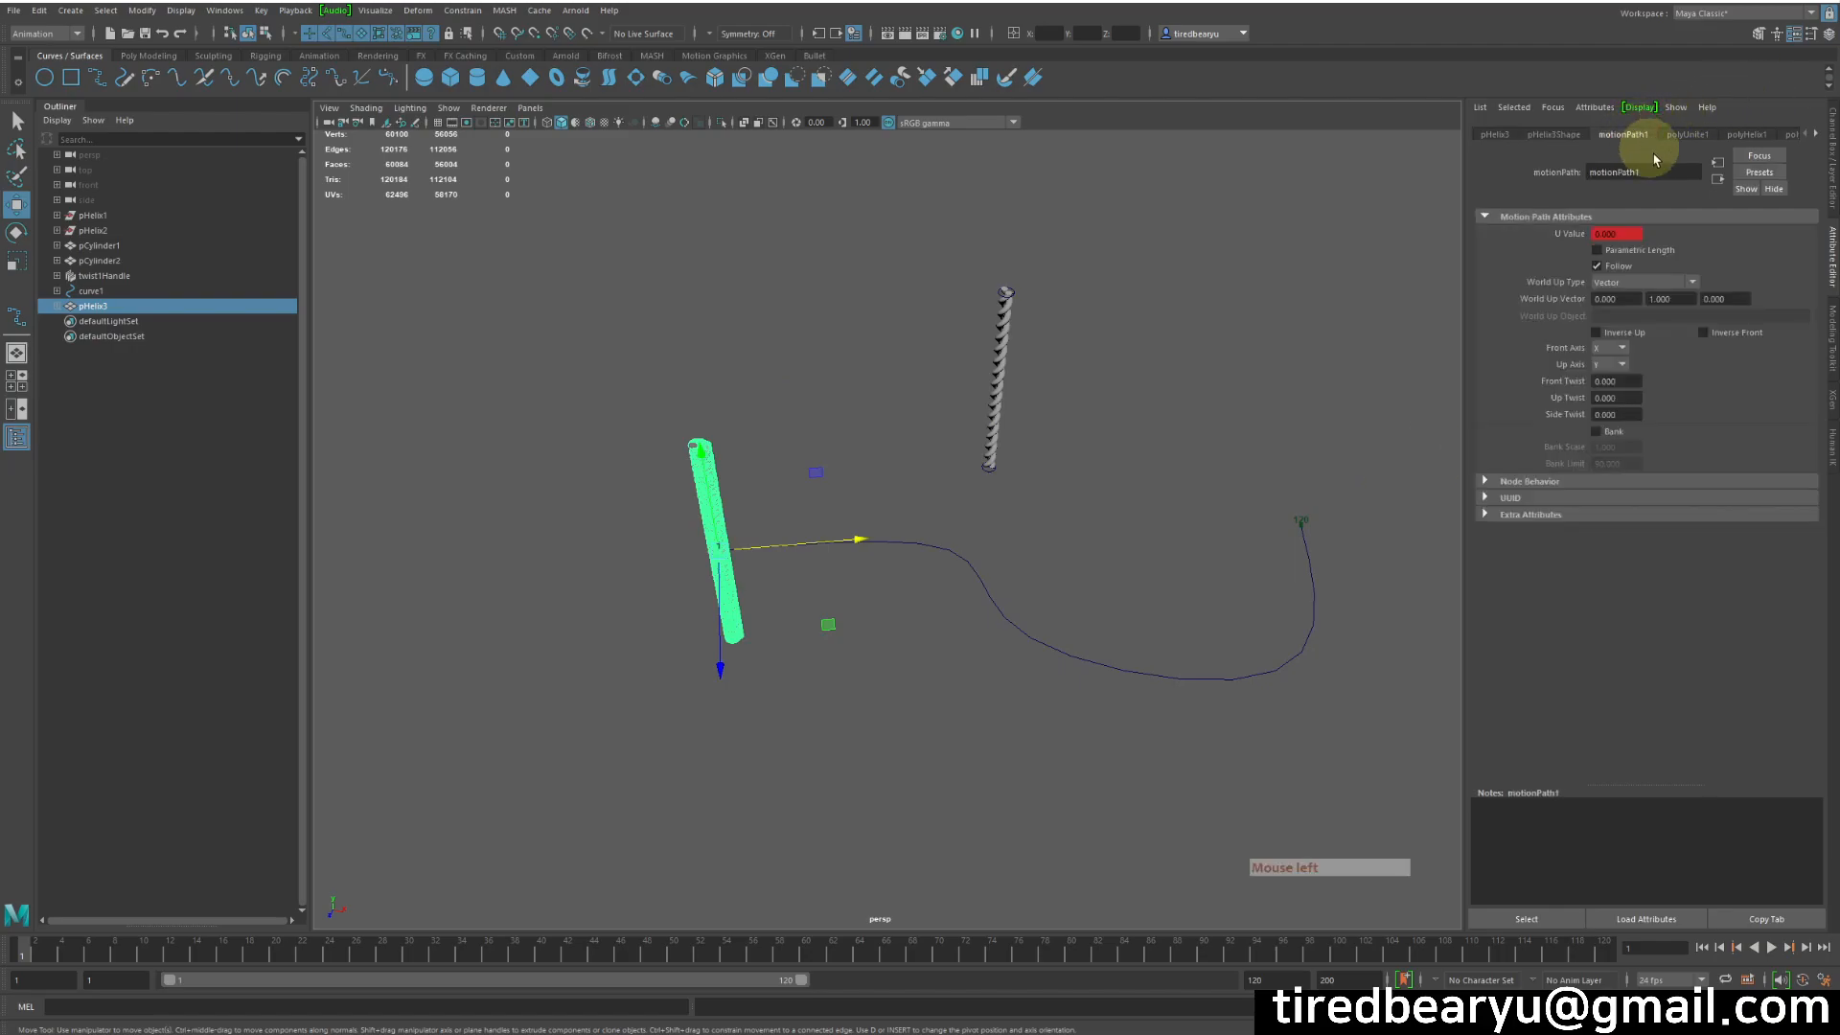
left_click(1614, 355)
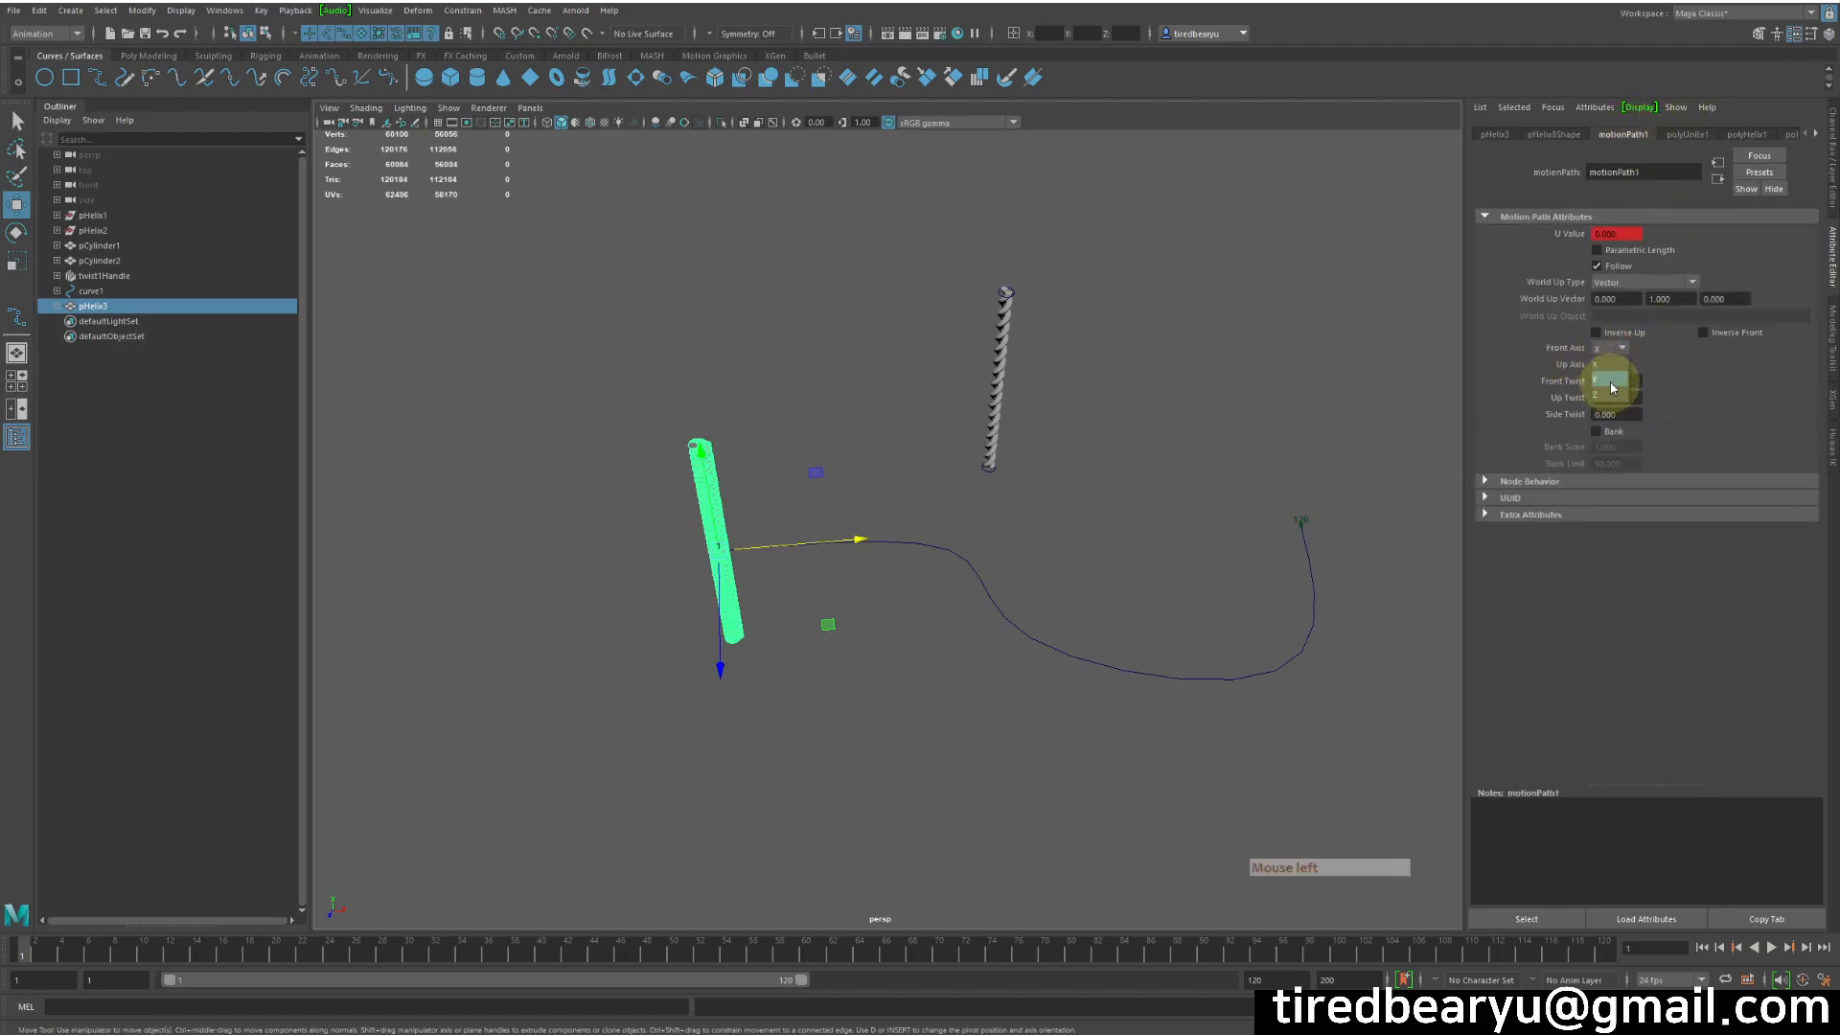
left_click(1612, 385)
middle_click_drag(1077, 501, 1250, 429, "alt")
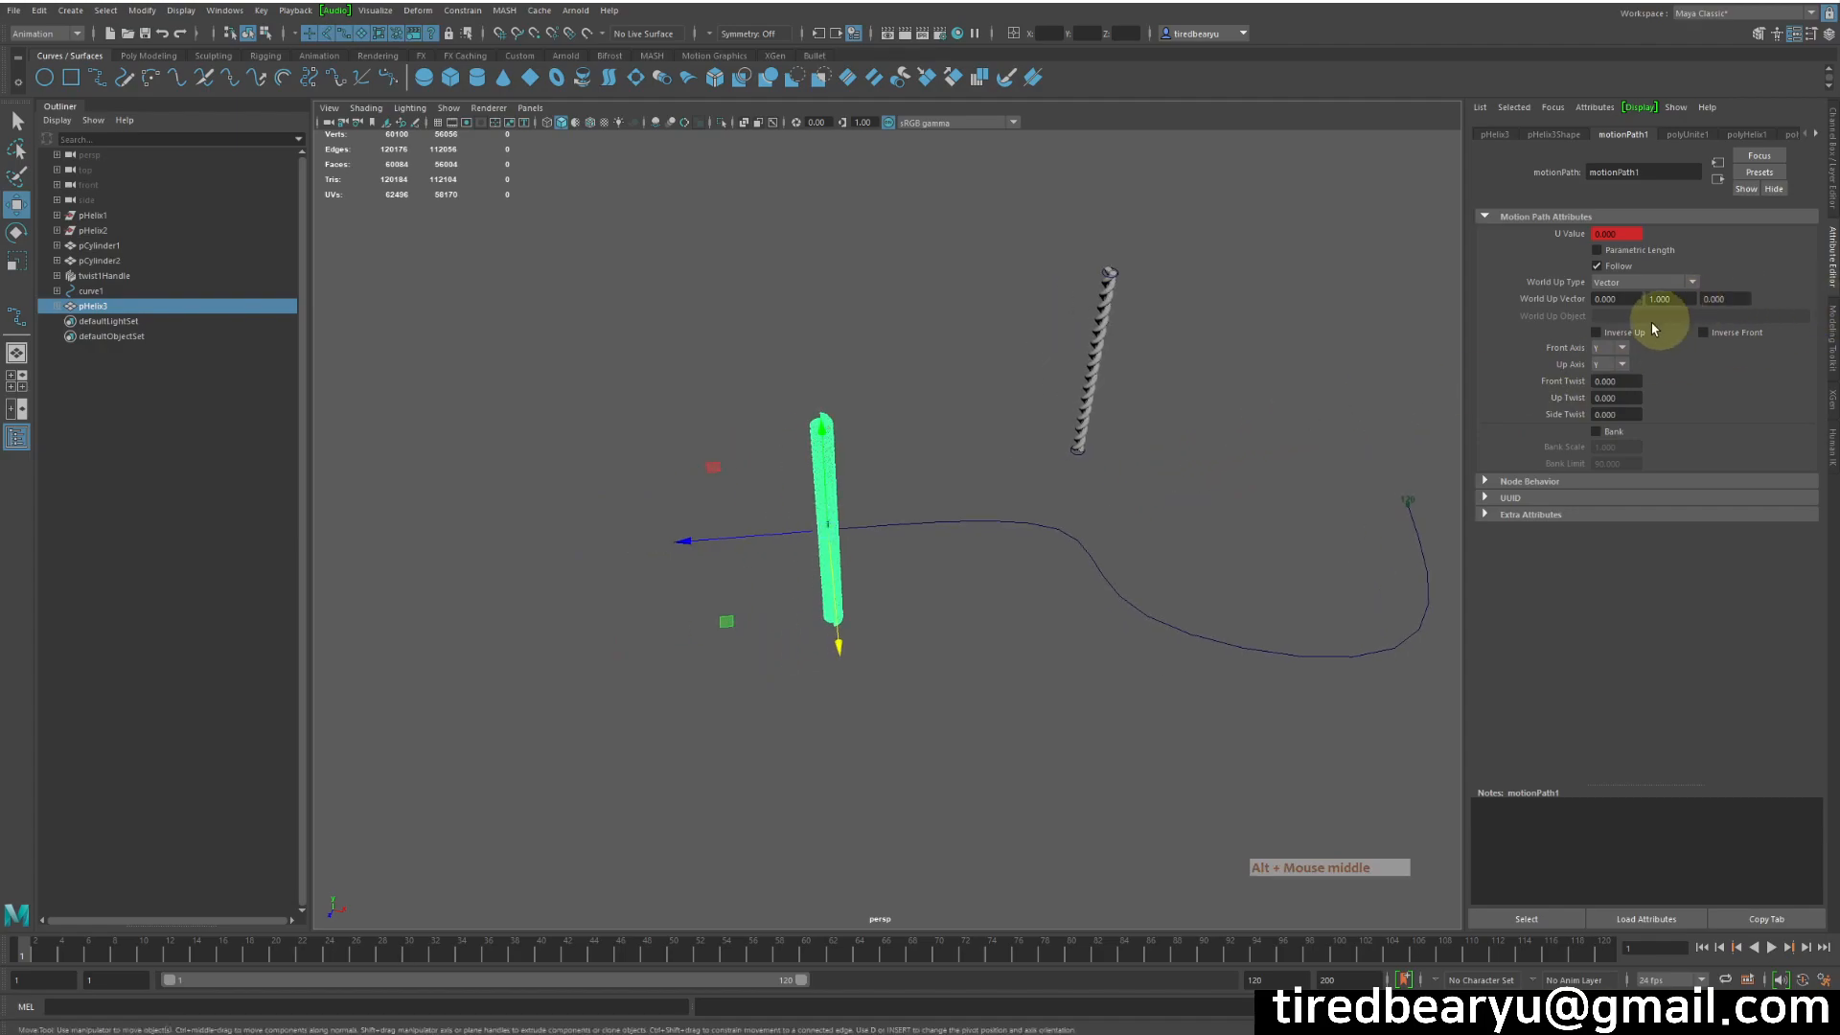
left_click(1610, 396)
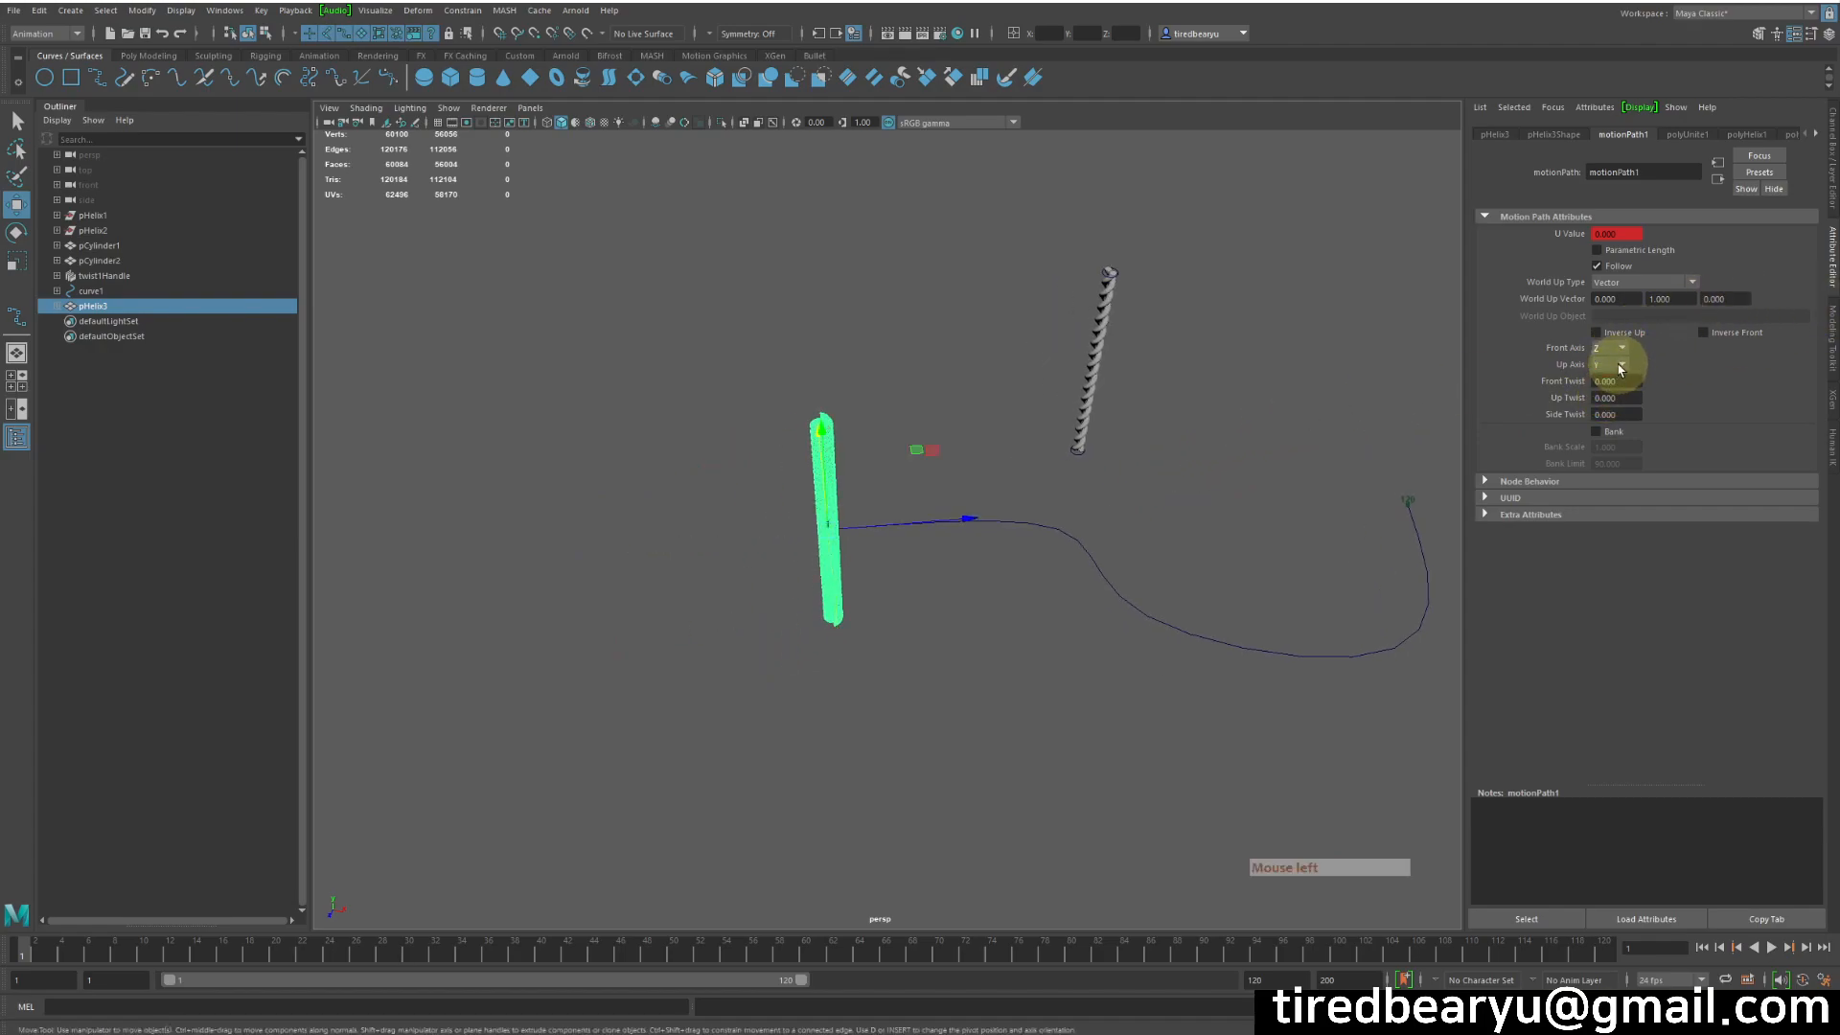
left_click(1614, 412)
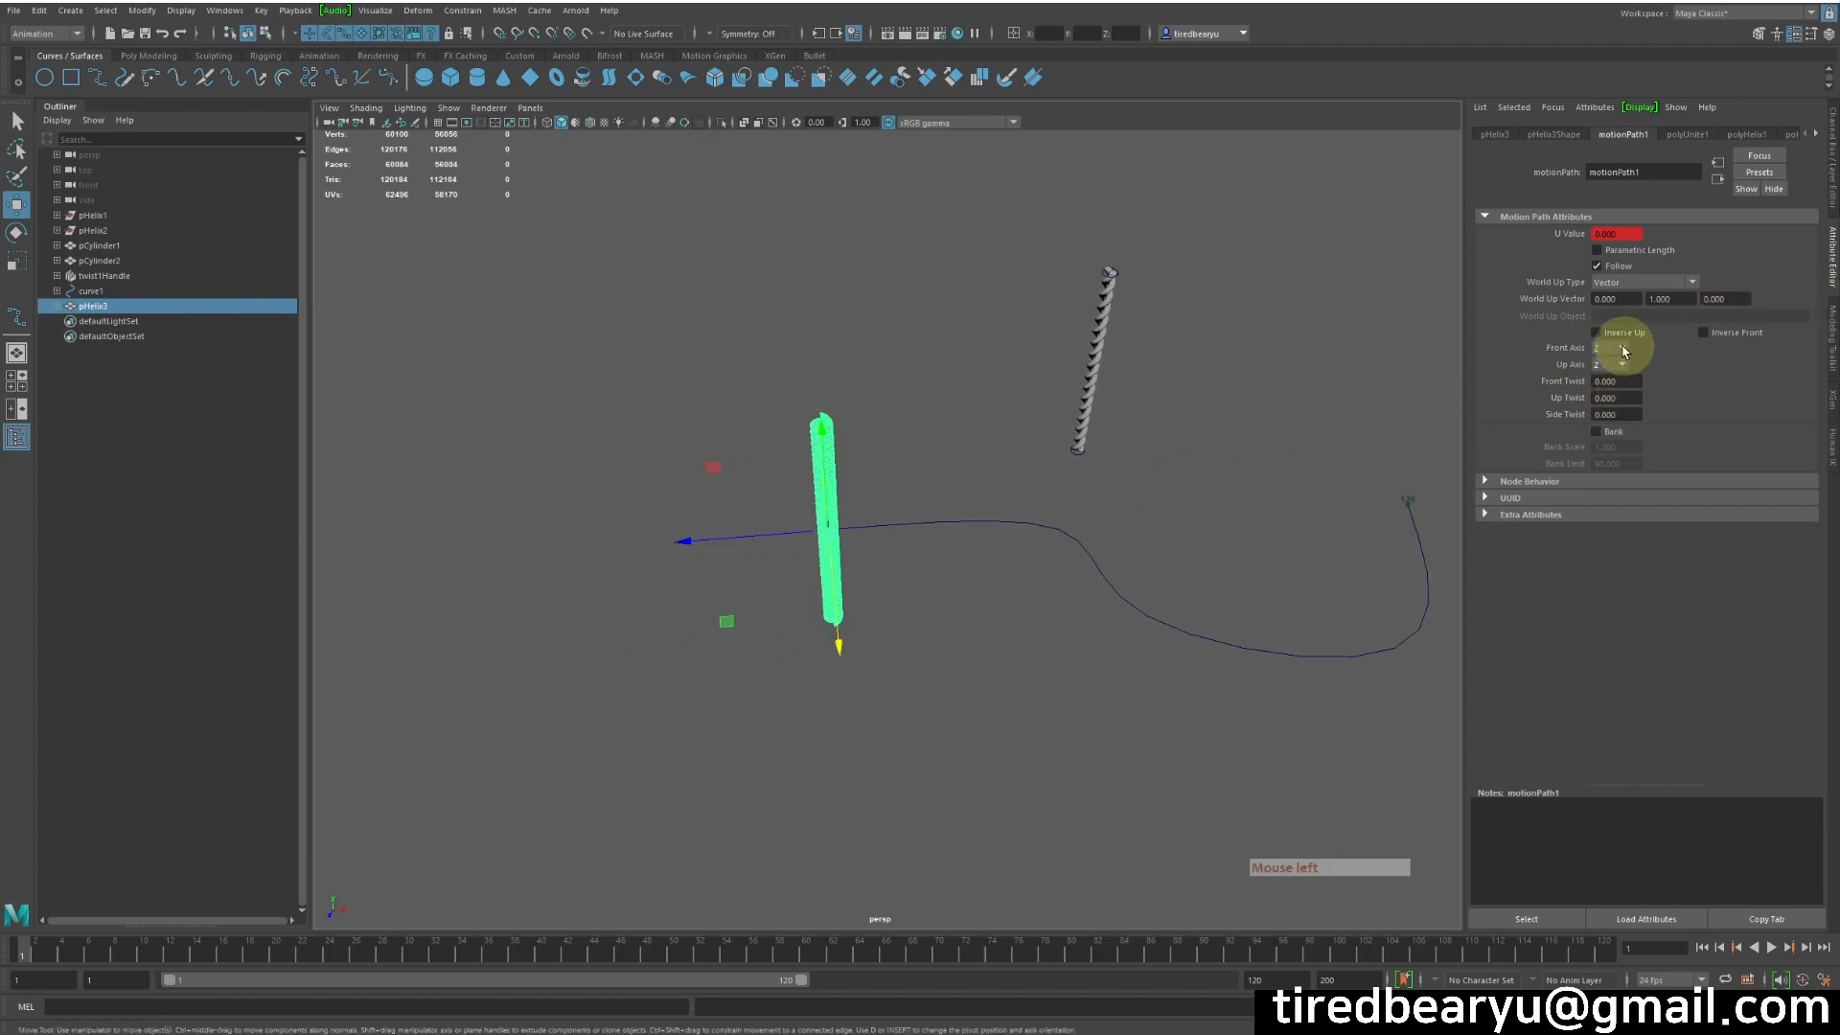
left_click(1620, 347)
left_click(1613, 381)
- Clear the selection and scrub to frame 21 to check how the rope travels along the curve
left_click_drag(1202, 511, 1229, 614, "alt")
middle_click_drag(1360, 395, 1280, 364, "alt")
mouse_move(994, 652)
left_mouse_down("alt")
mouse_move(949, 656)
mouse_move(999, 668)
left_mouse_up("alt")
left_click(1089, 664)
middle_click_drag(1001, 683, 952, 584, "alt")
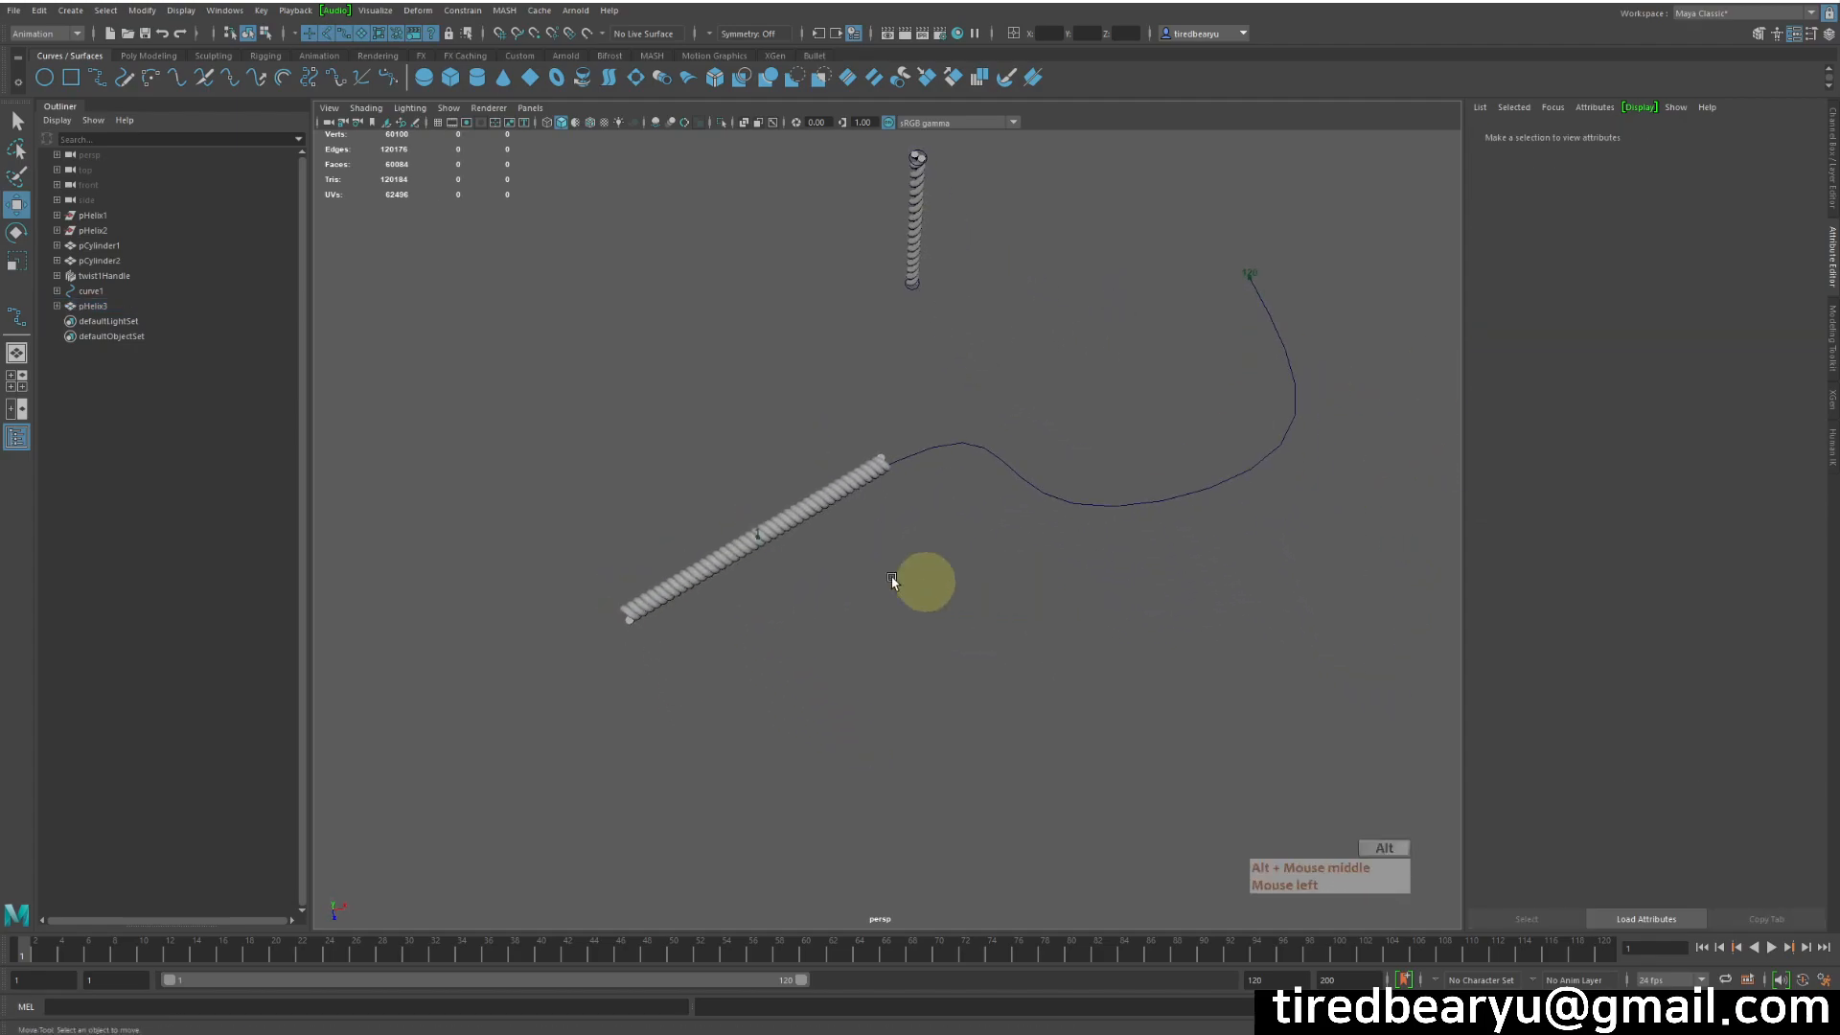
left_click_drag(788, 581, 777, 540, "alt")
left_click_drag(38, 952, 308, 658)
middle_click_drag(1034, 584, 980, 652, "alt")
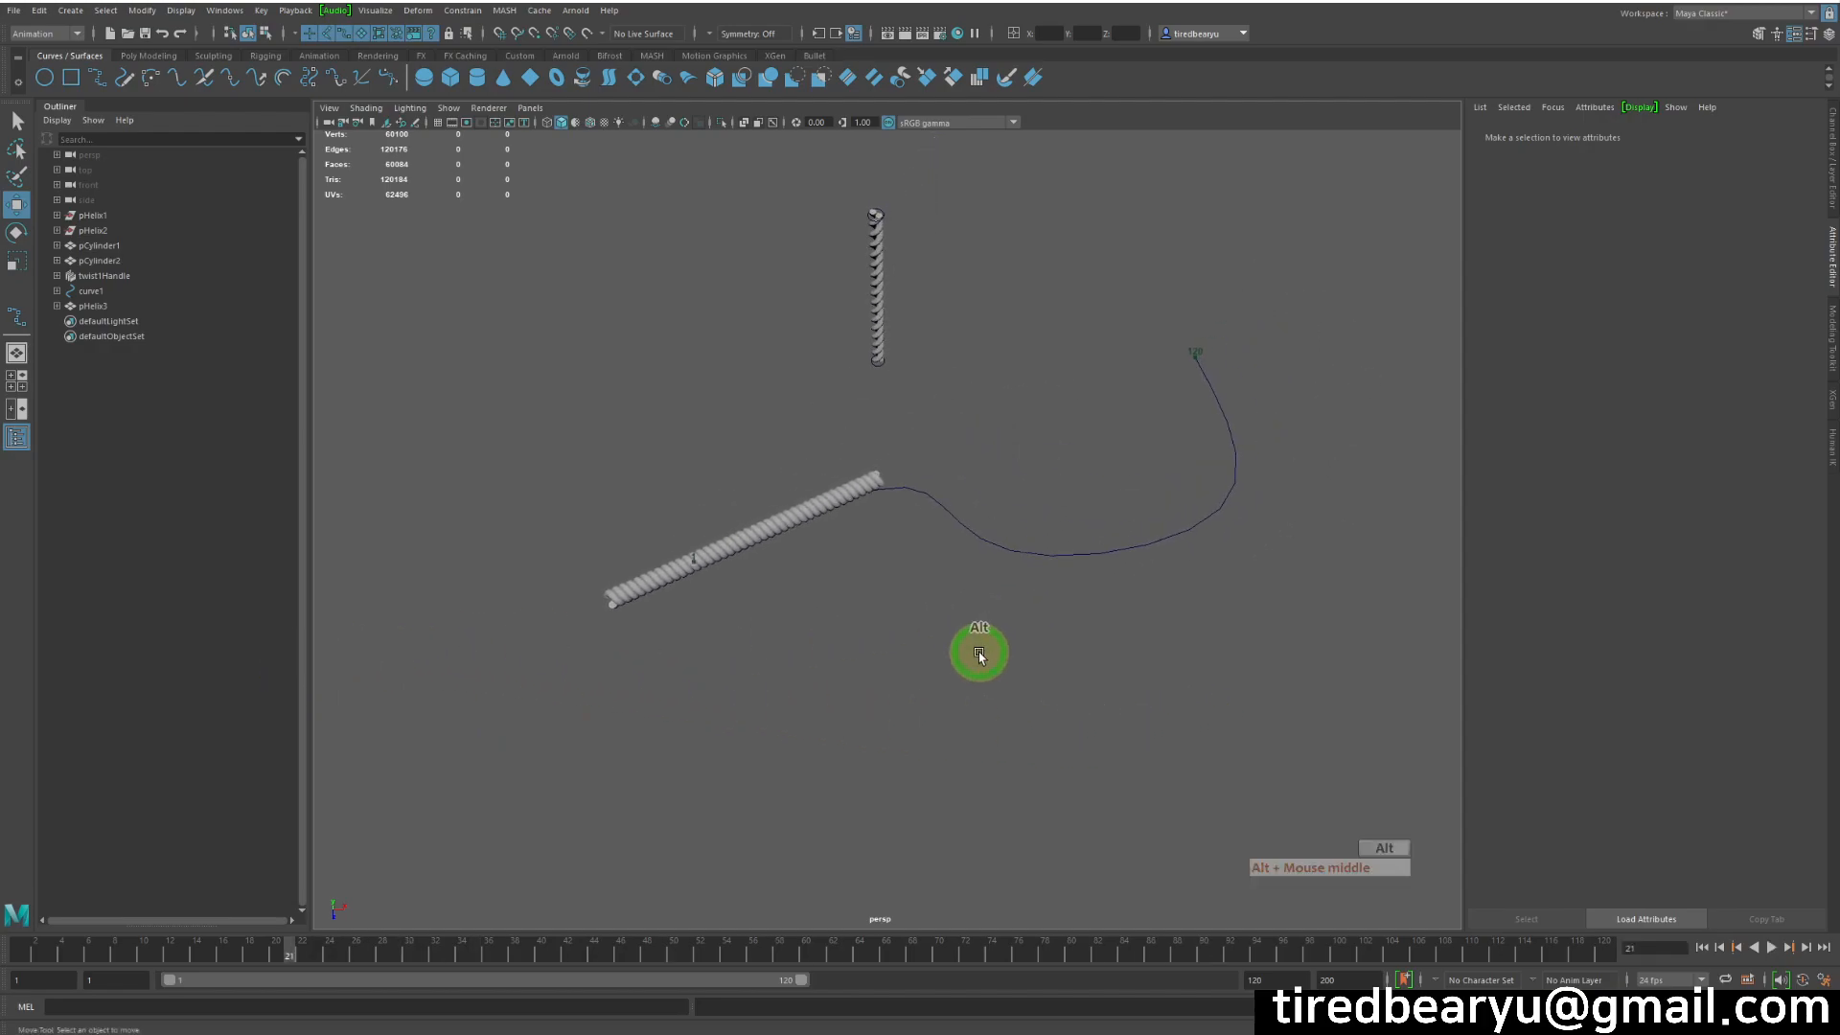
- Apply Flow Path Object to the combined helix rope with the lattice around the object
left_click_drag(1145, 513, 1191, 613)
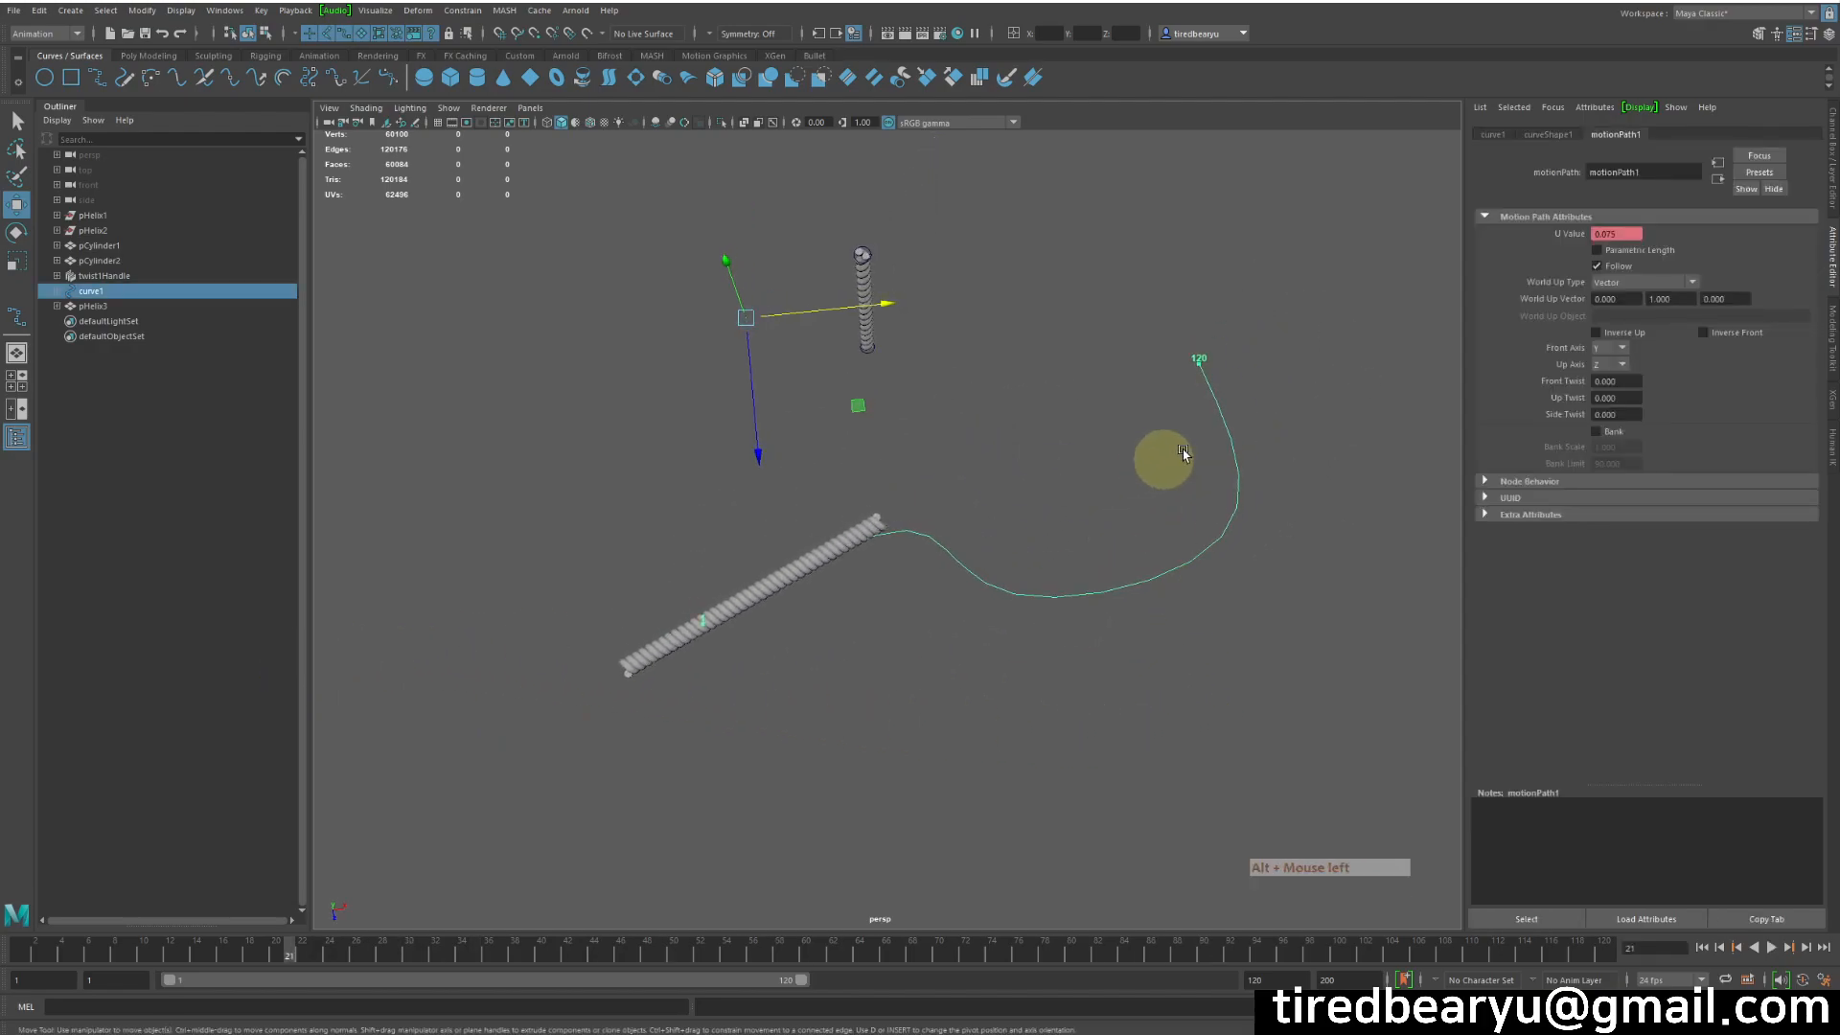
left_click(1273, 399)
left_click(803, 570)
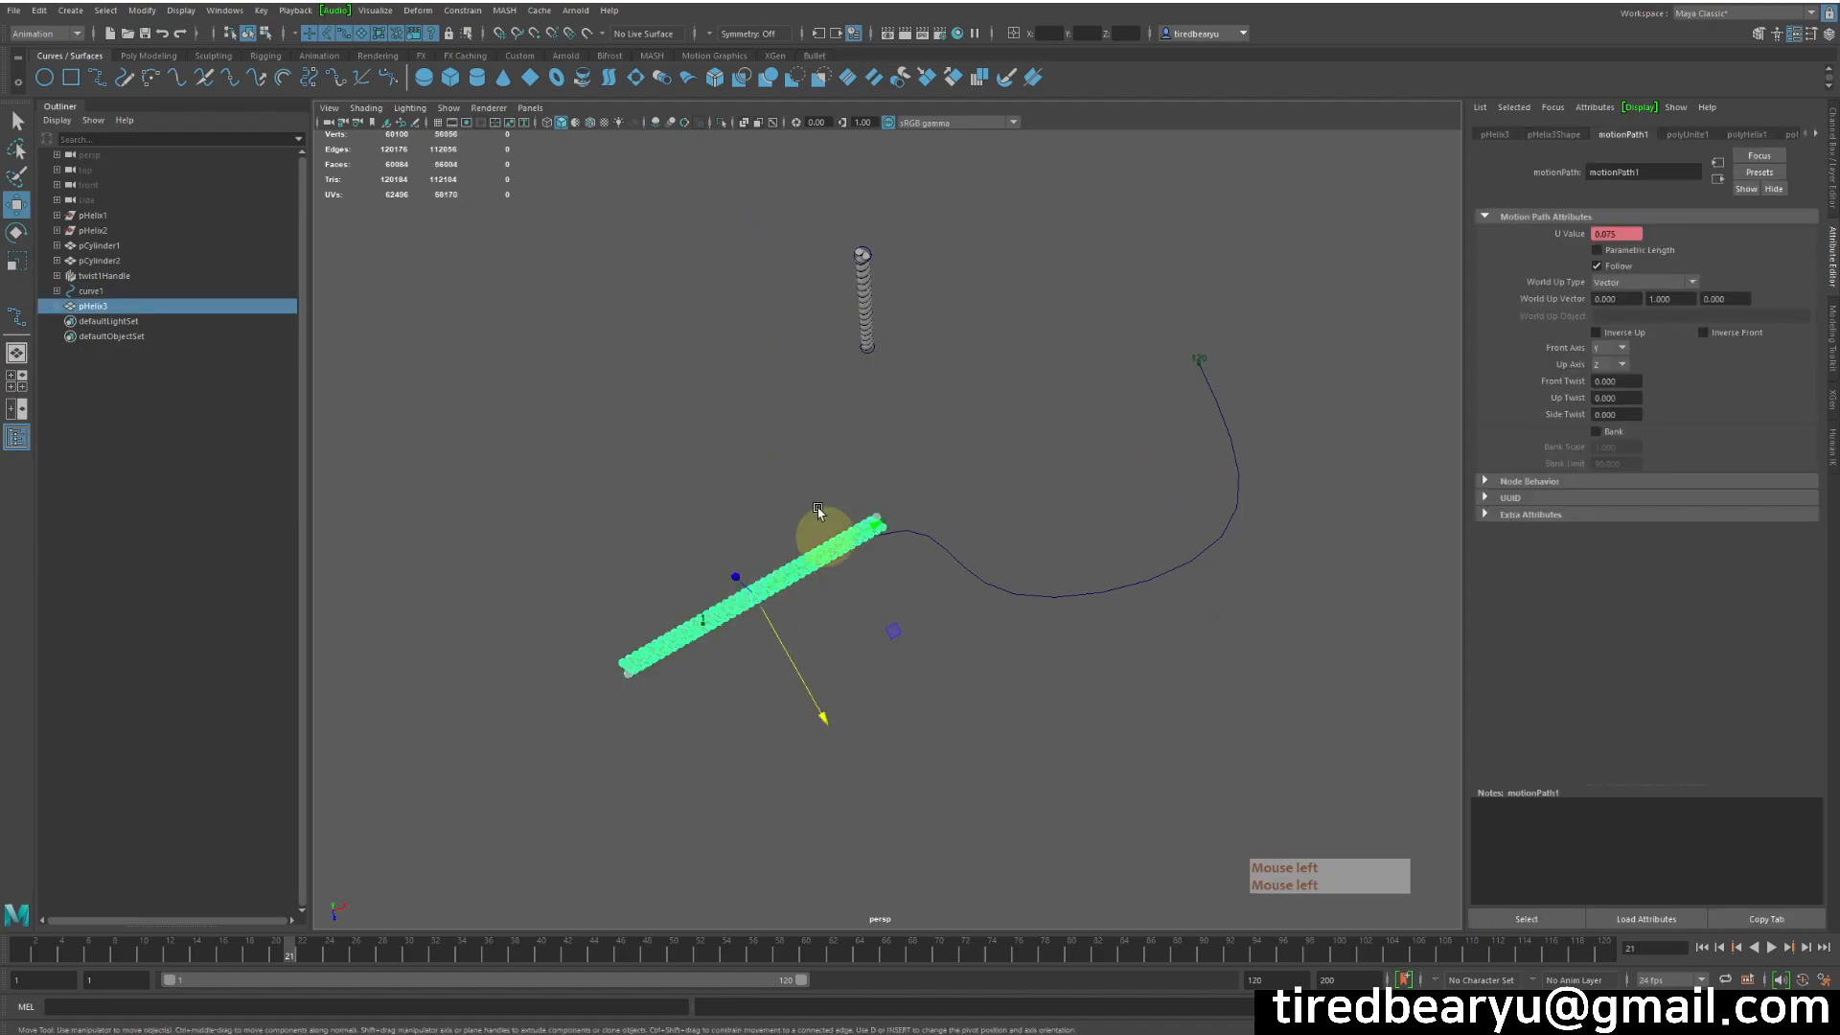
left_click(464, 12)
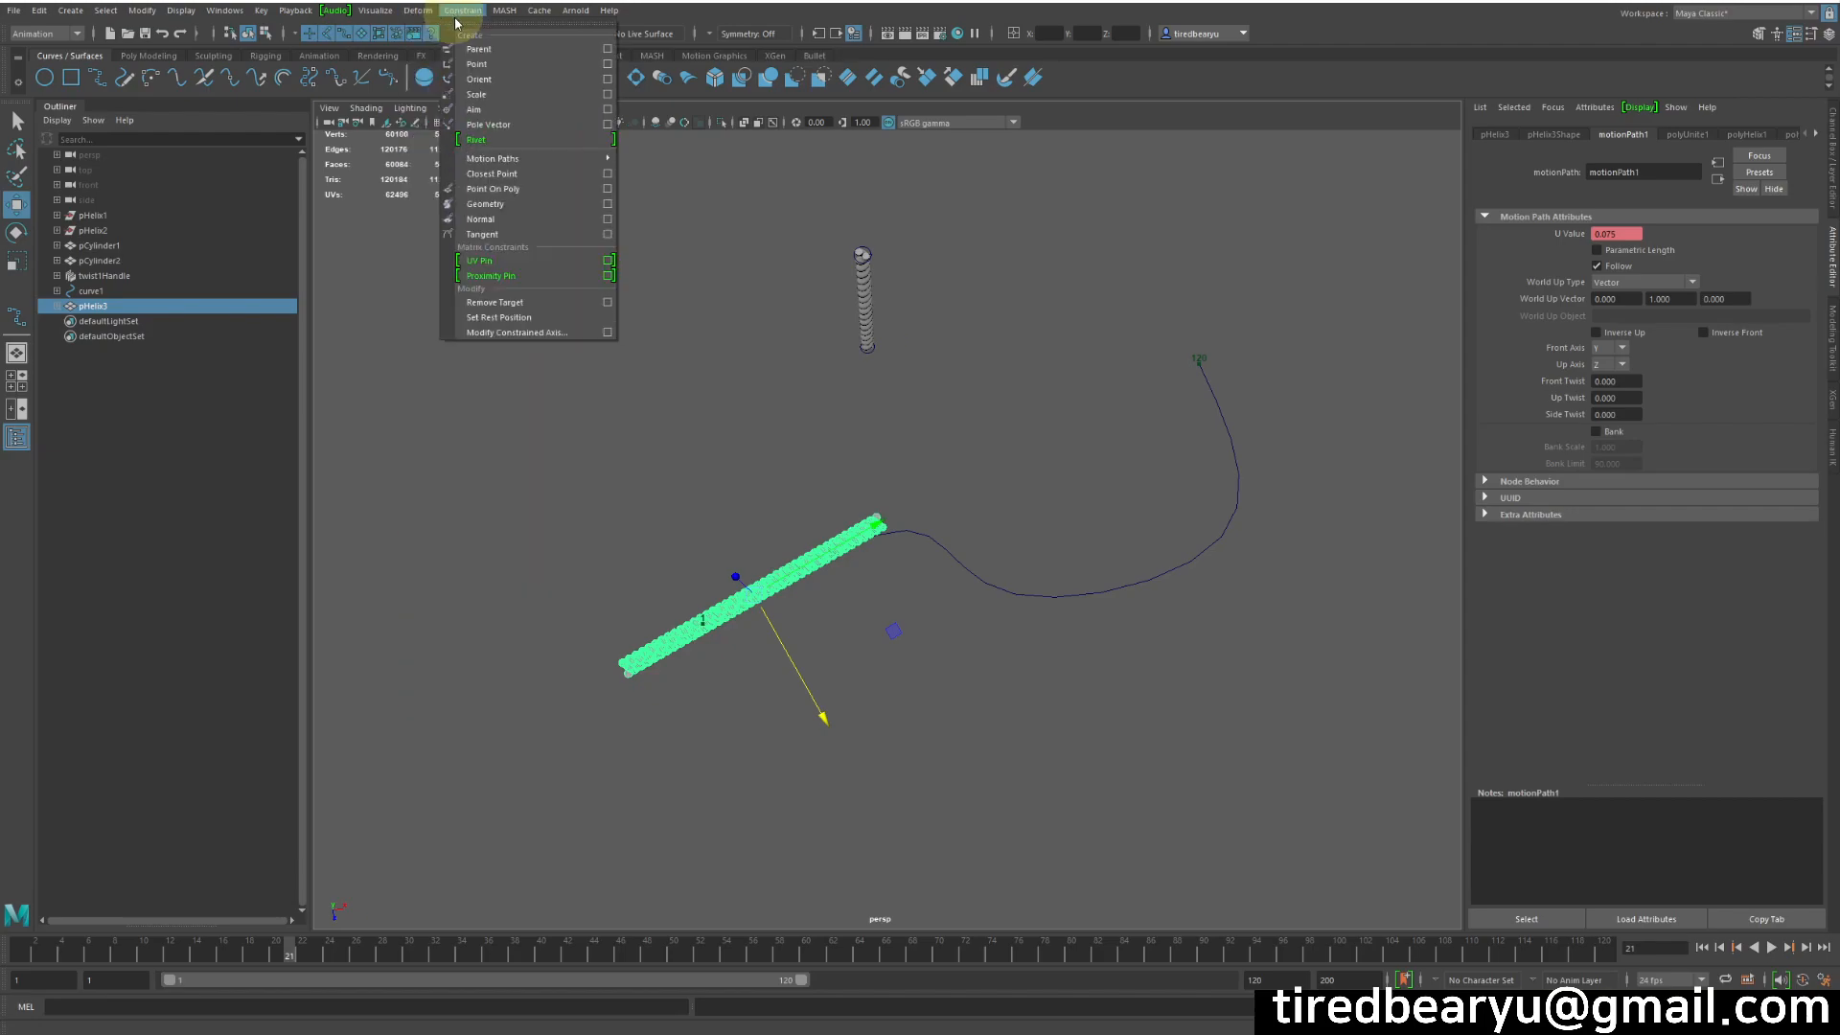
mouse_move(533, 158)
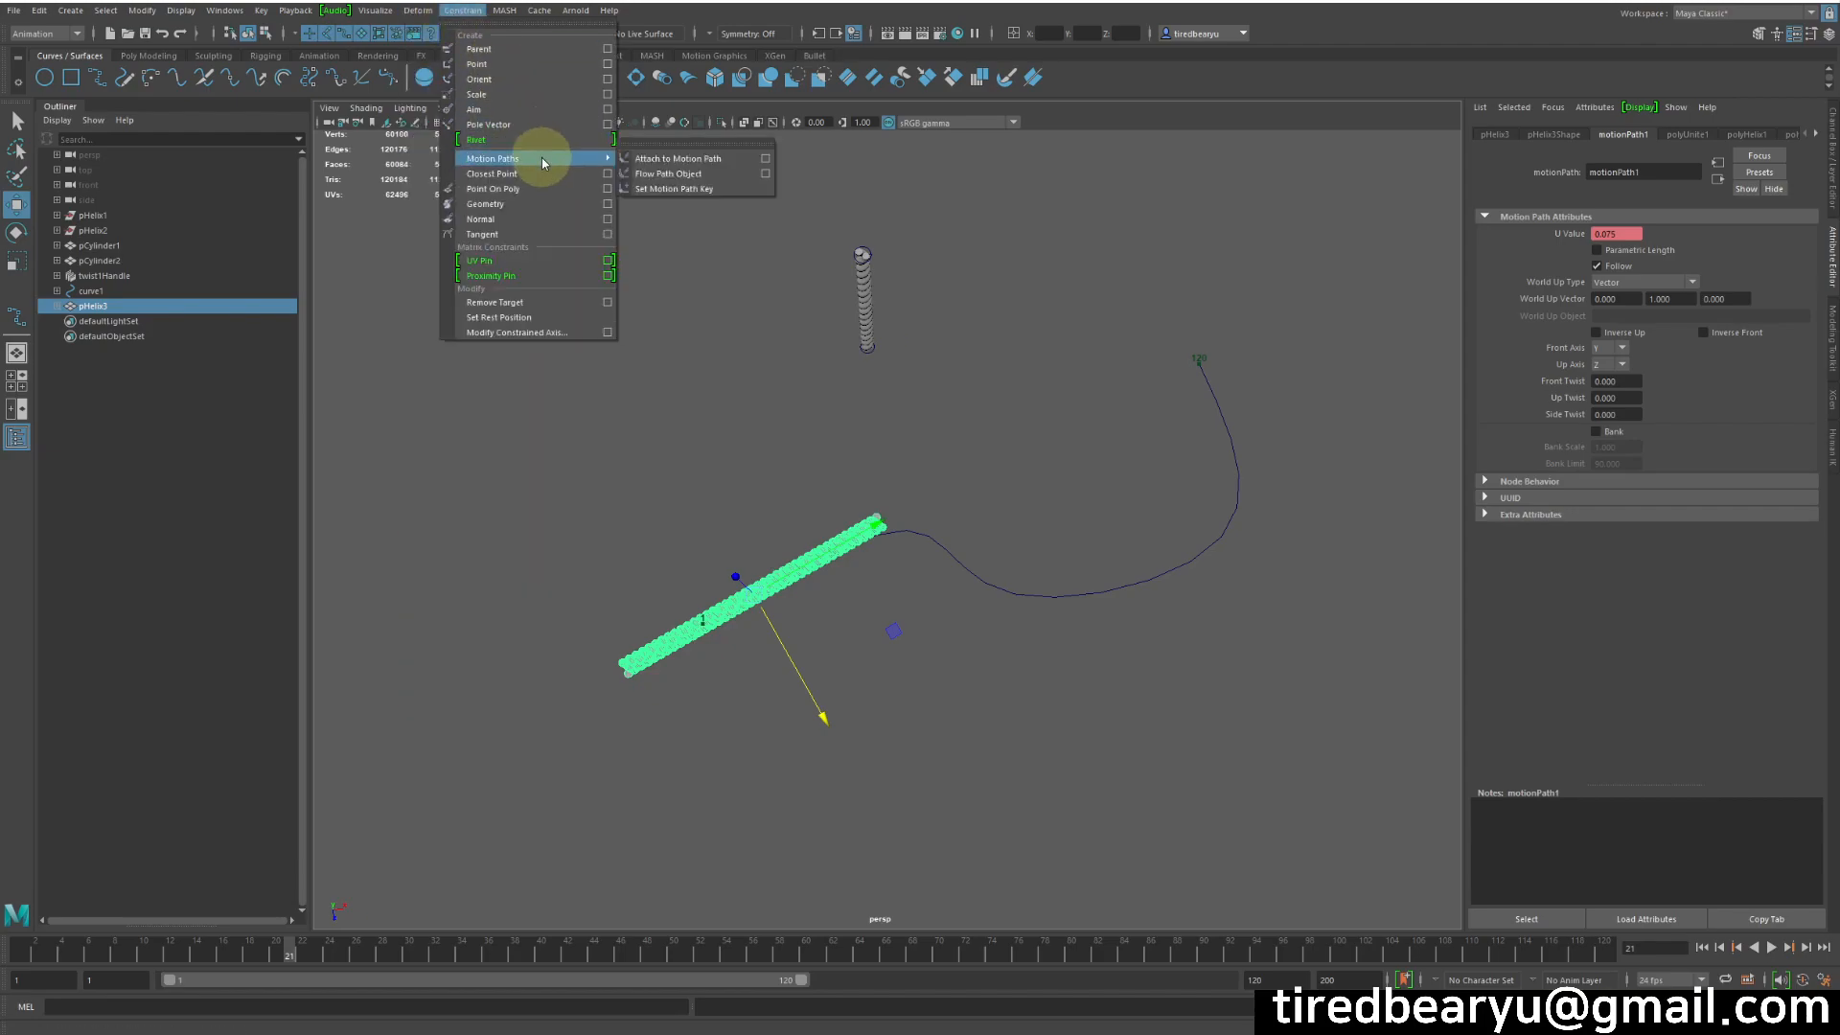
left_click(764, 178)
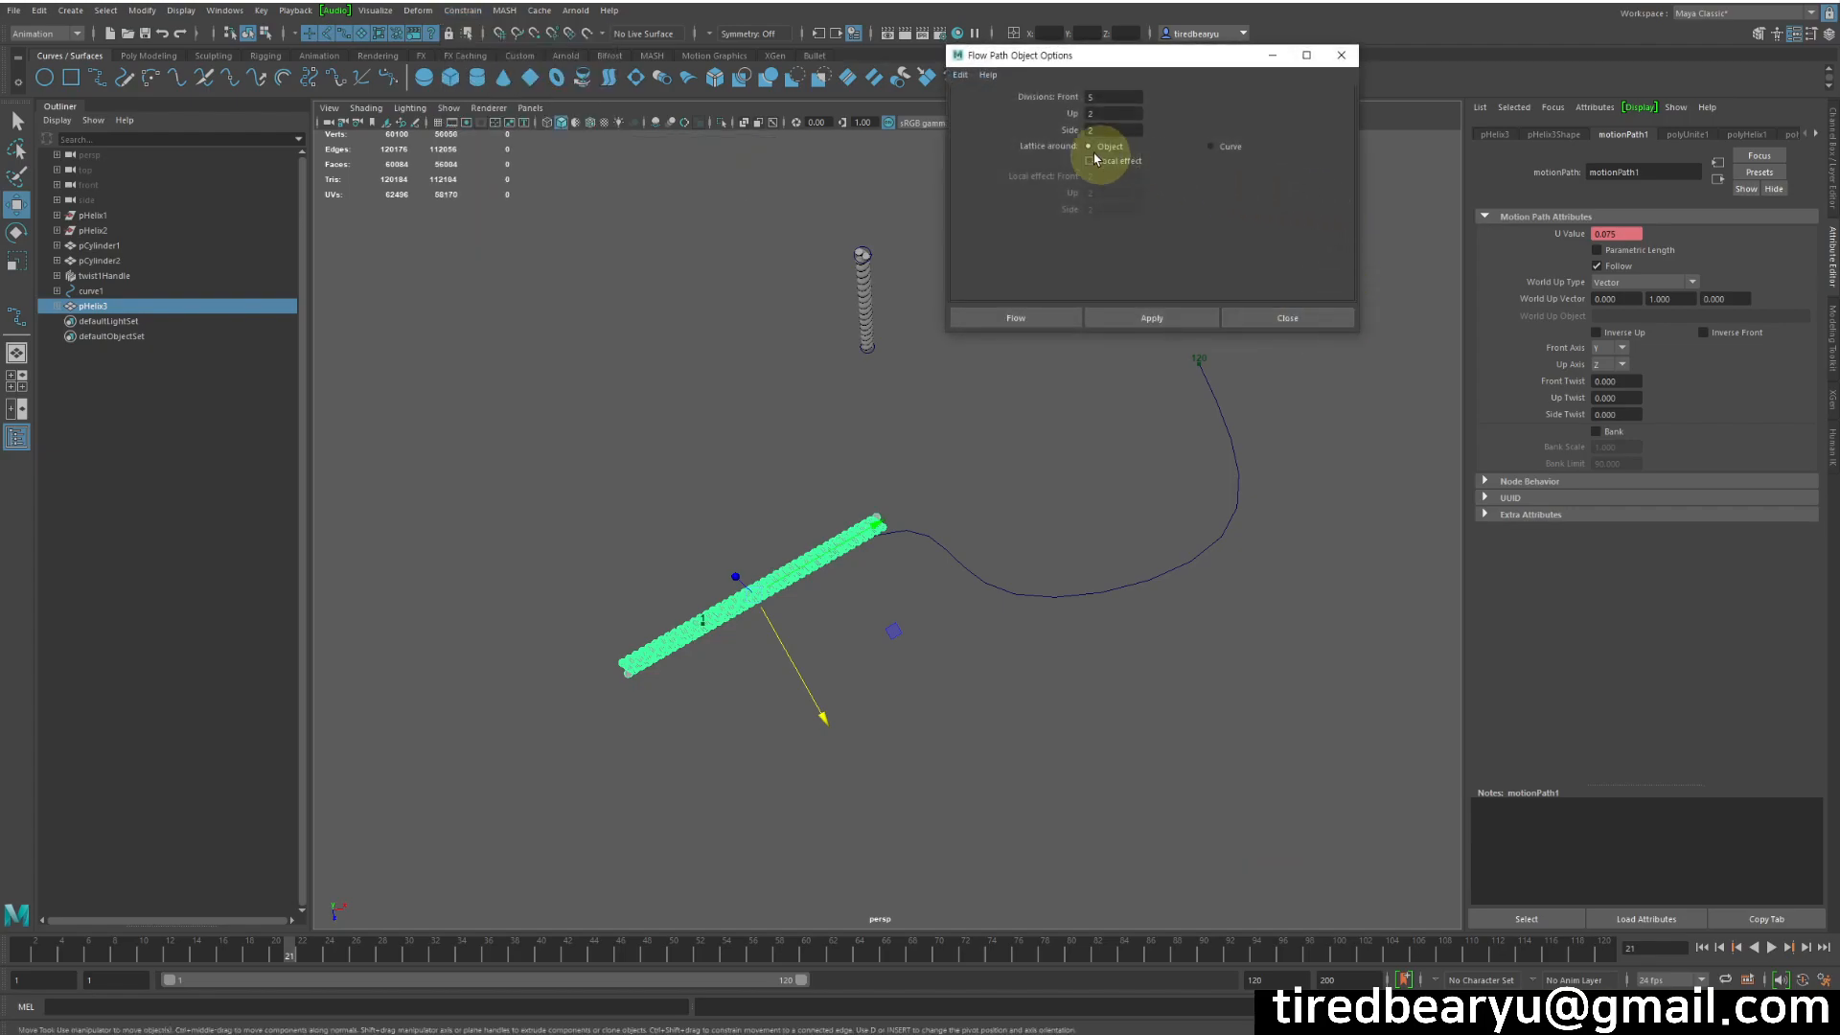
middle_click_drag(876, 604, 824, 560, "alt")
right_click_drag(823, 560, 979, 555, "alt")
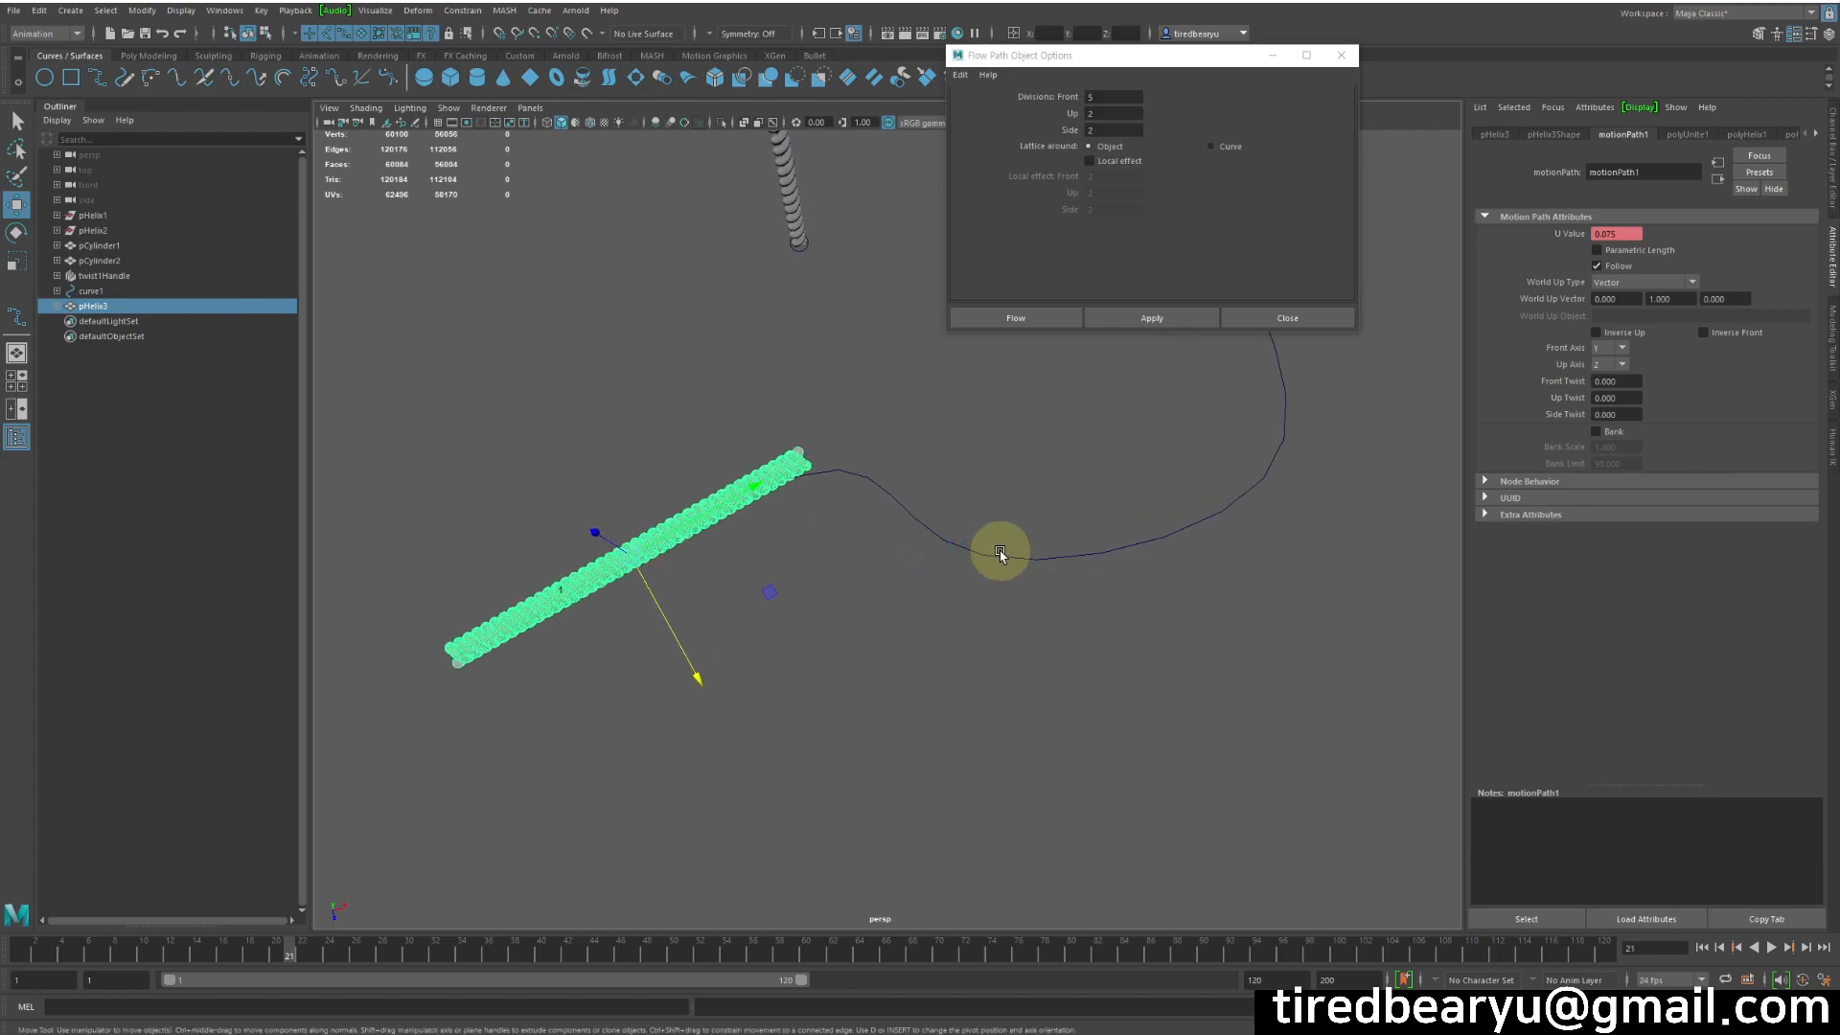
left_click(1101, 152)
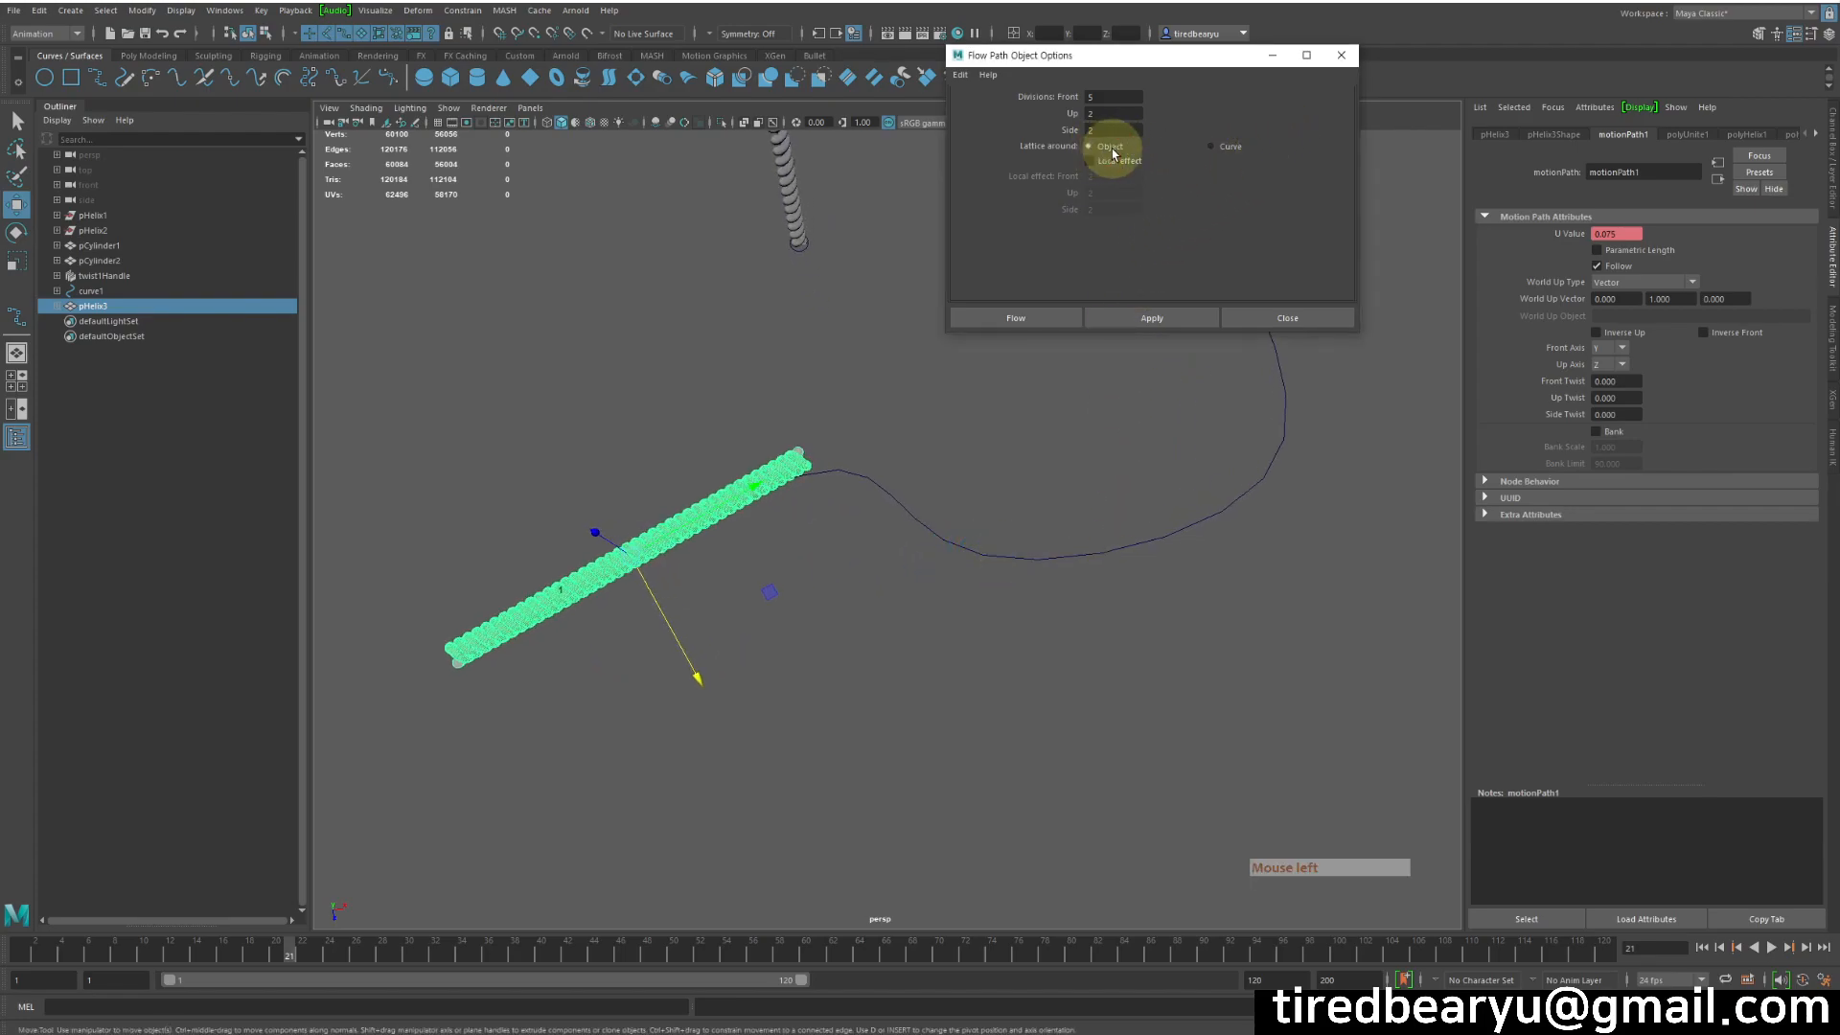
left_click(1152, 319)
left_click_drag(1183, 394, 1089, 498, "alt")
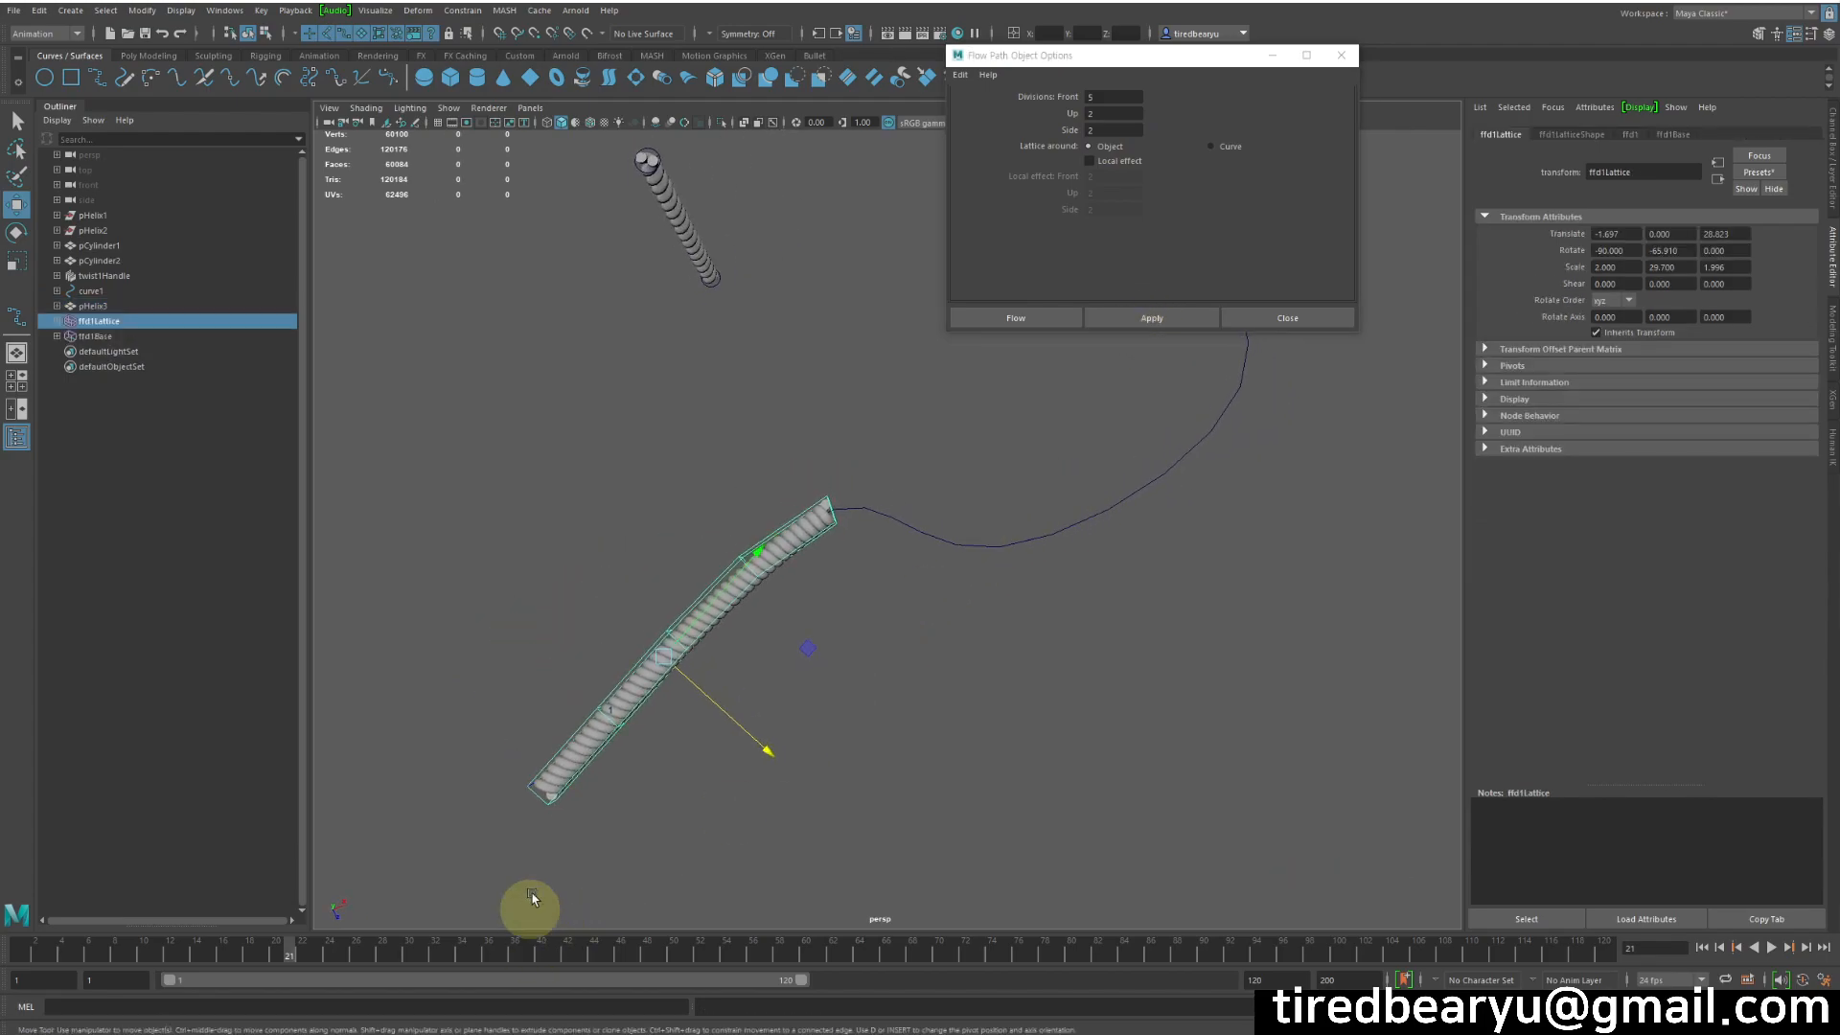
- Scrub to frame 52 and clear the selection to inspect how the rope bends along the curve
left_click_drag(329, 944, 699, 933)
right_click_drag(970, 692, 952, 685, "alt")
left_click(1044, 664)
left_click_drag(1102, 664, 1058, 674, "alt")
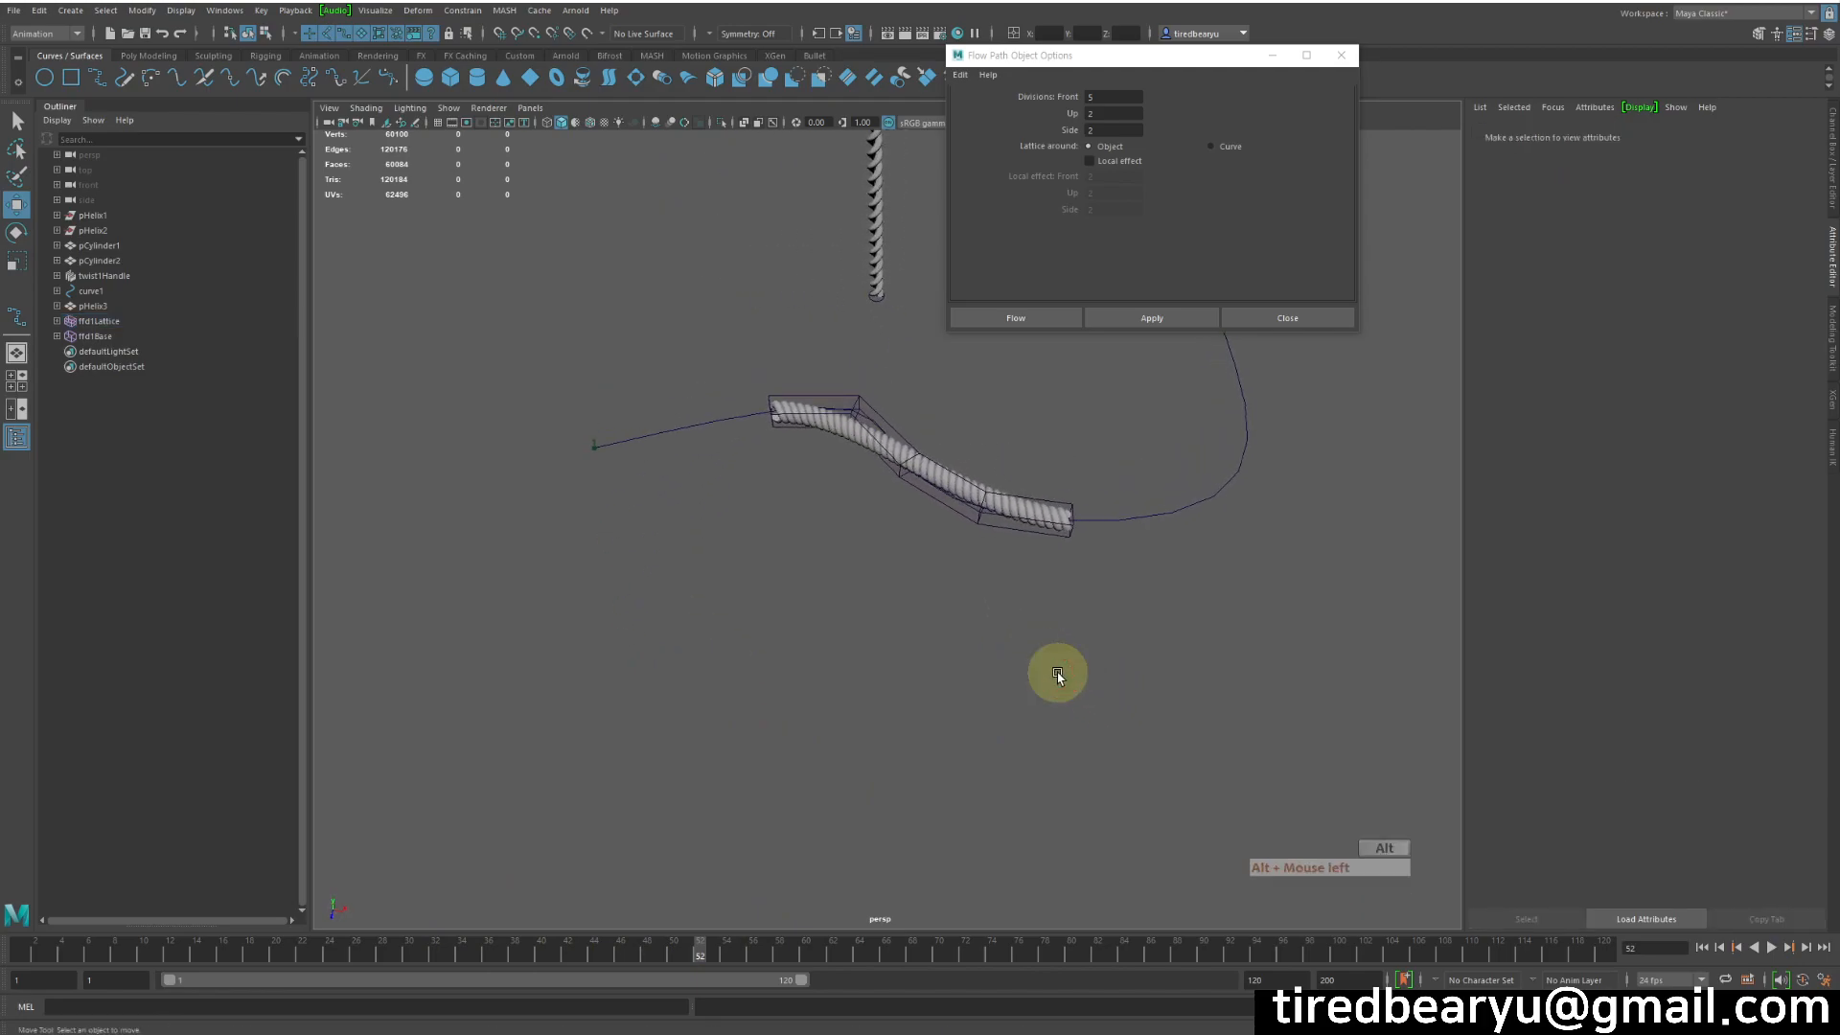
middle_click_drag(1059, 674, 980, 683, "alt")
- Set the flow lattice's T Divisions to 36 and clear the selection
left_click(990, 633)
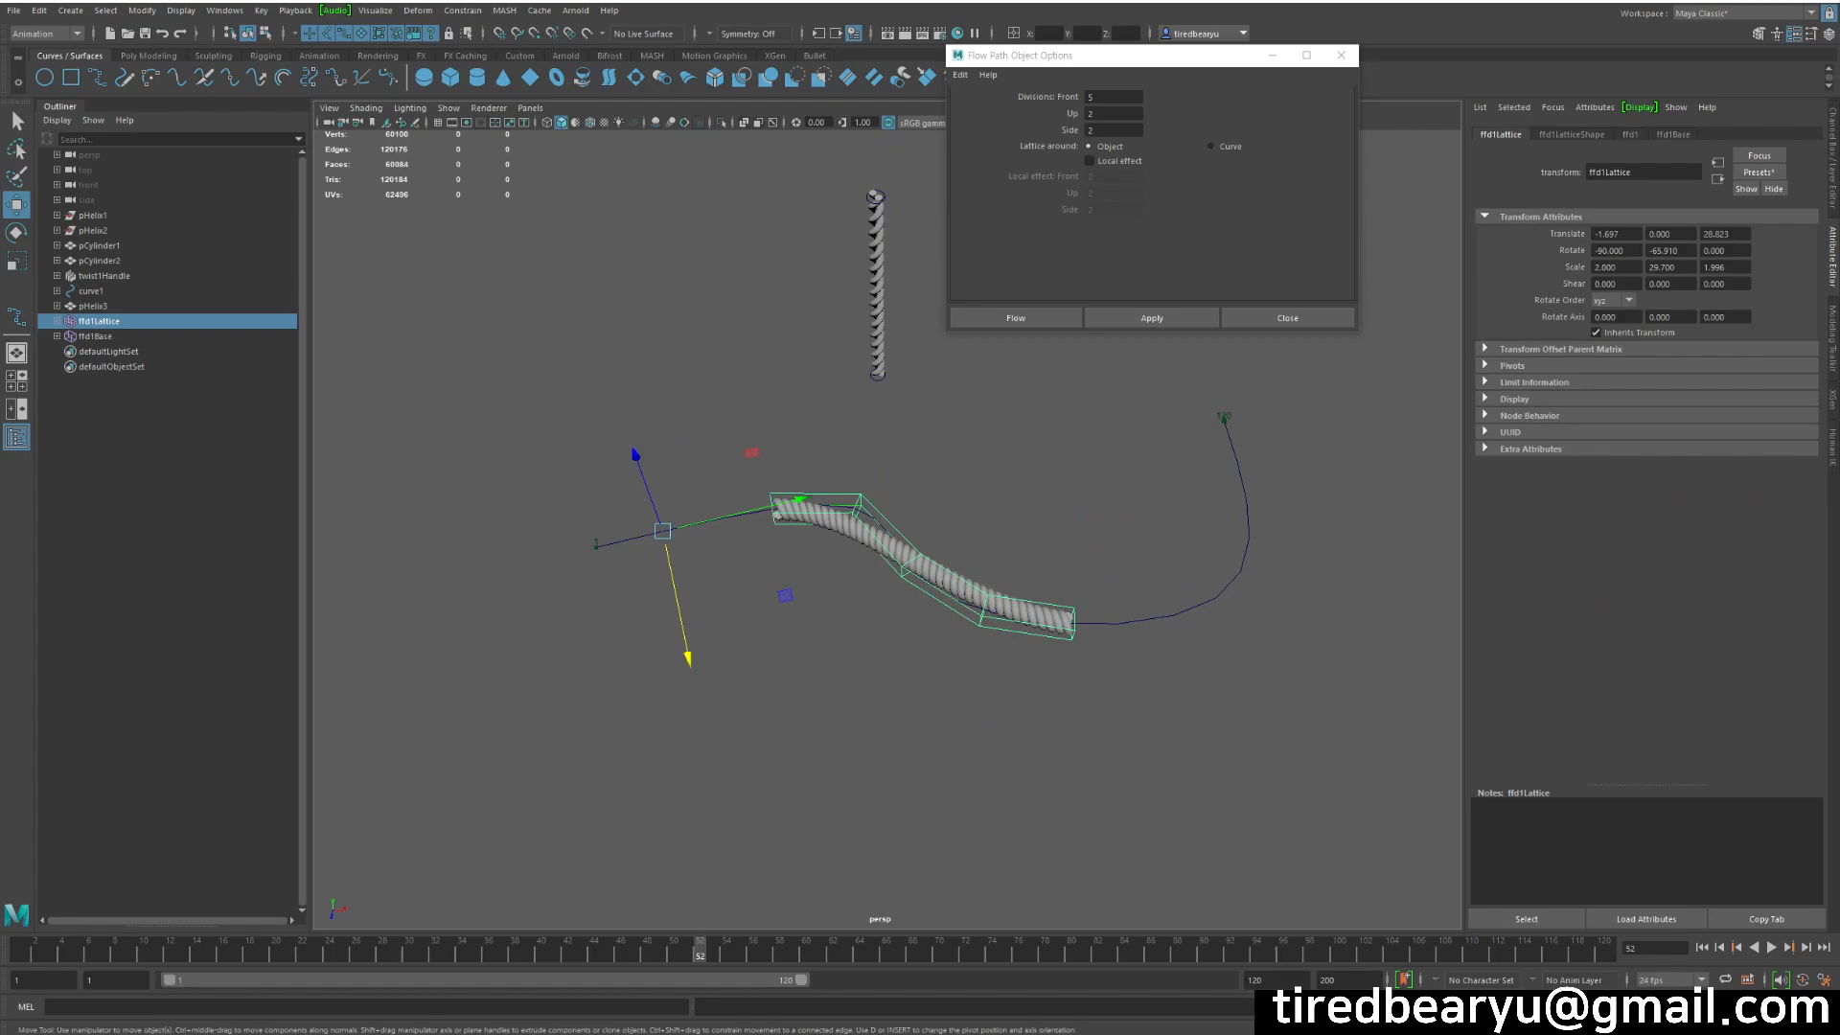
left_click(1831, 152)
left_click(1746, 308)
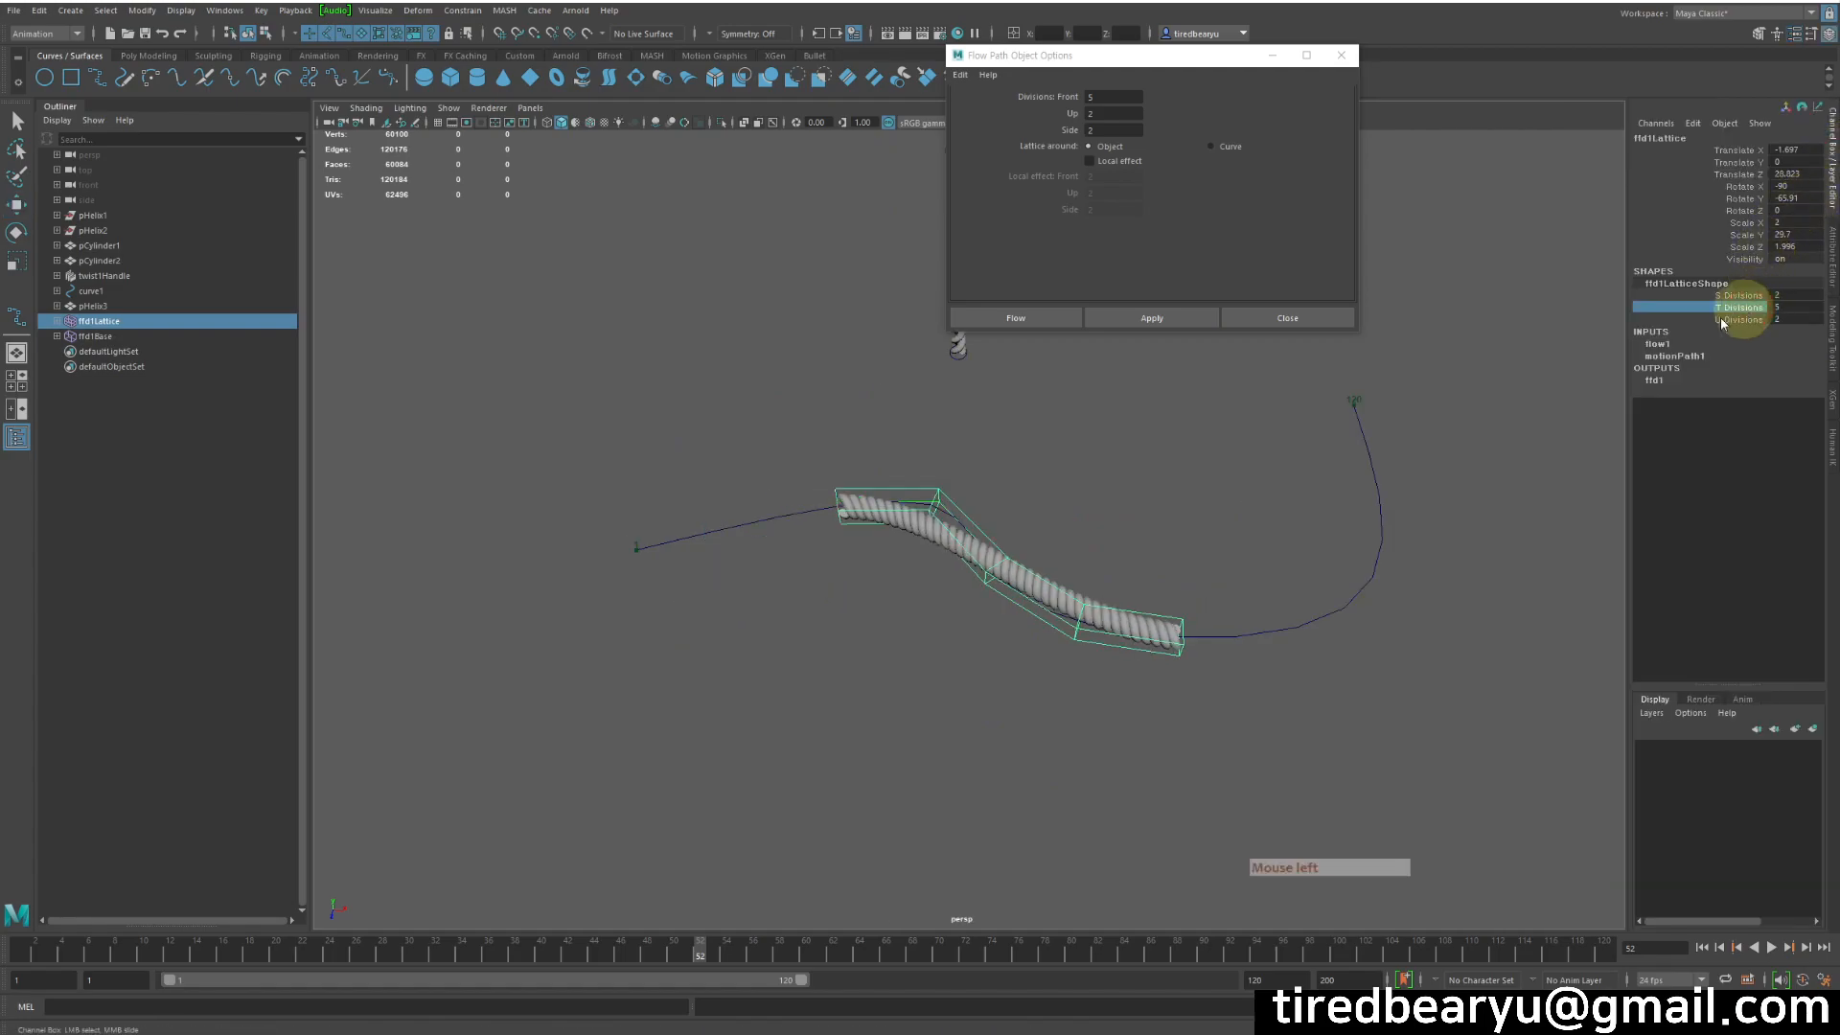
middle_click_drag(1229, 419, 1445, 428)
left_click(1275, 475)
left_click_drag(1274, 508, 1315, 594, "alt")
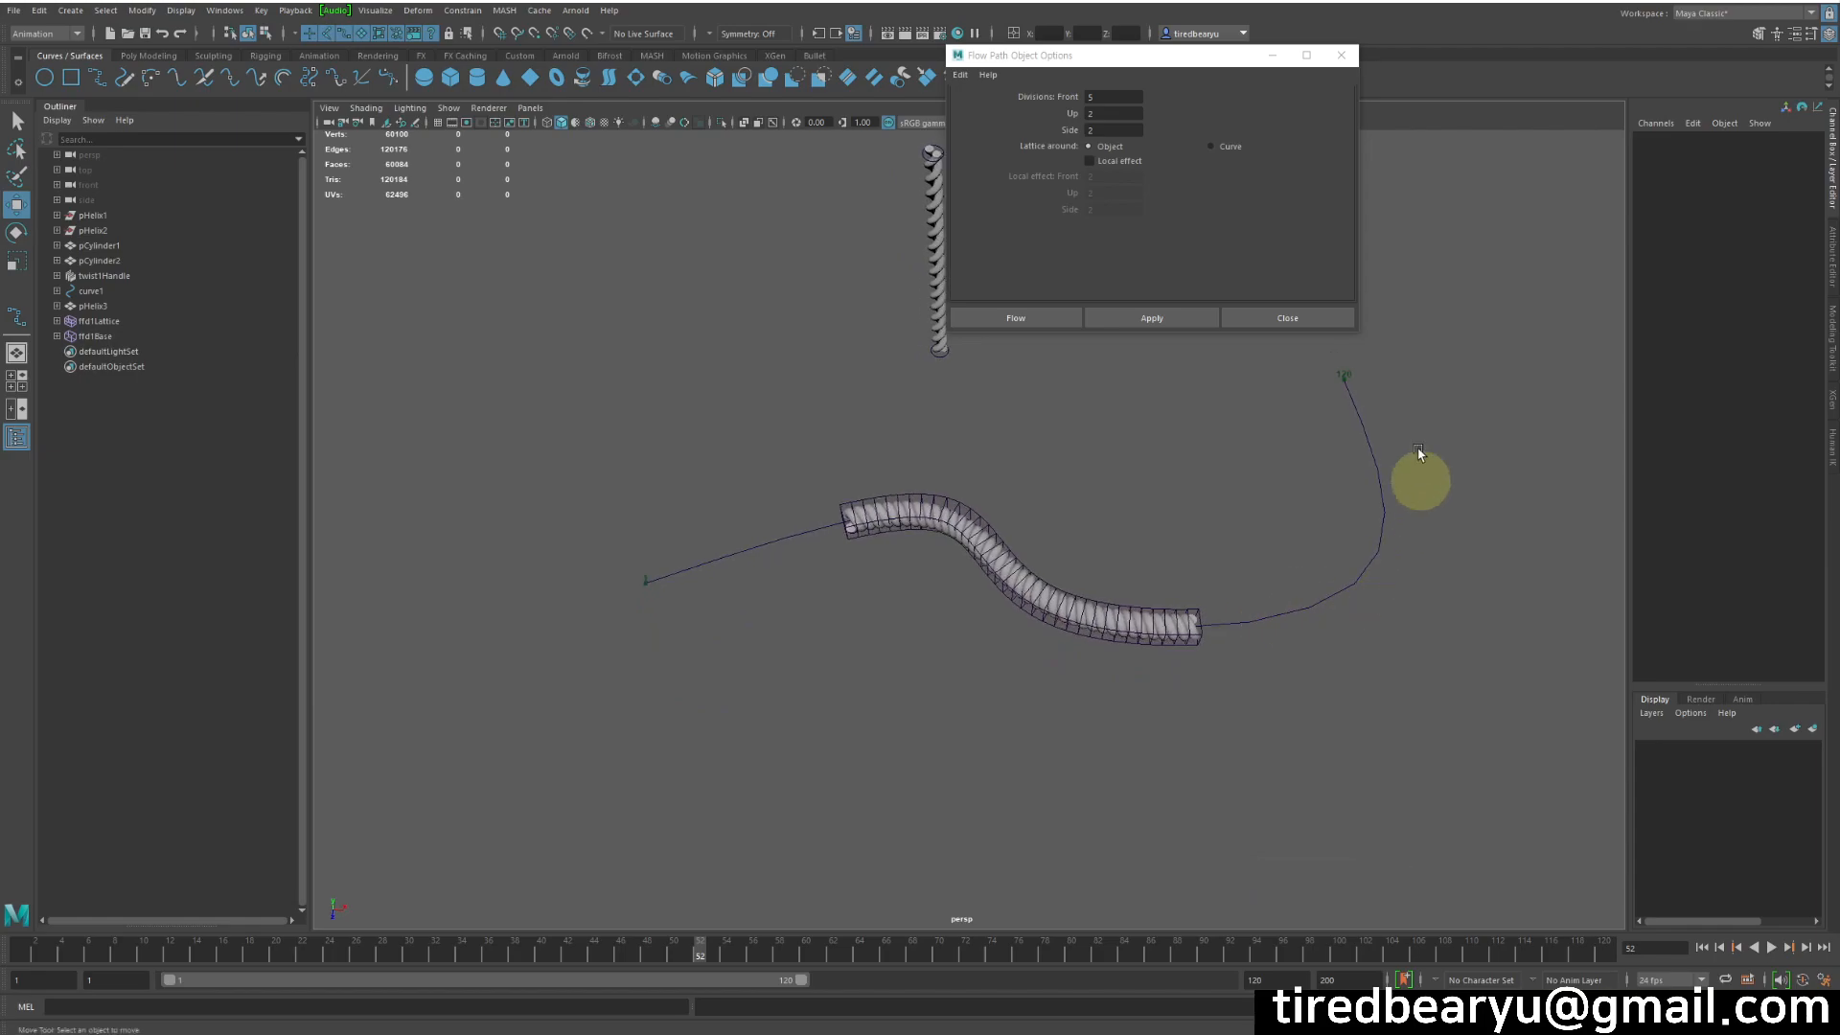
- Try to scale the rope along its Y axis, first alone and then together with its lattice
left_click(1193, 628)
key("r")
left_click_drag(1112, 671, 1069, 674)
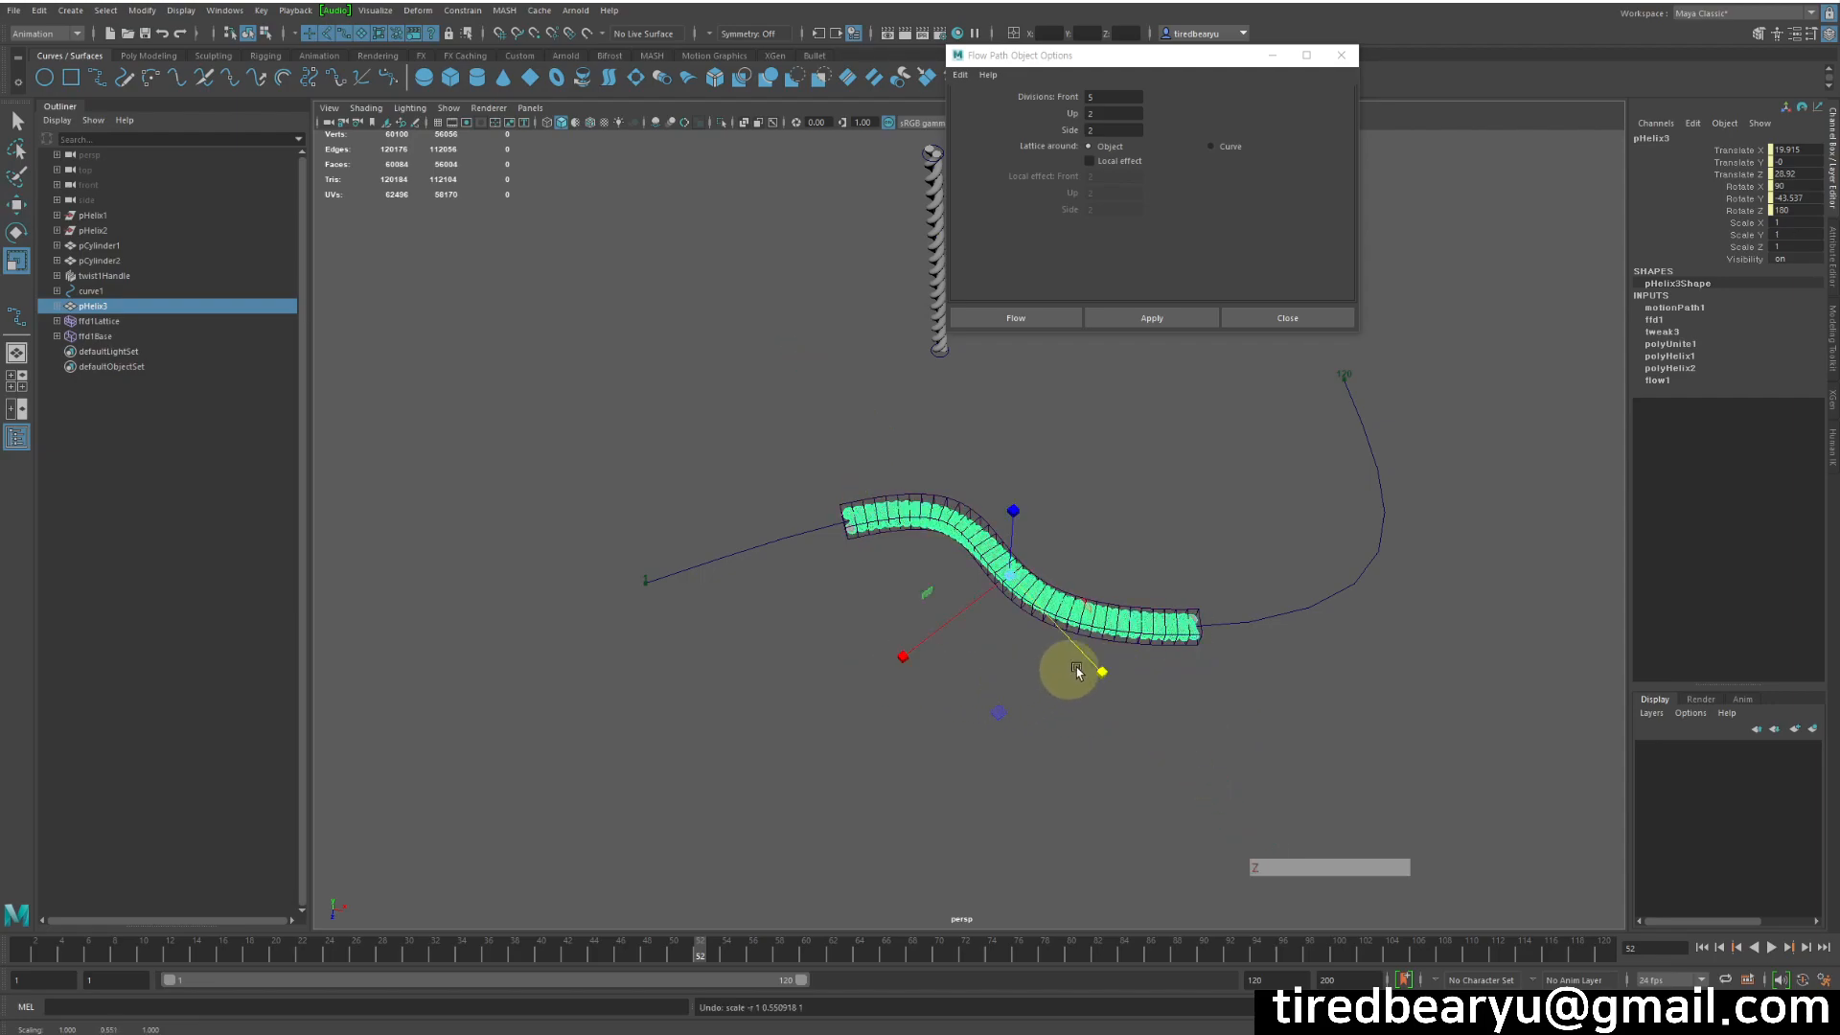
left_click(1198, 641, "shift")
middle_click_drag(834, 632, 996, 642)
left_click(997, 641)
- Scale the flow lattice and its base together along Y to span the whole curve, and select the rope
left_click(1095, 640)
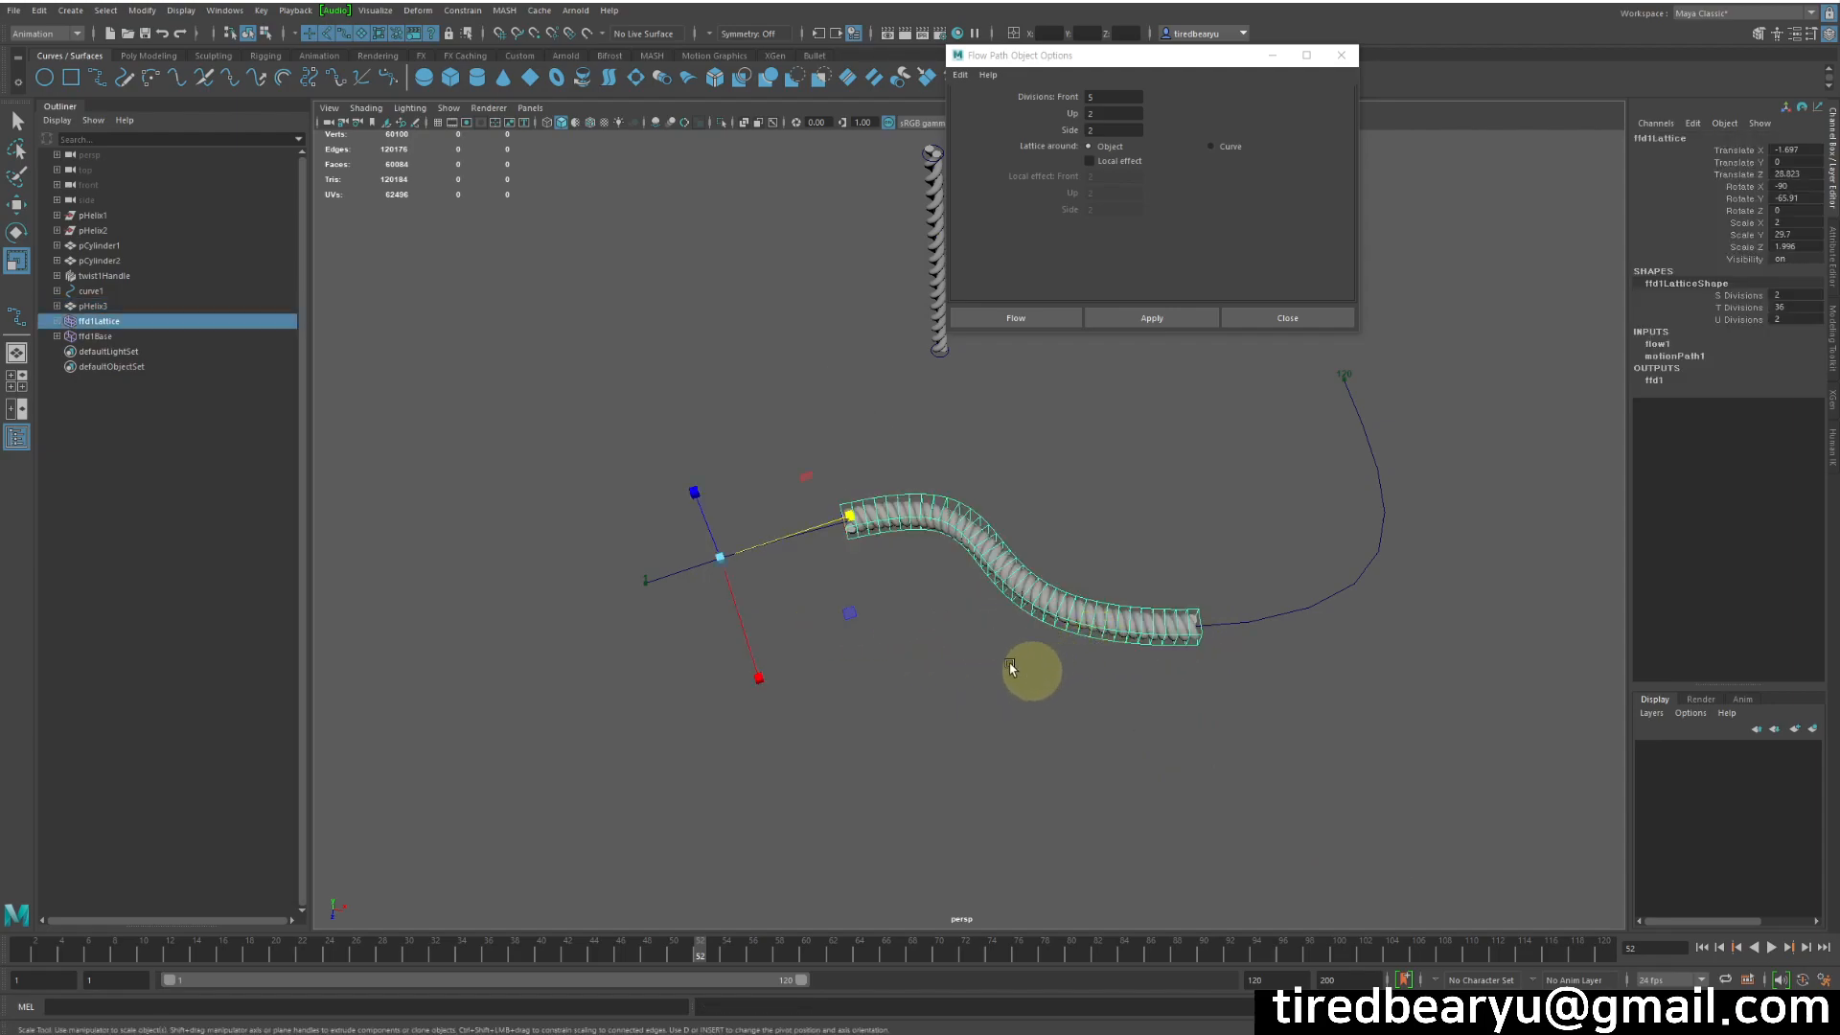
left_click(94, 339, "shift")
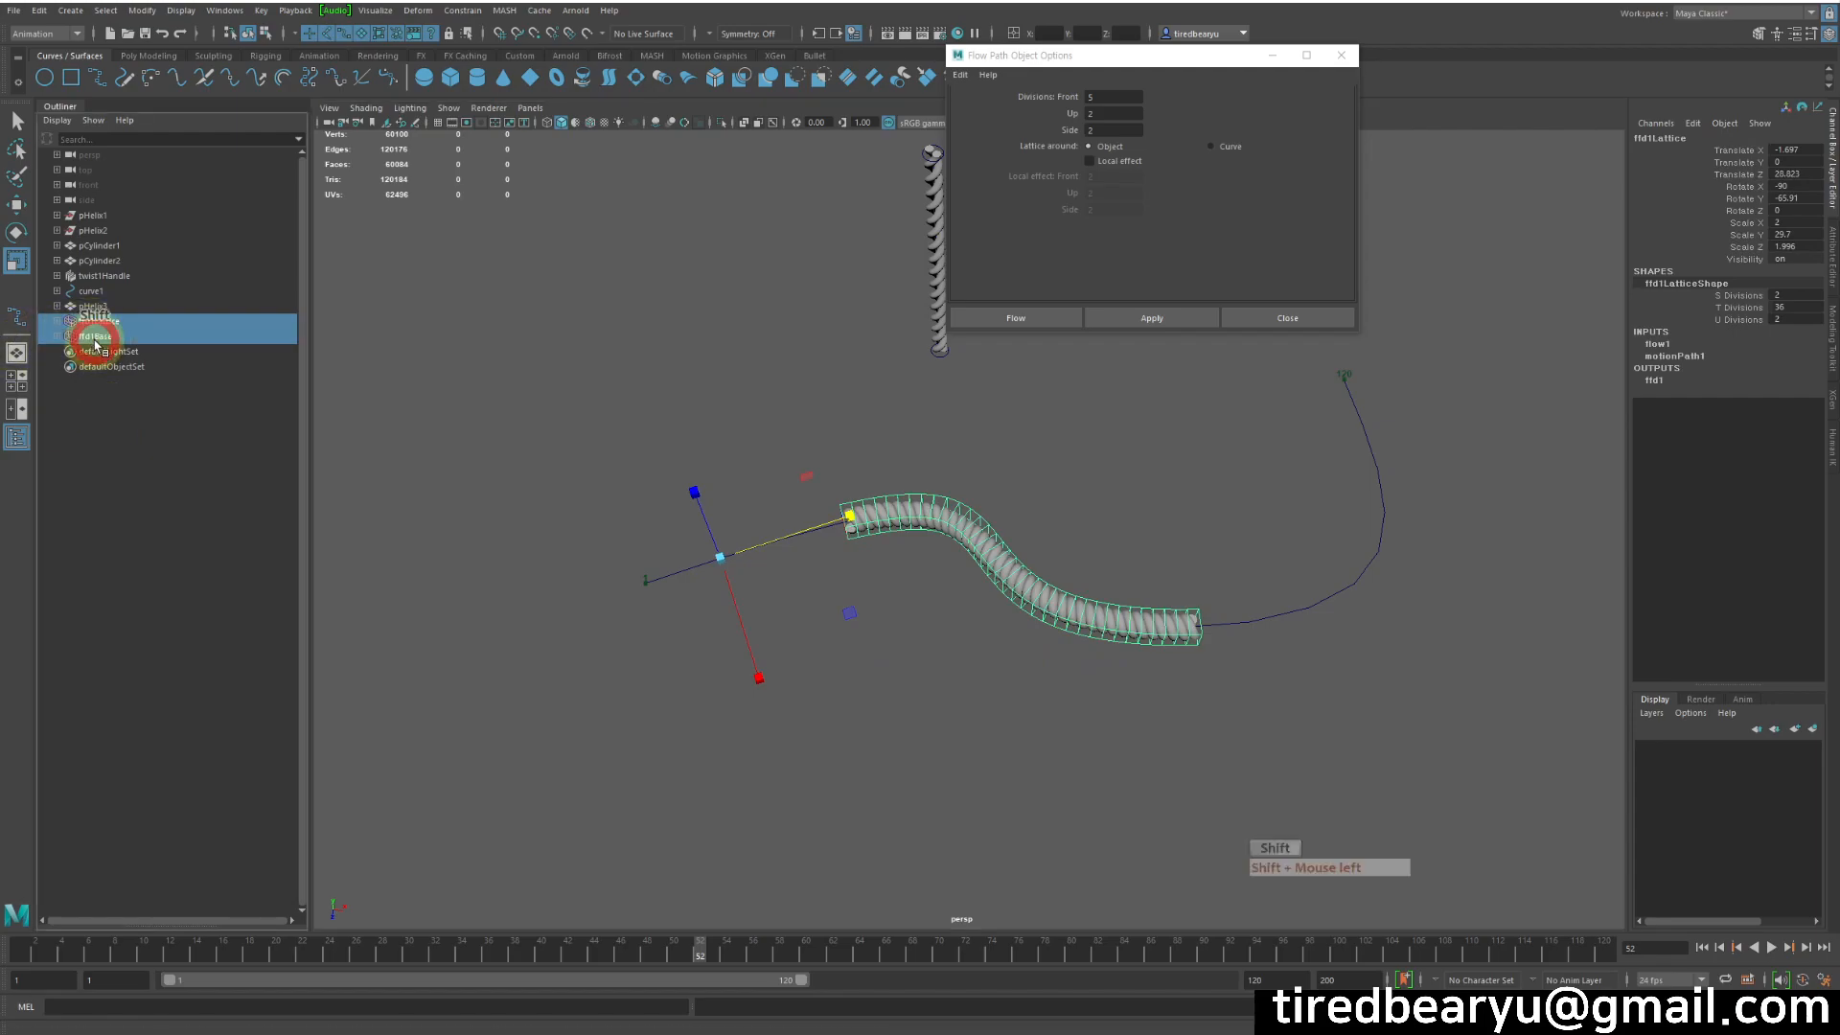
left_click_drag(847, 518, 1129, 520)
left_click(984, 554)
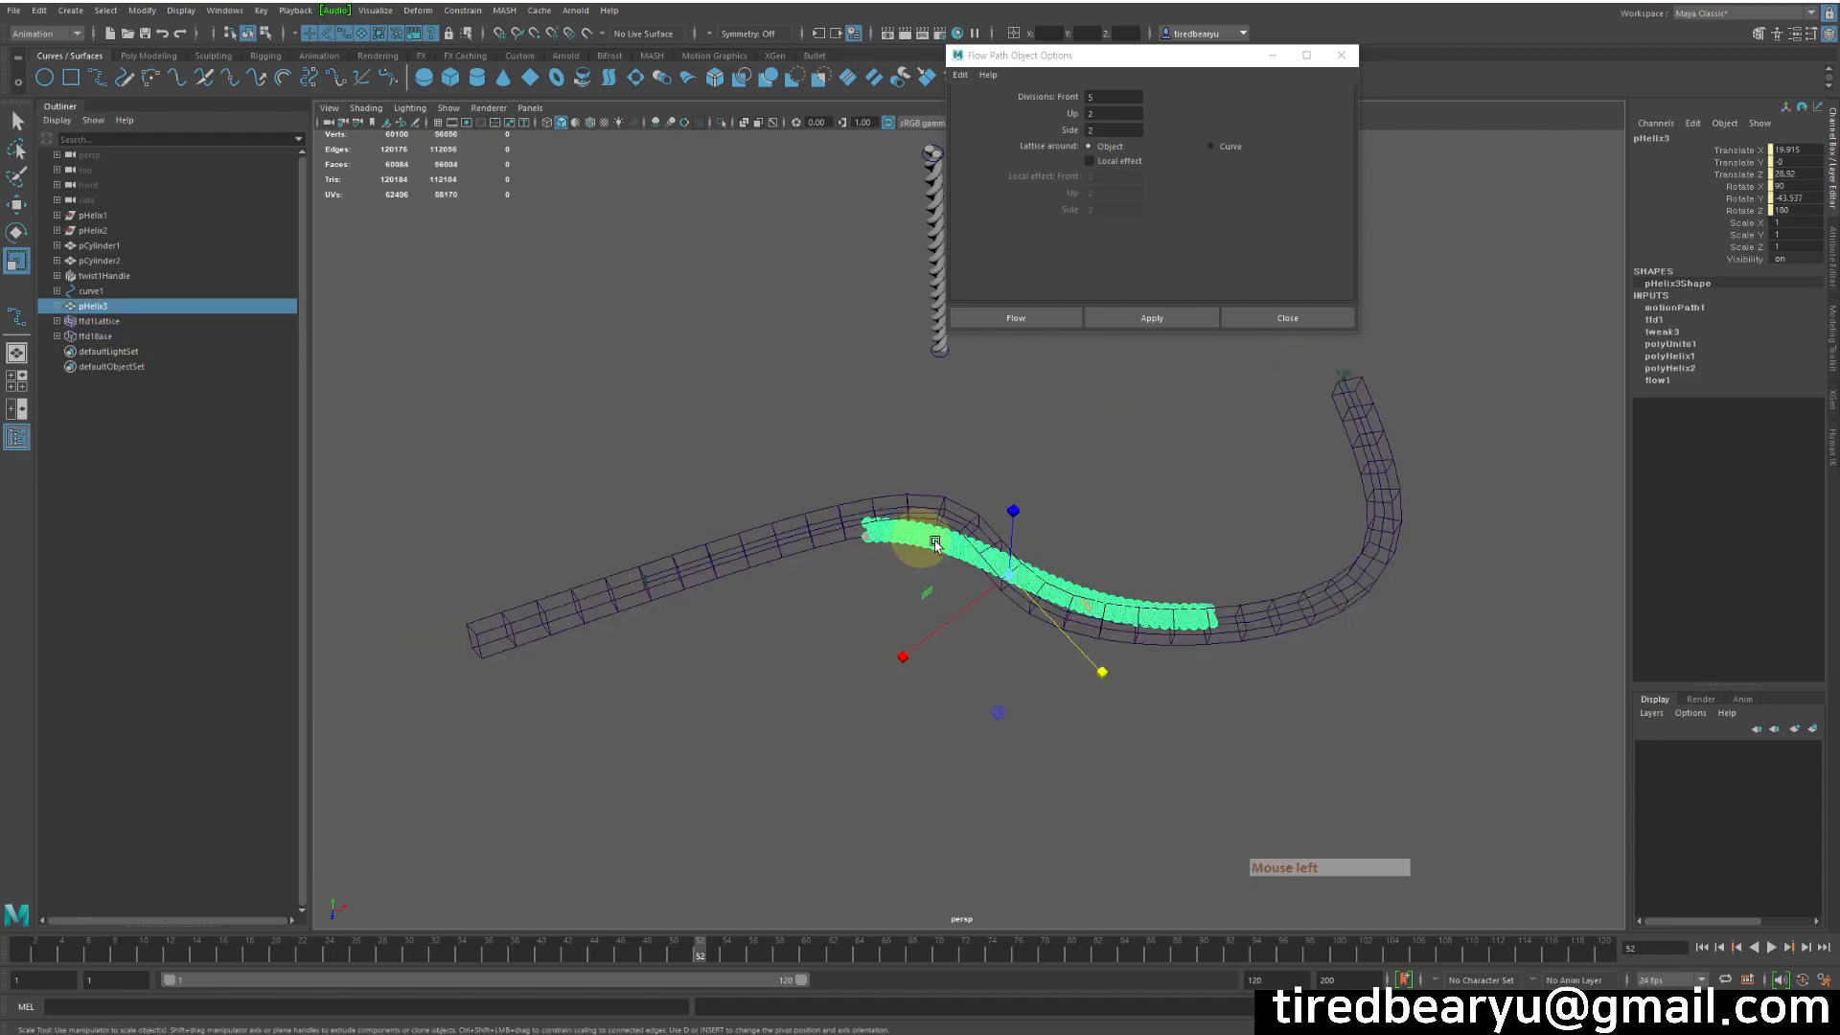
- Scale the helix rope along its Y axis to about 2.8 so it fills the flow lattice, and clear the selection
left_click_drag(1097, 666, 1413, 698)
left_click(1490, 649)
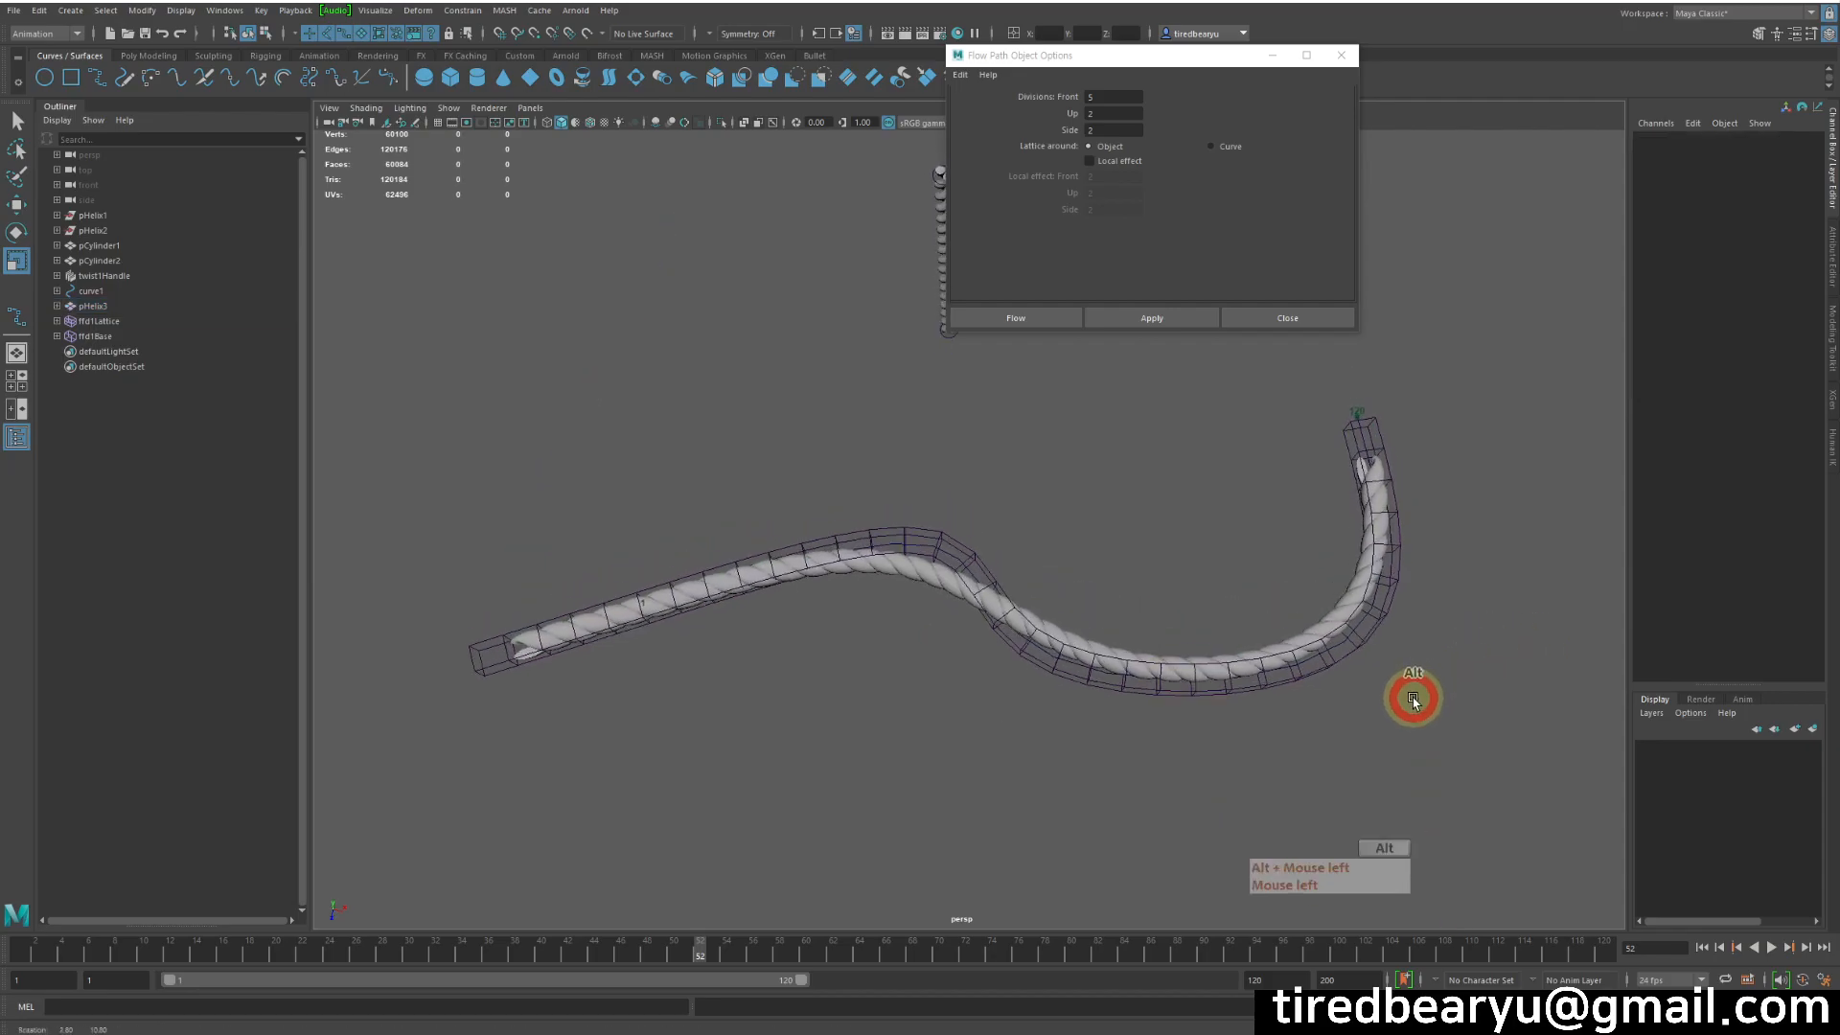
- Increase the flow lattice's T Divisions to make it much denser along the rope, and clear the selection
left_click(934, 573)
left_click(986, 544)
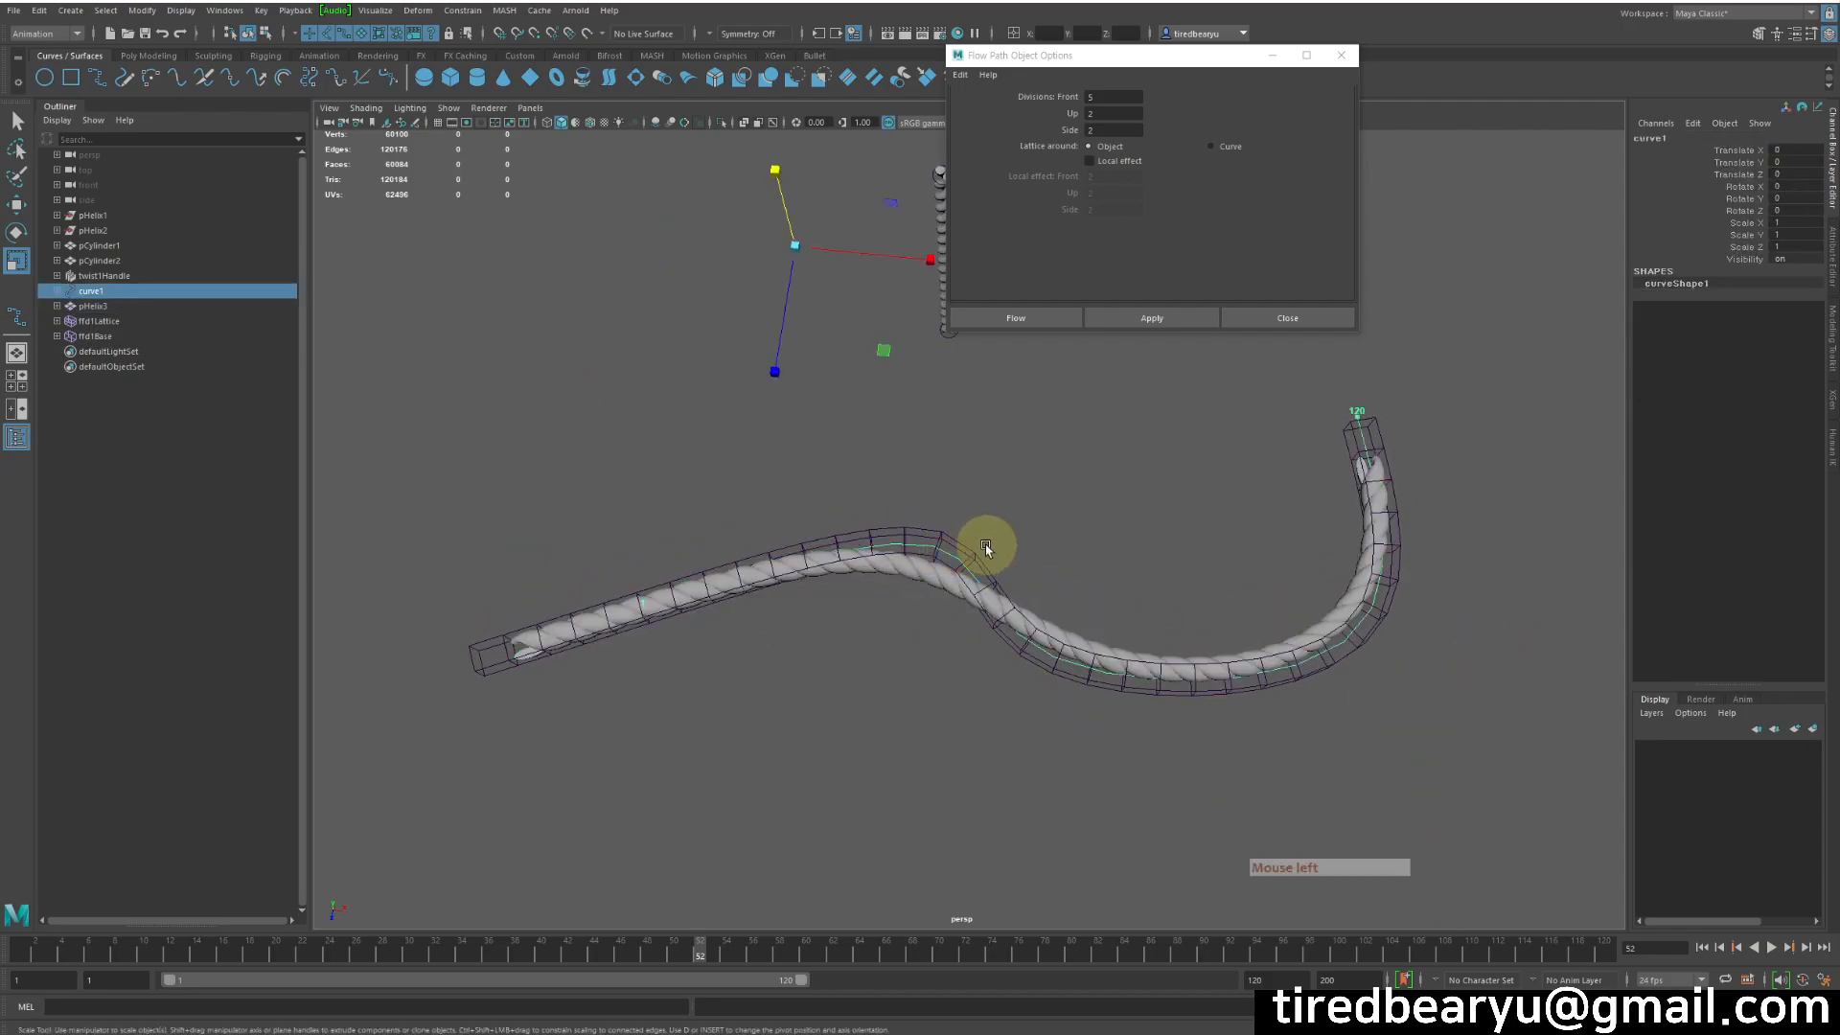
left_click(979, 555)
left_click(1742, 308)
middle_click_drag(1055, 382, 1684, 427)
left_click(1526, 443)
left_click_drag(1526, 443, 1355, 559, "alt")
key("r")
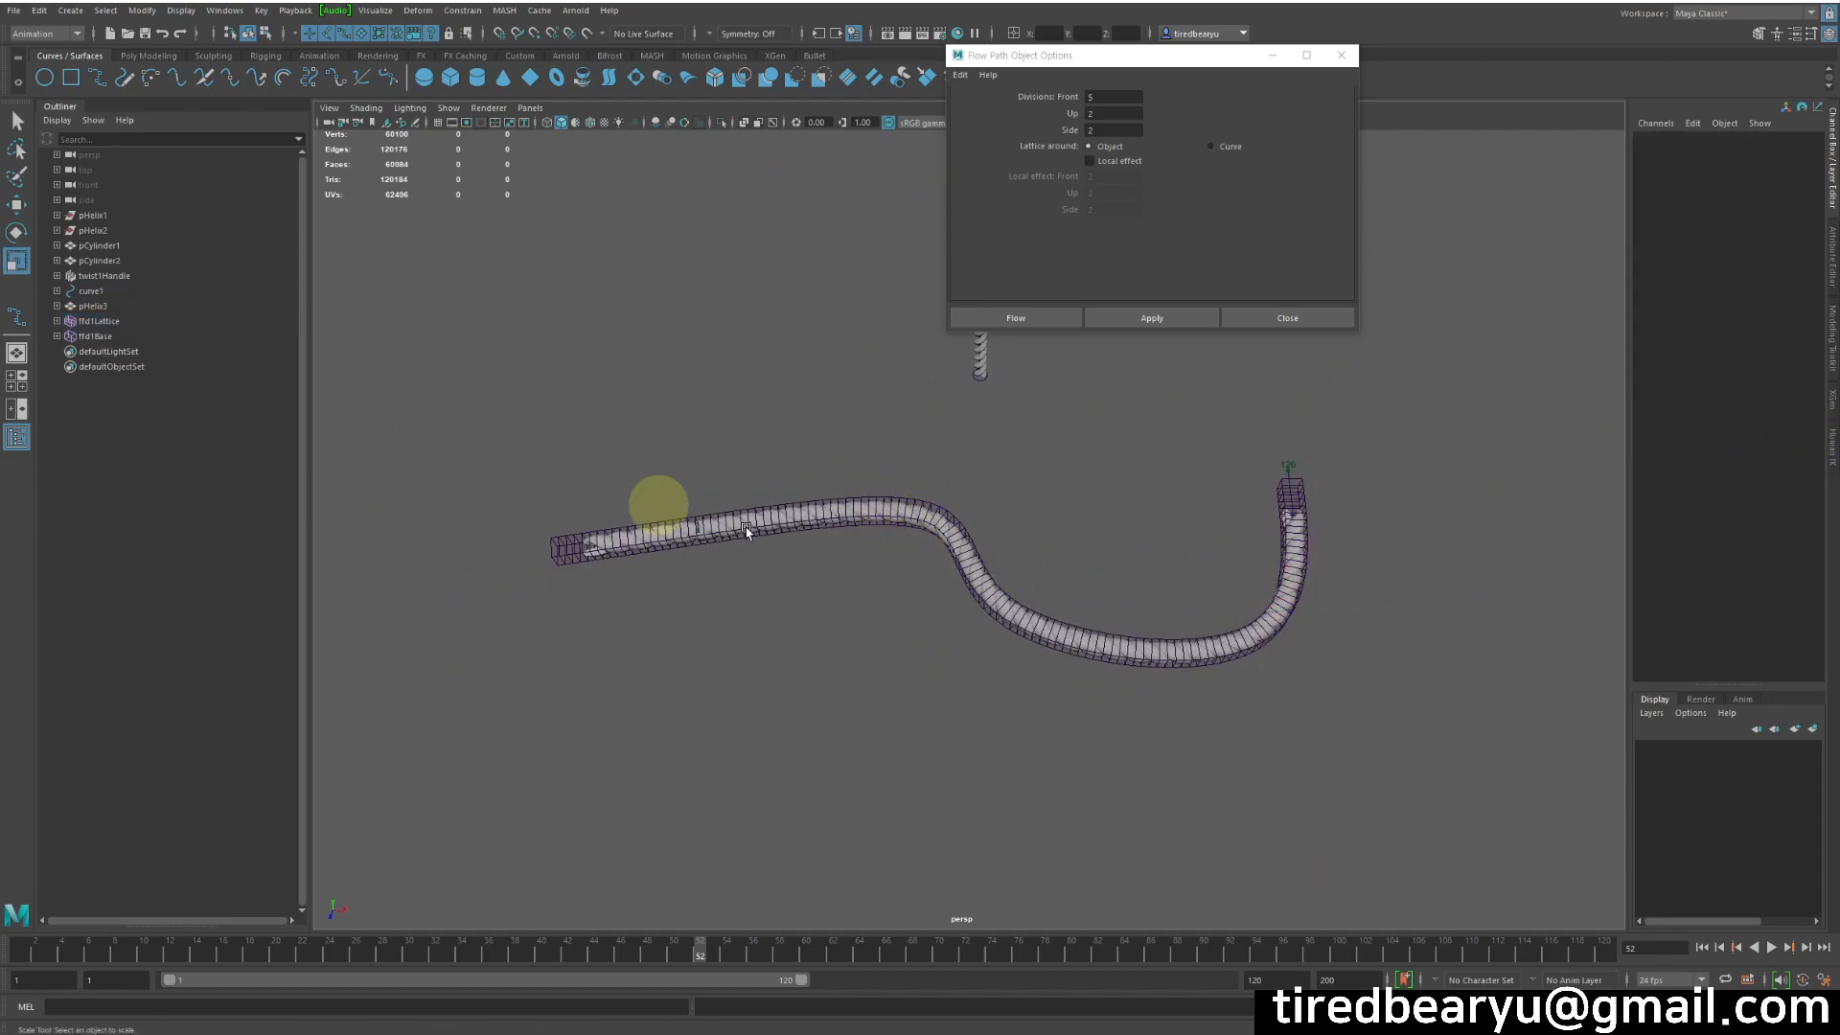
- Duplicate the curved rope and move the copy clear of the original and its lattice
left_click(981, 572)
left_click_drag(1022, 583, 988, 583, "alt")
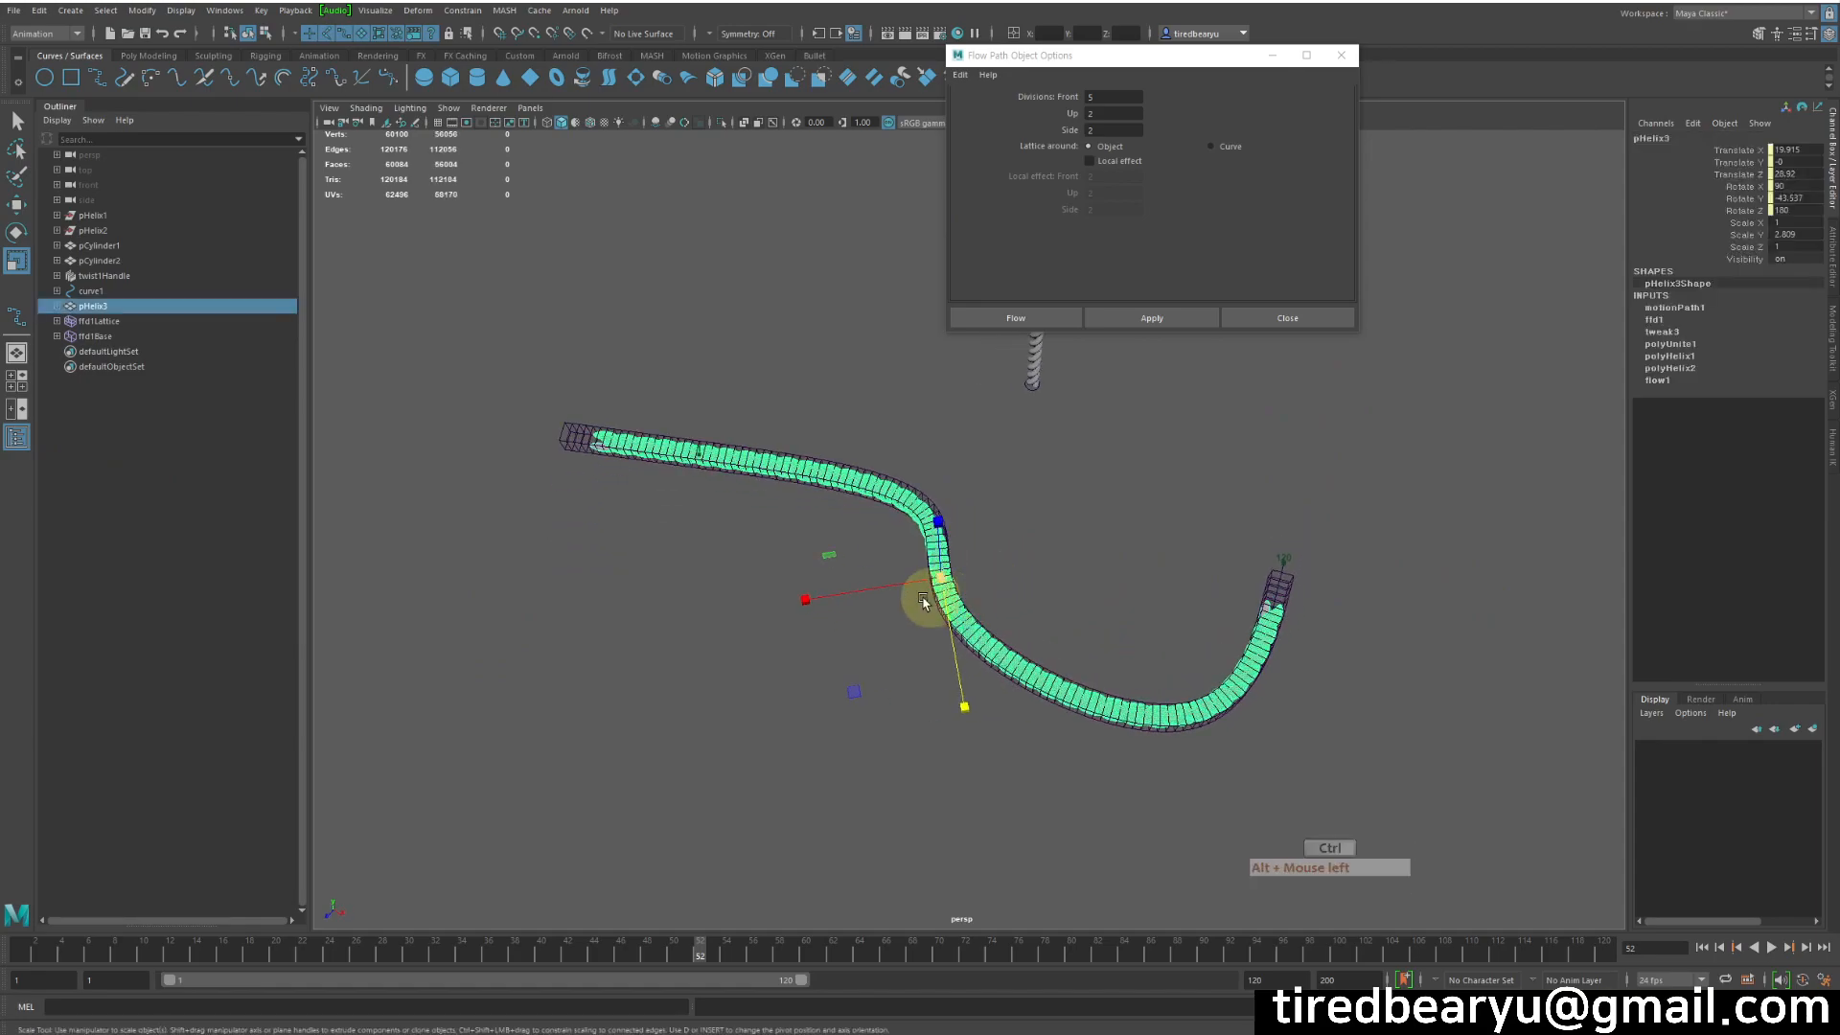
key("ctrl+d")
key("w")
left_click_drag(839, 595, 474, 666)
middle_click_drag(650, 518, 1073, 435, "alt")
left_click(1073, 437)
- Examine the duplicated rope up close and from several angles, comparing its shape with the original inside the lattice
left_click_drag(1088, 479, 963, 523, "alt")
right_click_drag(1006, 527, 1187, 552, "alt")
left_click_drag(1189, 553, 1466, 614, "alt")
middle_click_drag(1466, 618, 1271, 692, "alt")
left_click_drag(1271, 692, 1034, 703, "alt")
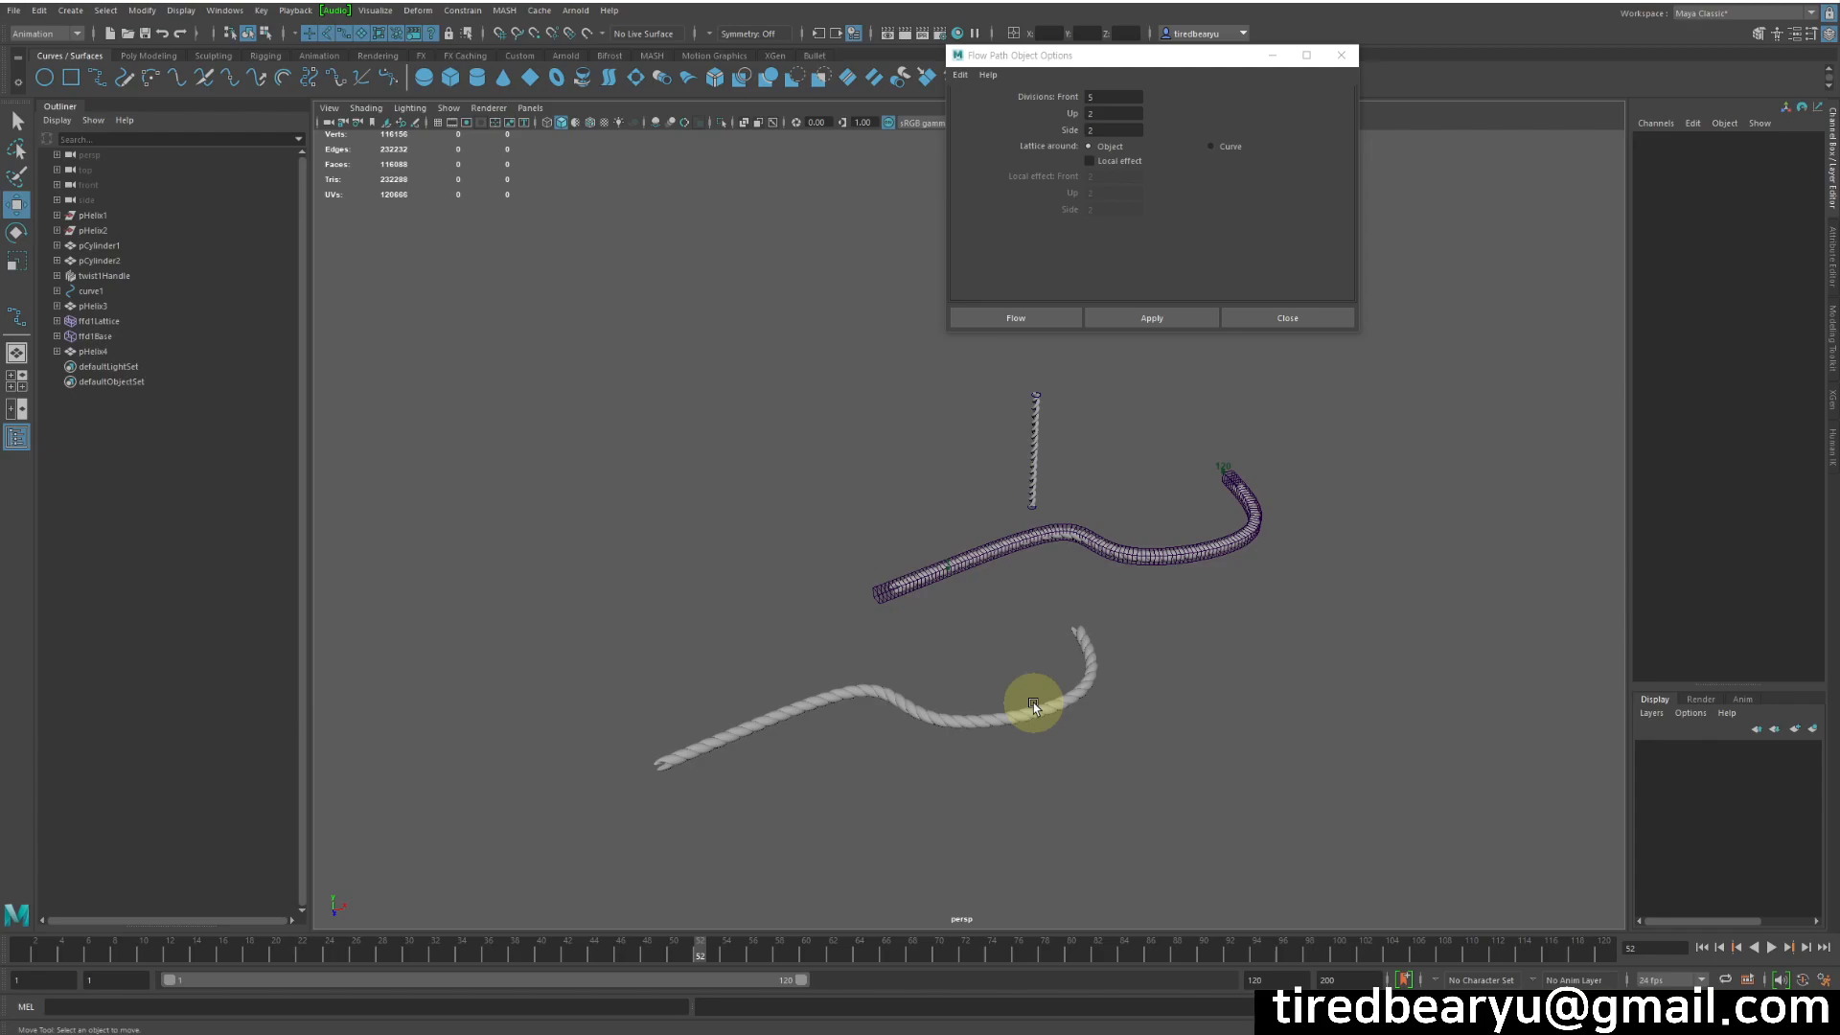
left_click(1073, 683)
key("f")
right_click_drag(1079, 745, 1084, 707, "alt")
left_click(1205, 682)
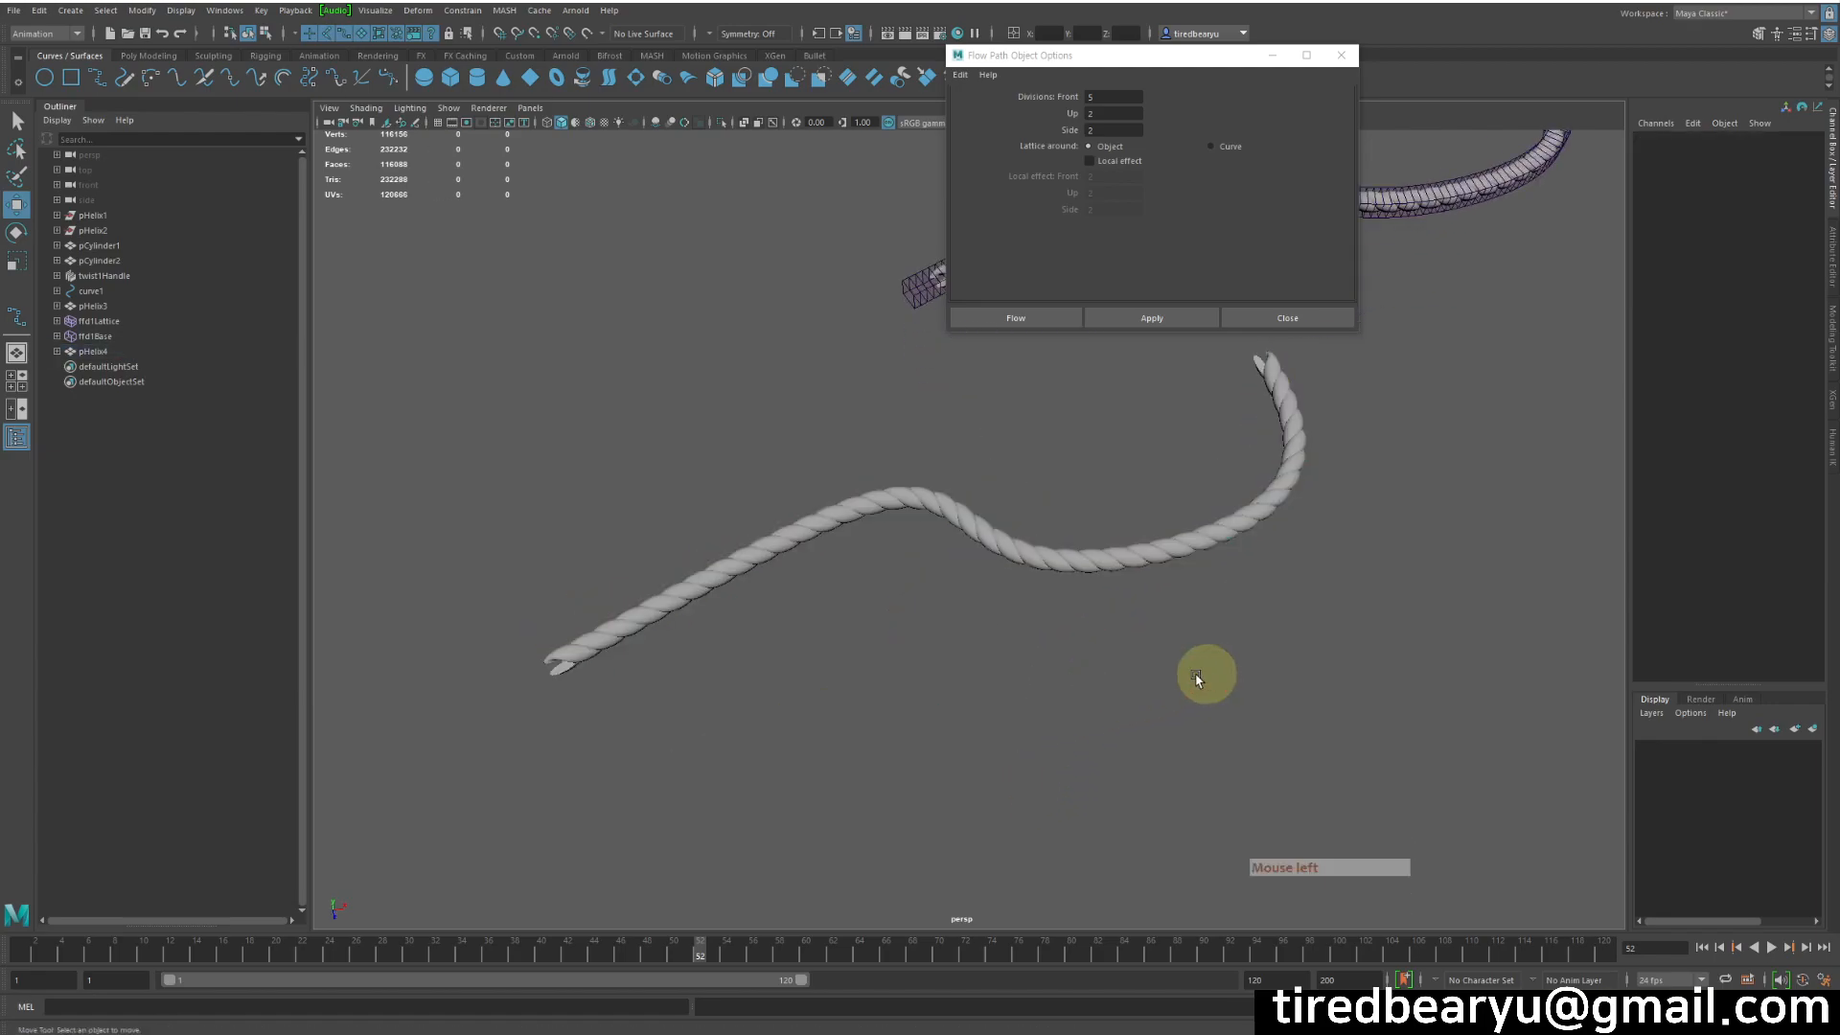
left_click_drag(1055, 484, 1077, 763)
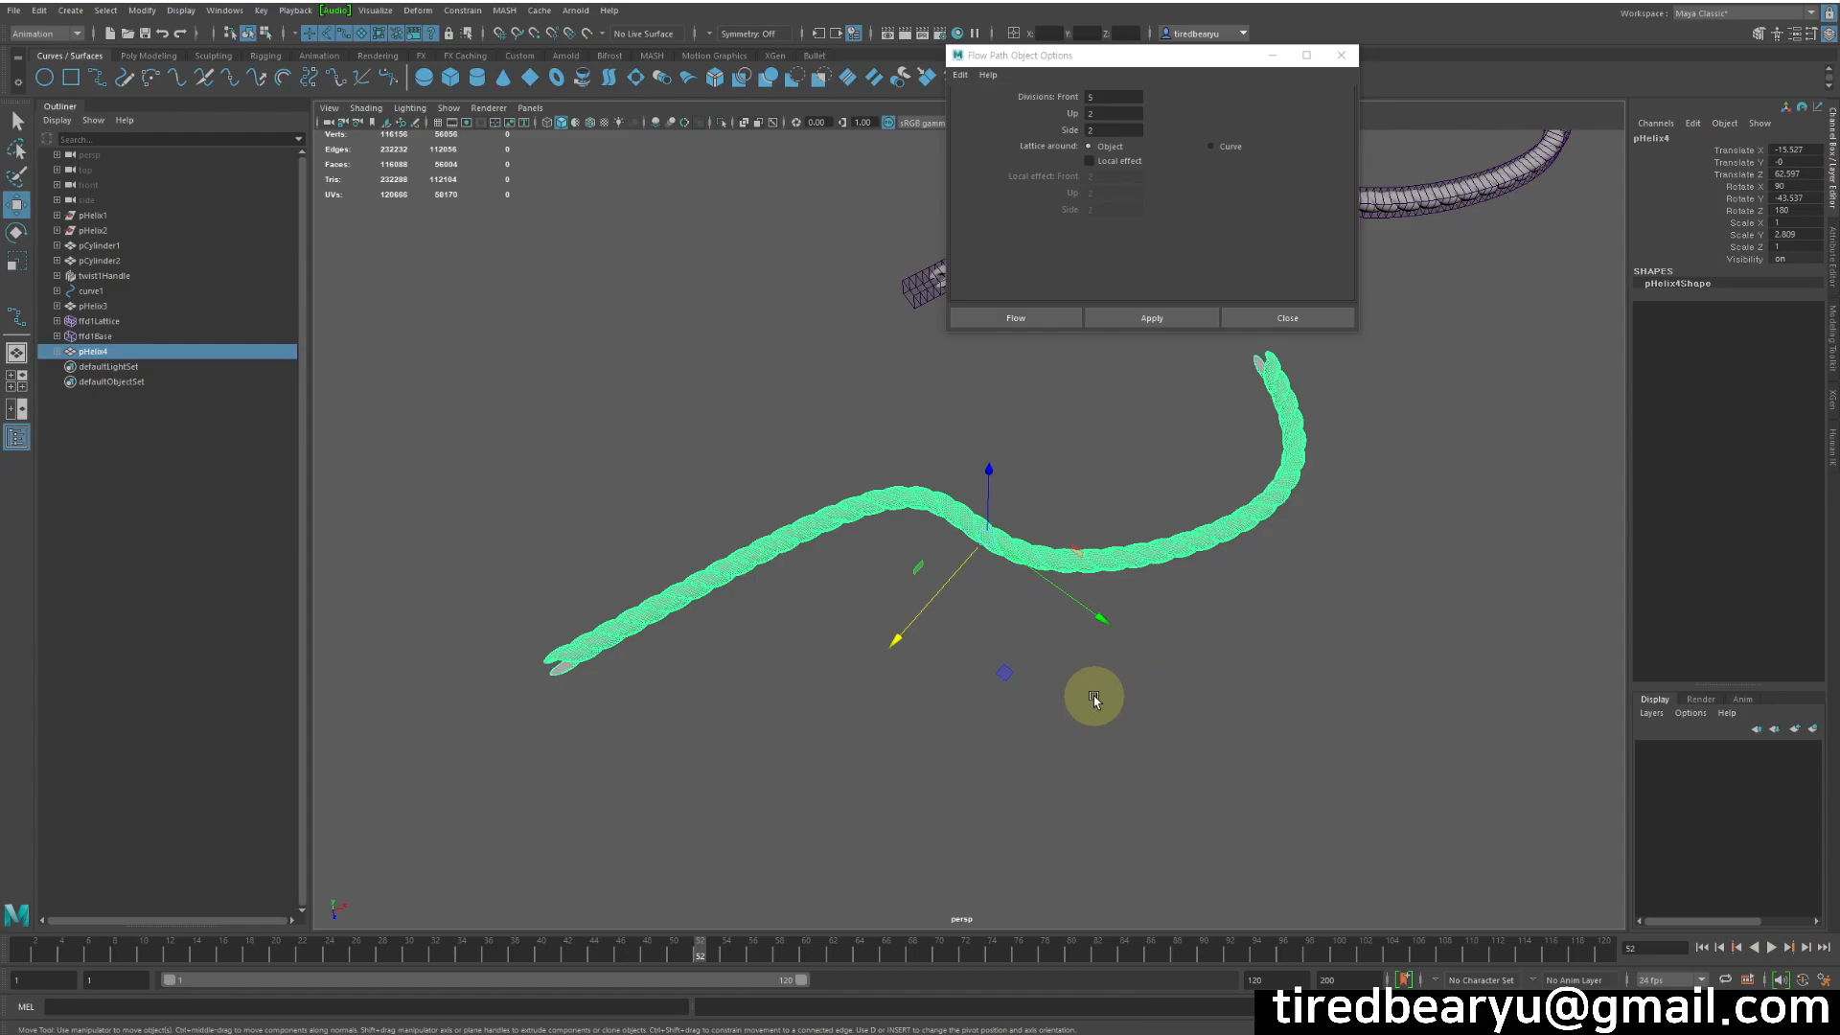
left_click(1341, 617)
left_click_drag(1208, 491, 1162, 604)
middle_click_drag(1163, 604, 1040, 632, "alt")
left_click_drag(1040, 632, 989, 648, "alt")
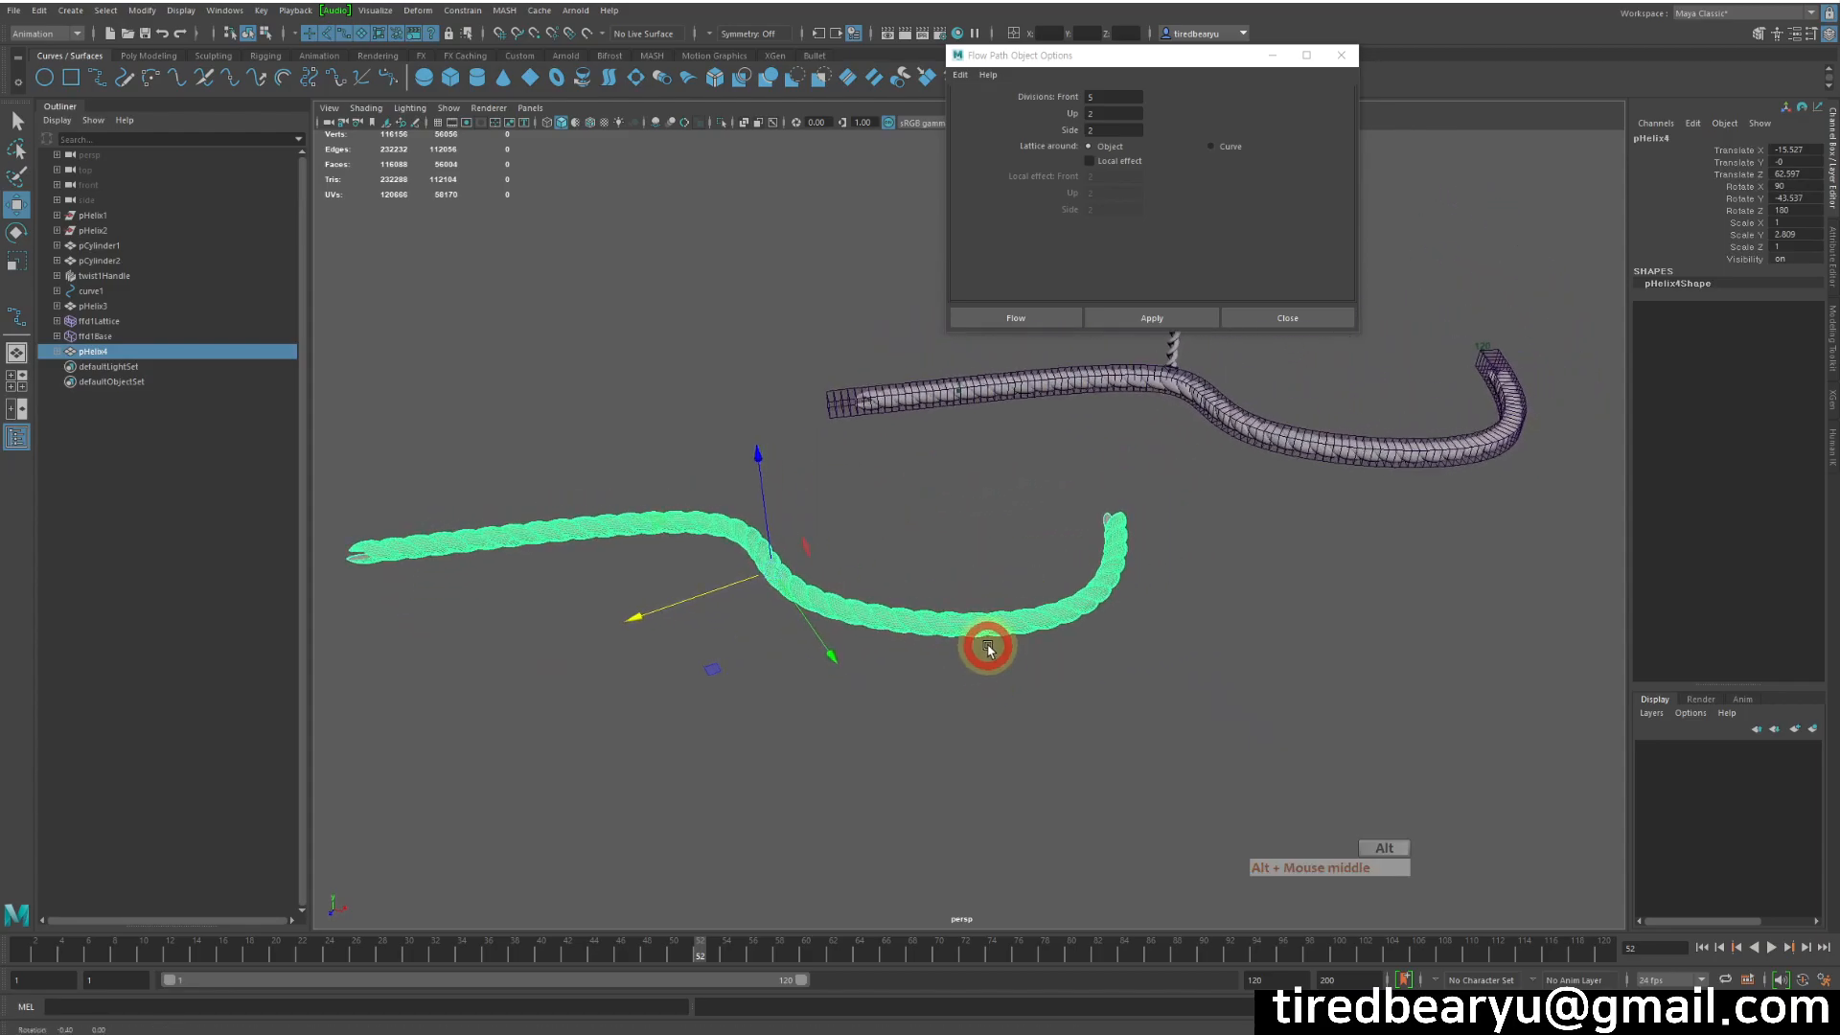
middle_click_drag(988, 649, 989, 654, "alt")
key("q")
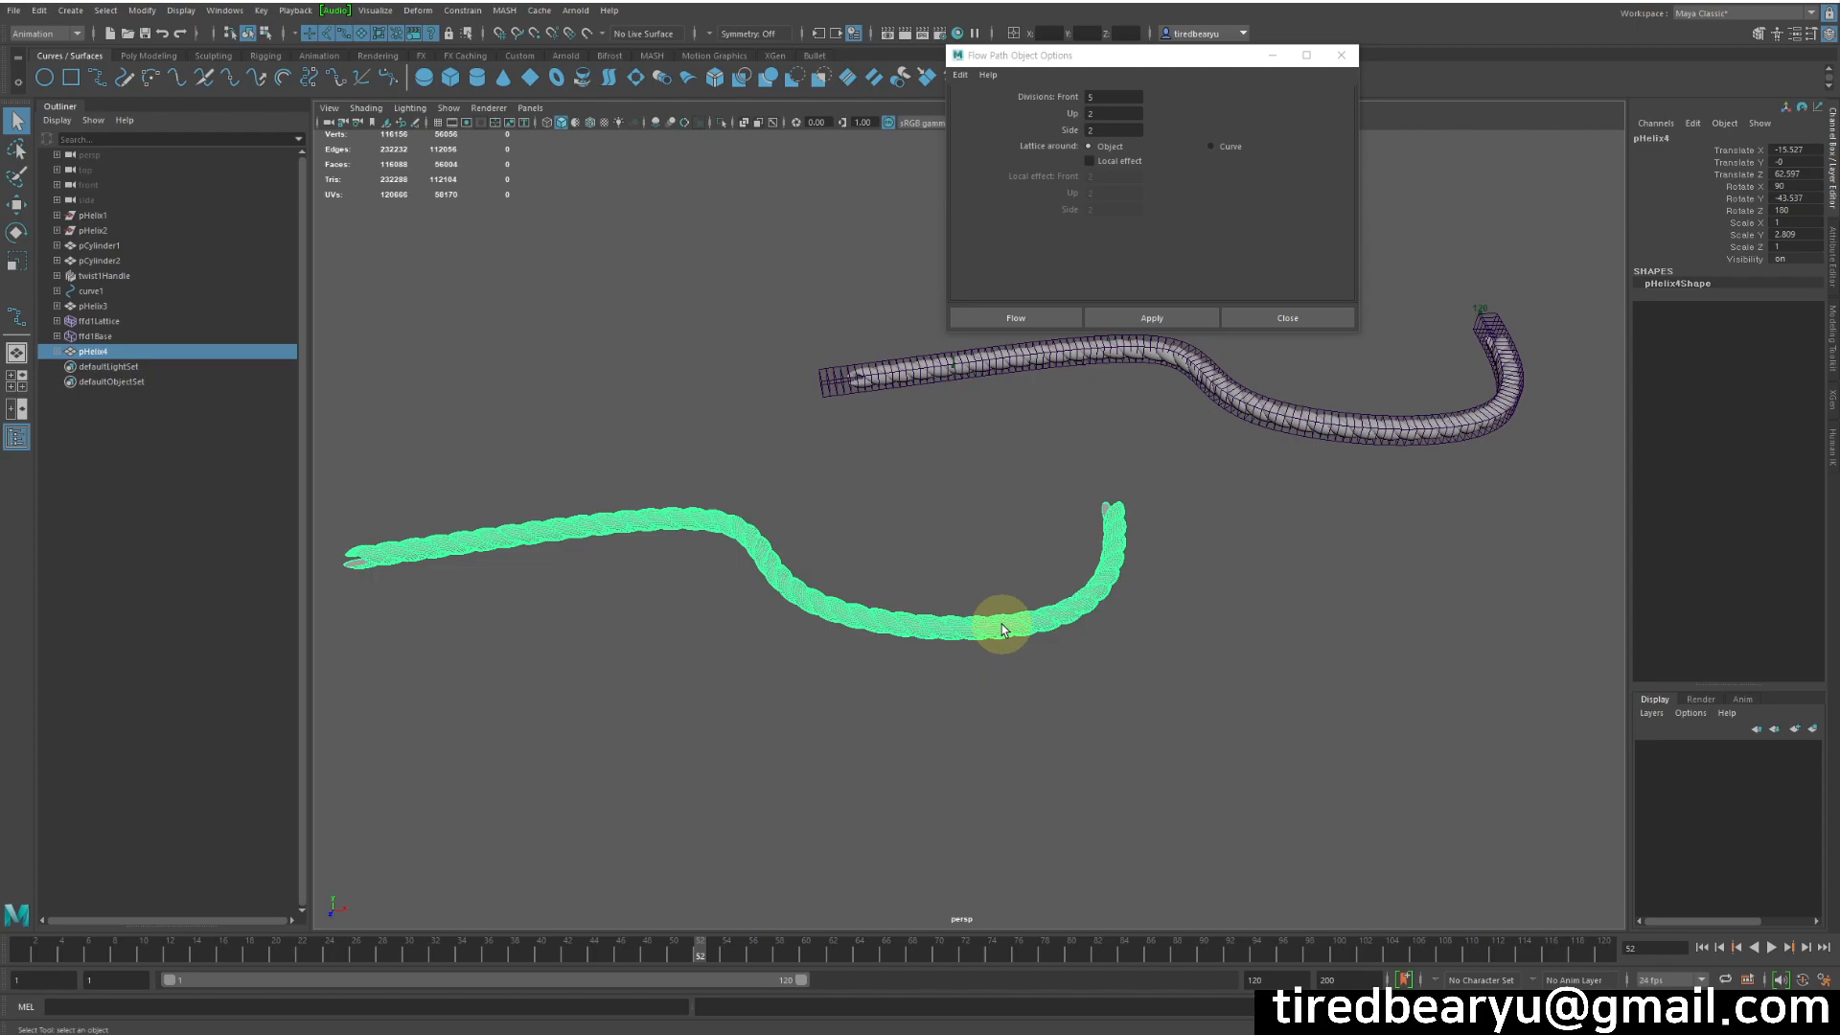
left_click(1218, 631)
left_click_drag(1204, 681, 1222, 733, "alt")
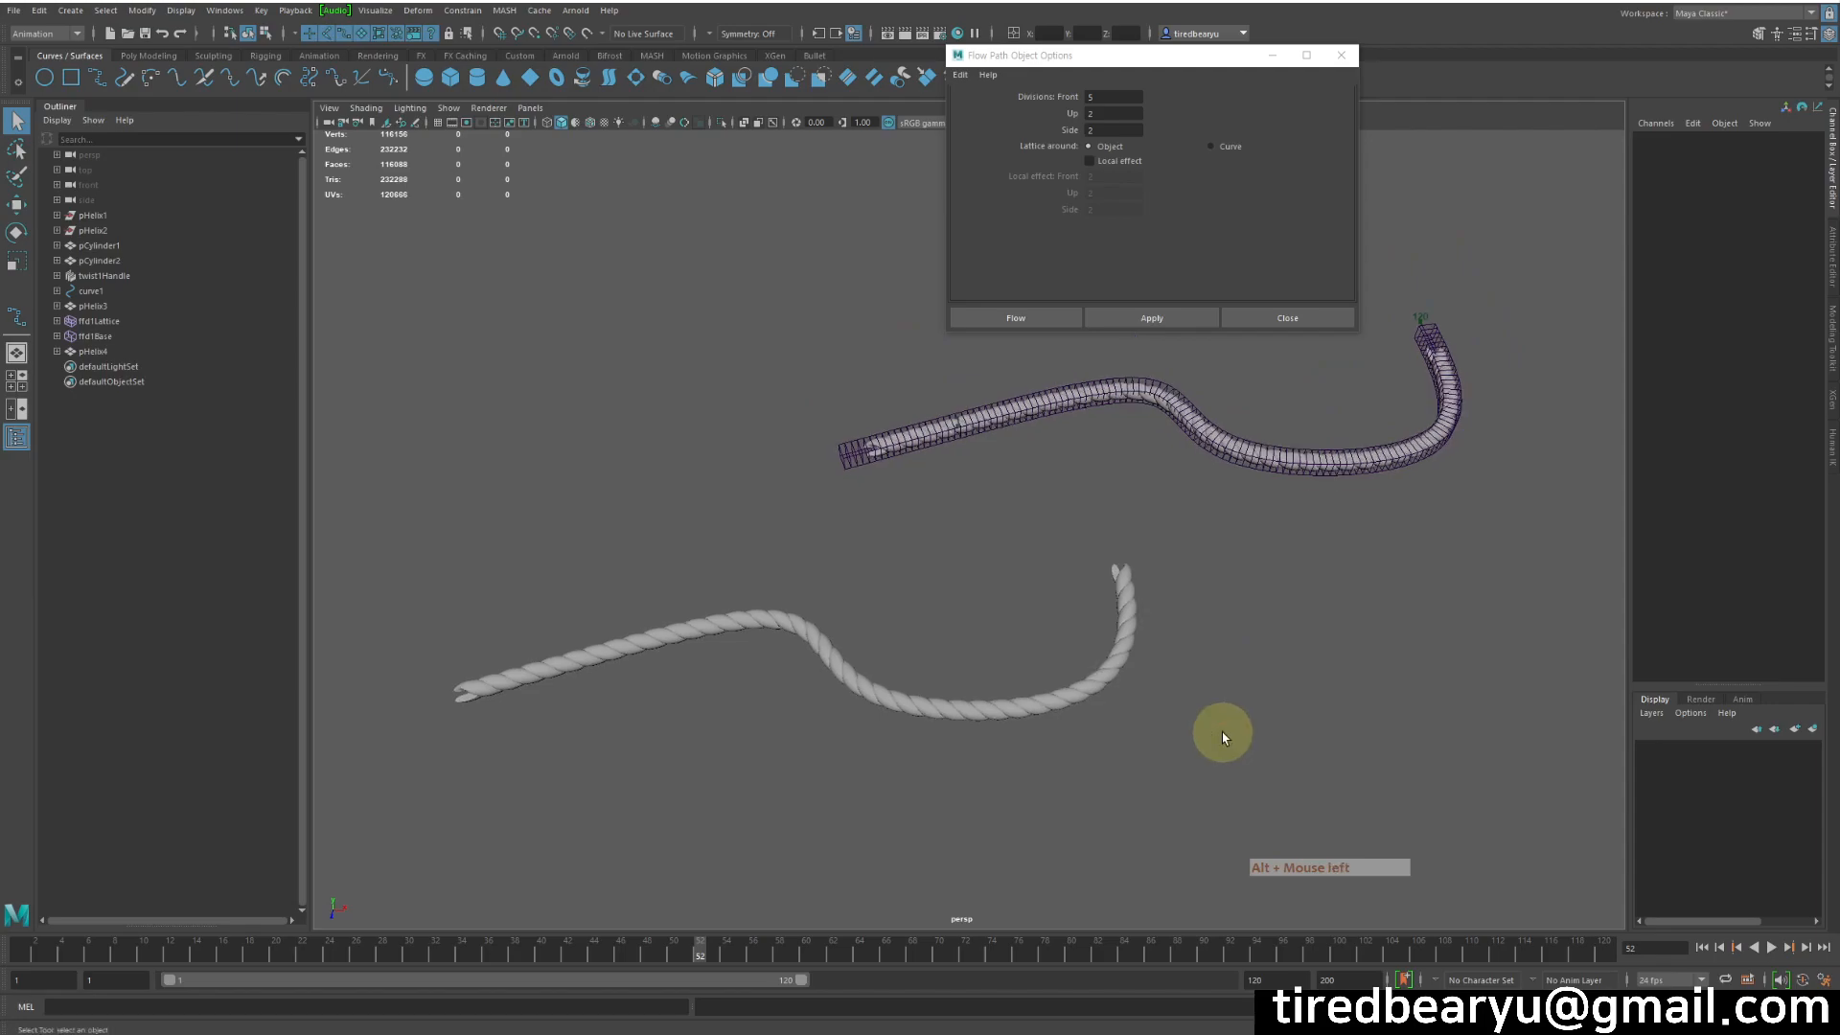